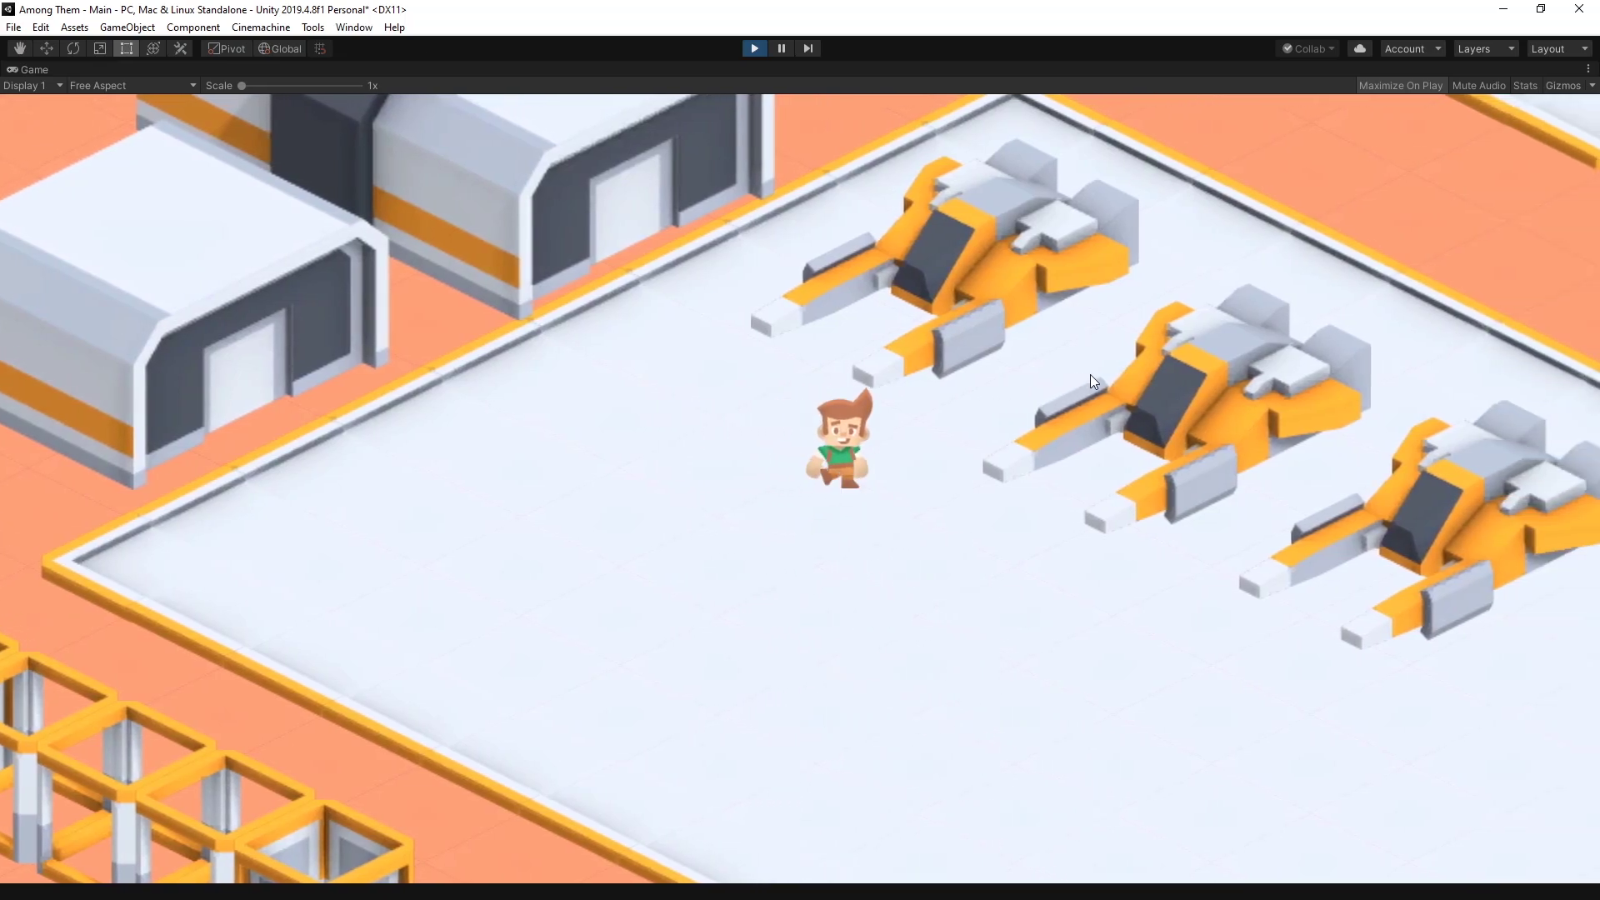
key("d")
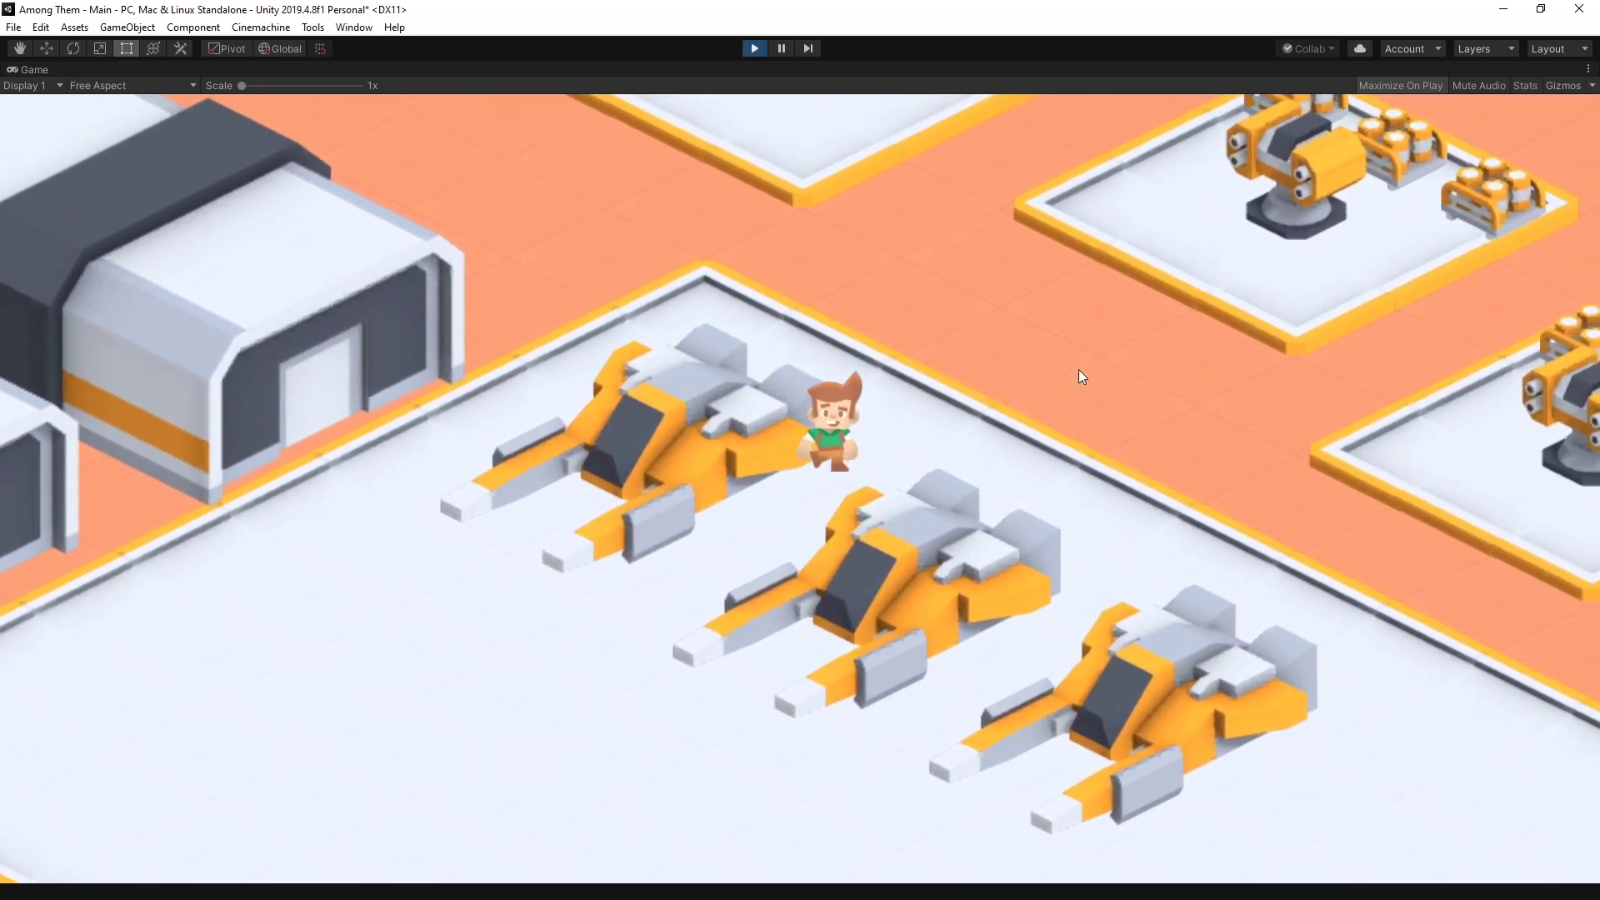
Walk the character with WASD past the turret platform, across the ship platform and back down to the turret pads
key("w")
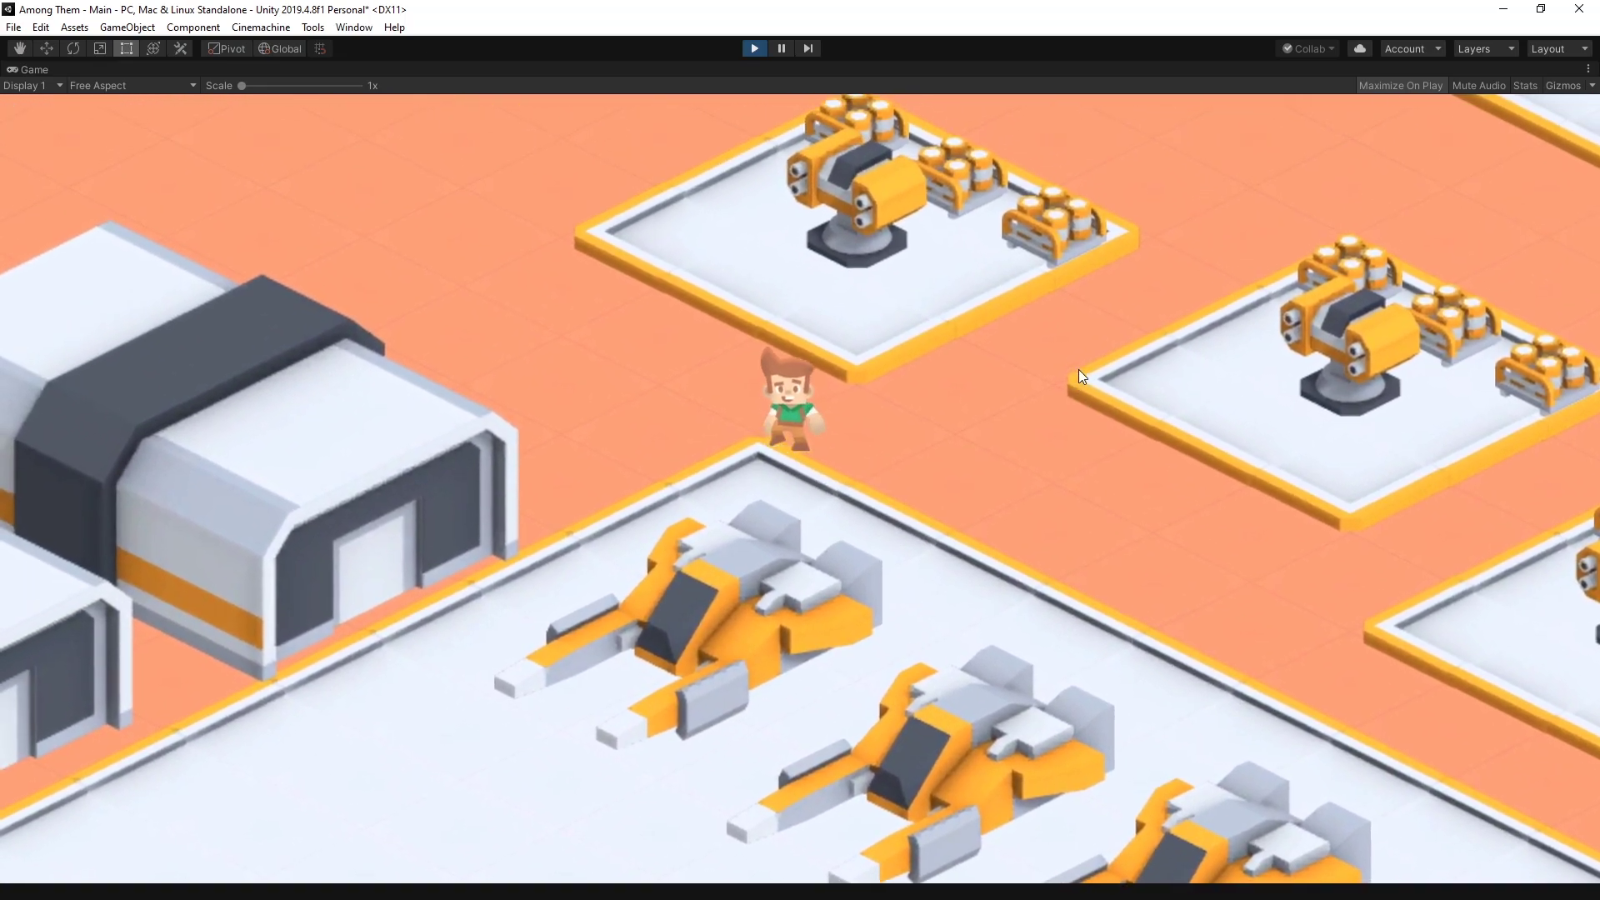
key("w")
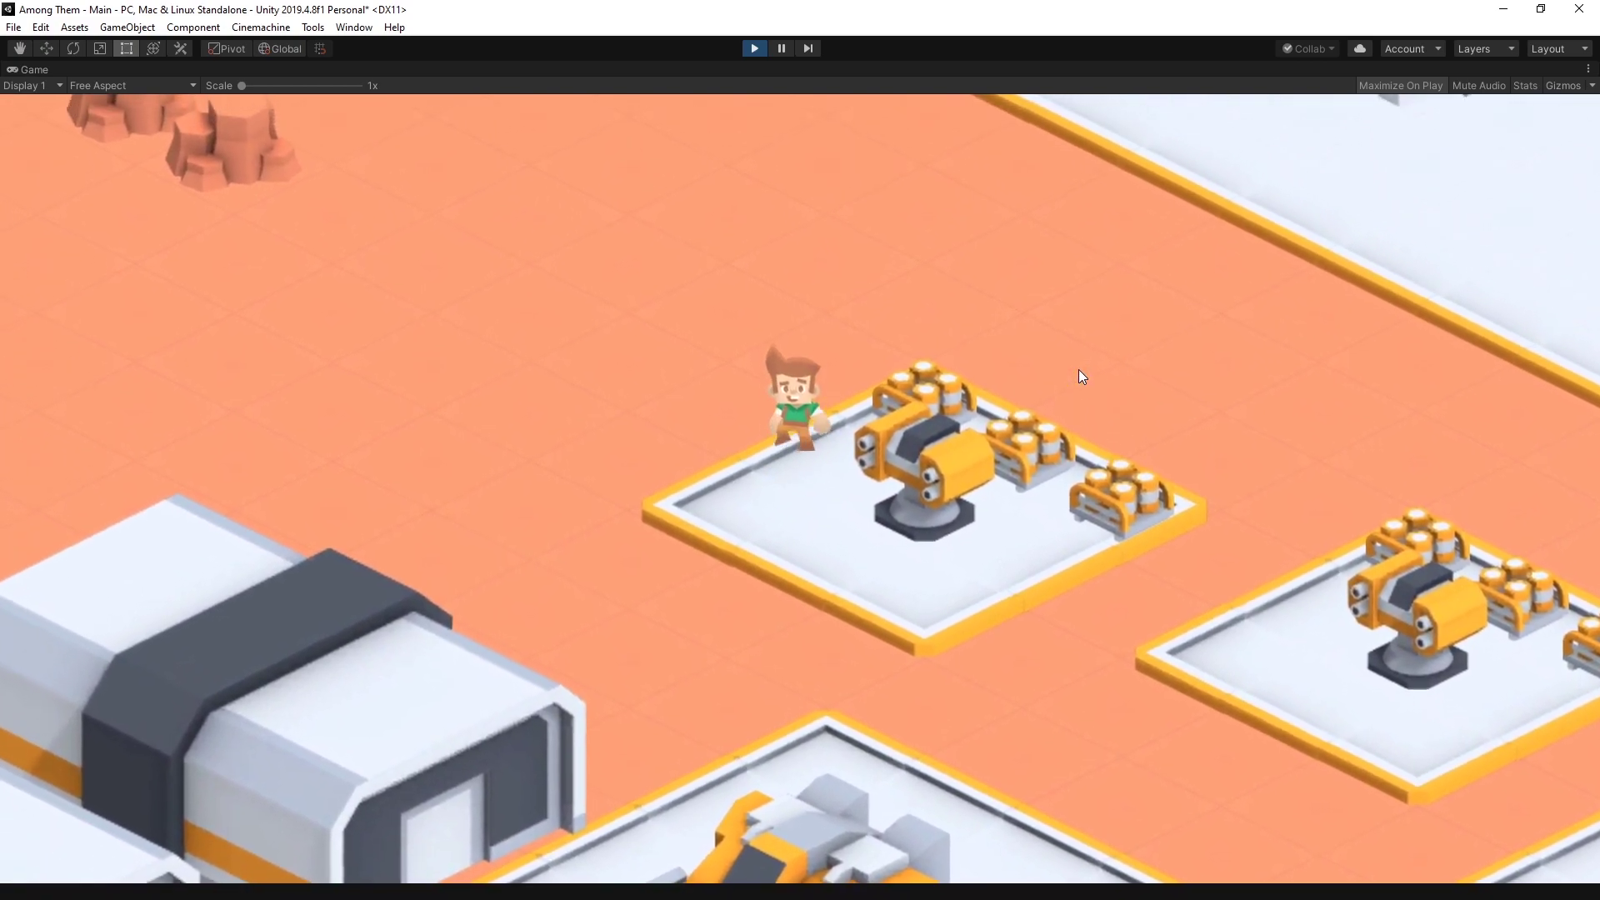
key("d")
key("d")
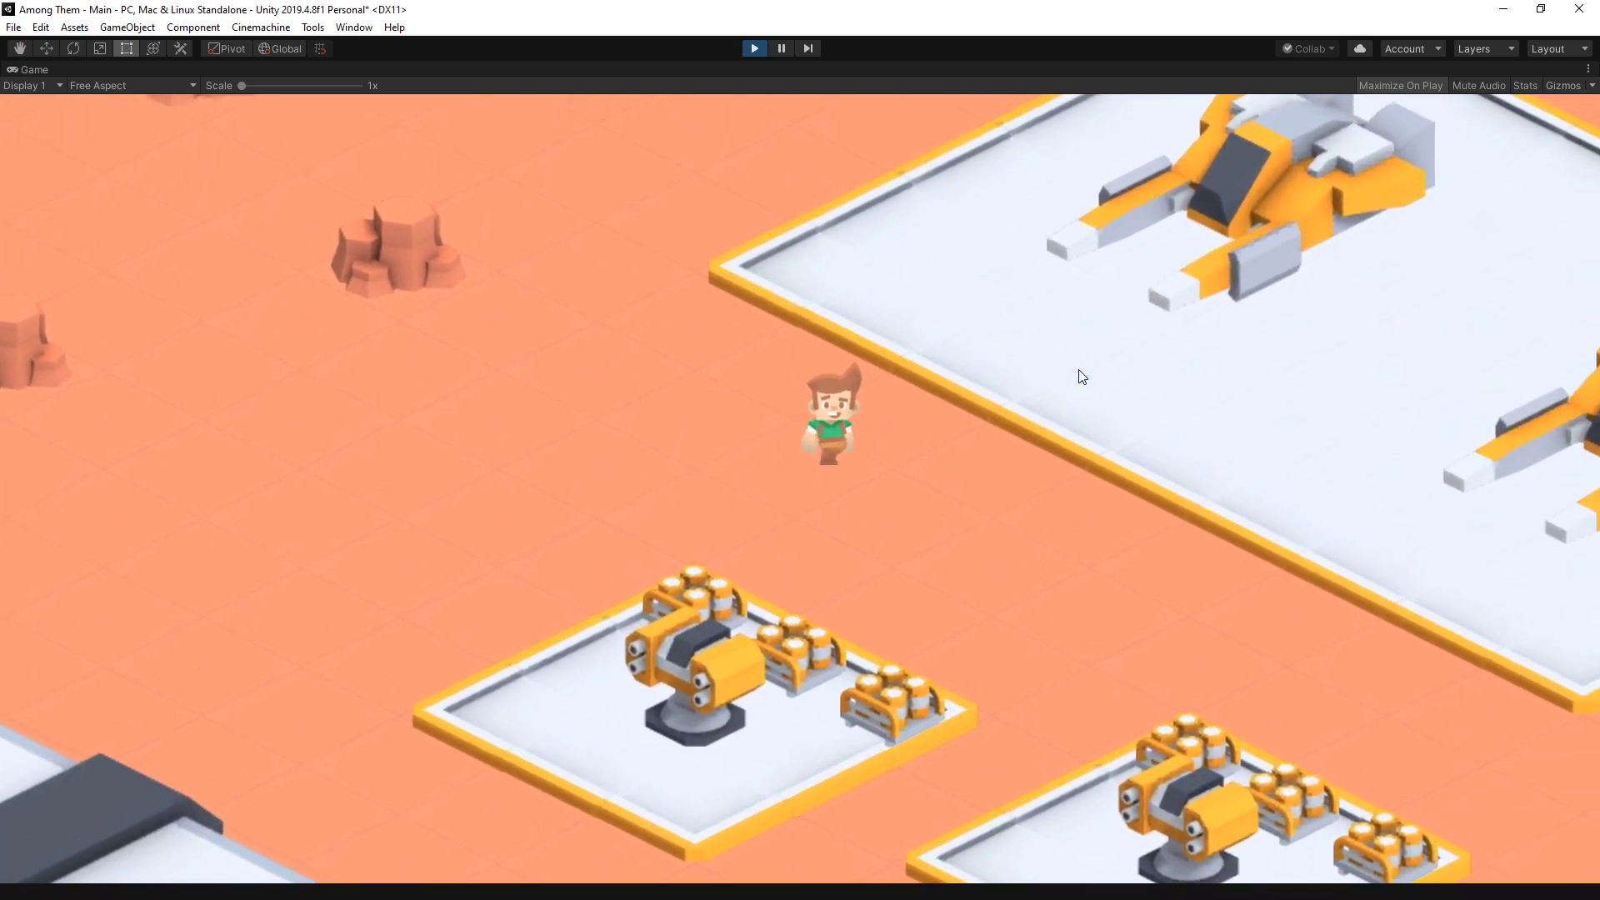
key("d")
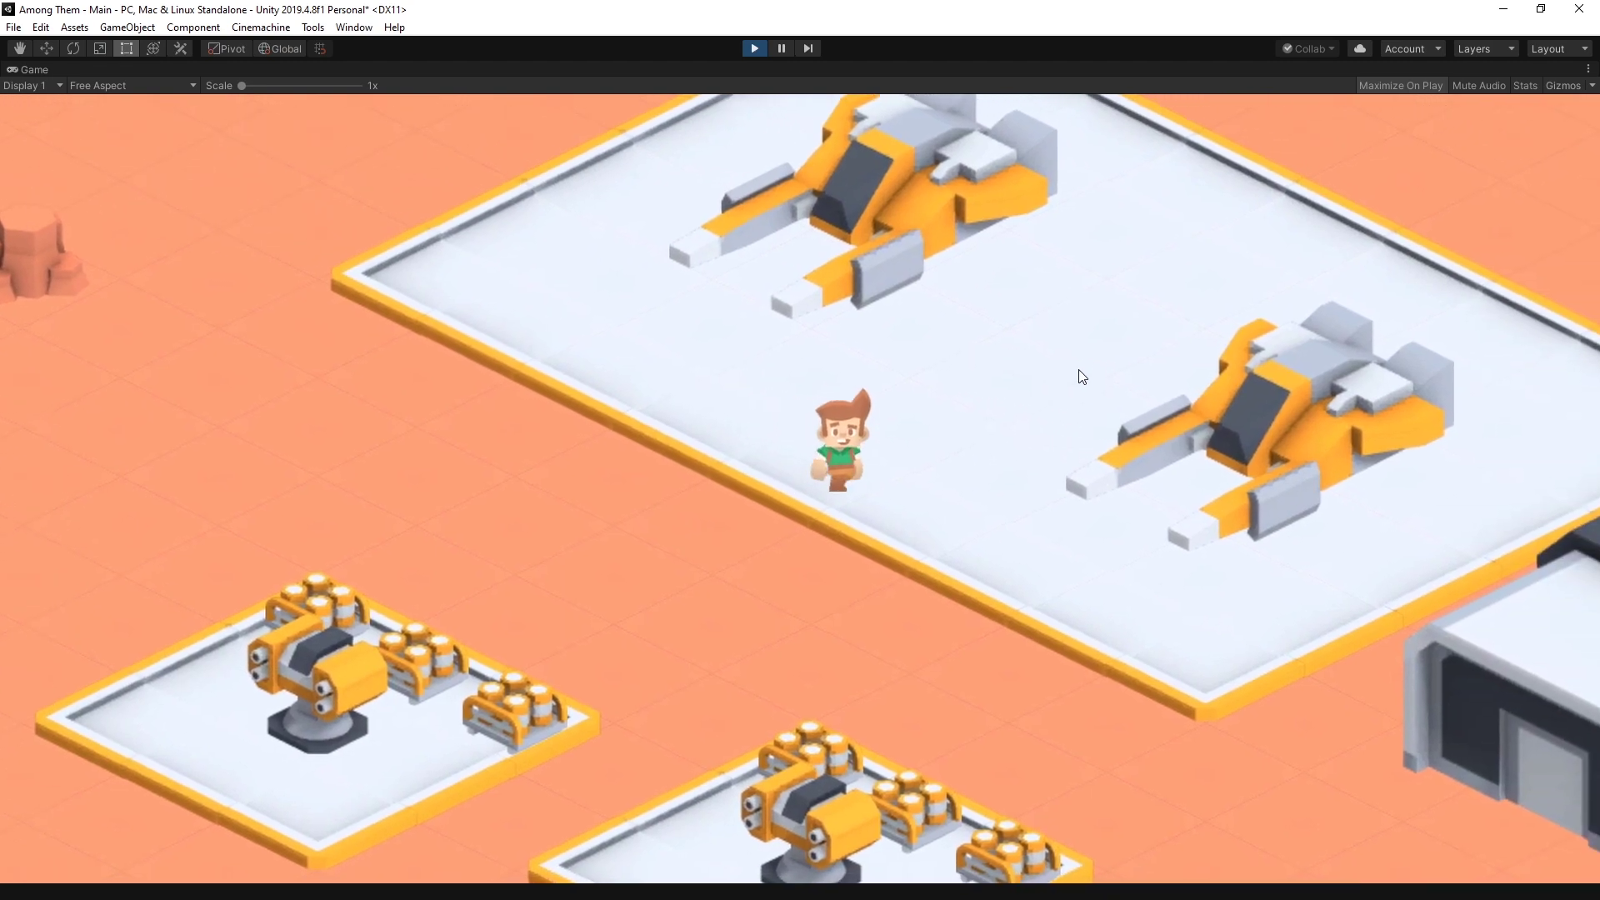
key("w")
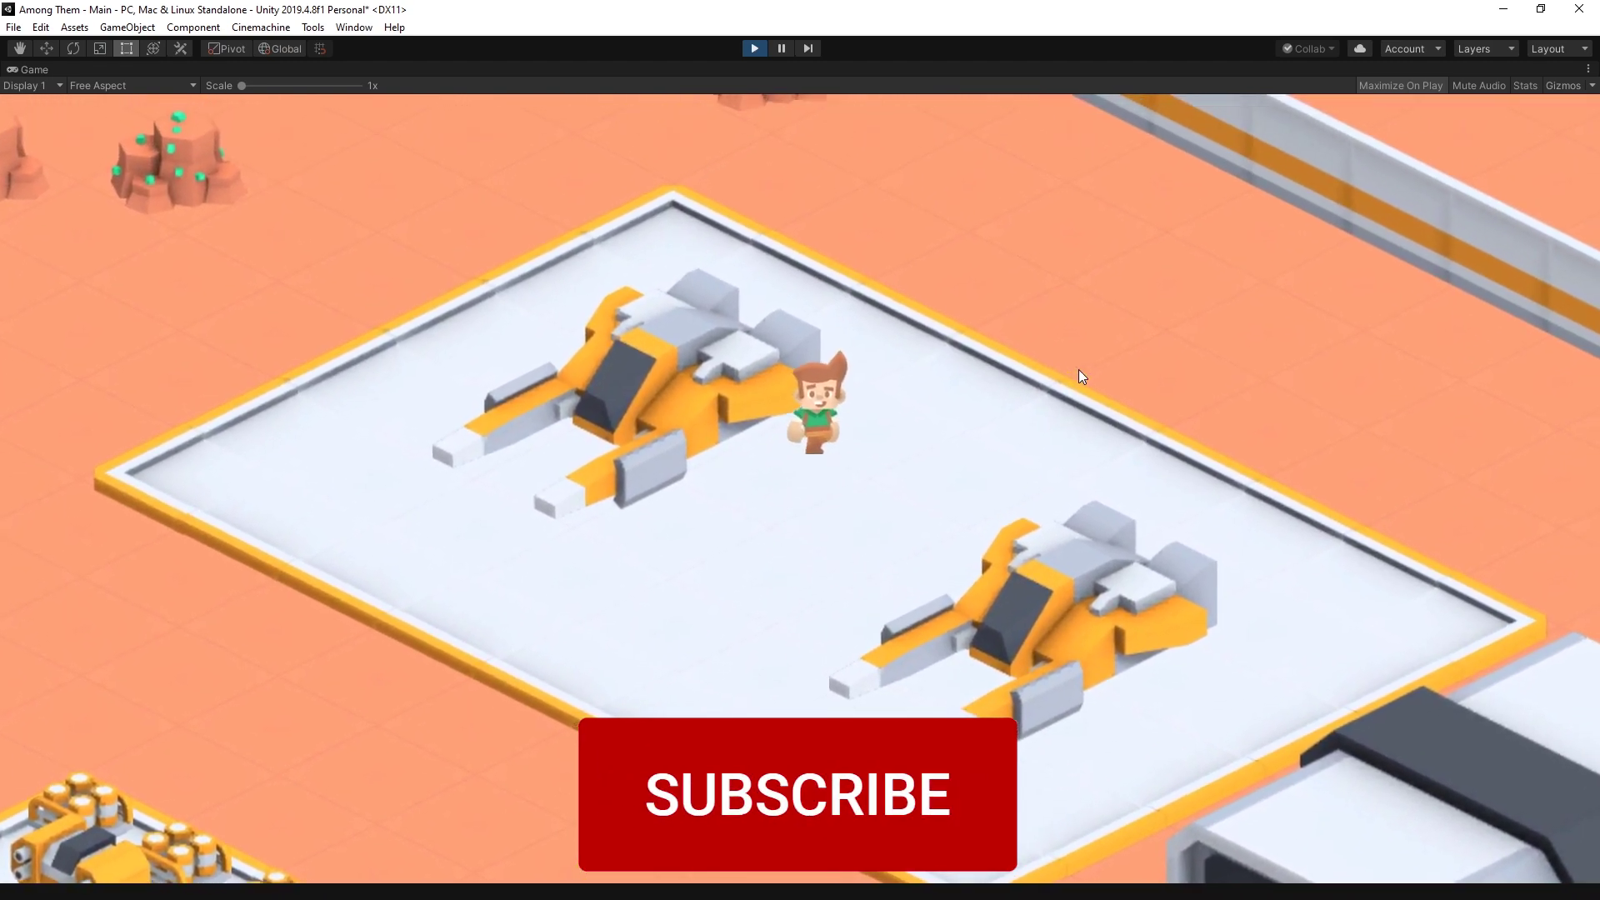
key("a")
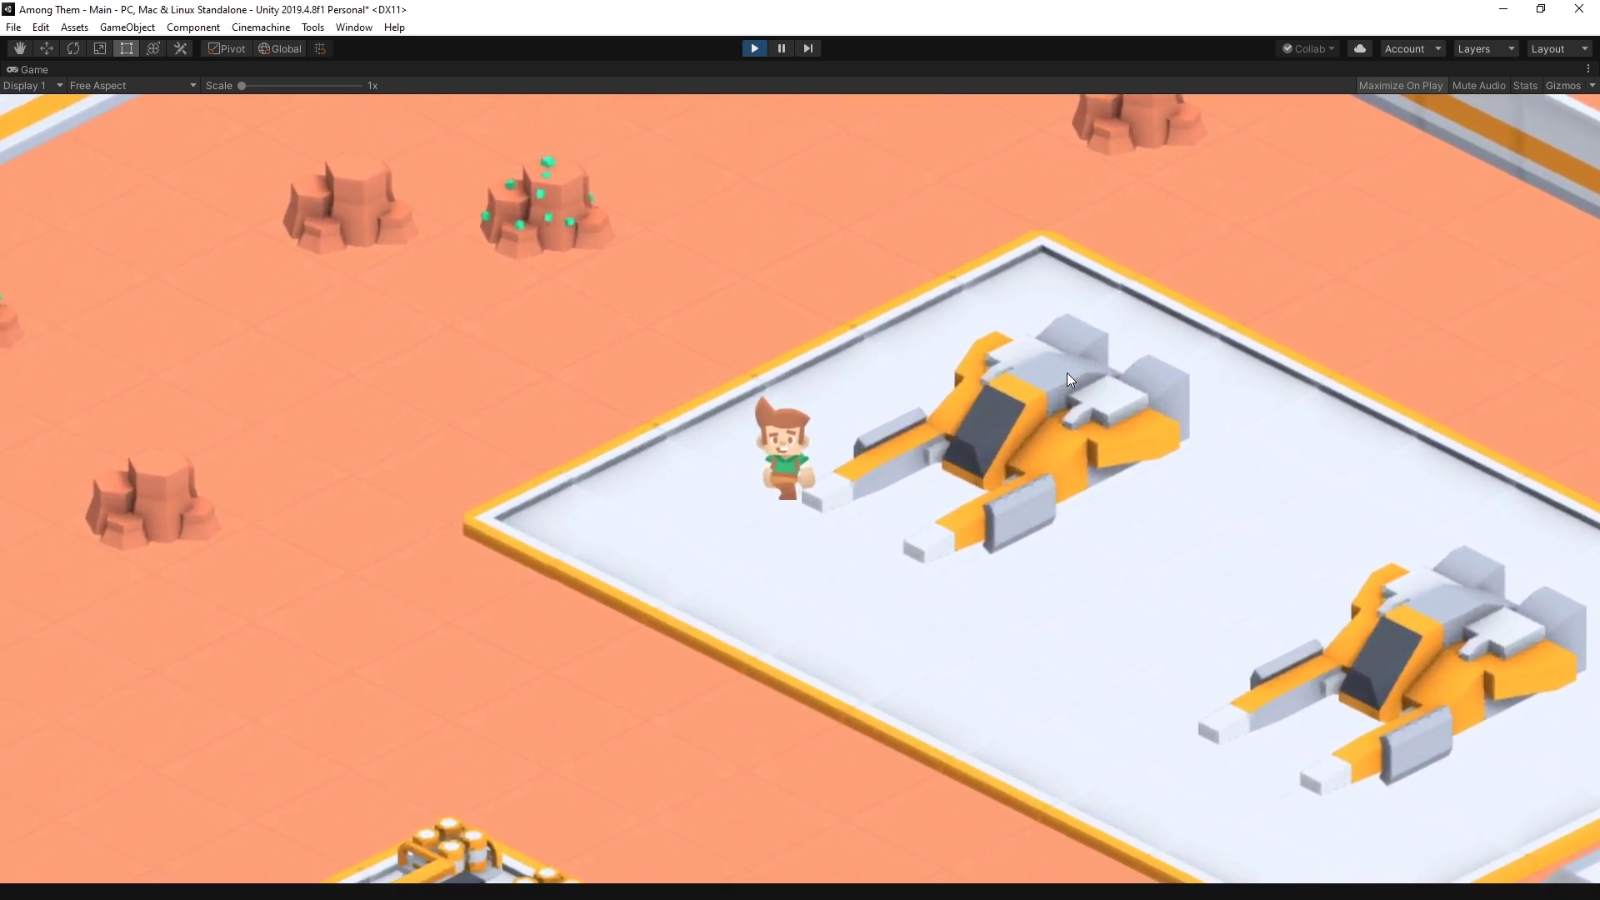
key("s")
key("a")
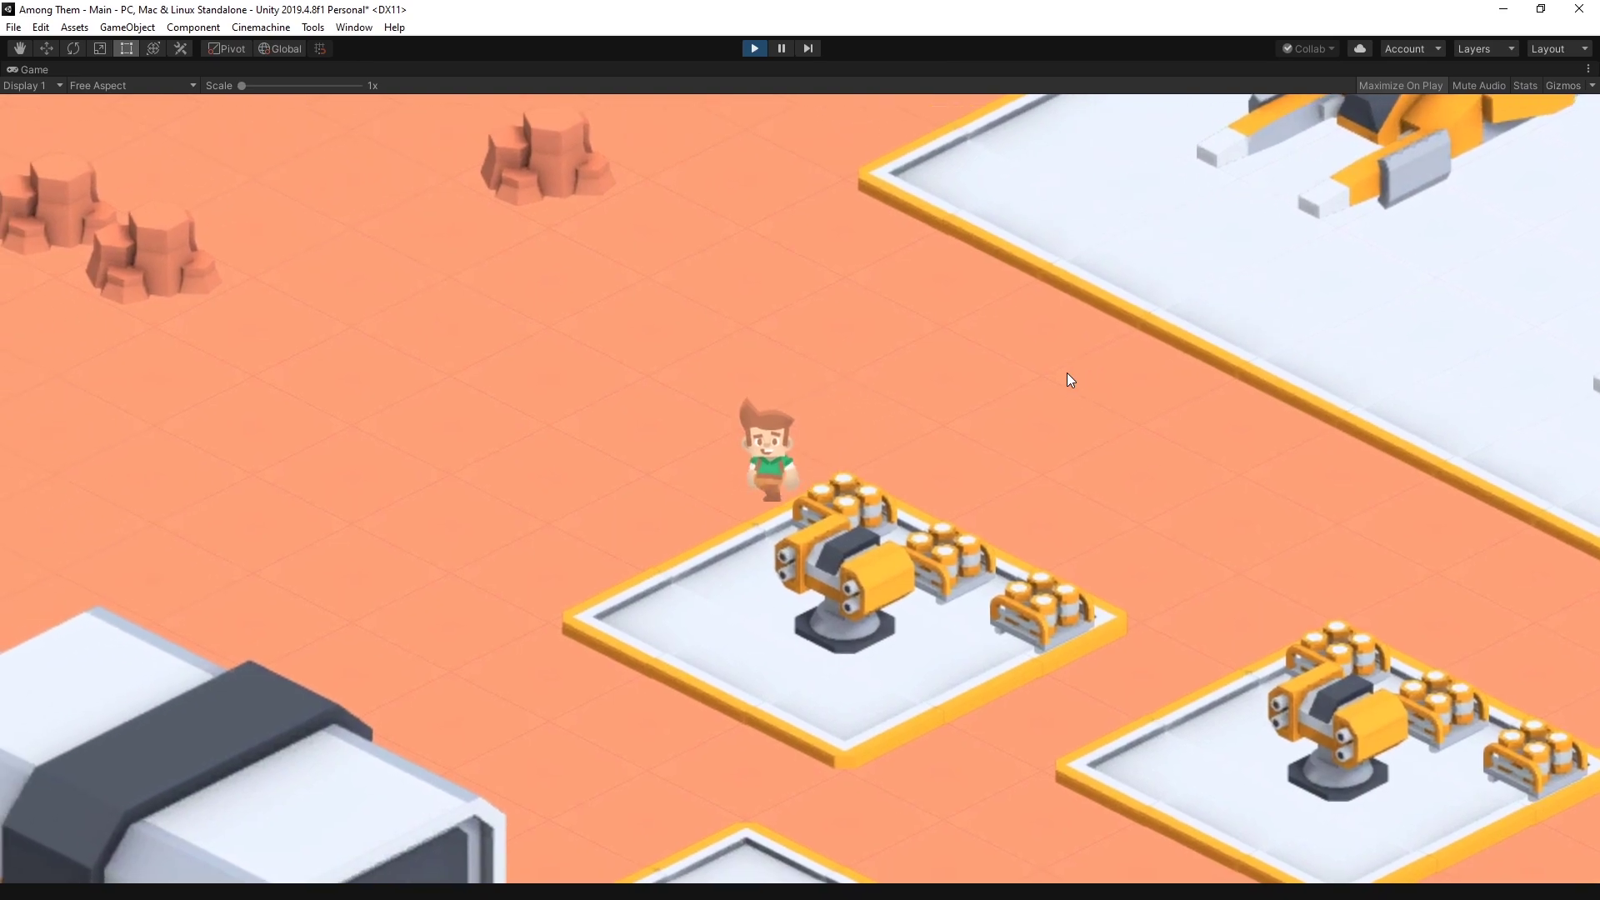
key("s")
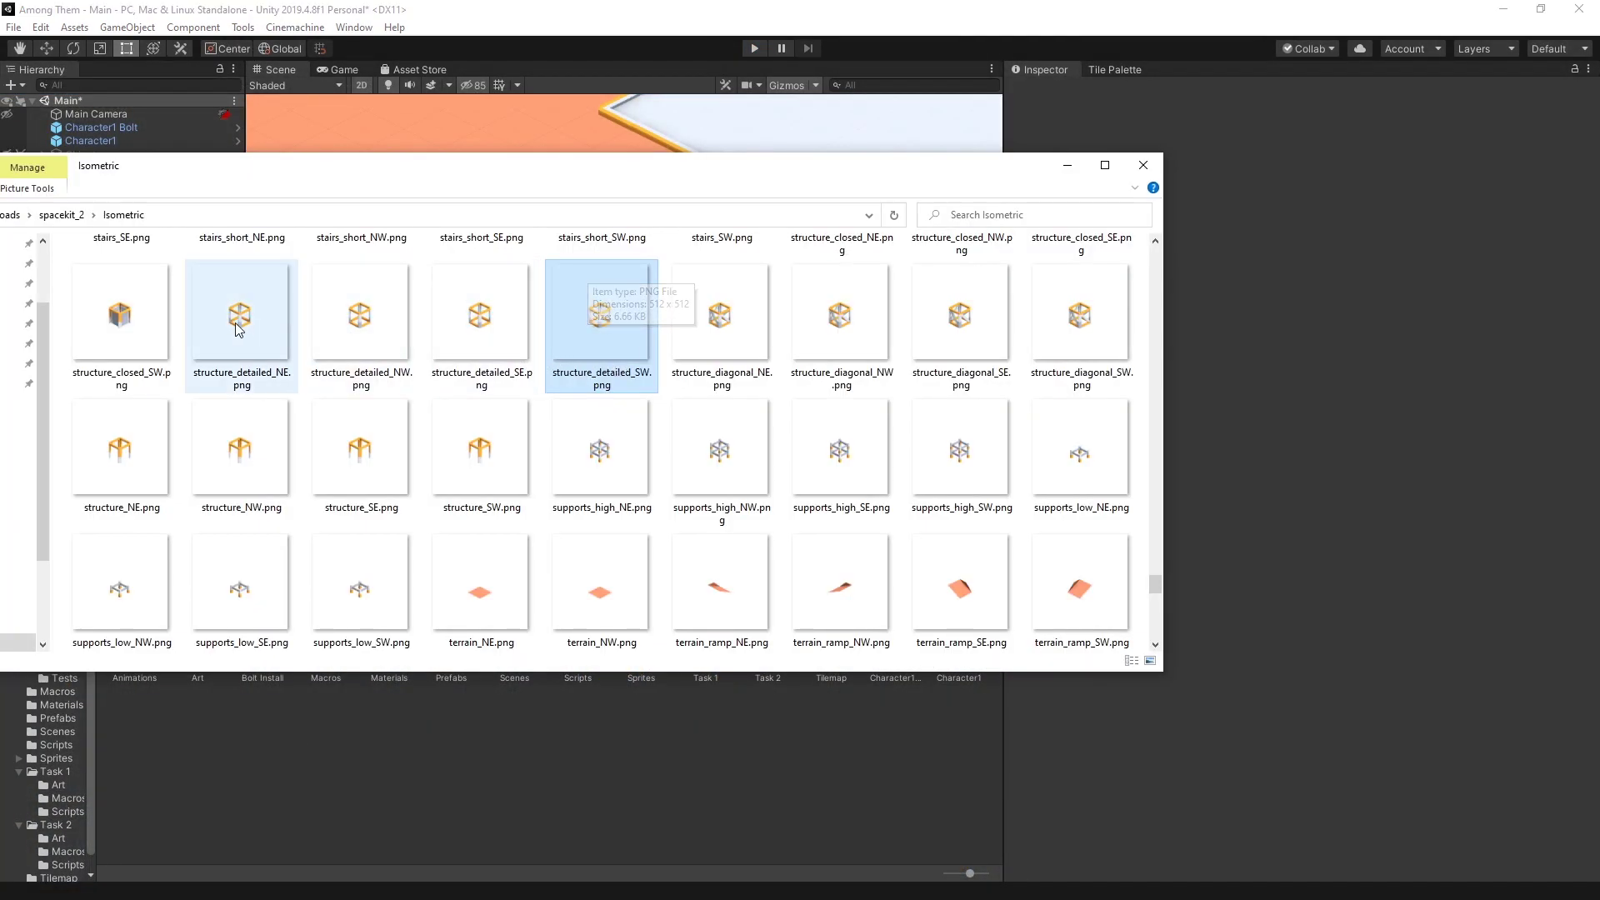
Import structure_closed_SW and structure_detailed_SW as Multiple-mode sprites at 128 pixels per unit
left_click(139, 322, "ctrl")
left_click_drag(632, 336, 309, 703)
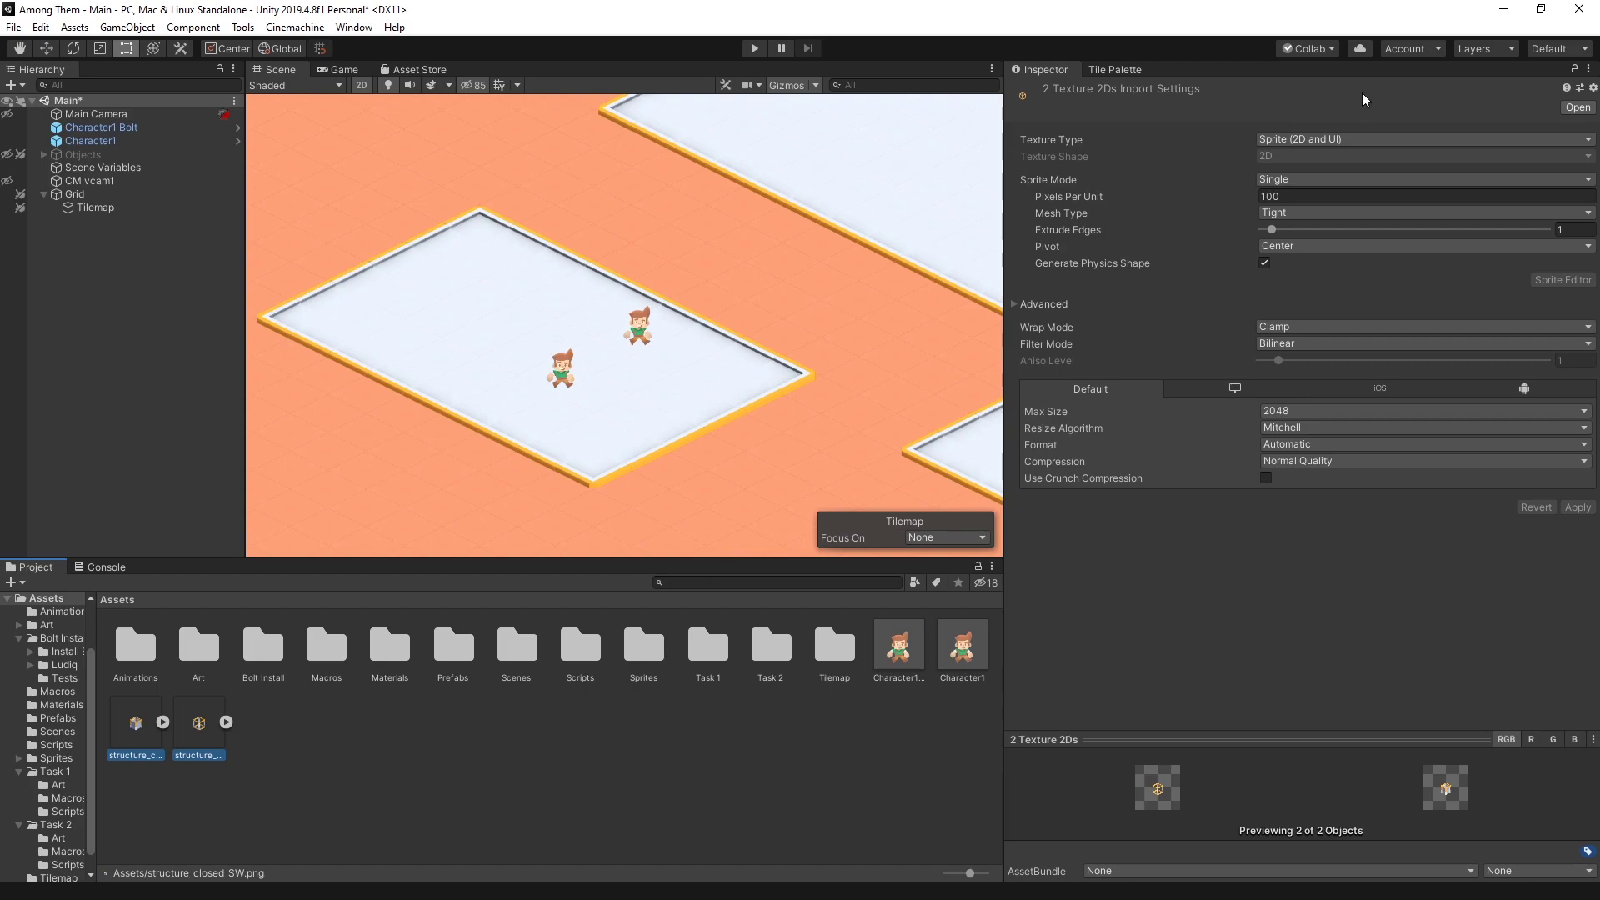
left_click(1311, 180)
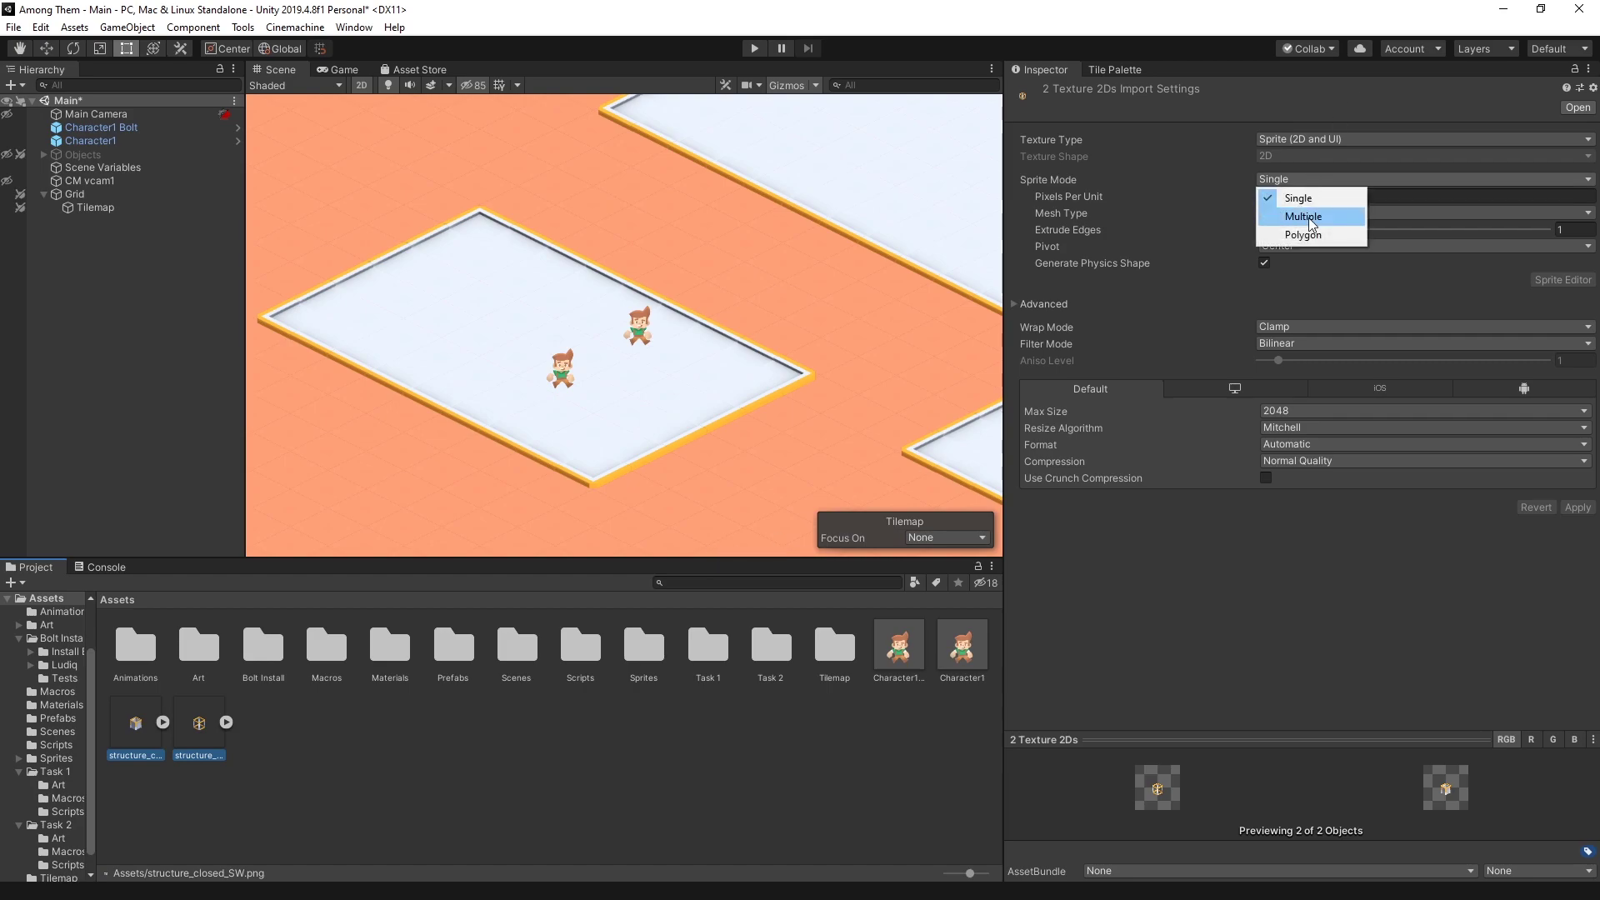
left_click(1305, 216)
left_click(1326, 195)
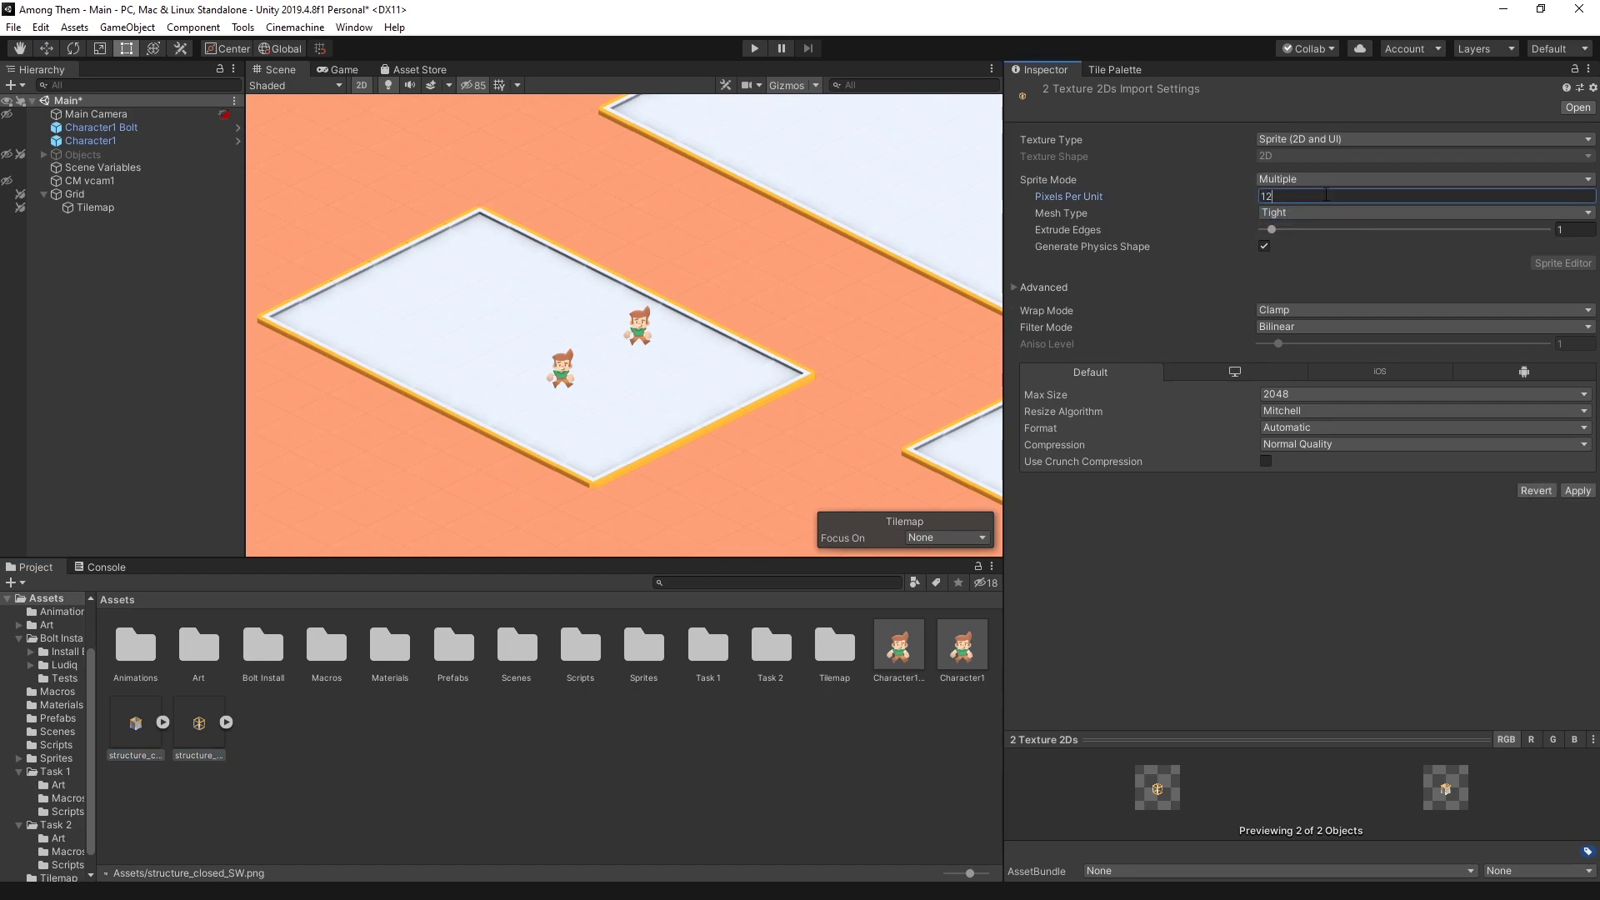
left_click(1576, 491)
Automatically slice structure_closed_SW in the Sprite Editor and select the sliced sprite
left_click(1562, 263)
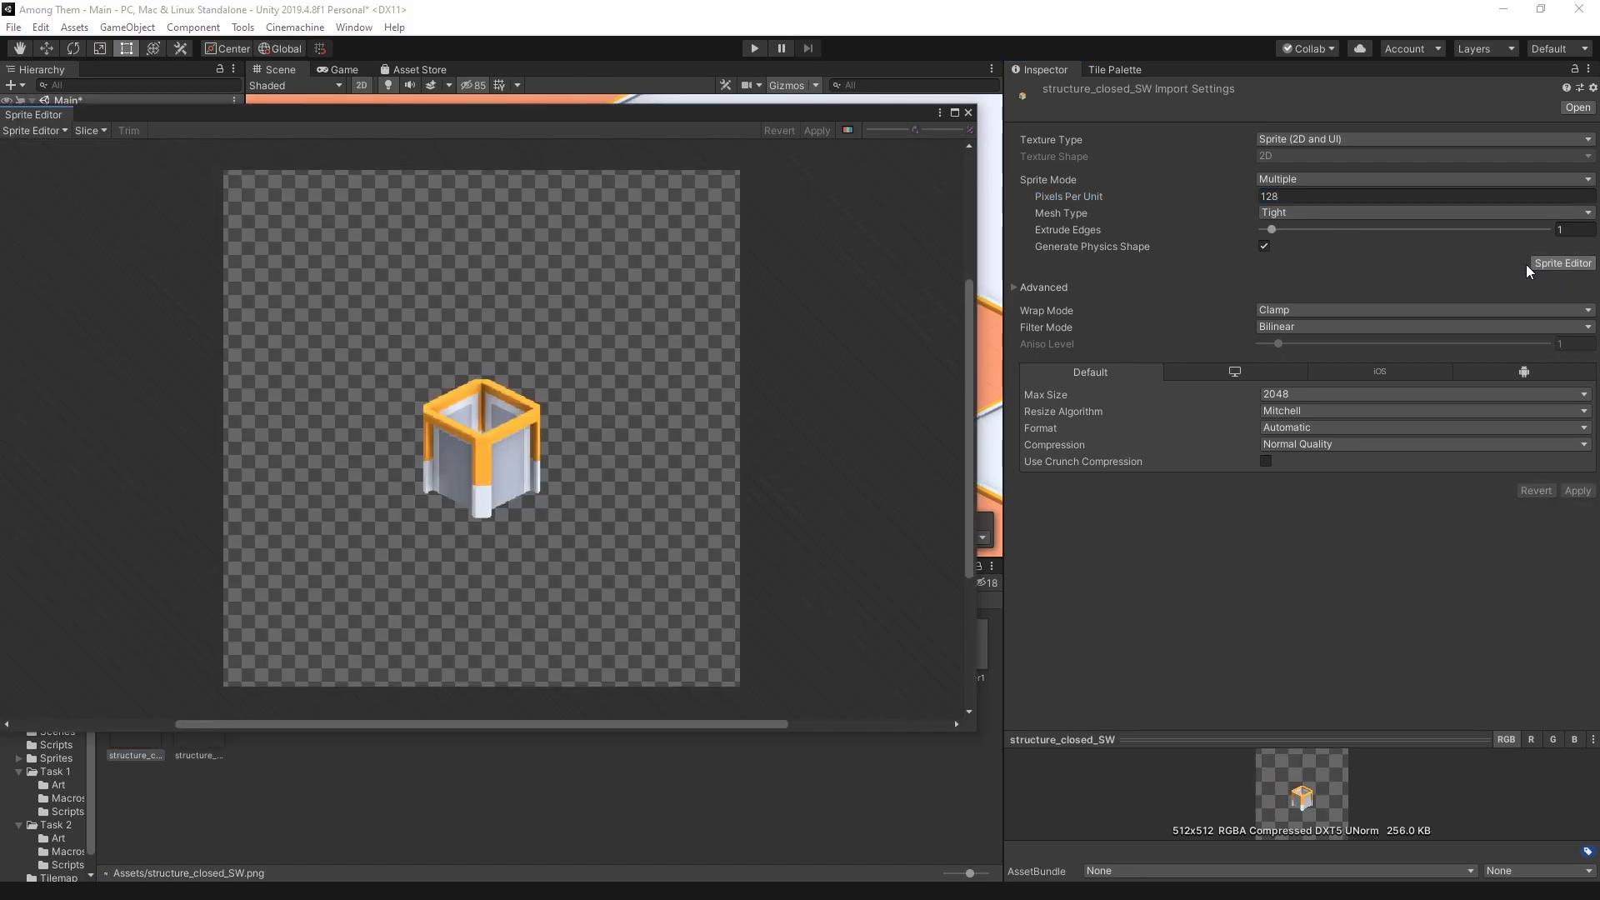
left_click(227, 126)
left_click(387, 285)
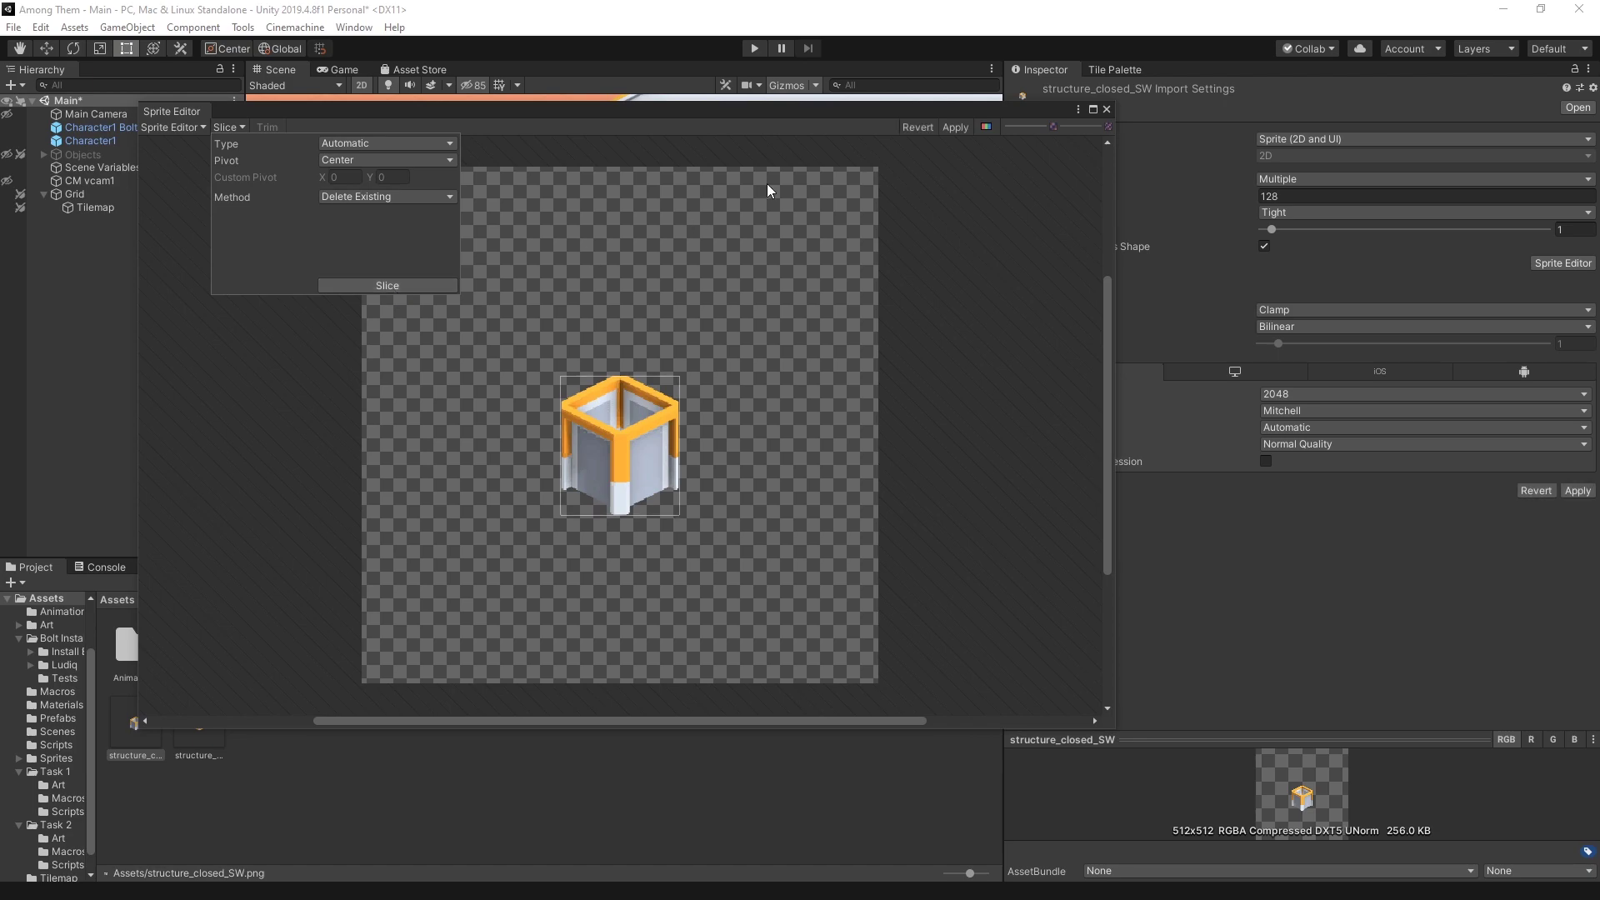
left_click(621, 434)
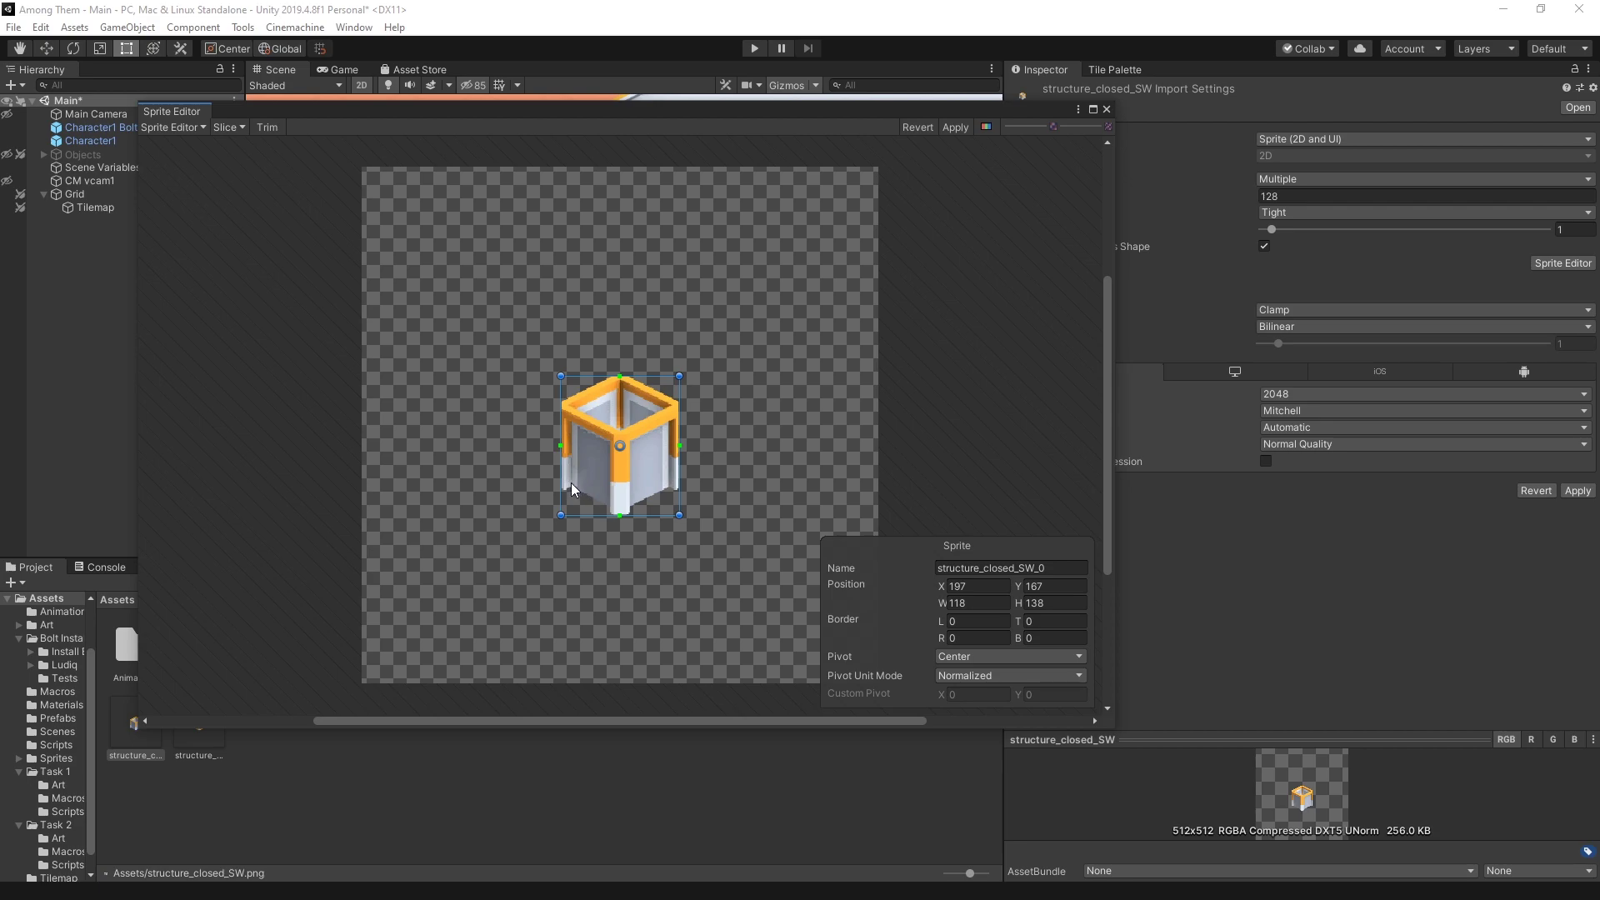
Give the sliced sprite a Custom pivot in Pixels at 59, 30 and apply it
left_click(1004, 675)
left_click(1000, 691)
left_click(1001, 667)
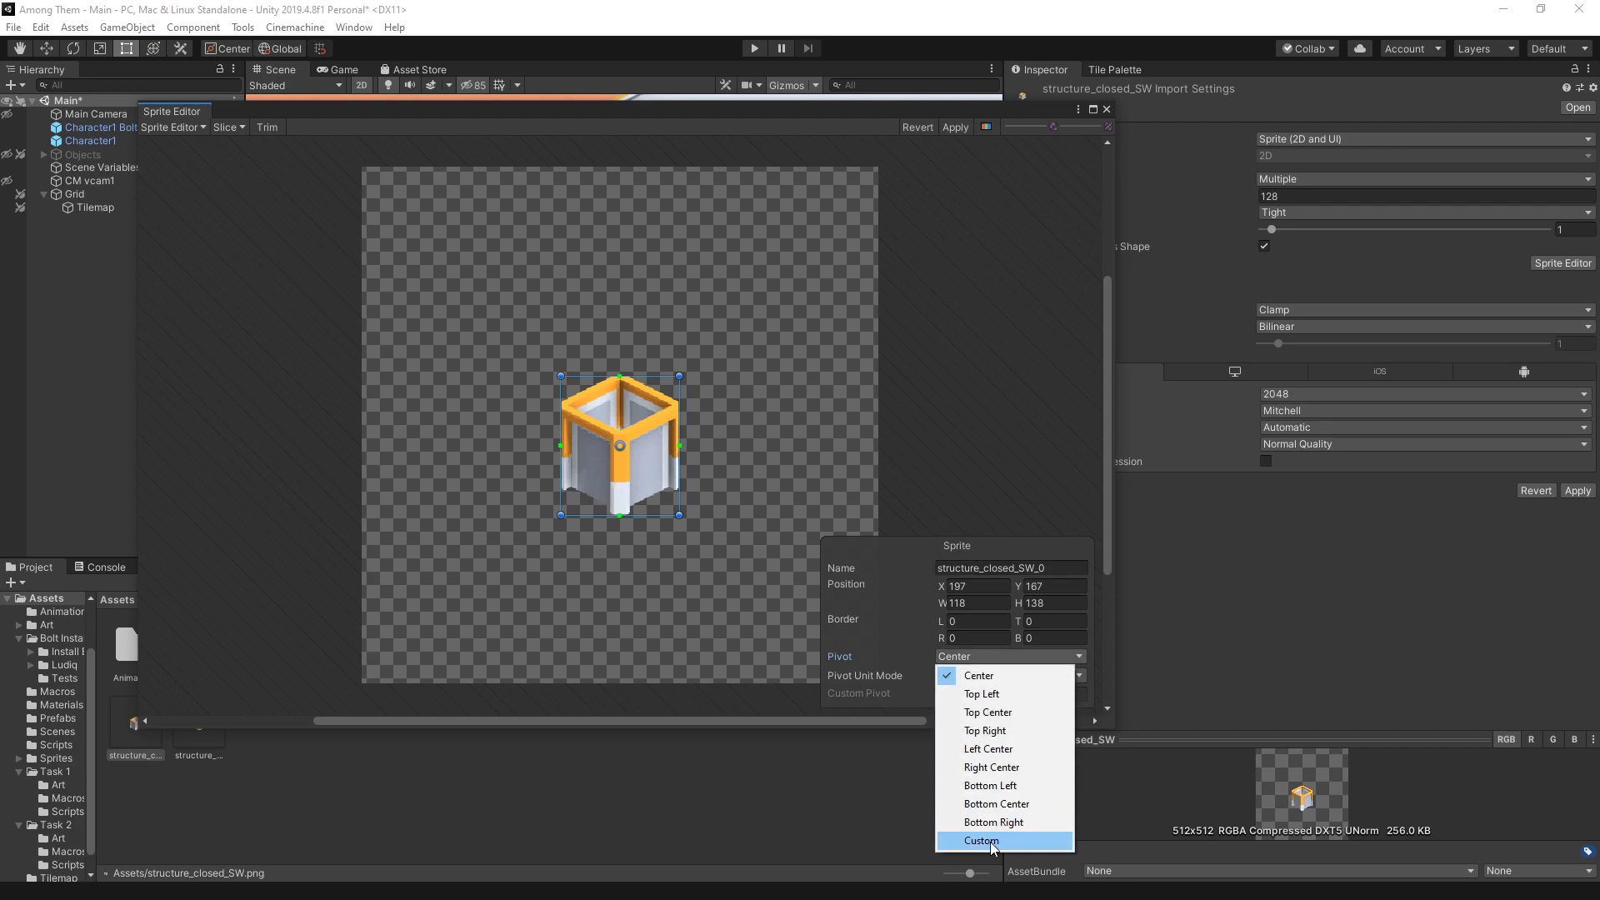
left_click(958, 844)
left_click(1036, 696)
type("30")
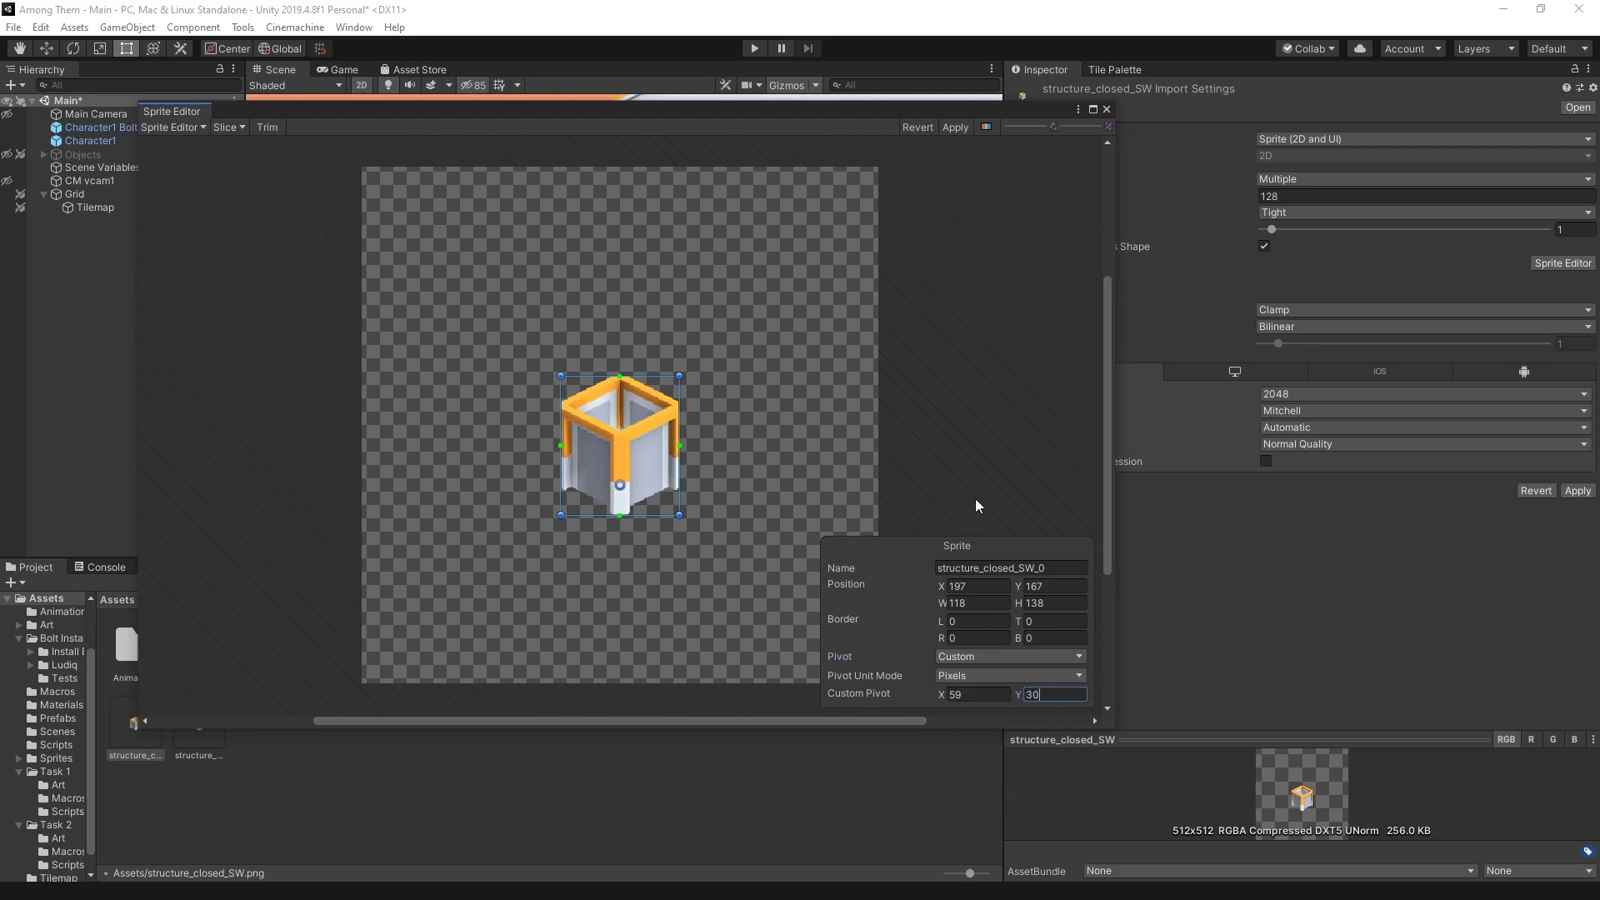
left_click(955, 127)
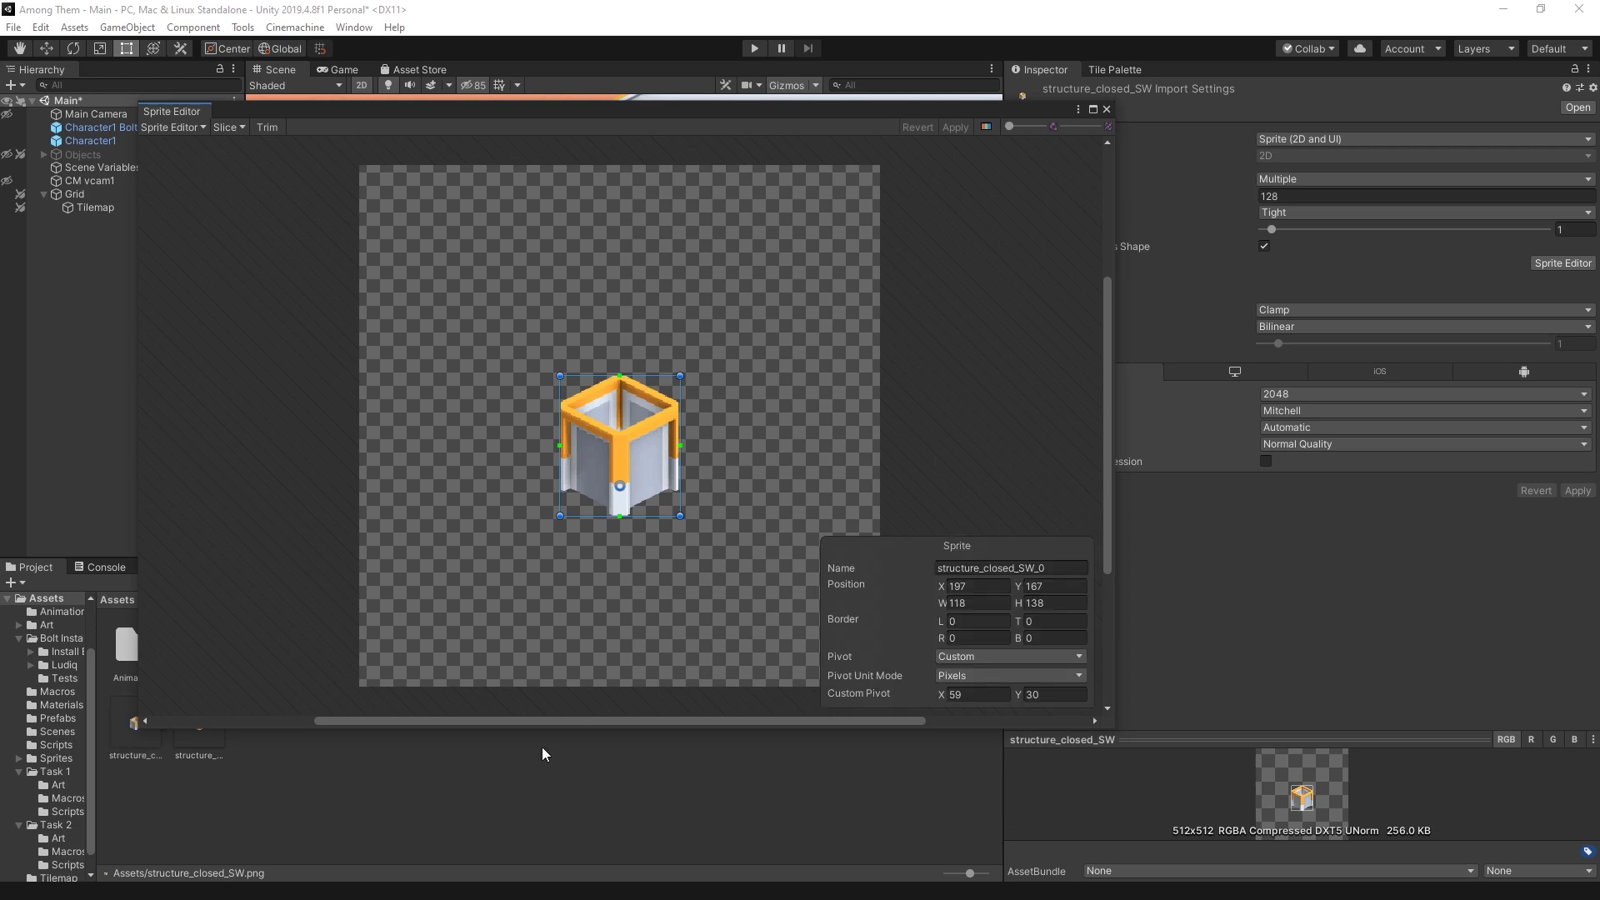
left_click(204, 745)
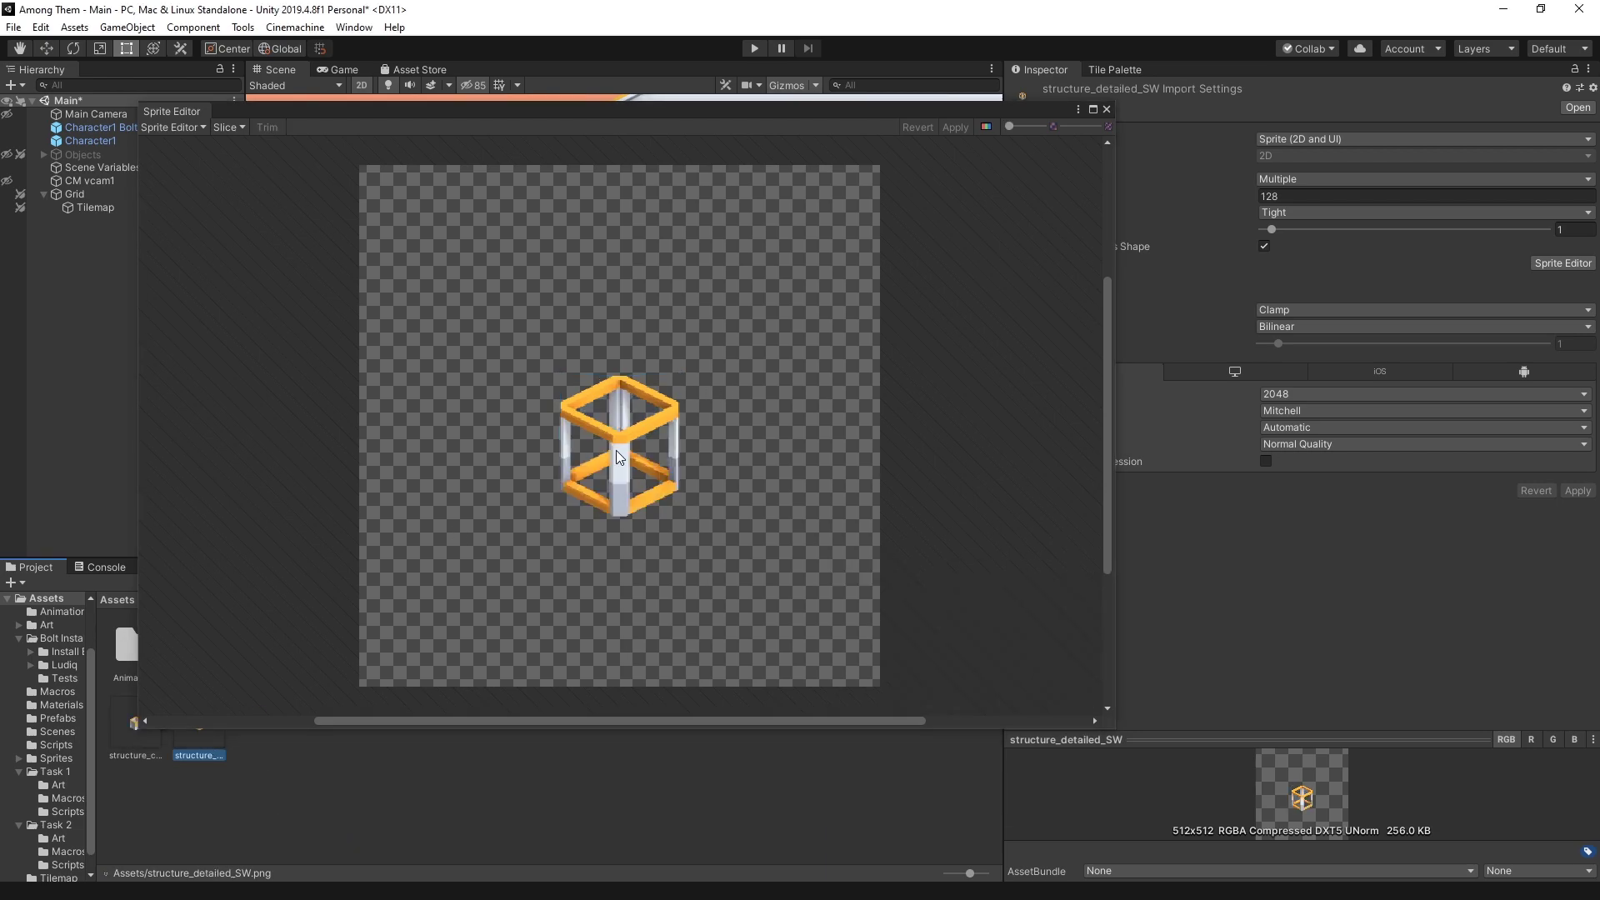
Automatically slice structure_detailed_SW and select its sliced region
left_click(237, 129)
left_click(353, 287)
left_click(954, 227)
left_click(647, 443)
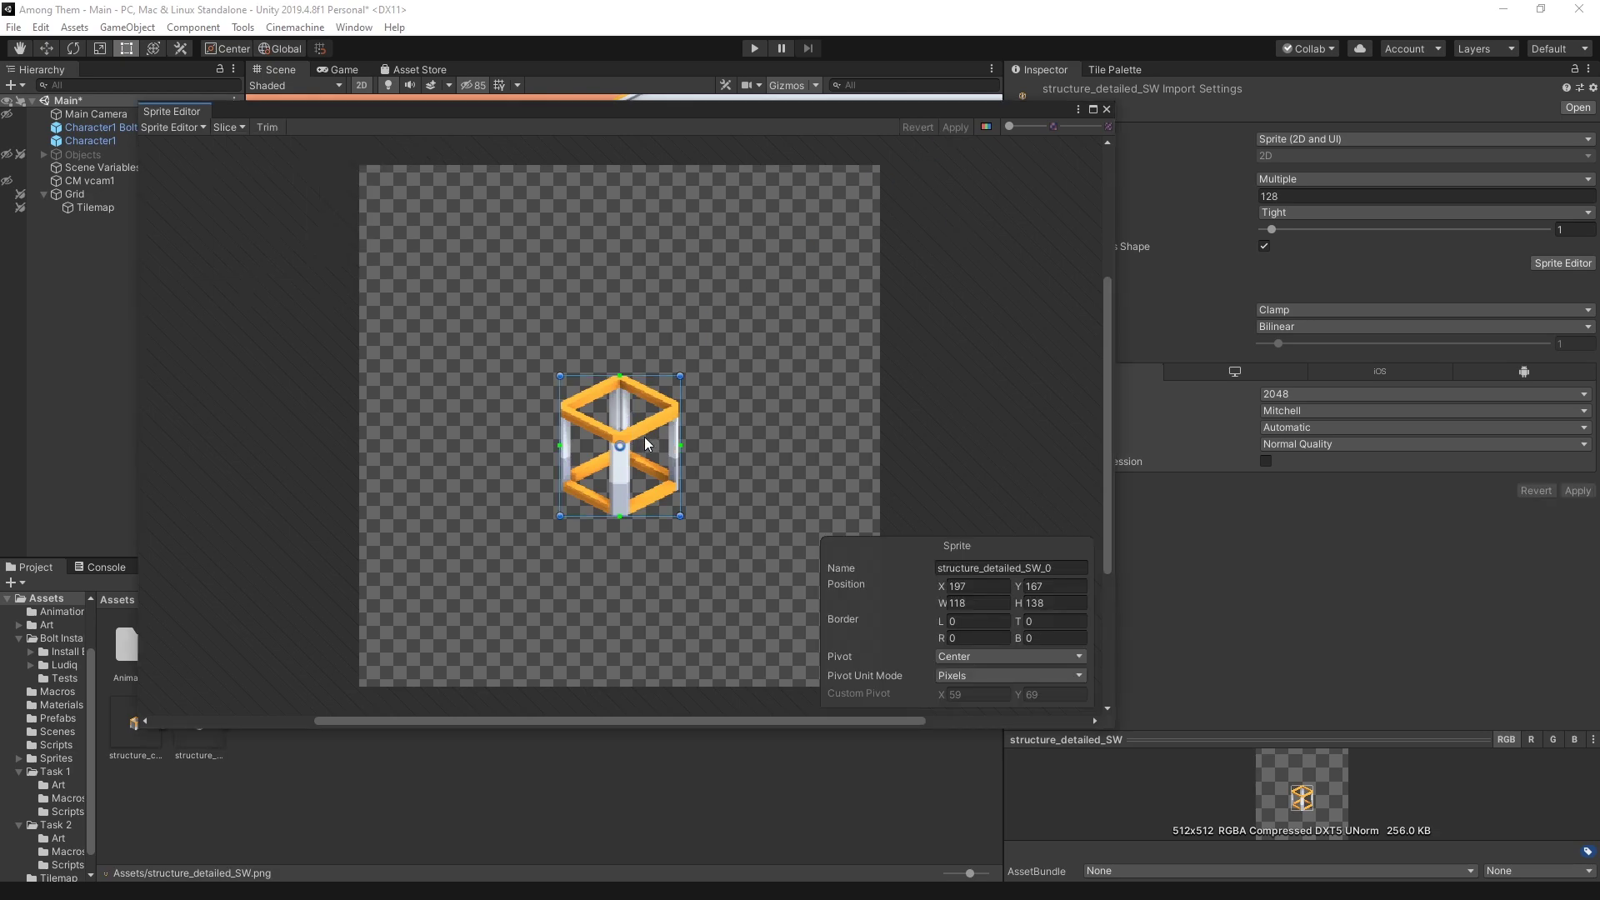
Set the detailed sprite's custom pivot Y to 33 pixels, apply, and close the Sprite Editor
left_click(1002, 658)
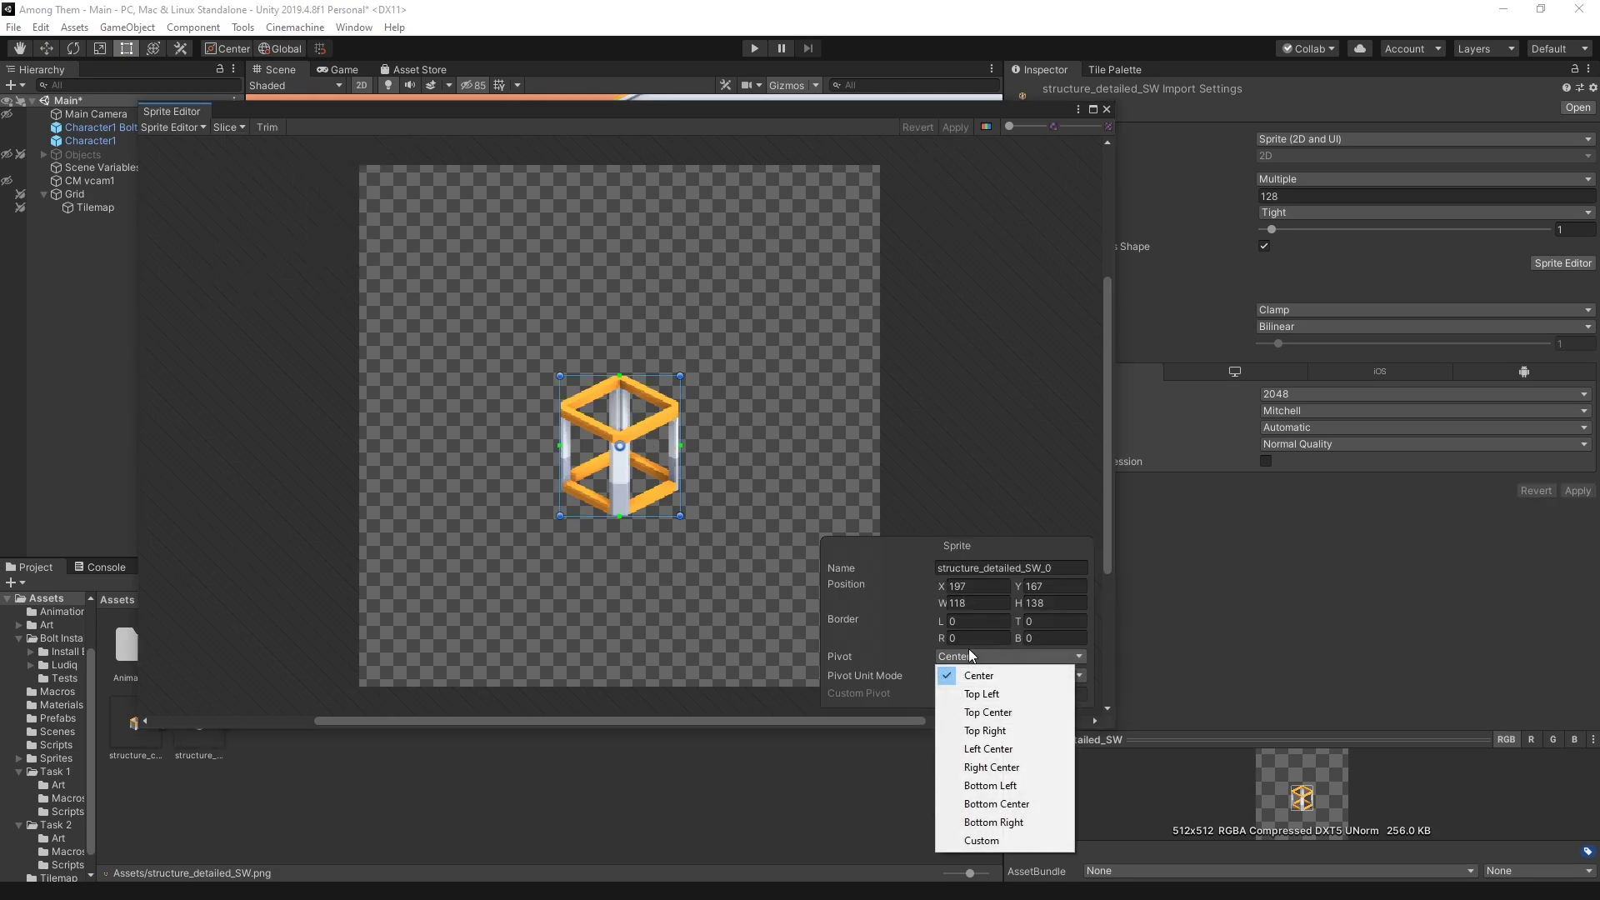
left_click(992, 842)
left_click(1037, 694)
type("33.3")
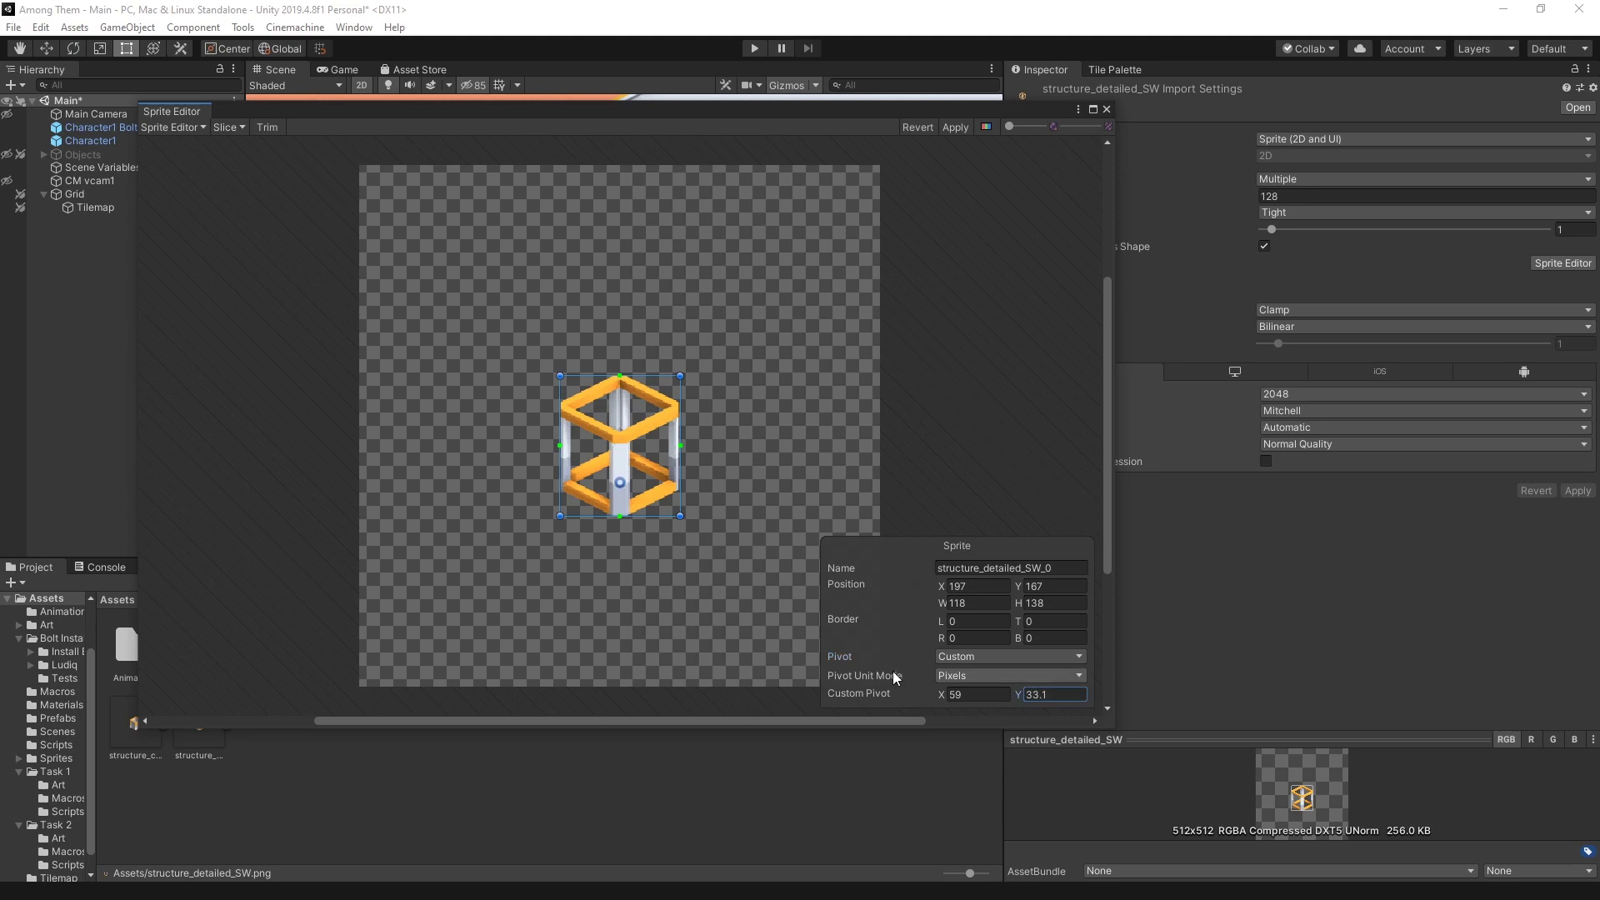
left_click(1046, 695)
type("33")
left_click(575, 579)
left_click(333, 786)
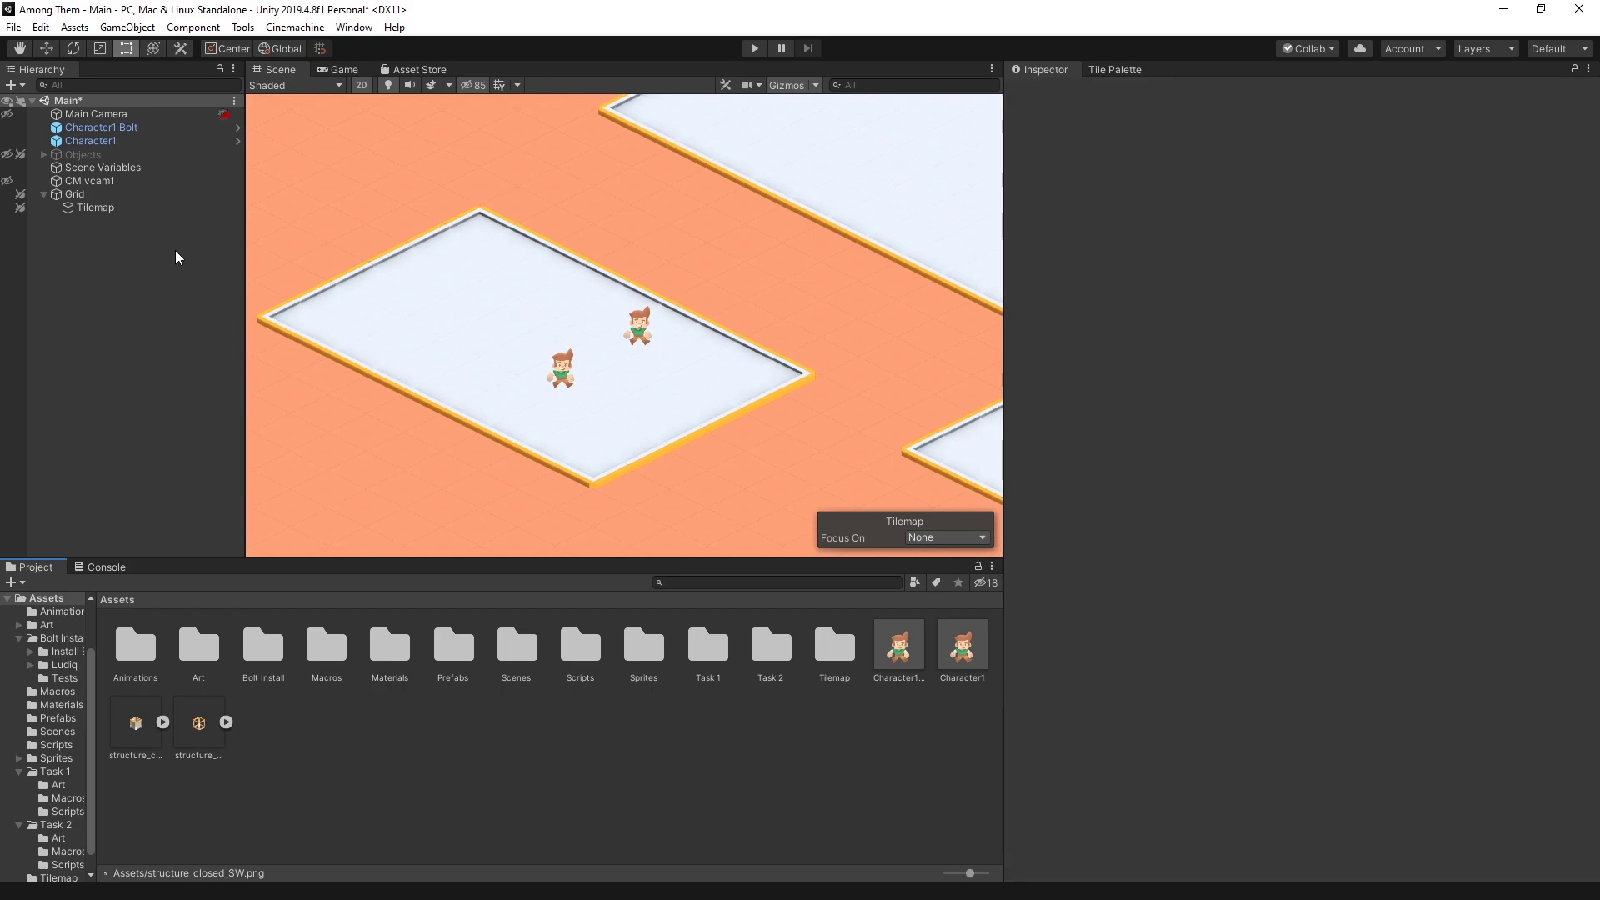
Generate BG Palette tiles from both structure sprites, saving them in the Tilemap folder
left_click(136, 733)
left_click_drag(138, 731, 1194, 702)
left_click(717, 622)
left_click(1178, 730)
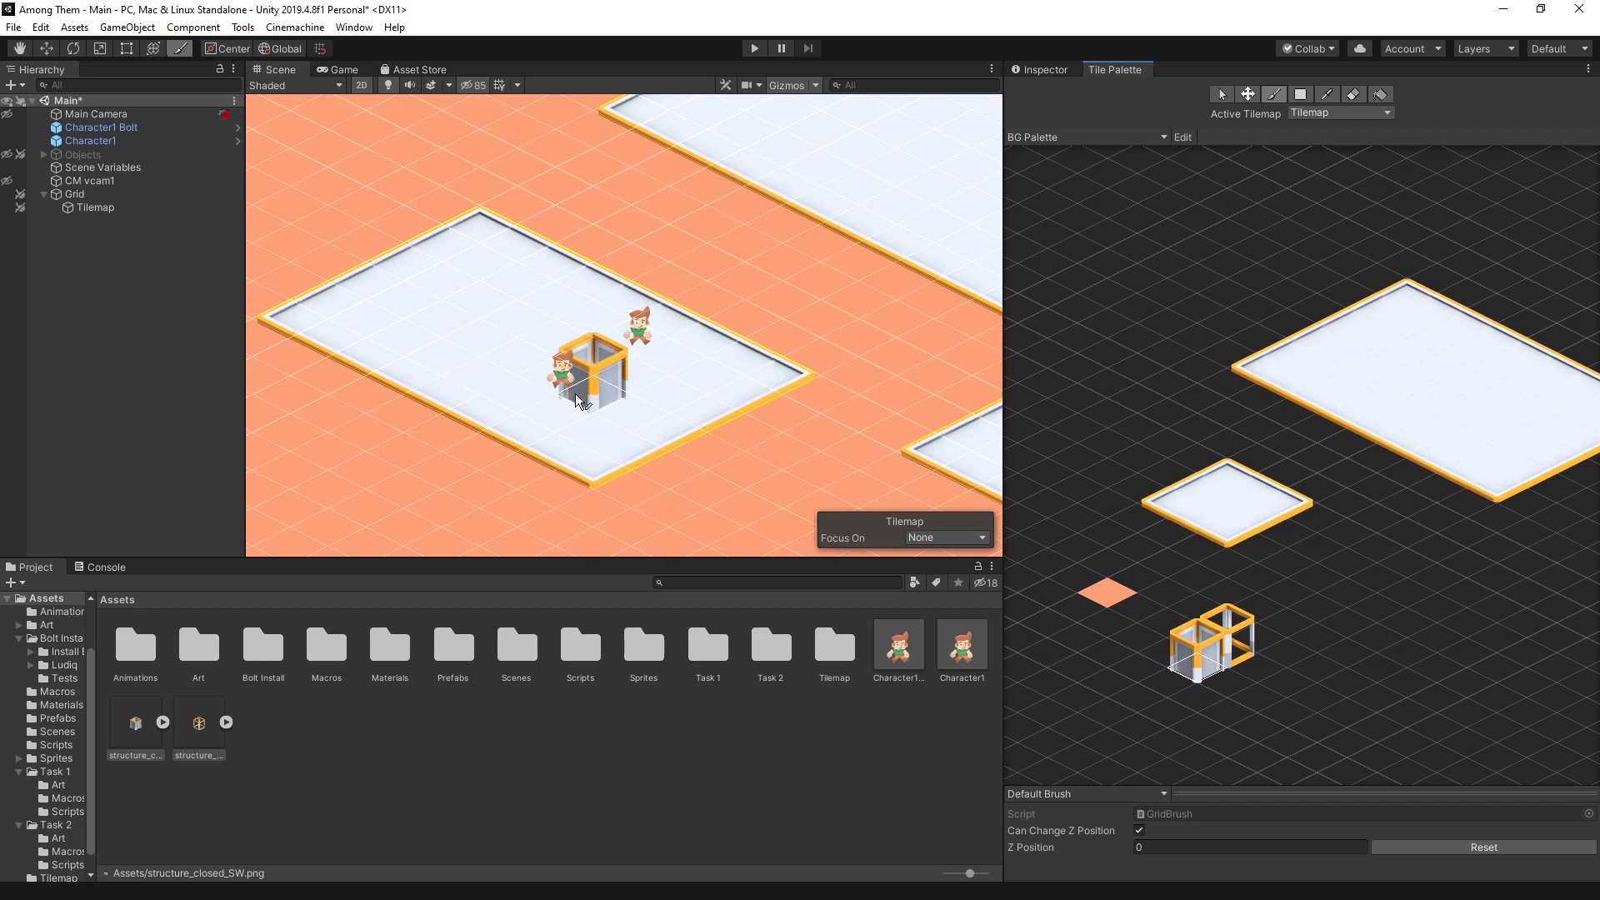
left_click(73, 197)
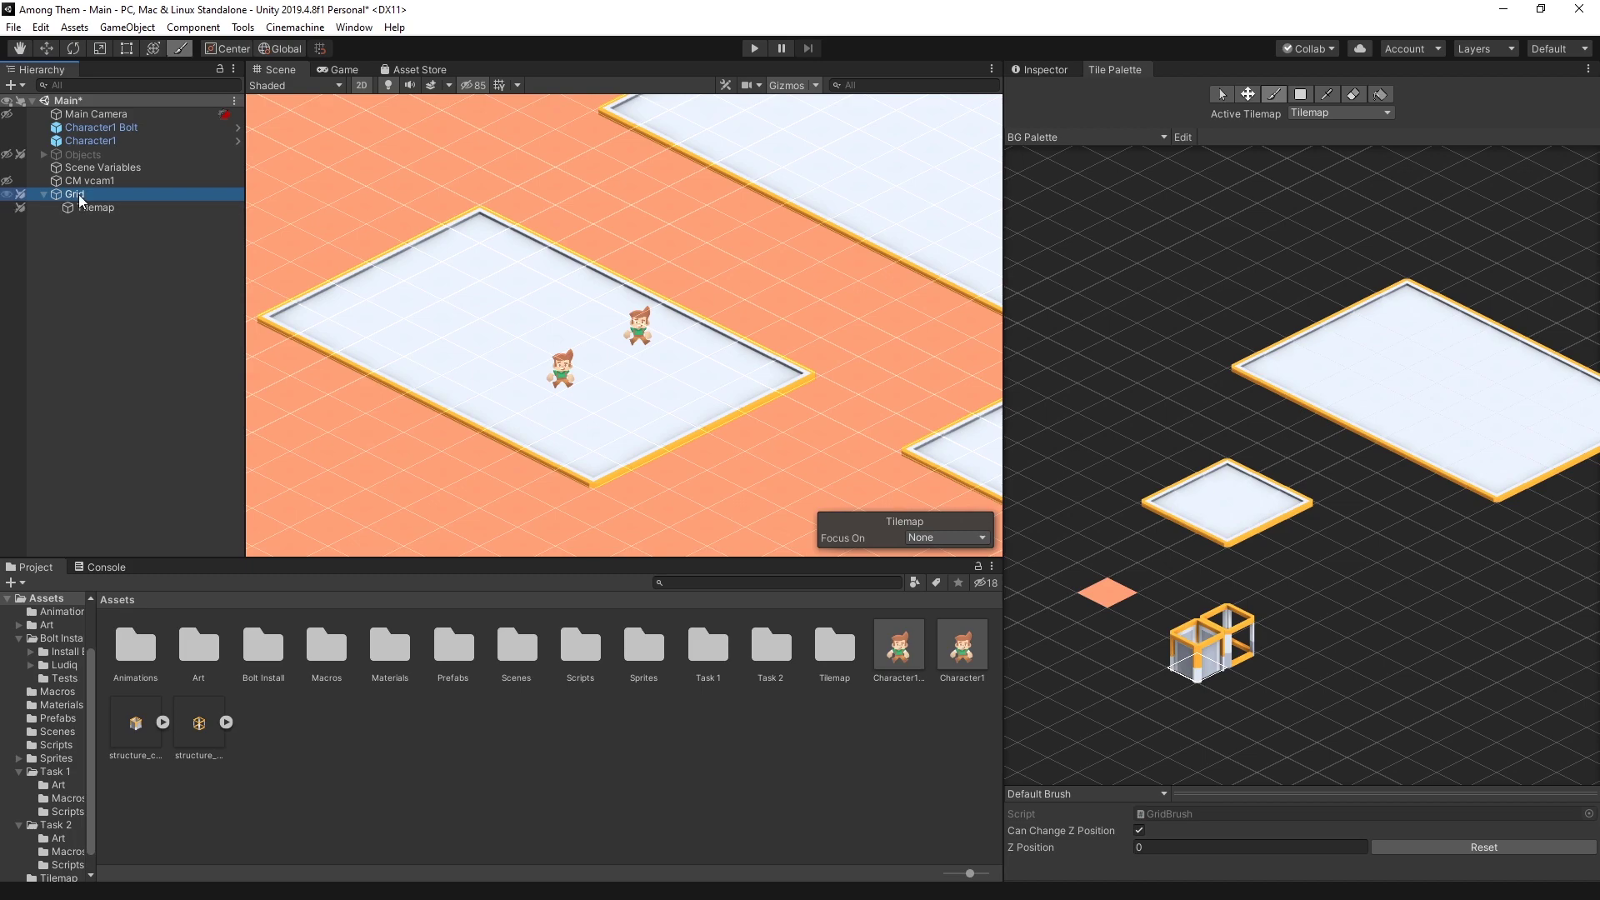
Add an isometric tilemap under Grid and name it 'Tilemap Objects'
right_click(81, 199)
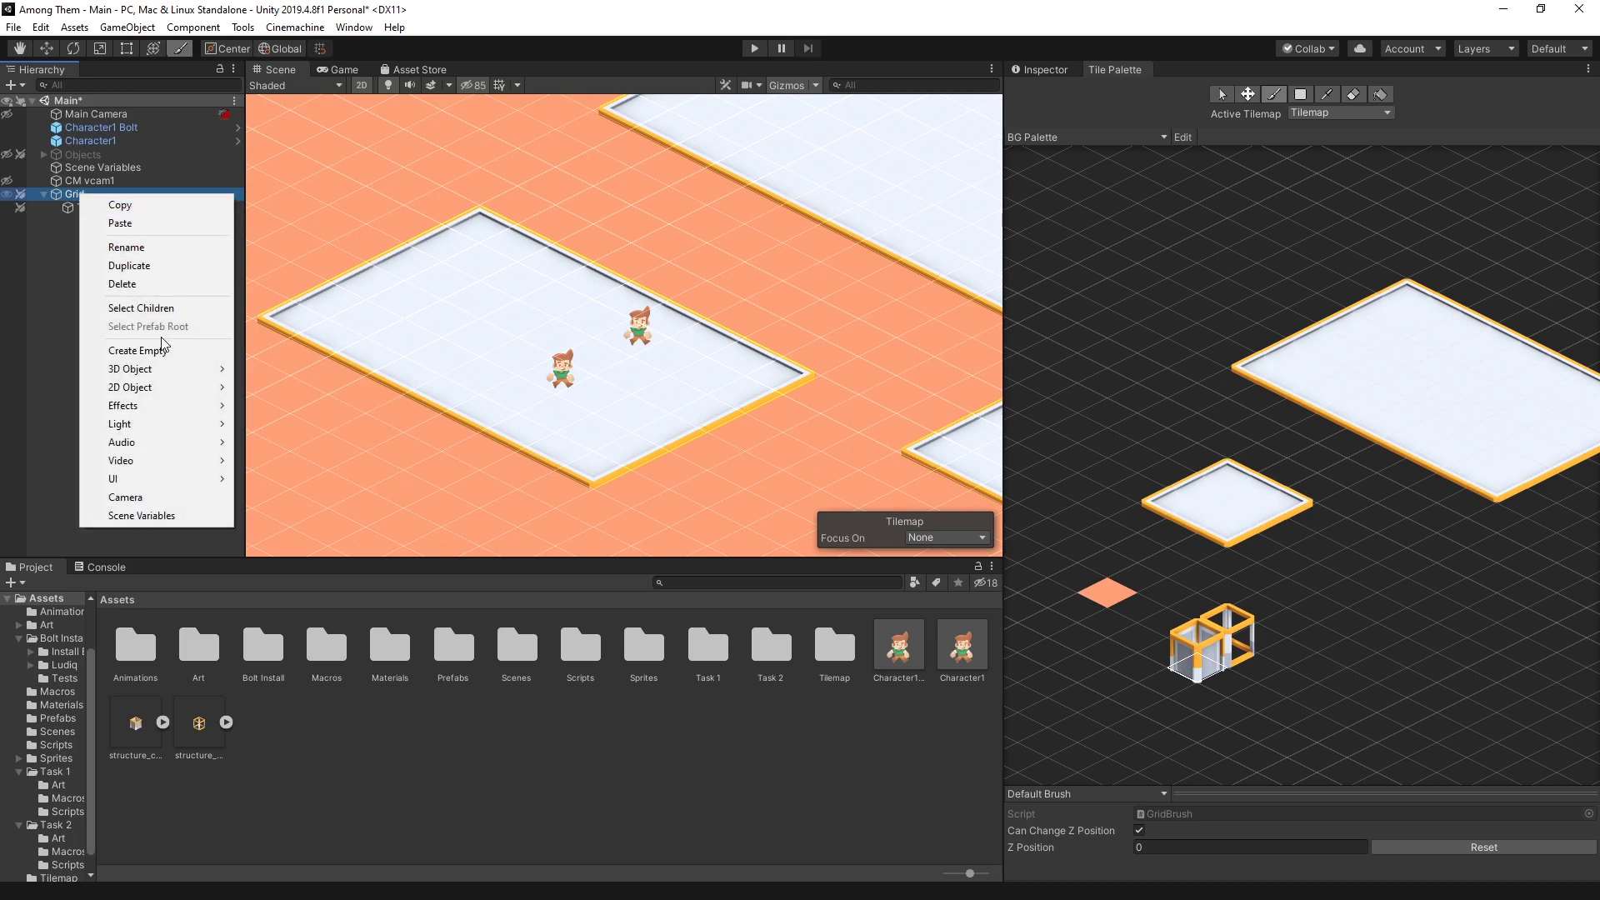
mouse_move(183, 482)
mouse_move(133, 387)
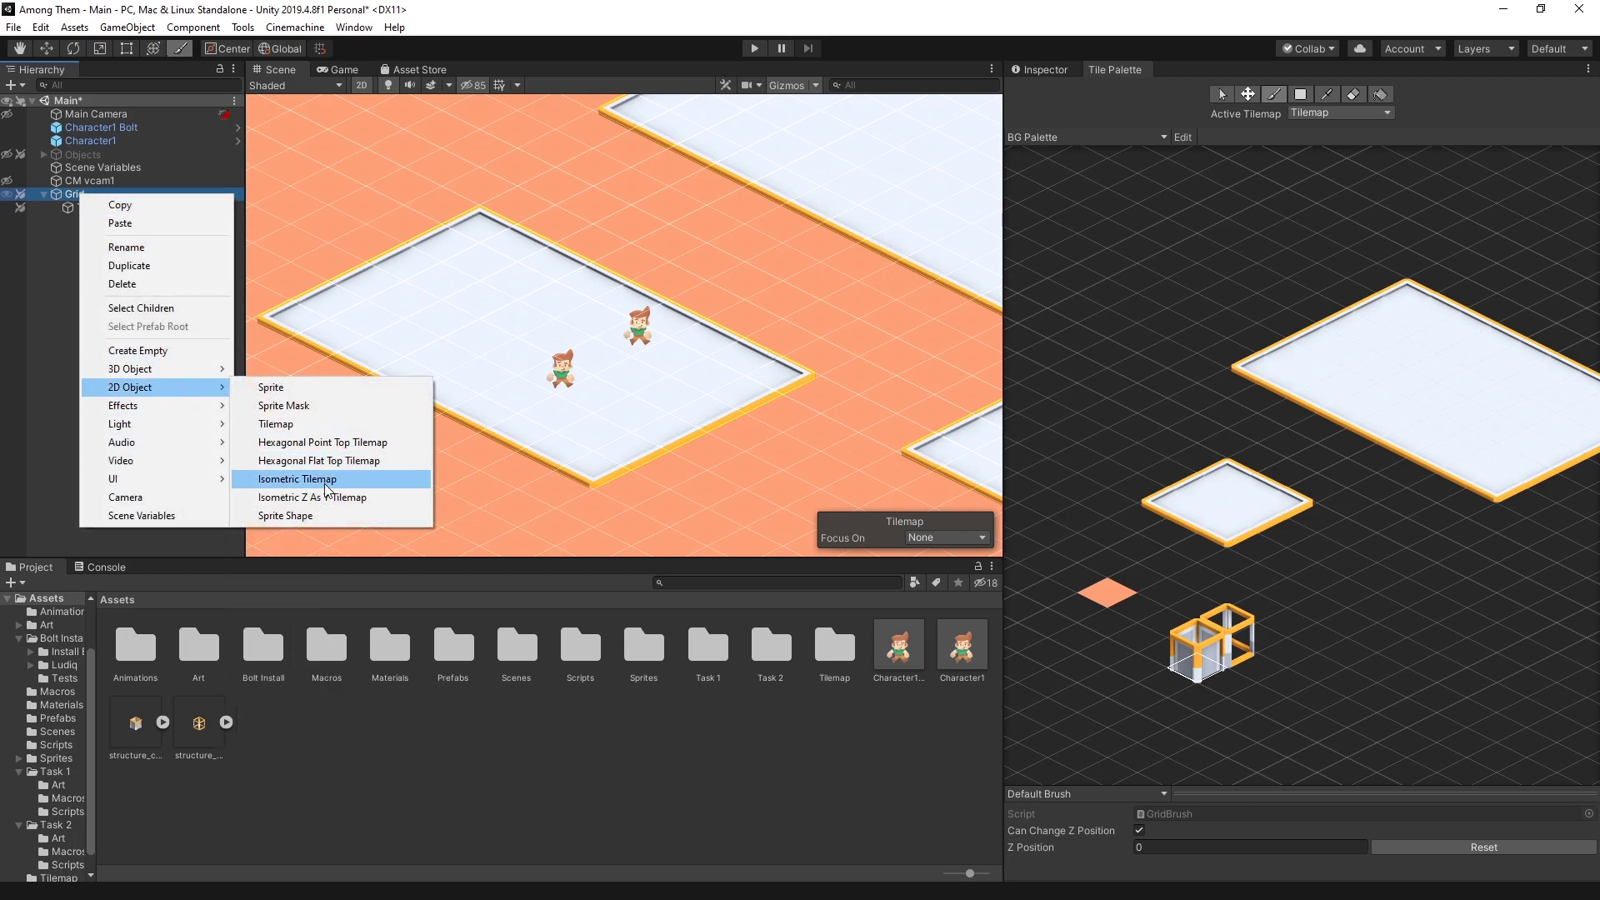
left_click(292, 478)
left_click(102, 222)
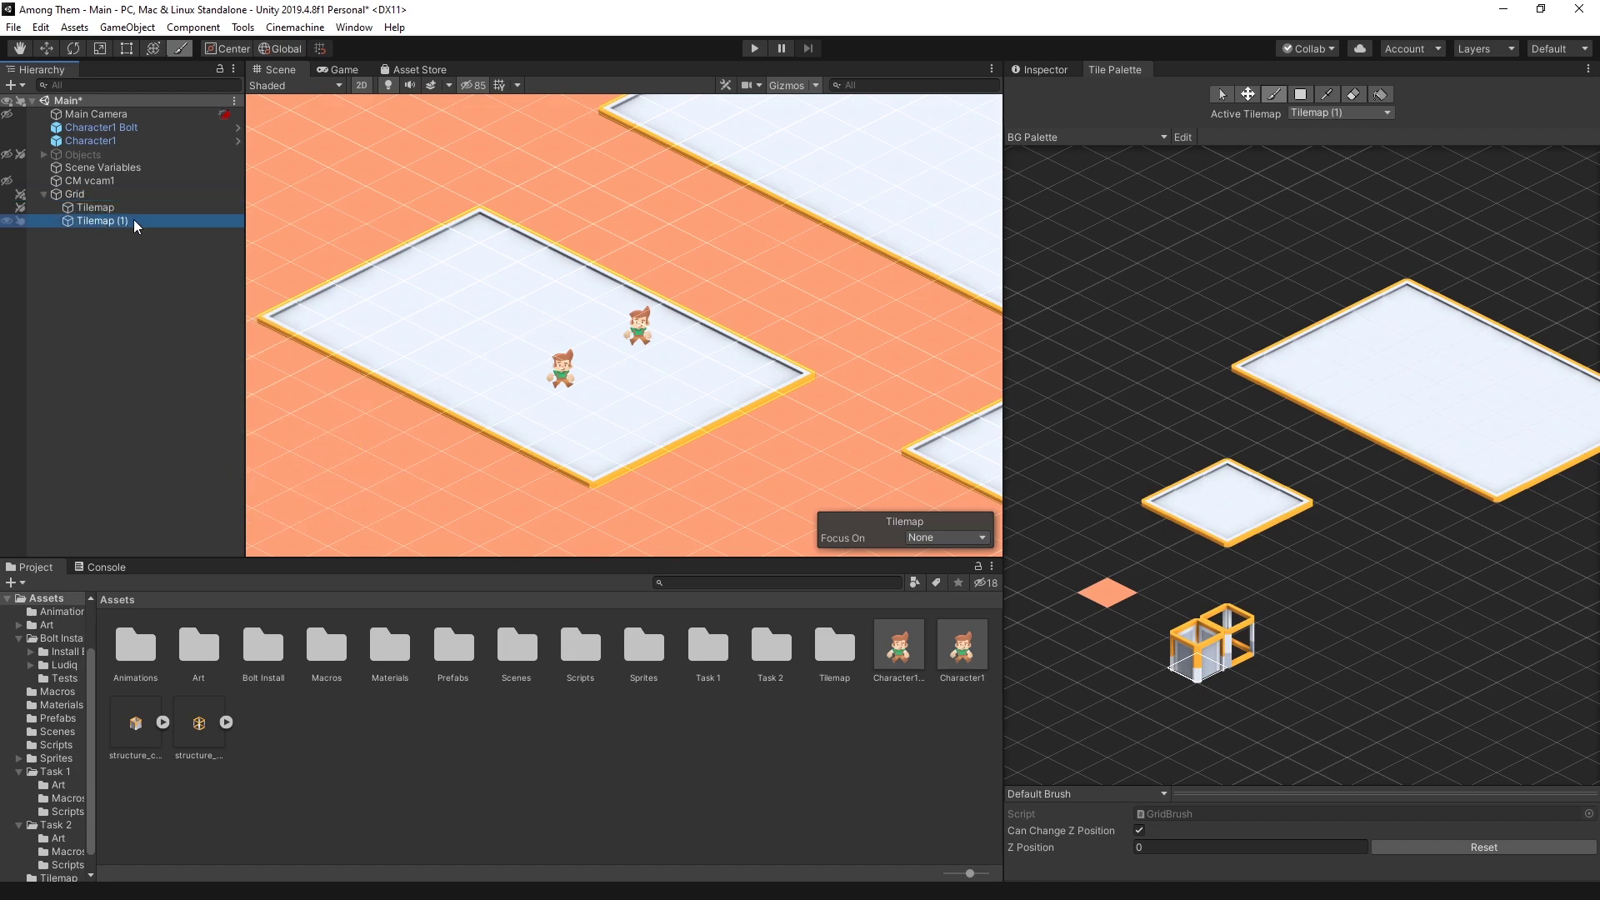
left_click(132, 220)
type("Tilemap Objects")
key("Return")
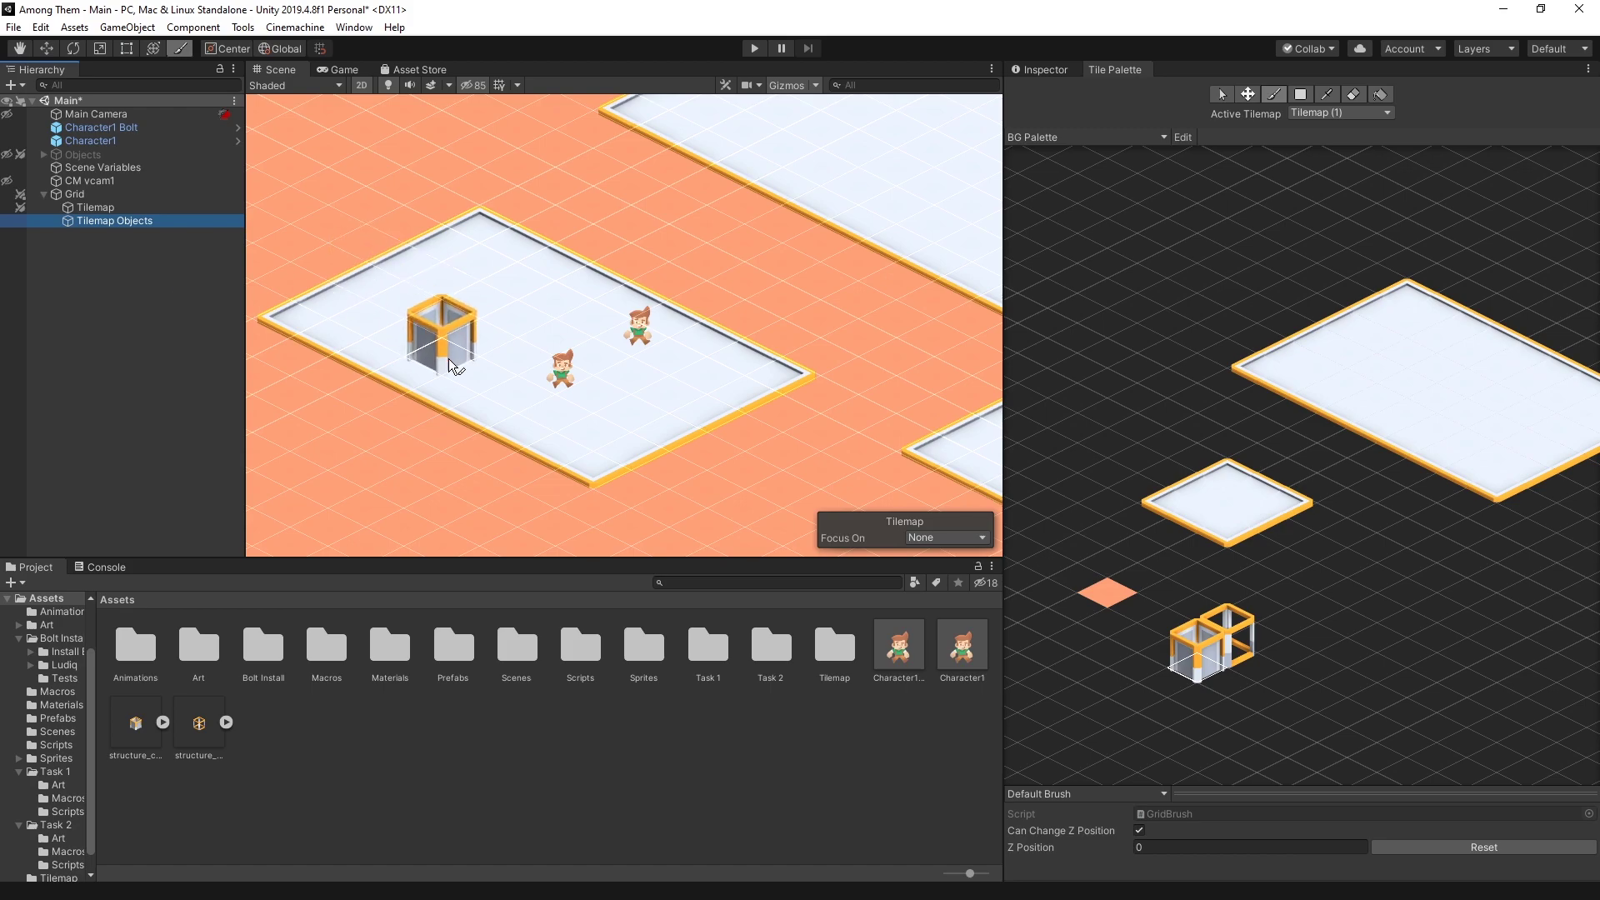
Paint a row of structure tiles onto Tilemap Objects along the floor's edge
left_click(556, 192)
left_click(700, 271)
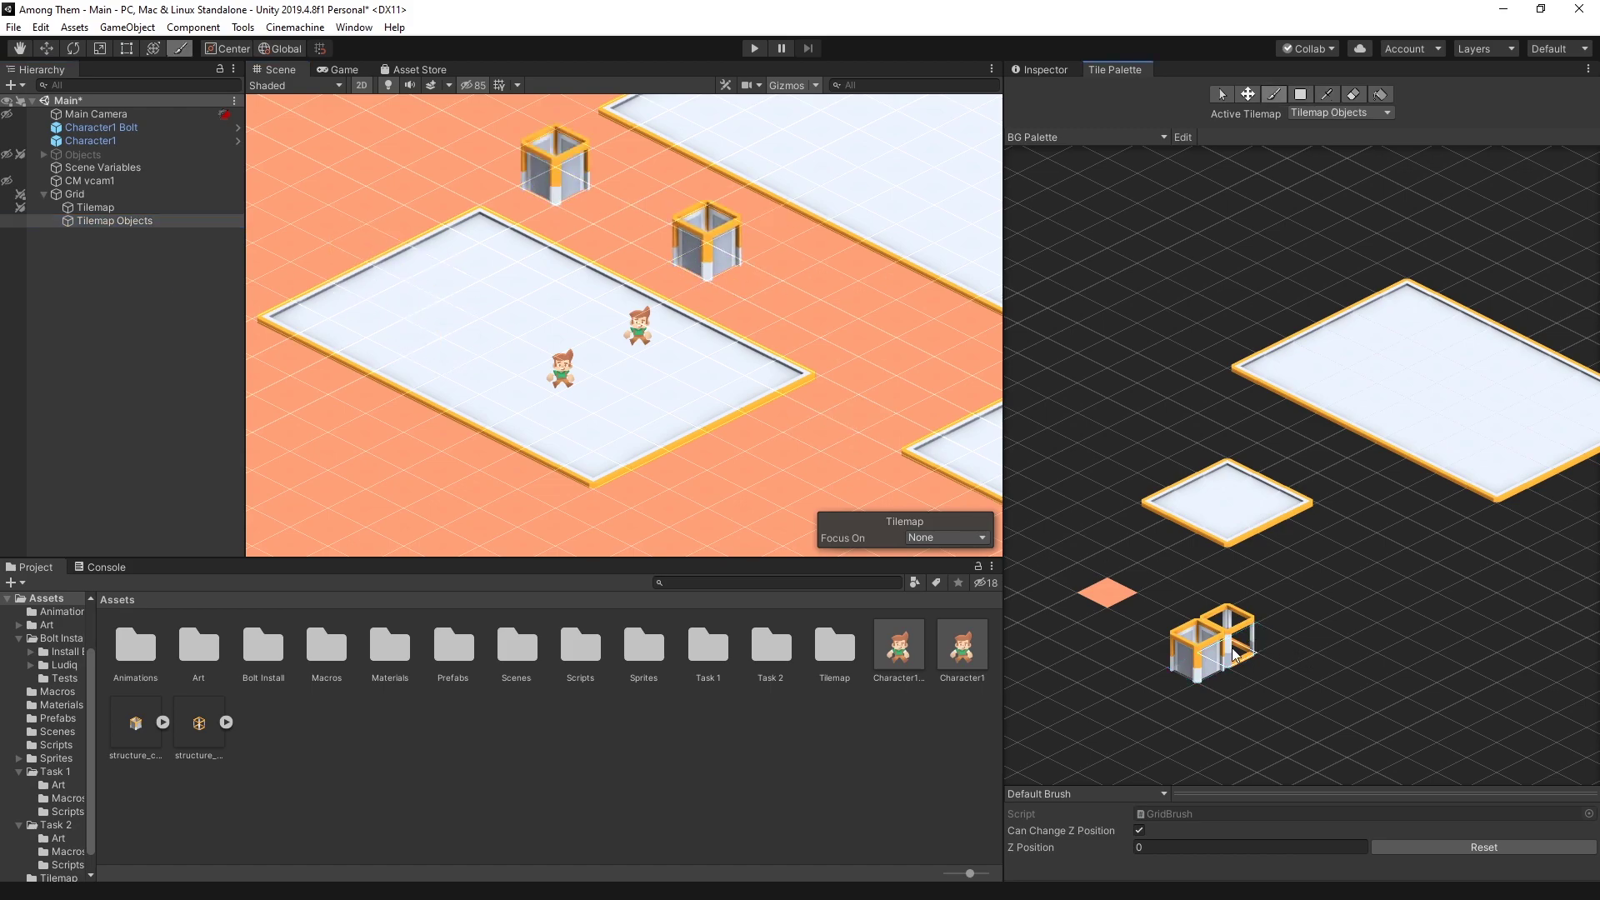
left_click(630, 231)
left_click_drag(593, 212, 669, 250)
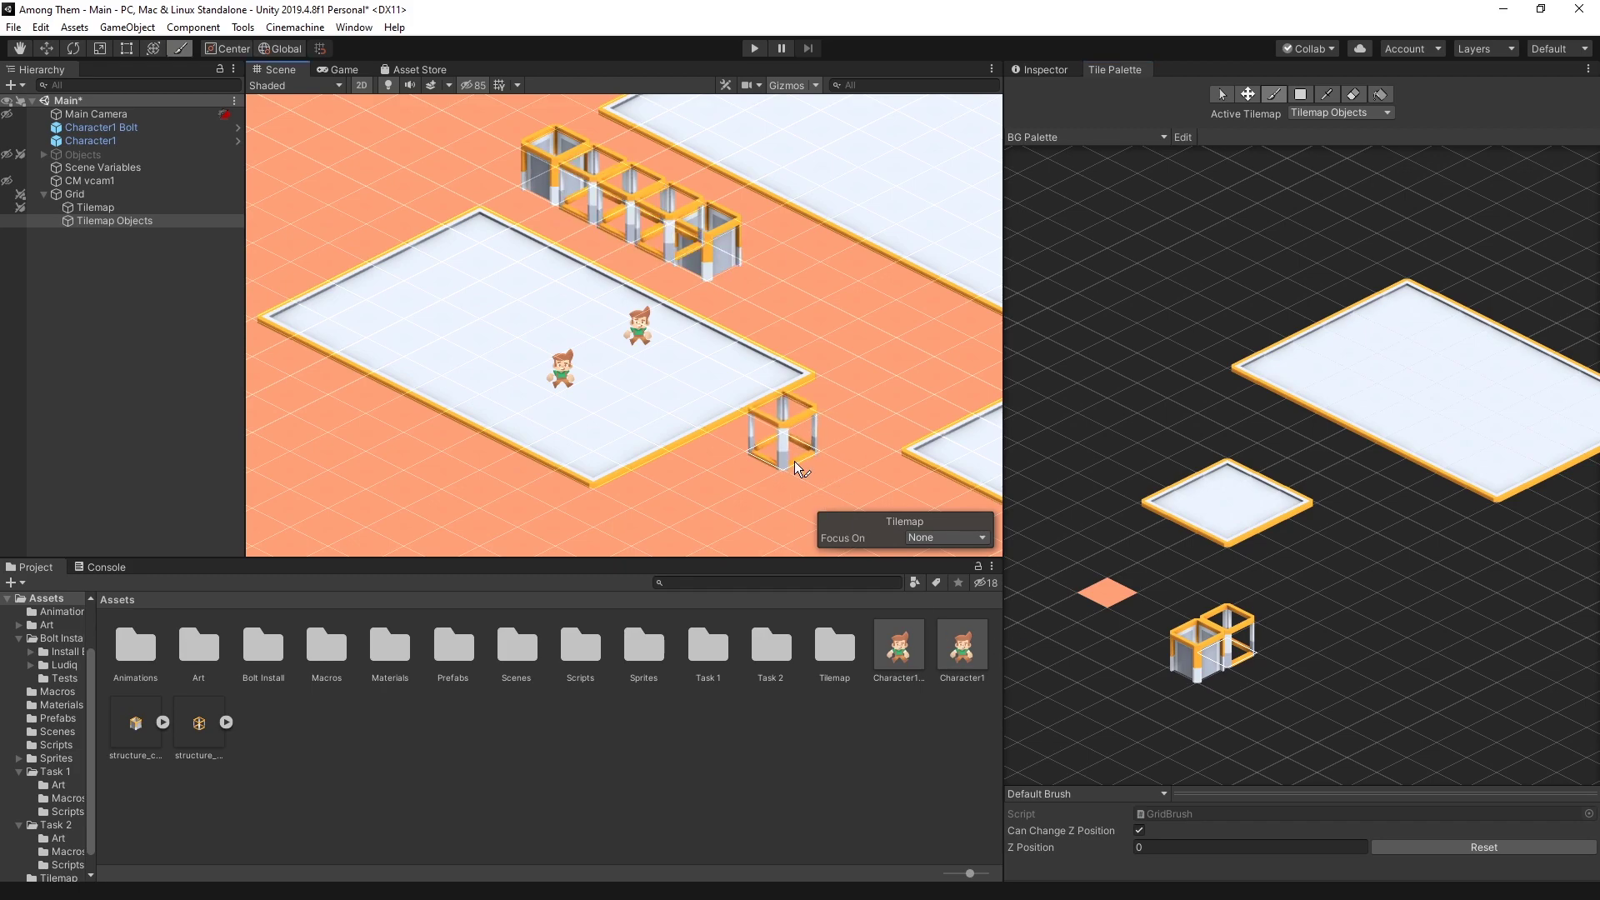
key("ctrl+3")
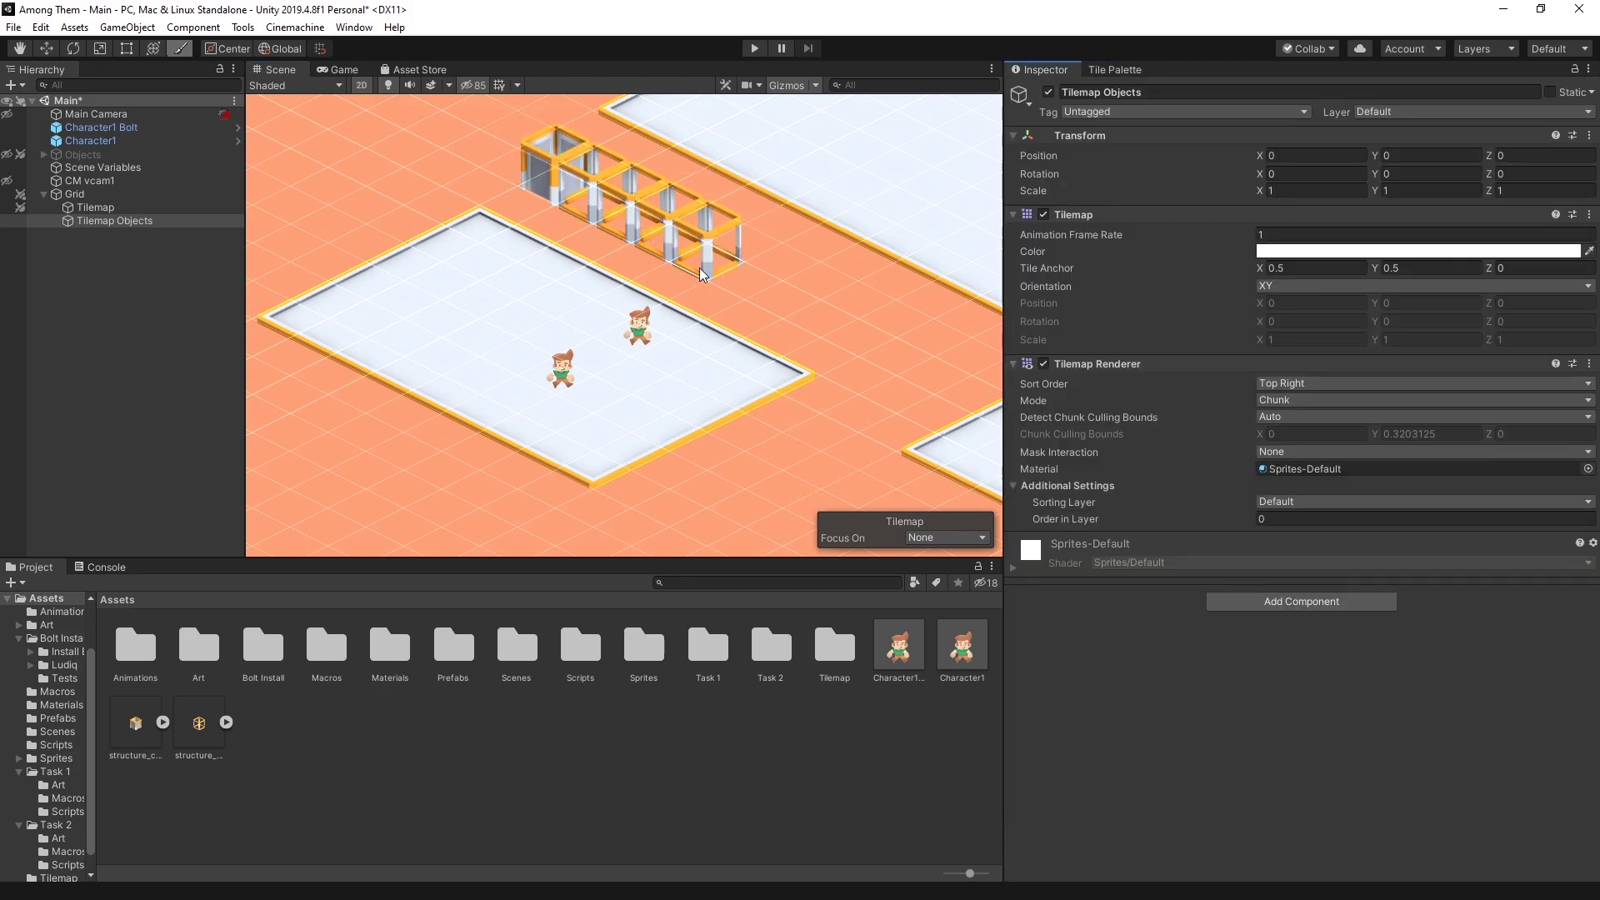
Add a Tilemap Collider 2D to Tilemap Objects, then select structure_closed_SW_0 in the Tilemap folder
left_click(1298, 602)
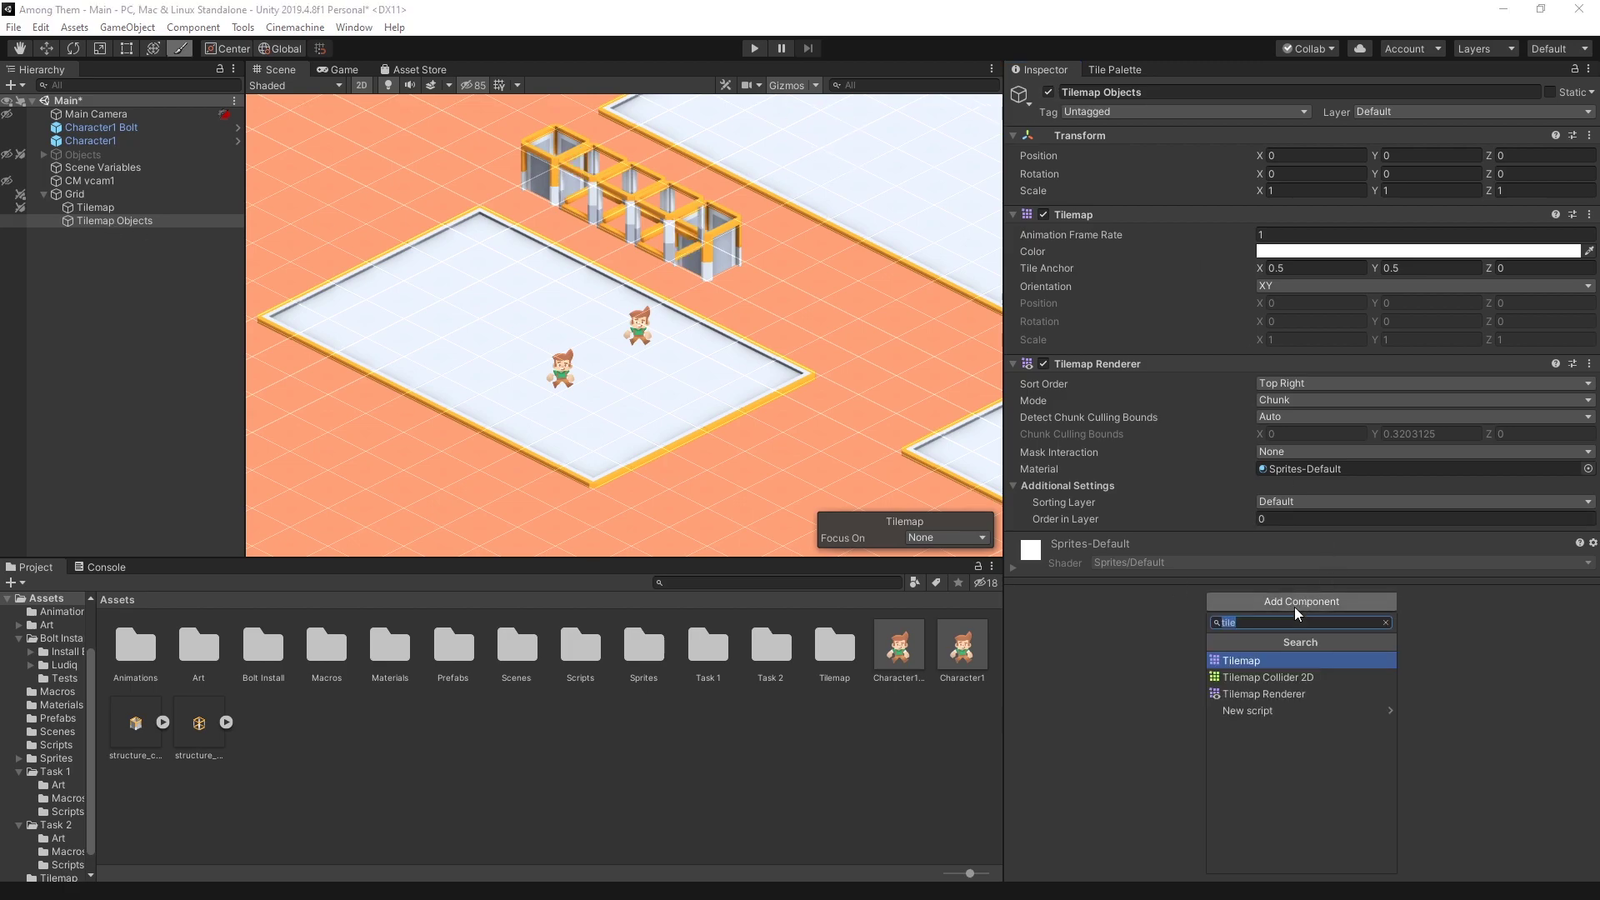
type("til")
left_click(1288, 677)
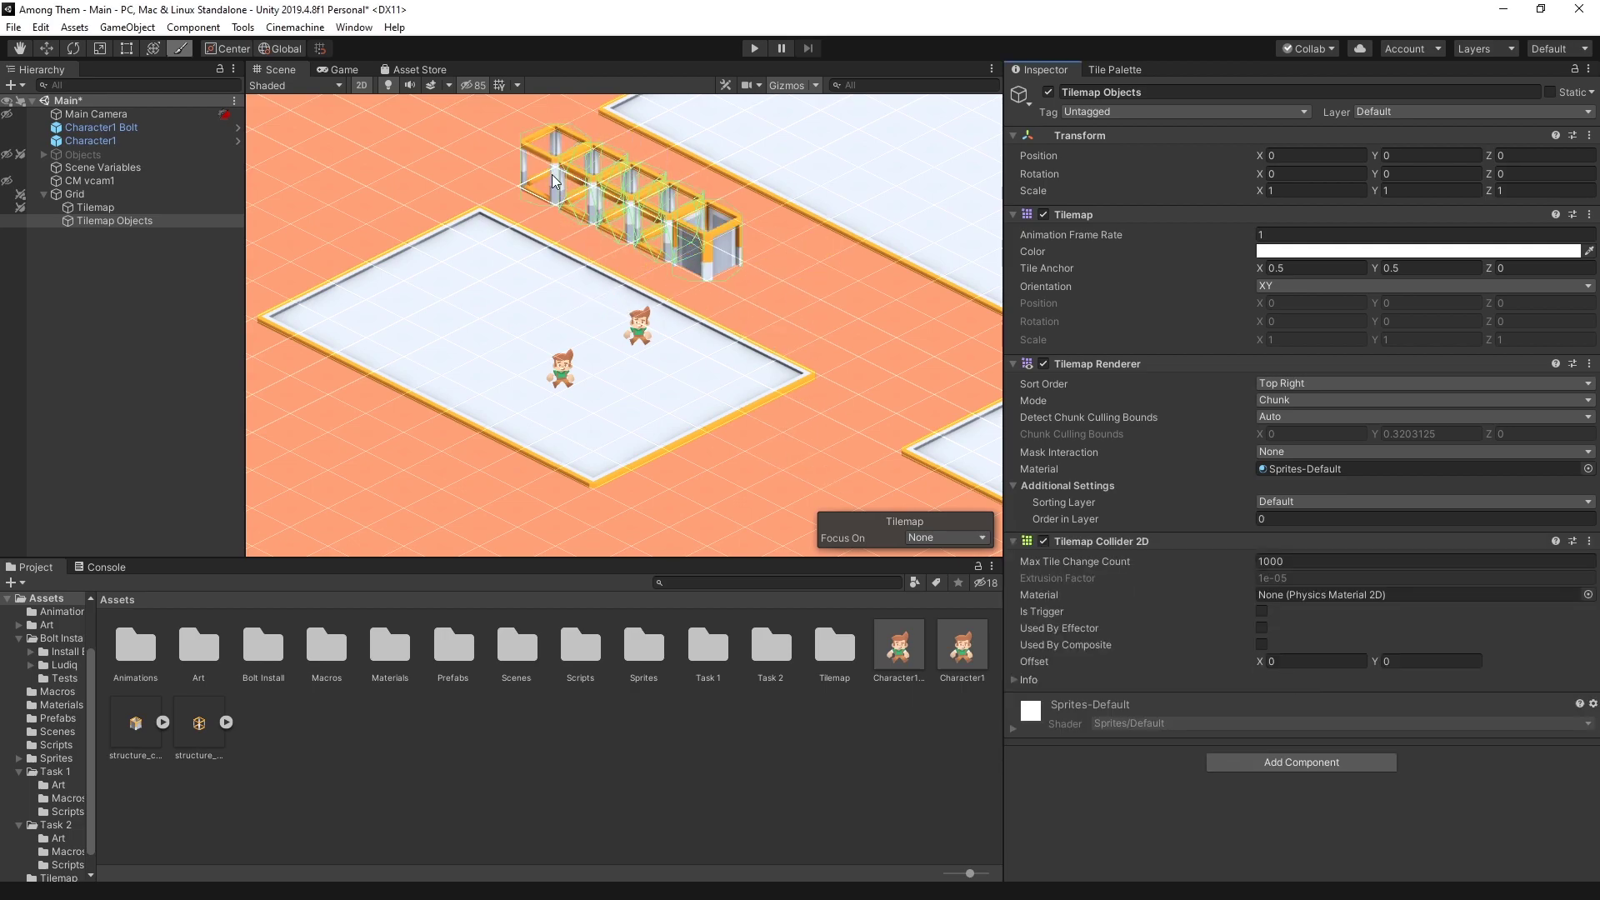
scroll(629, 167, "up", 3)
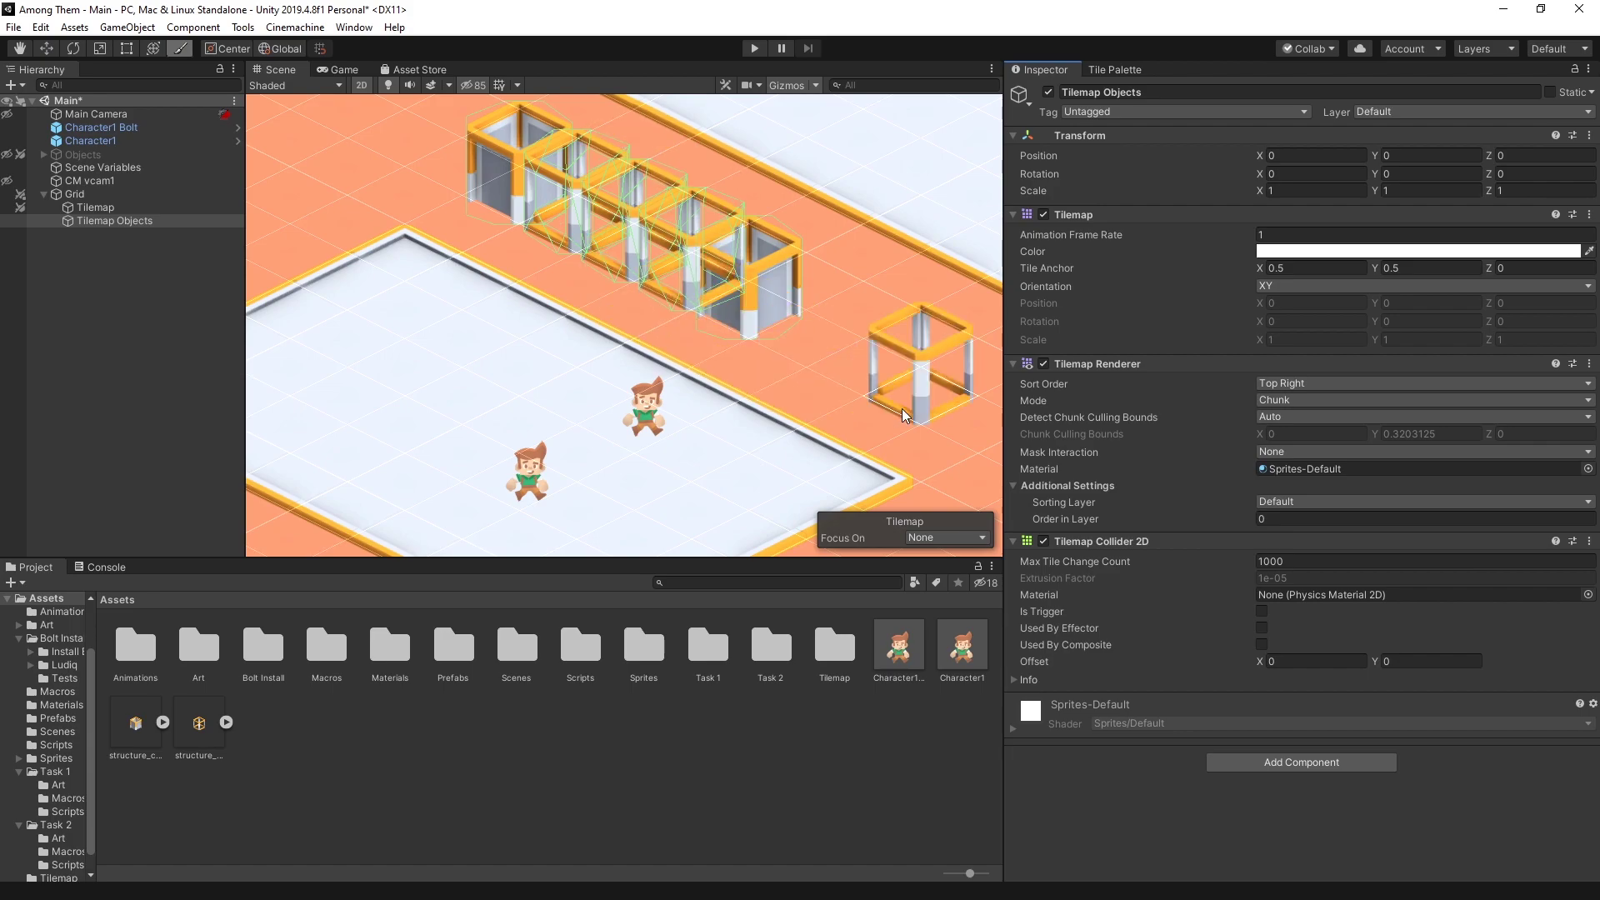
double_click(827, 648)
left_click(747, 655)
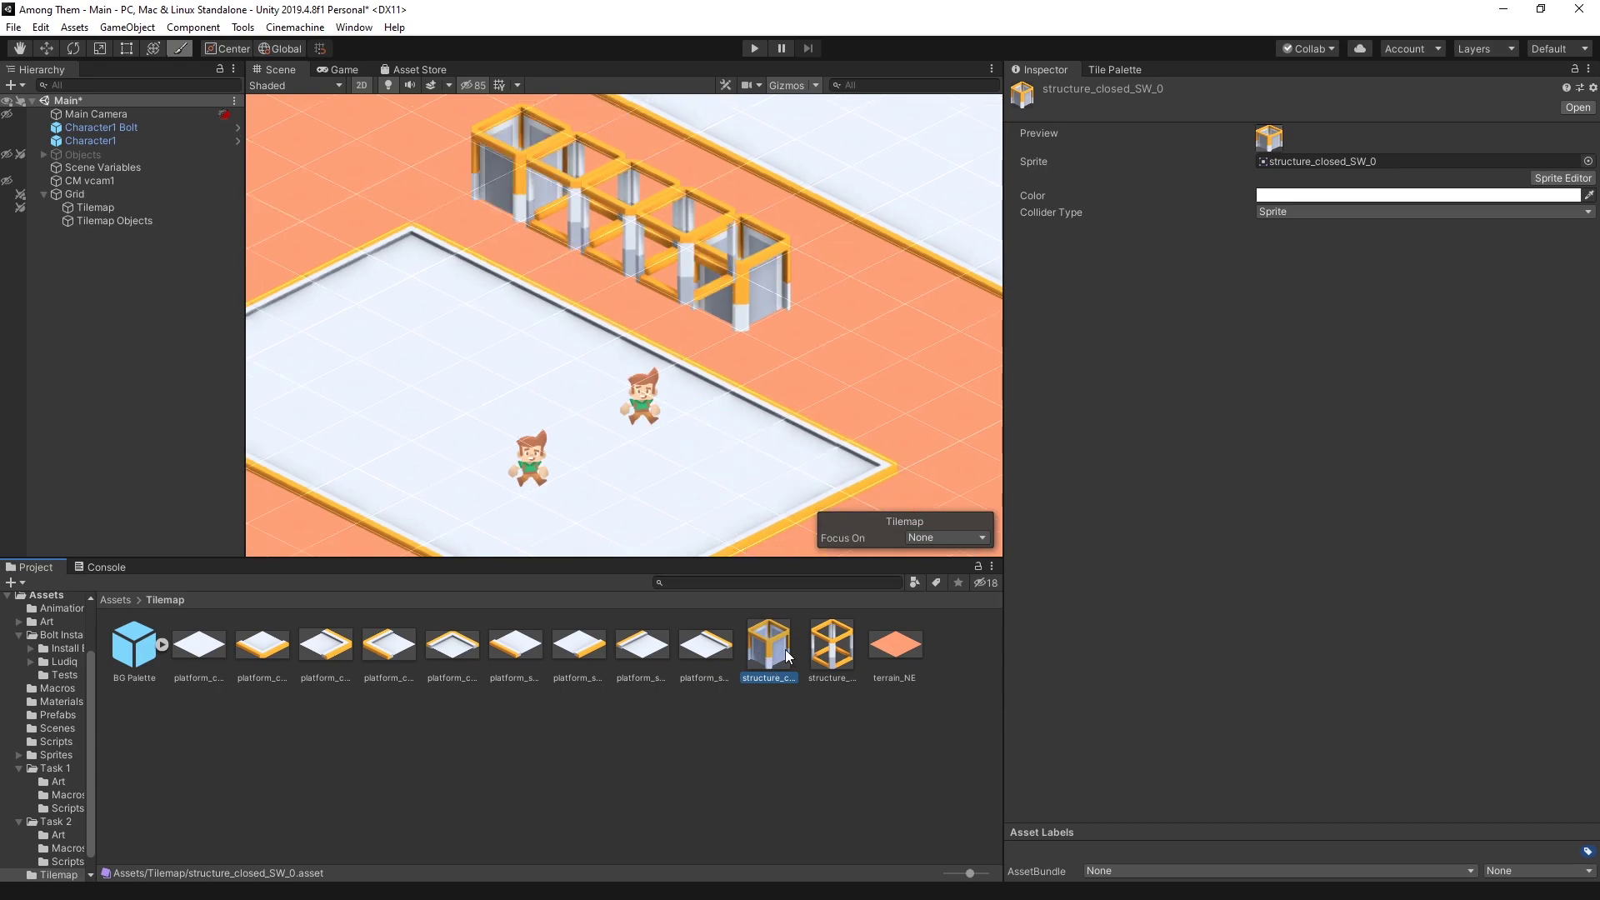
Set the Collider Type of the structure_closed_SW_0 and structure_detailed_SW_0 tiles to Grid
left_click(1288, 215)
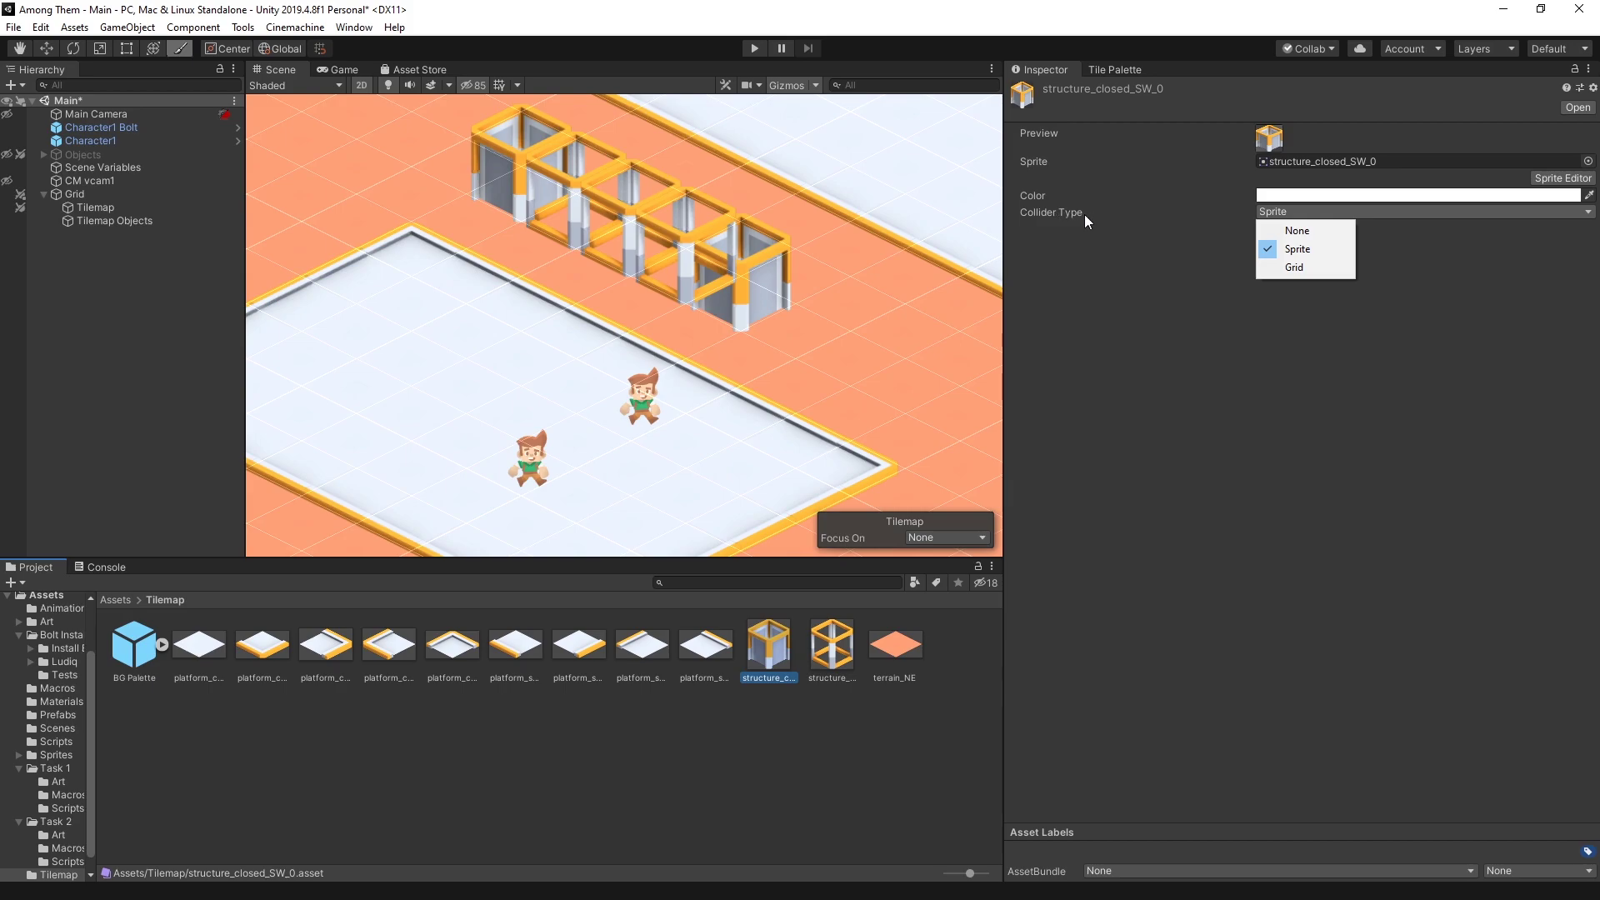
left_click(1291, 267)
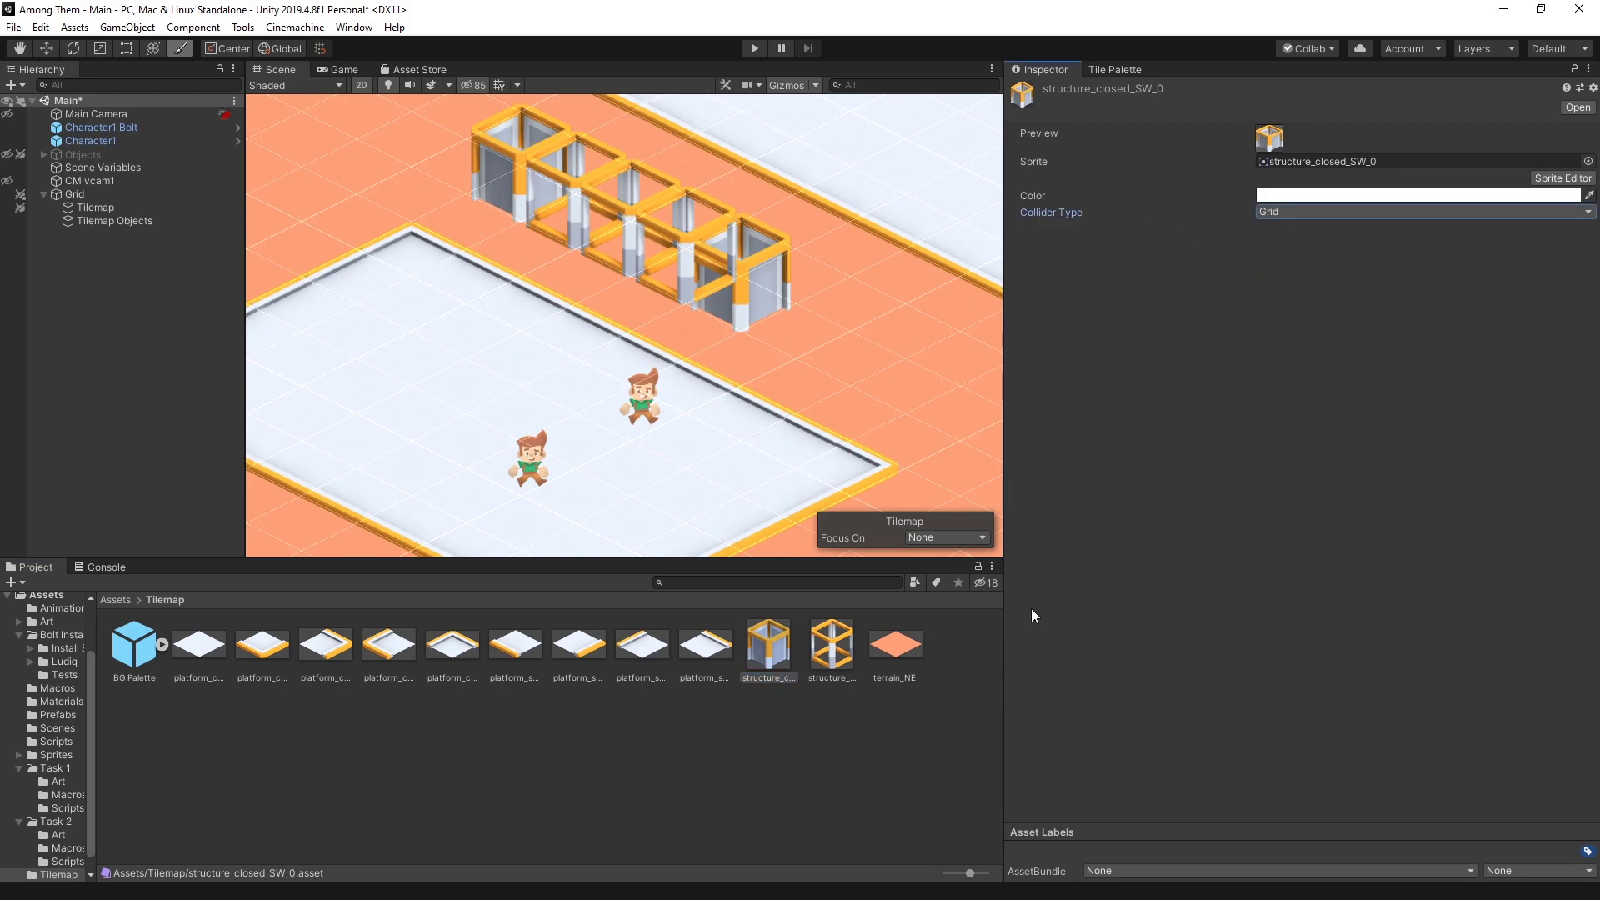
left_click(831, 646)
left_click(1289, 213)
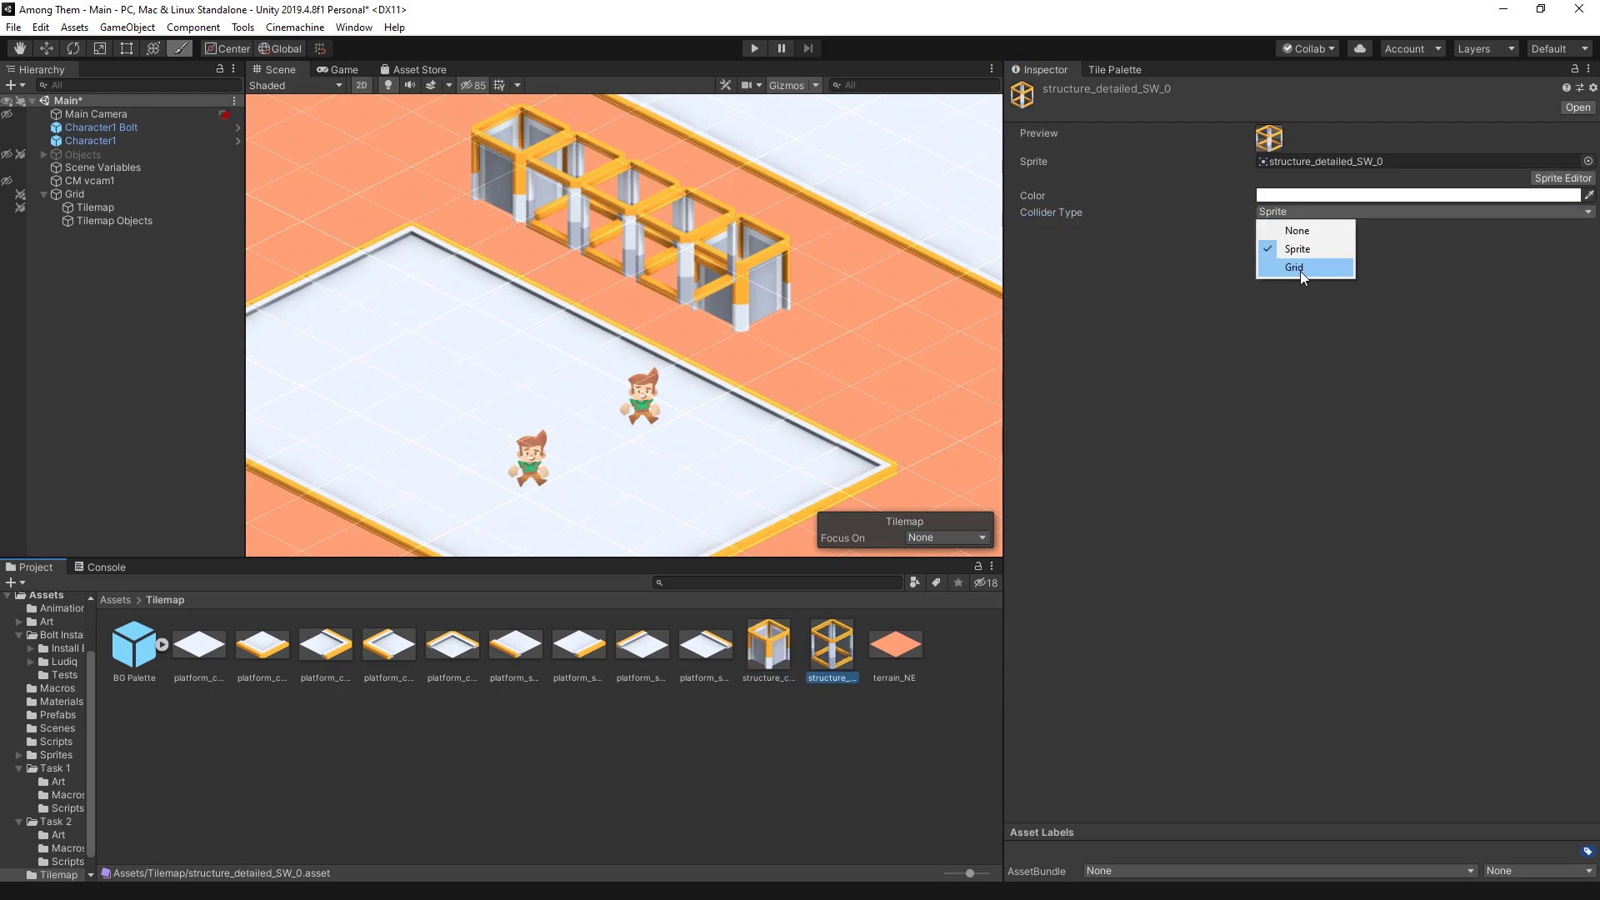
left_click(1300, 272)
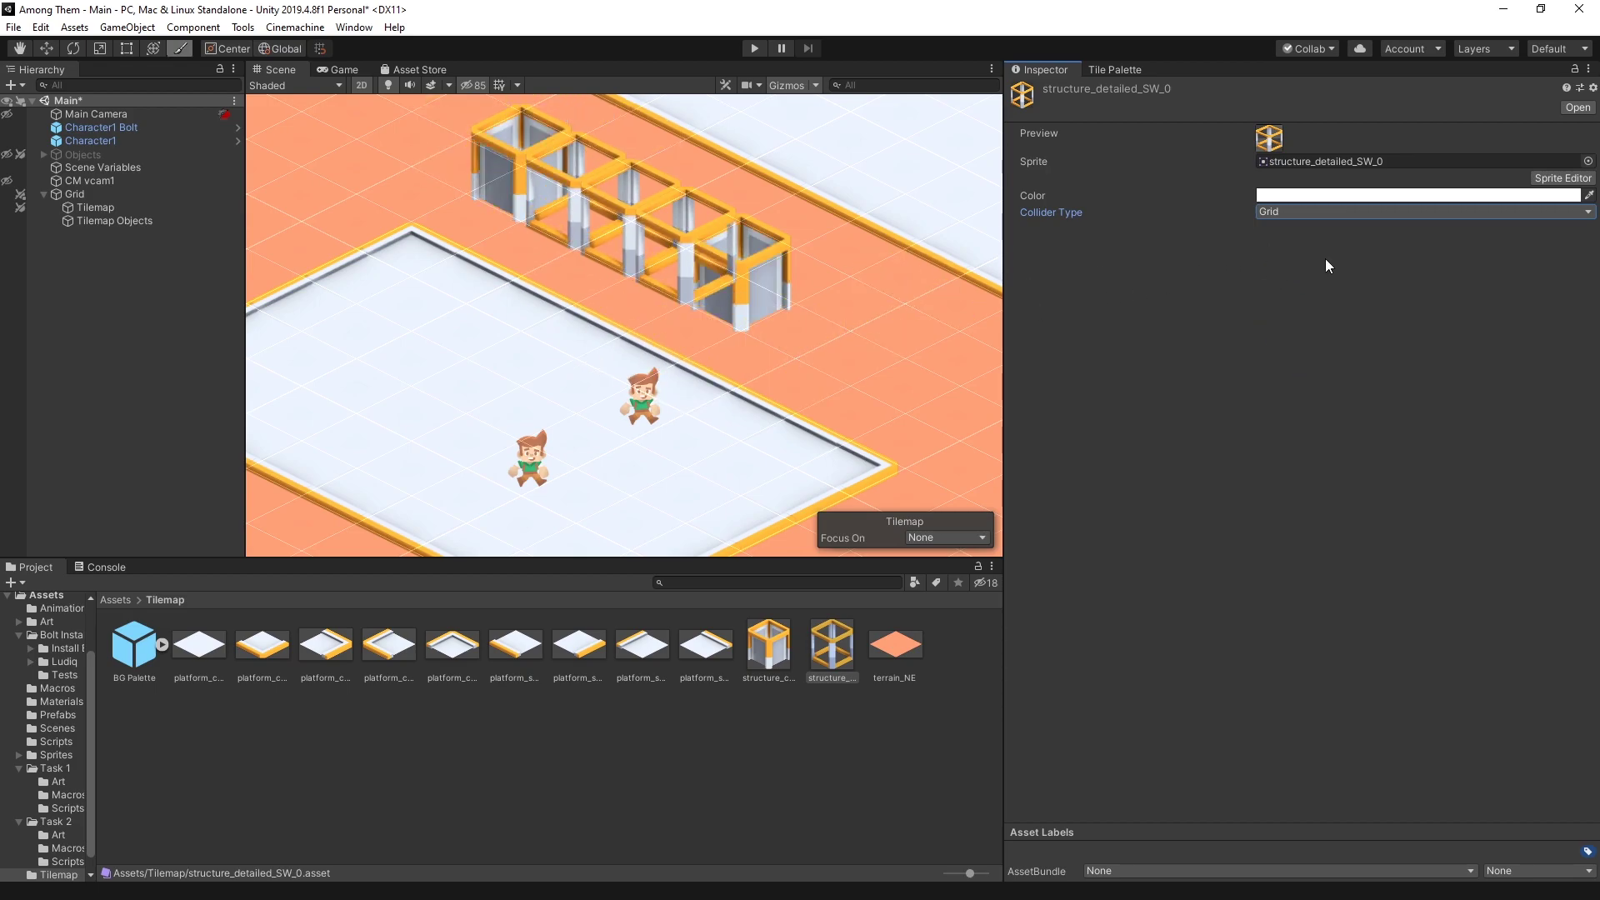
left_click(1319, 214)
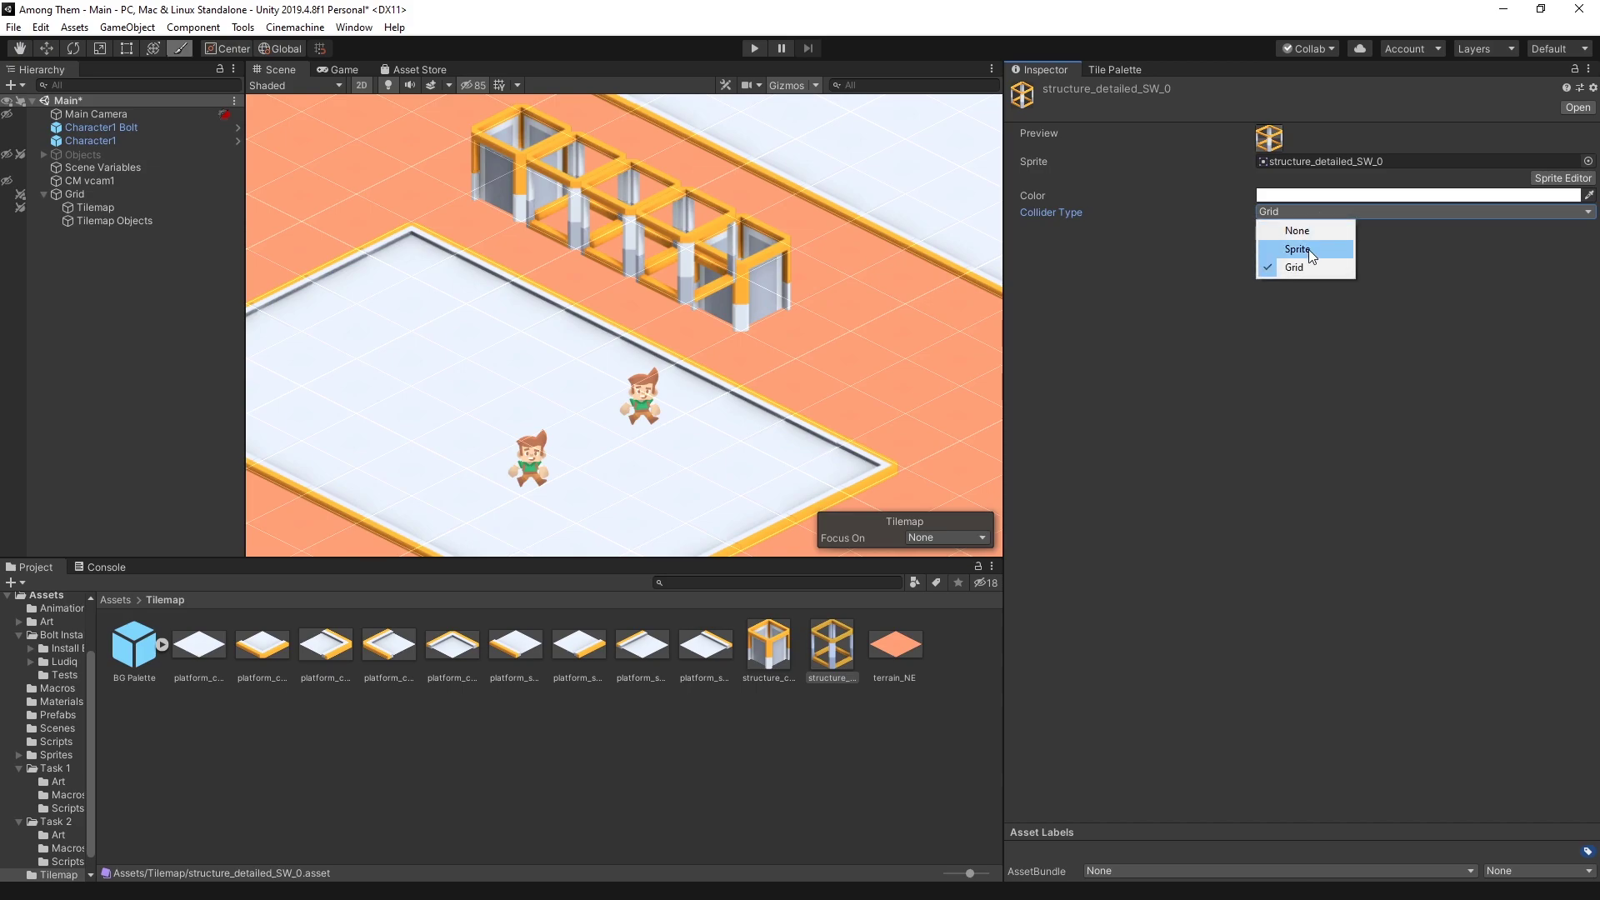
left_click(1294, 267)
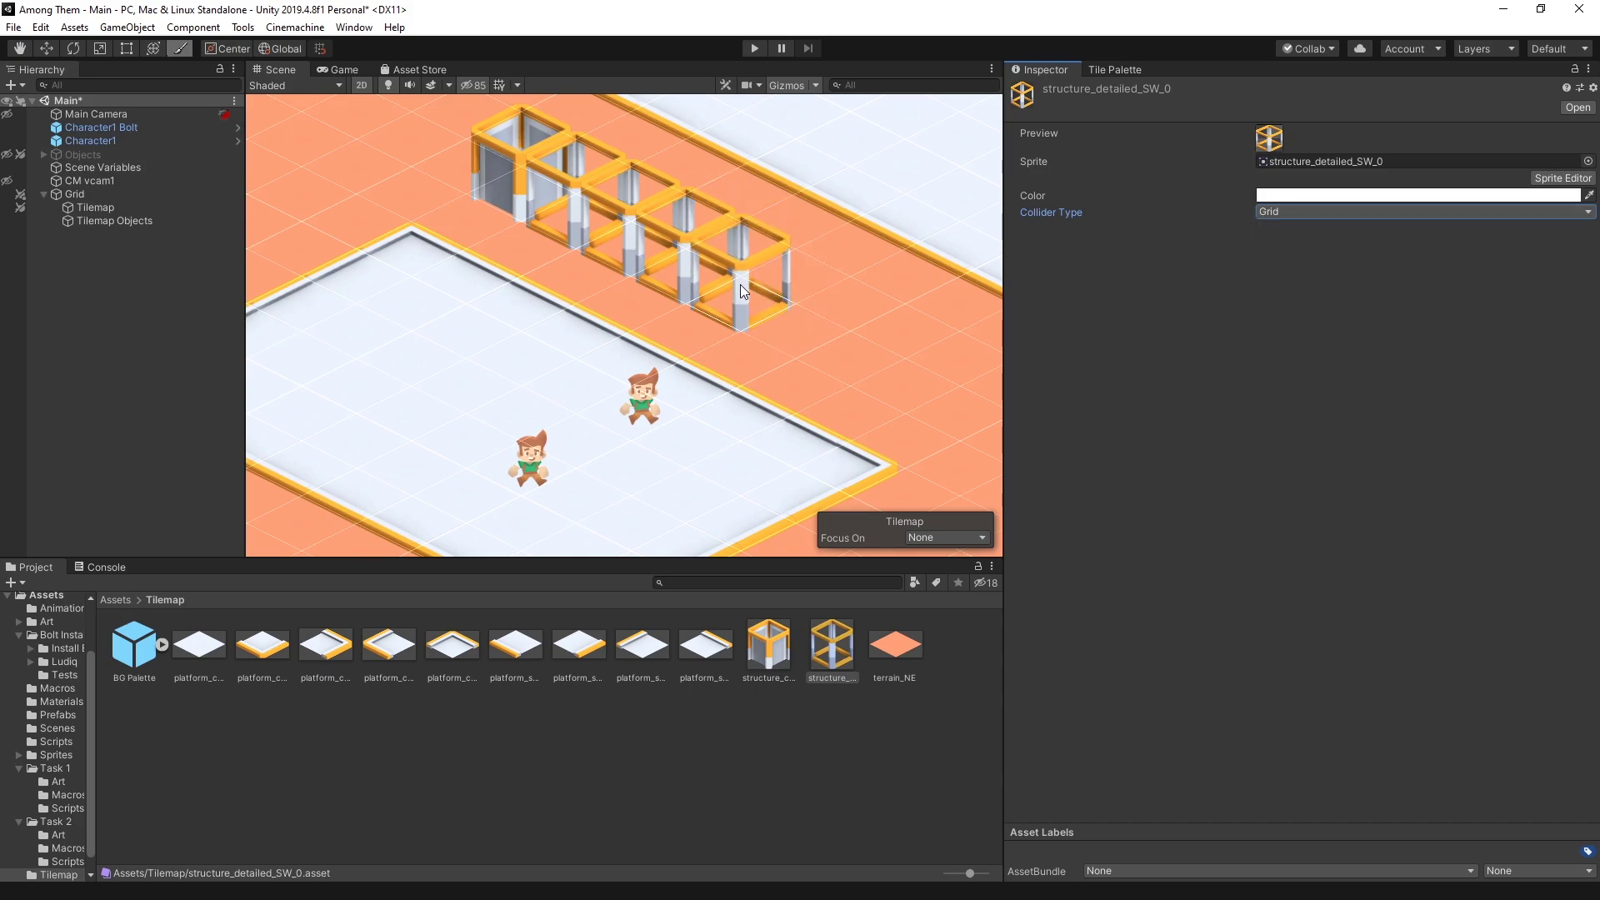
left_click(95, 207)
left_click(99, 139)
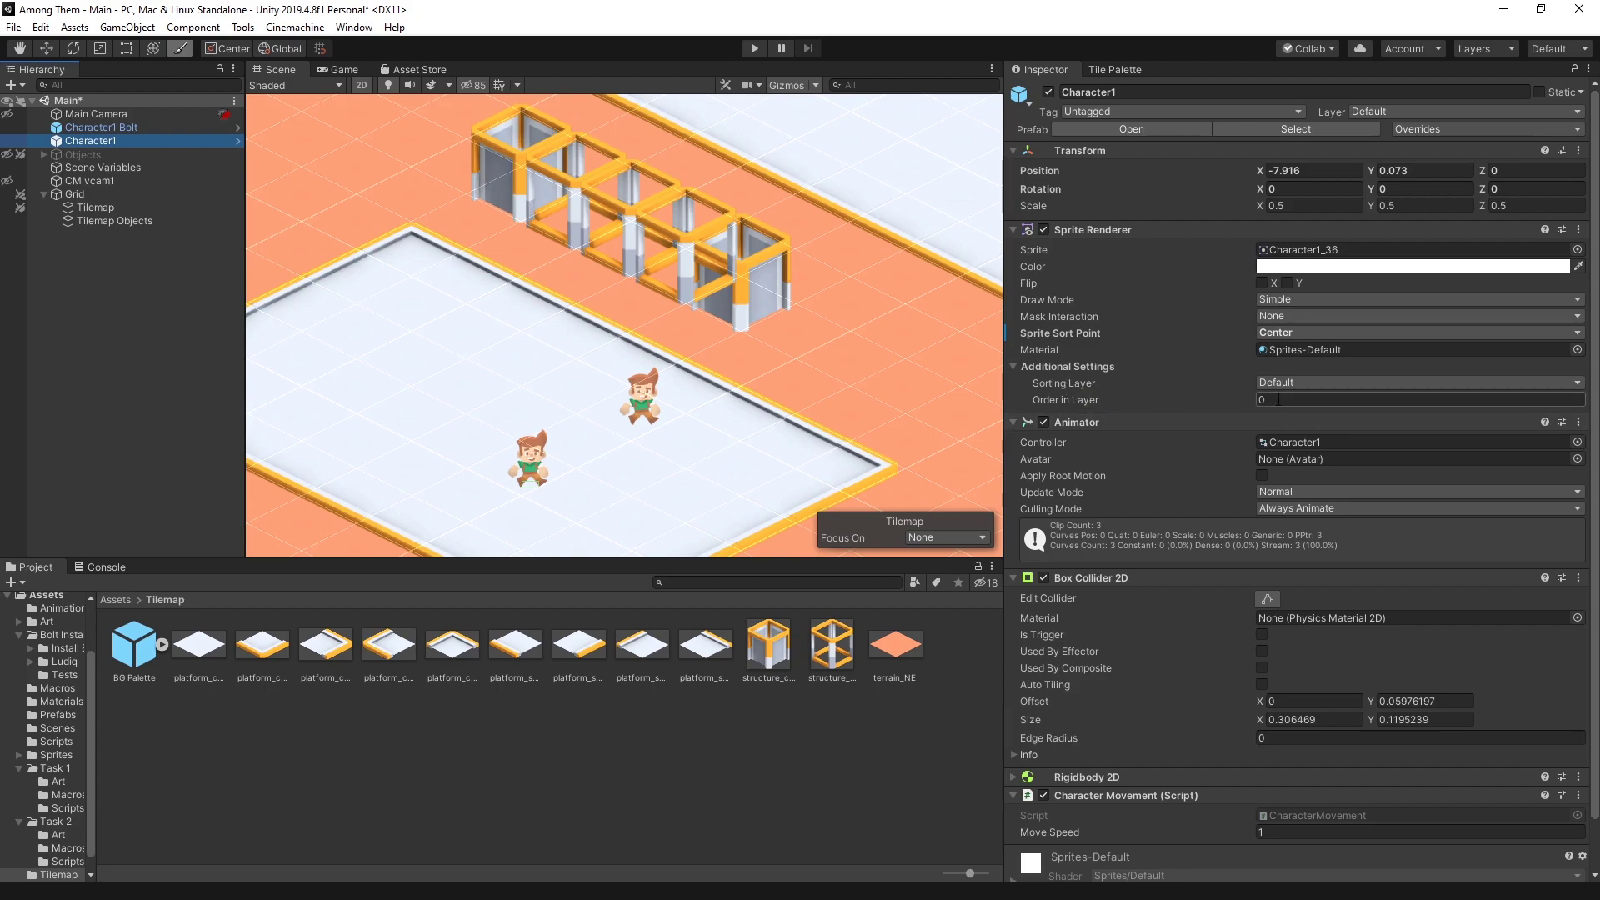
Set the floor Tilemap's renderer Order in Layer to -1
left_click(96, 207)
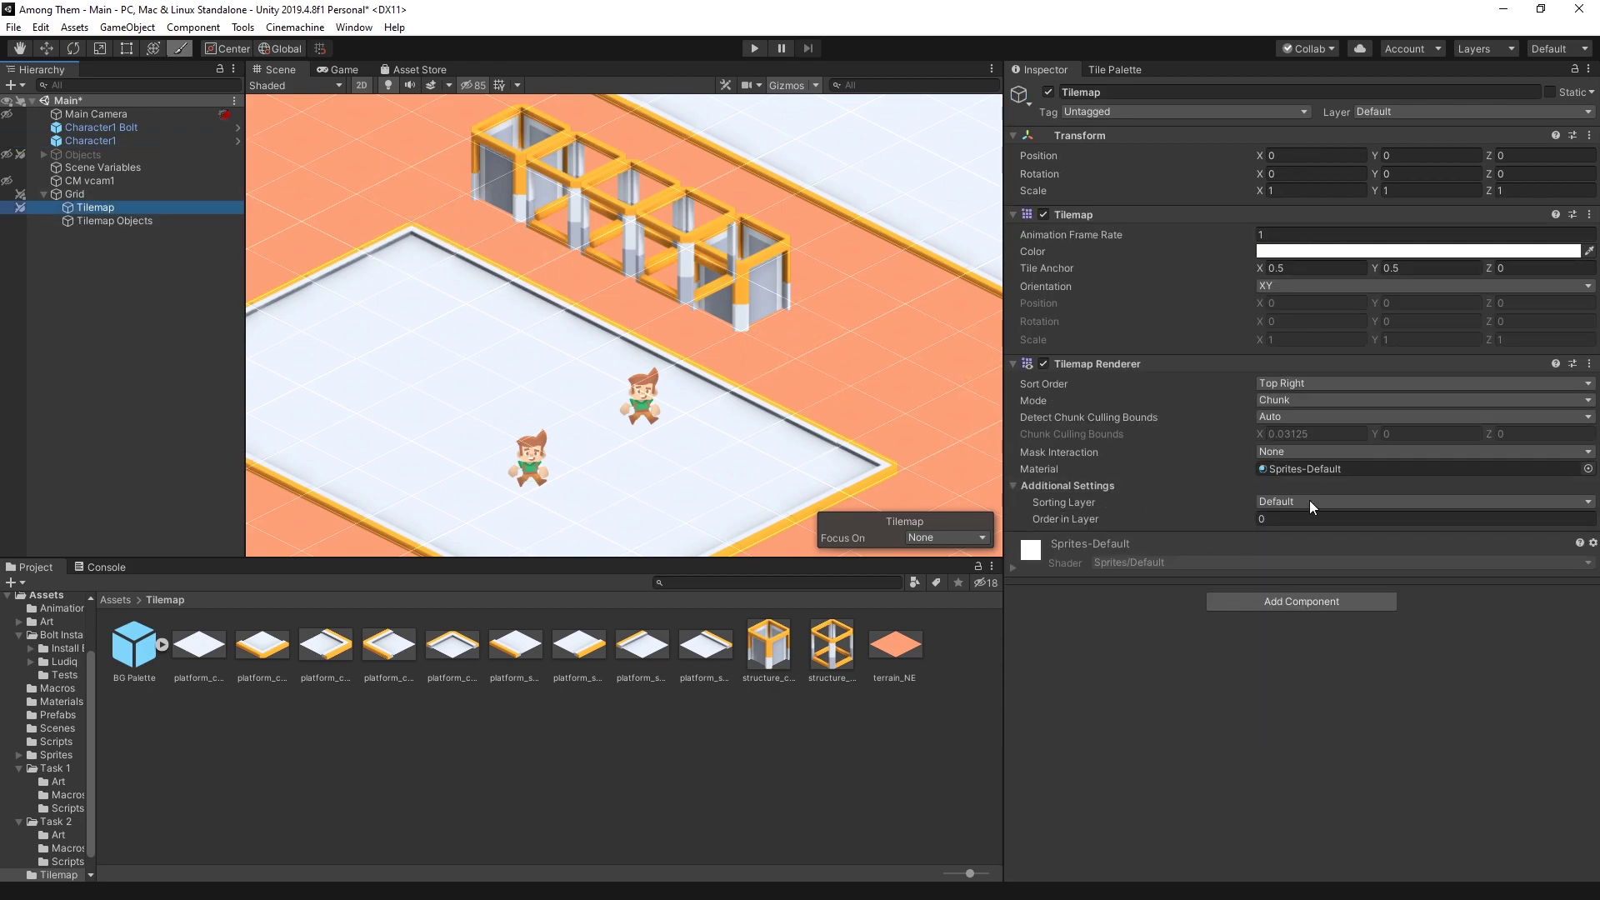
left_click(1284, 521)
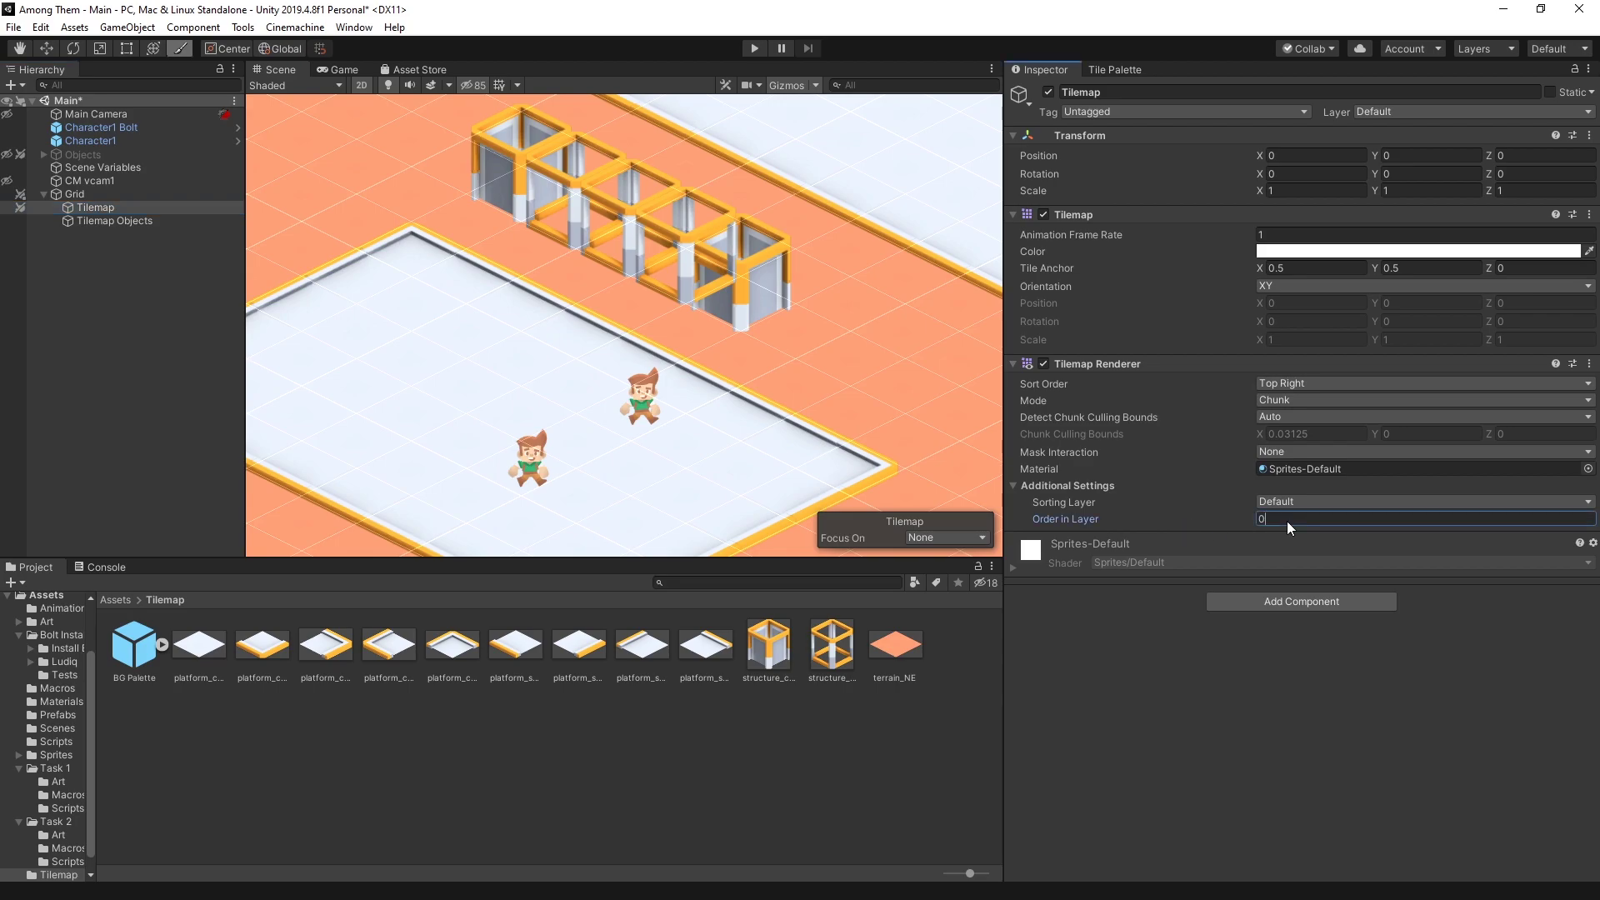
type("-1")
key("Return")
left_click(143, 221)
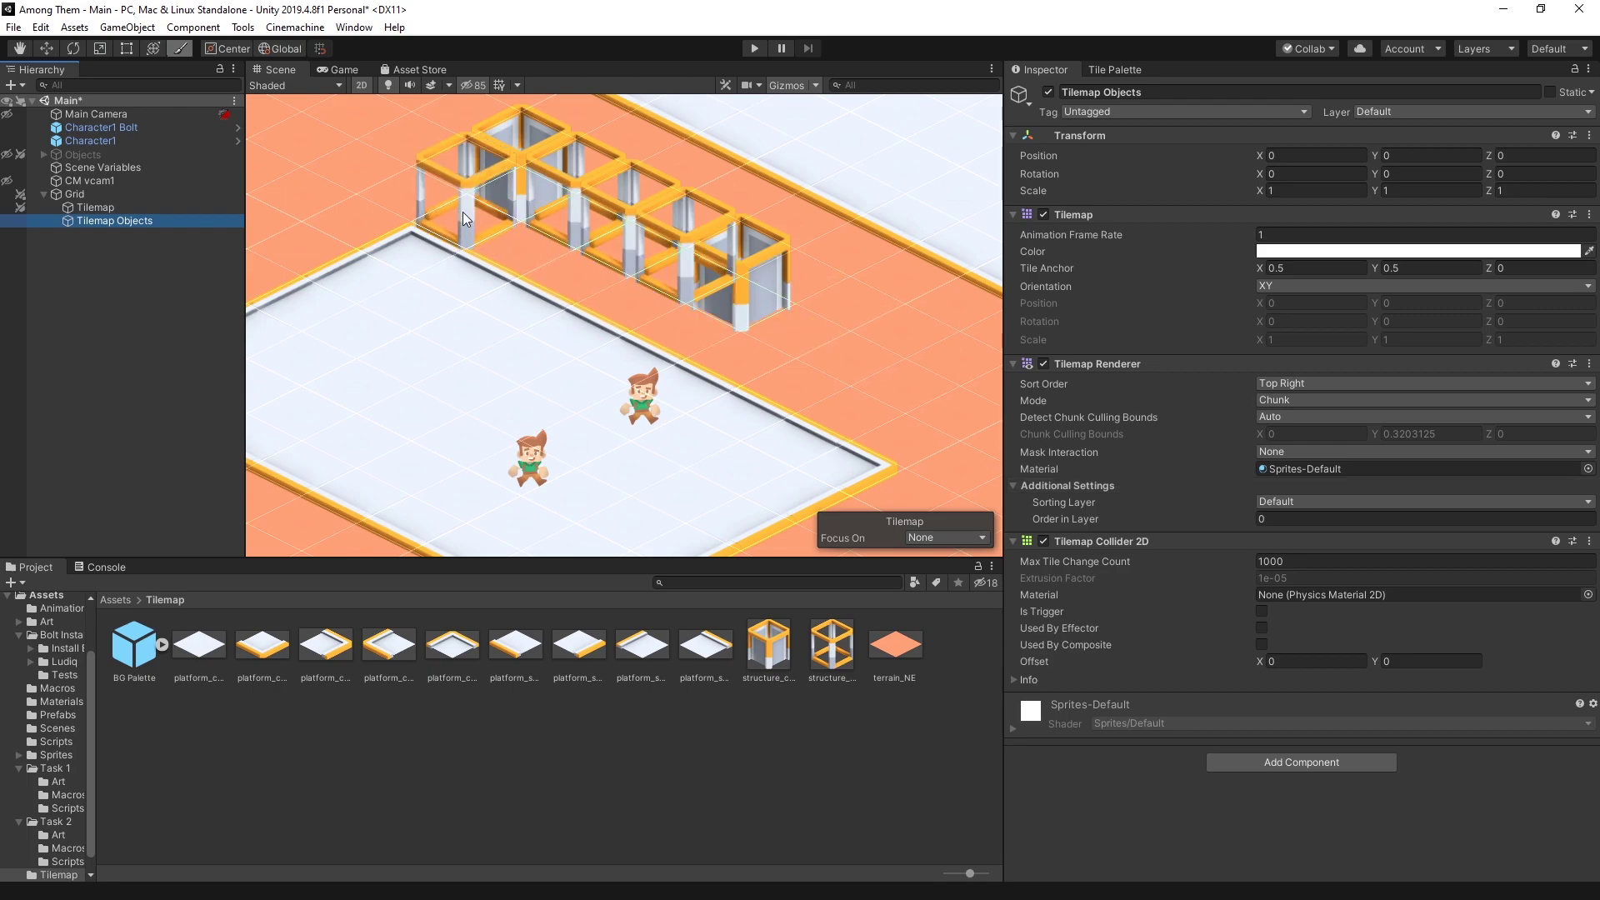
key("t")
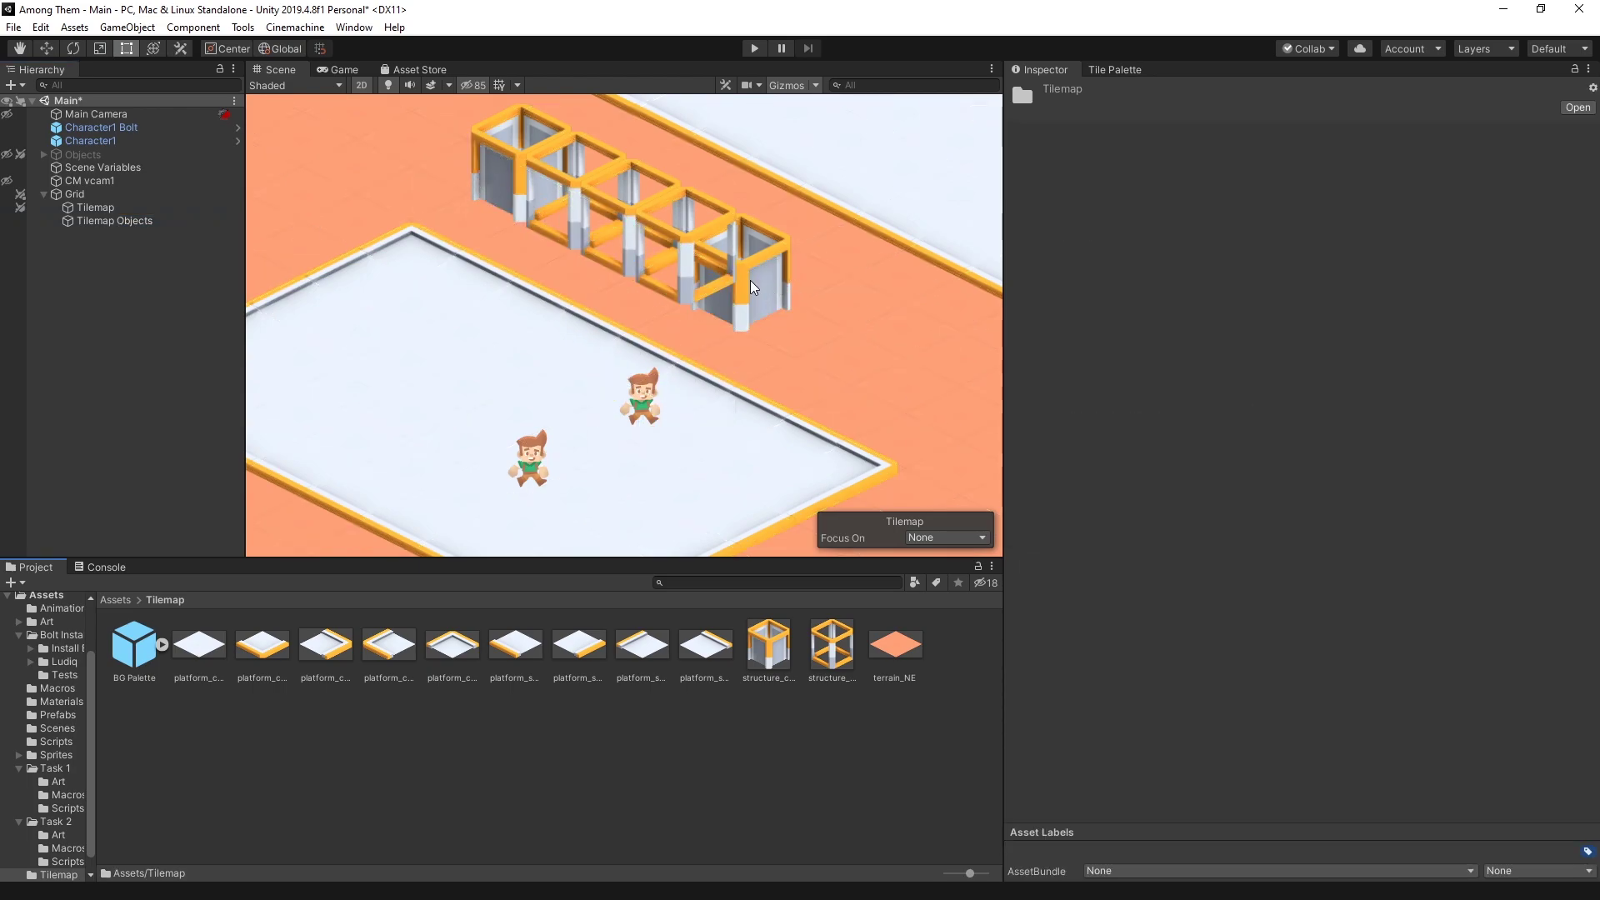
Place the closed and detailed structure prefabs on the floor beside the characters and enter Play mode
left_click(115, 600)
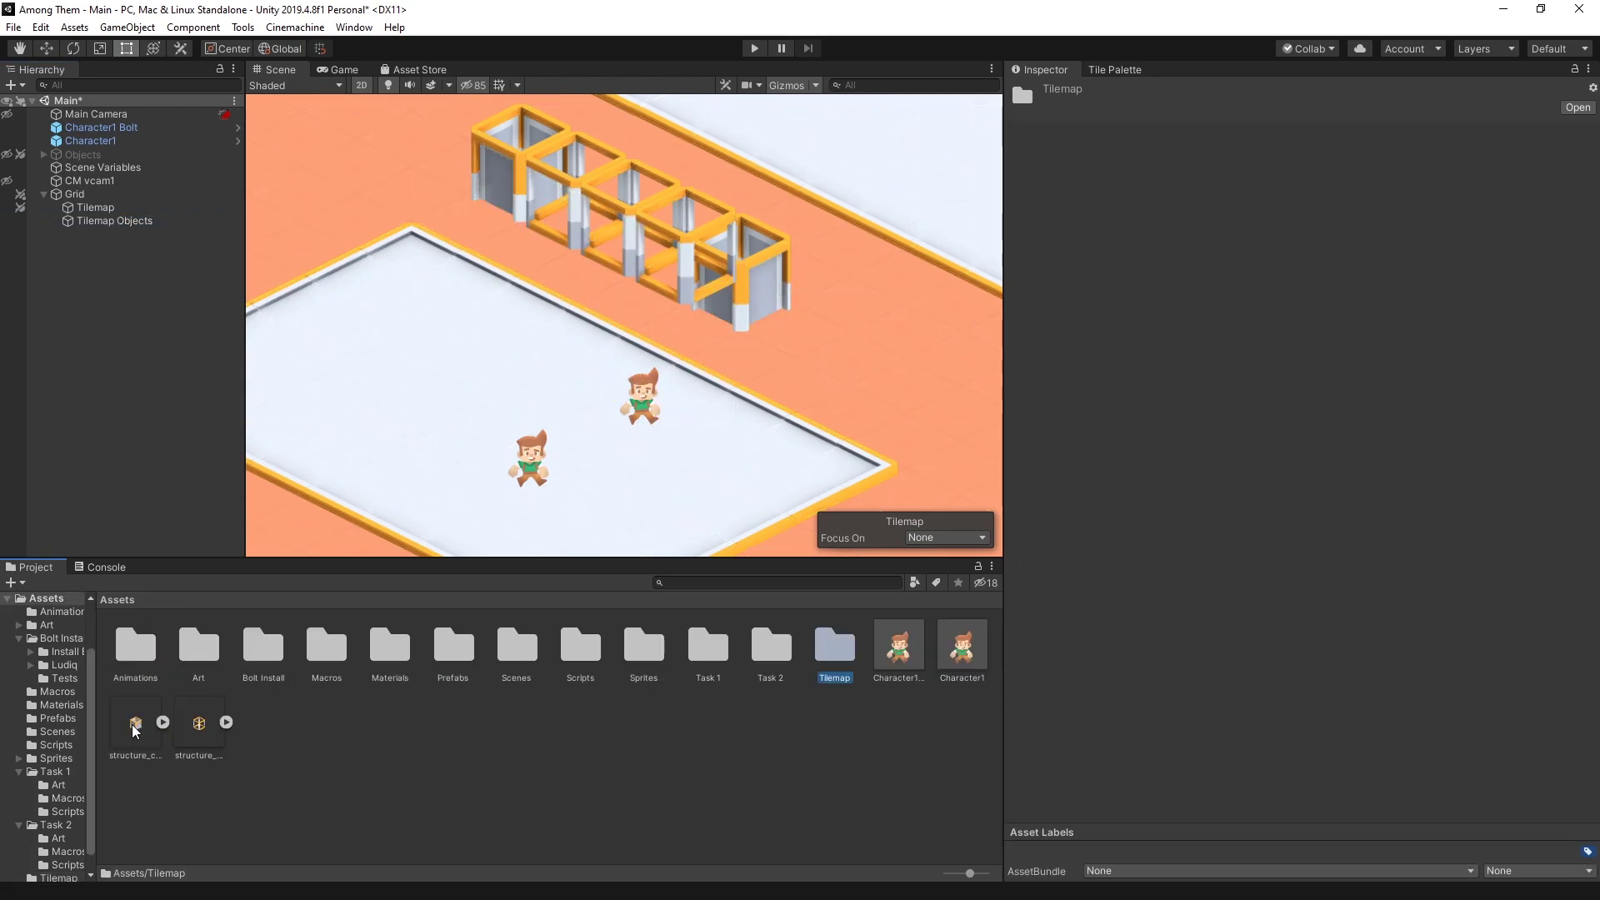
left_click_drag(135, 730, 447, 367)
left_click_drag(200, 723, 548, 421)
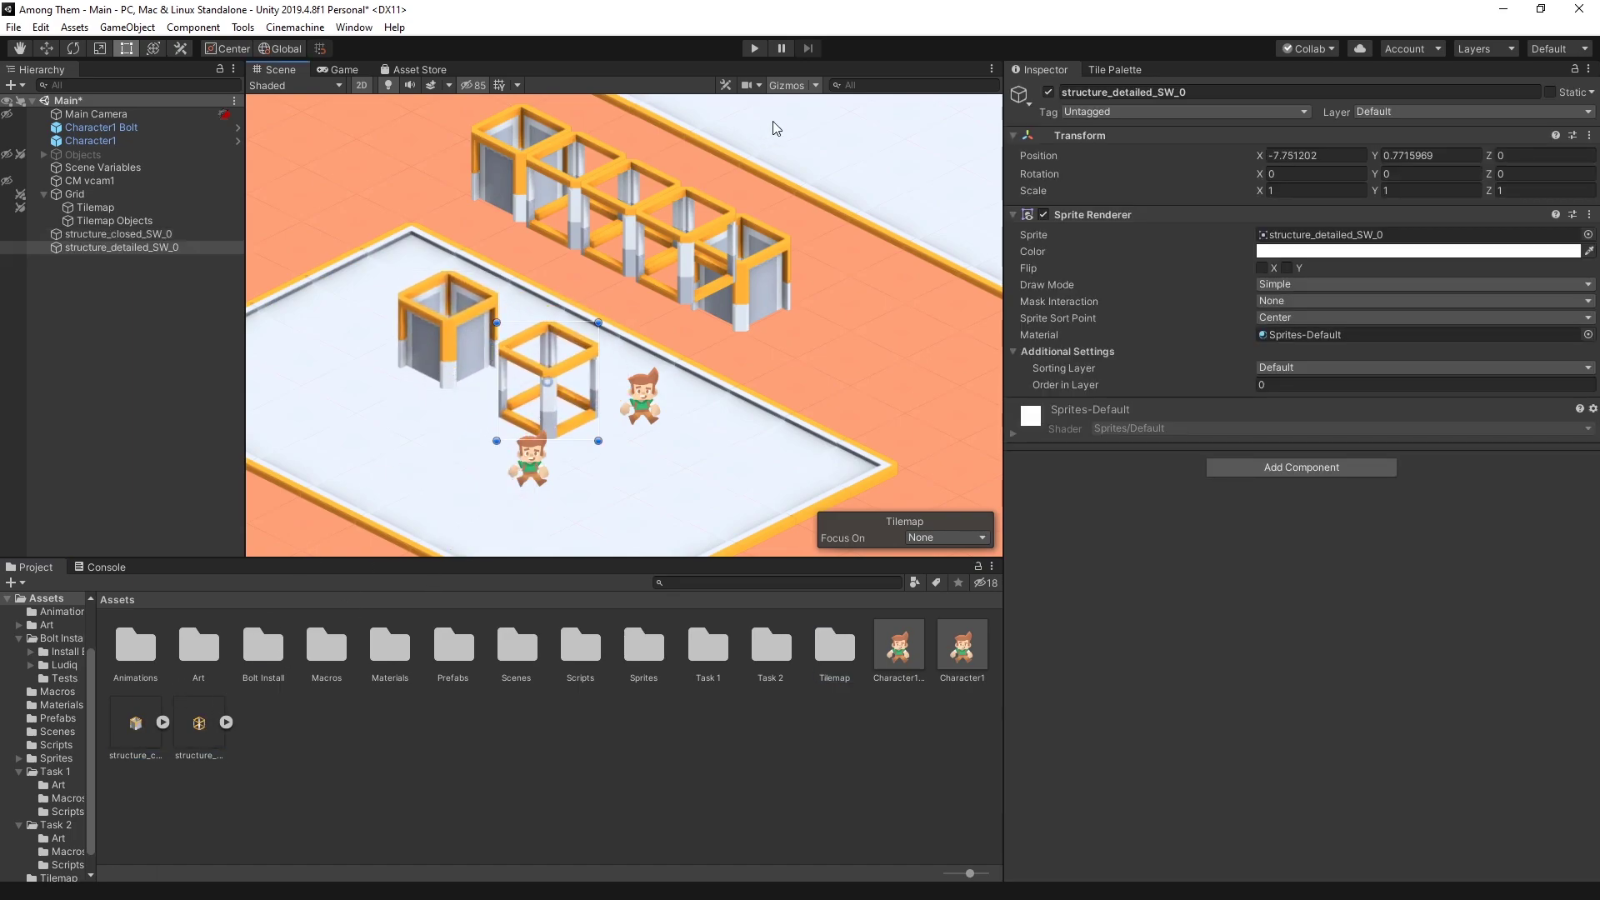
left_click(753, 49)
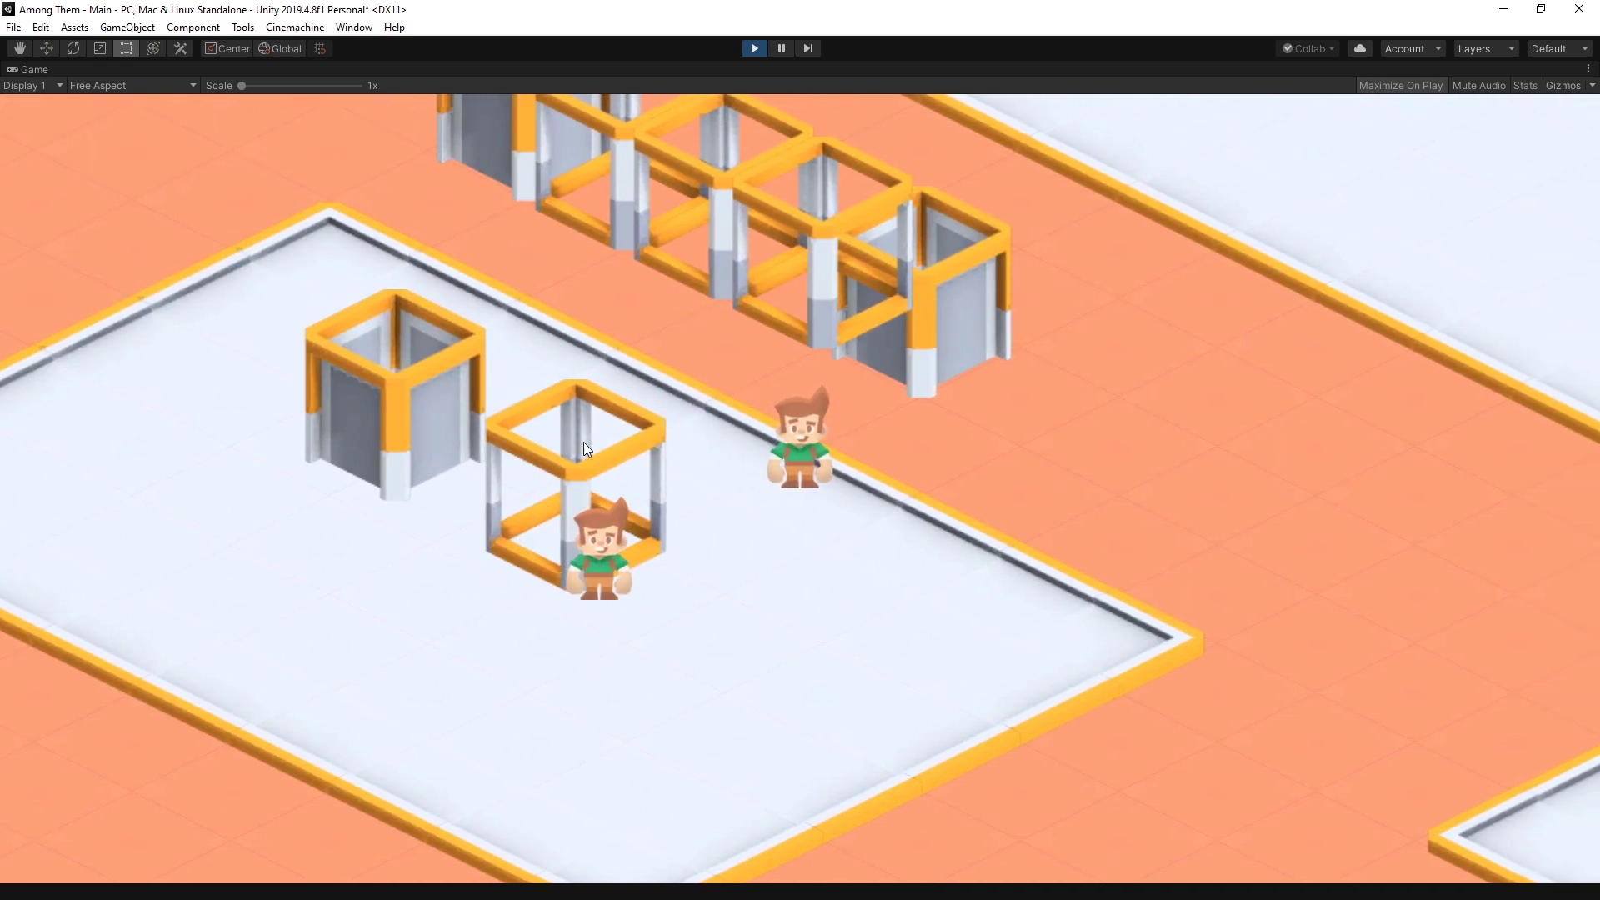
Walk both characters up, left, down and right, then exit Play mode and open the Edit menu
key("w")
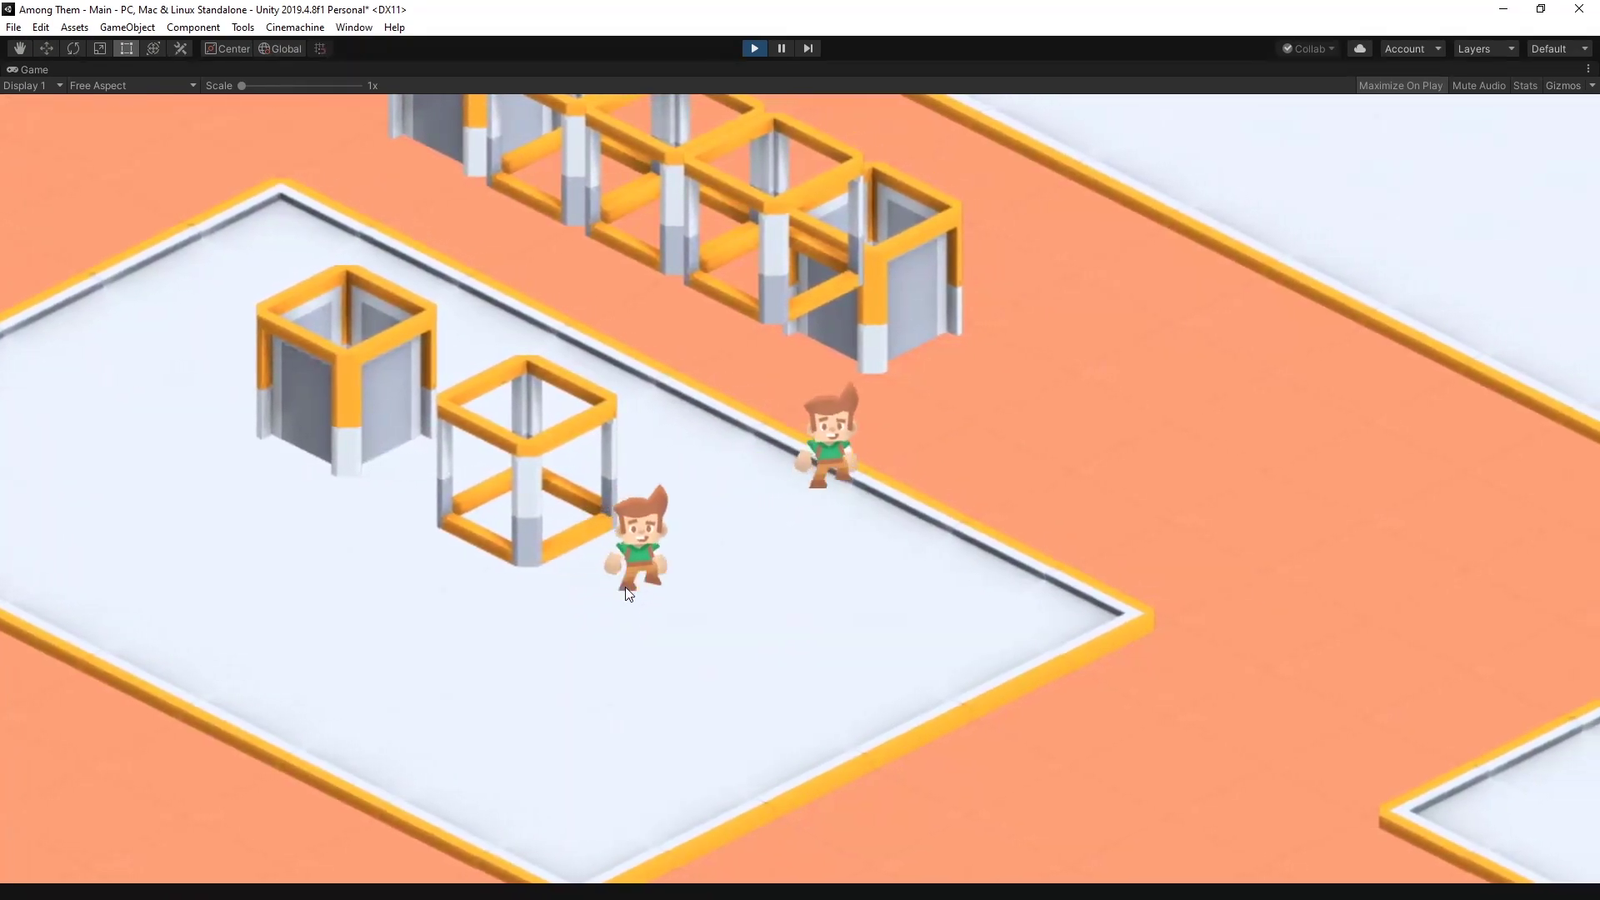
key("a")
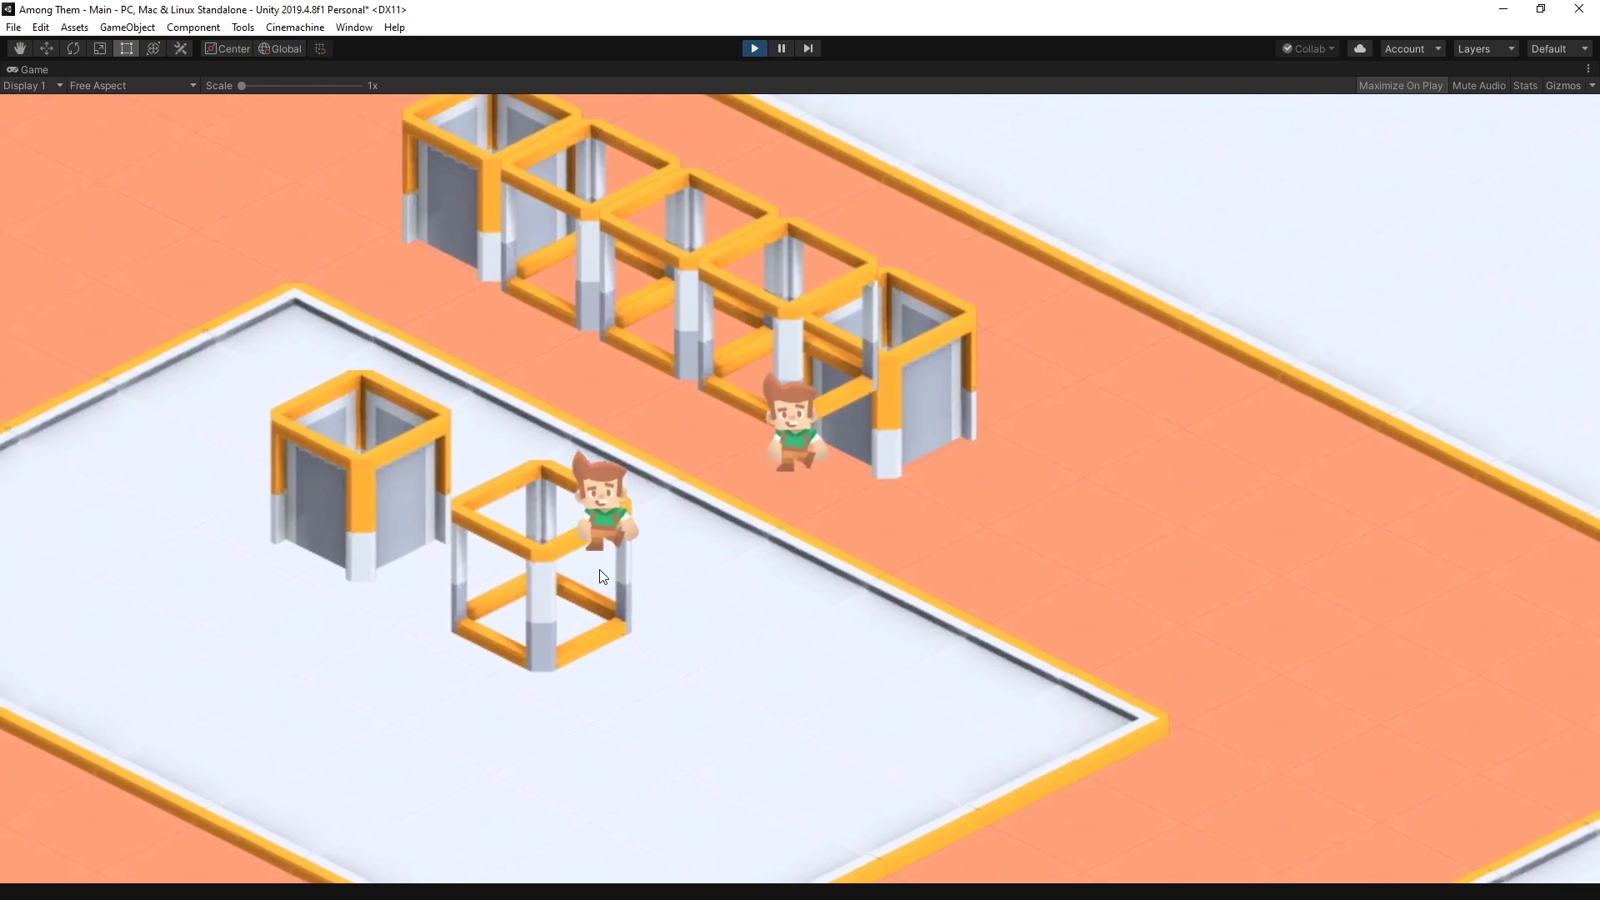
key("s")
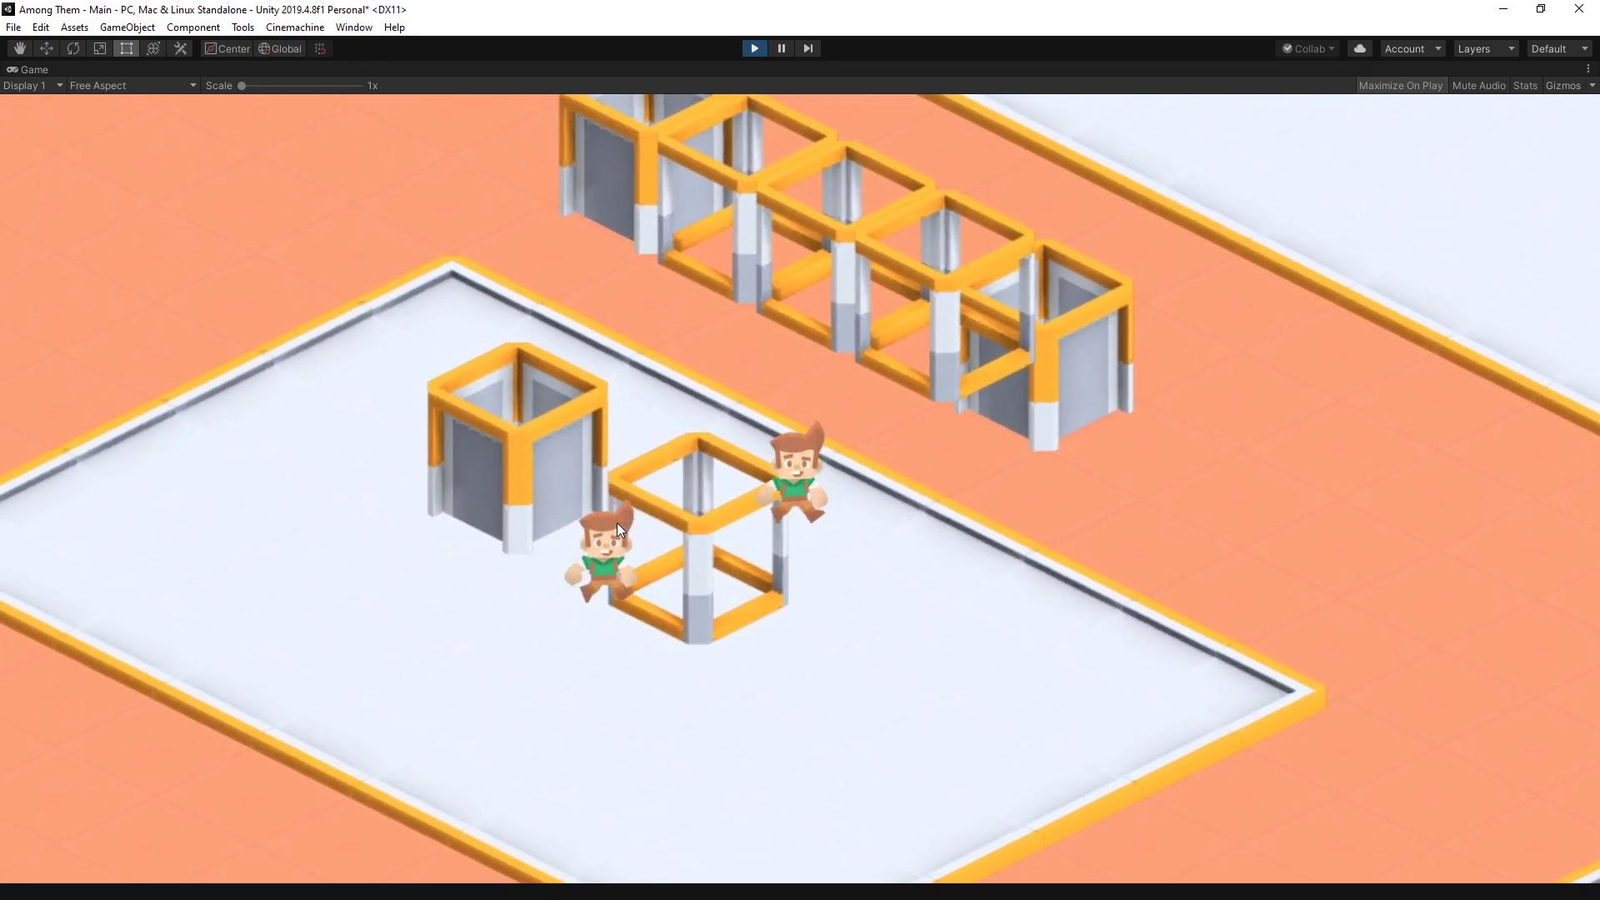
key("d")
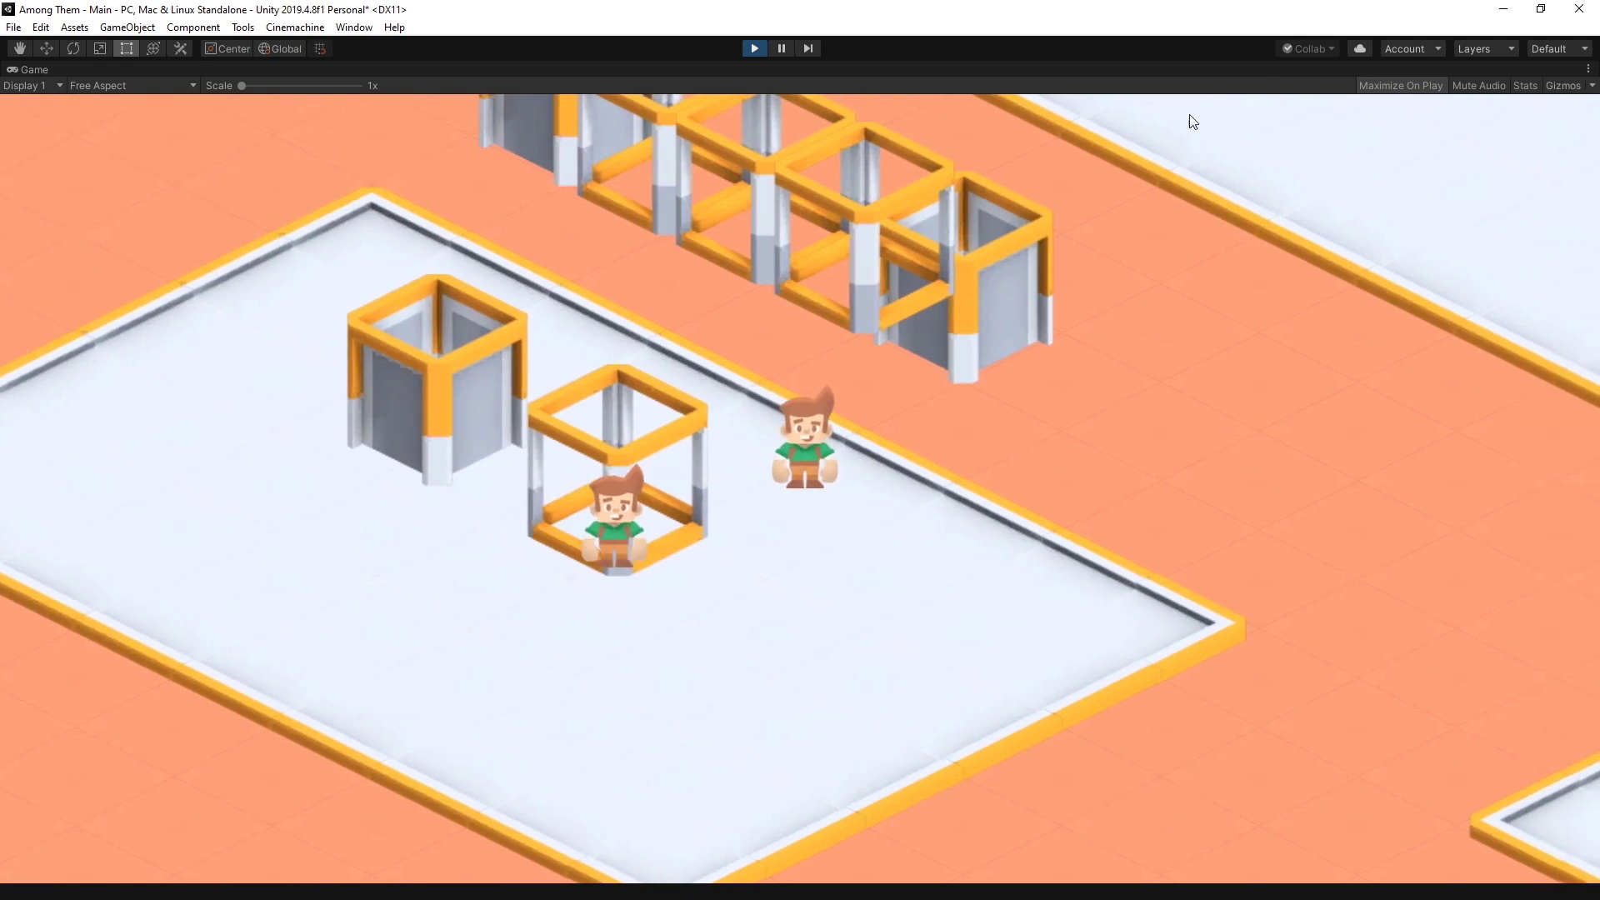
key("ctrl+p")
left_click(40, 27)
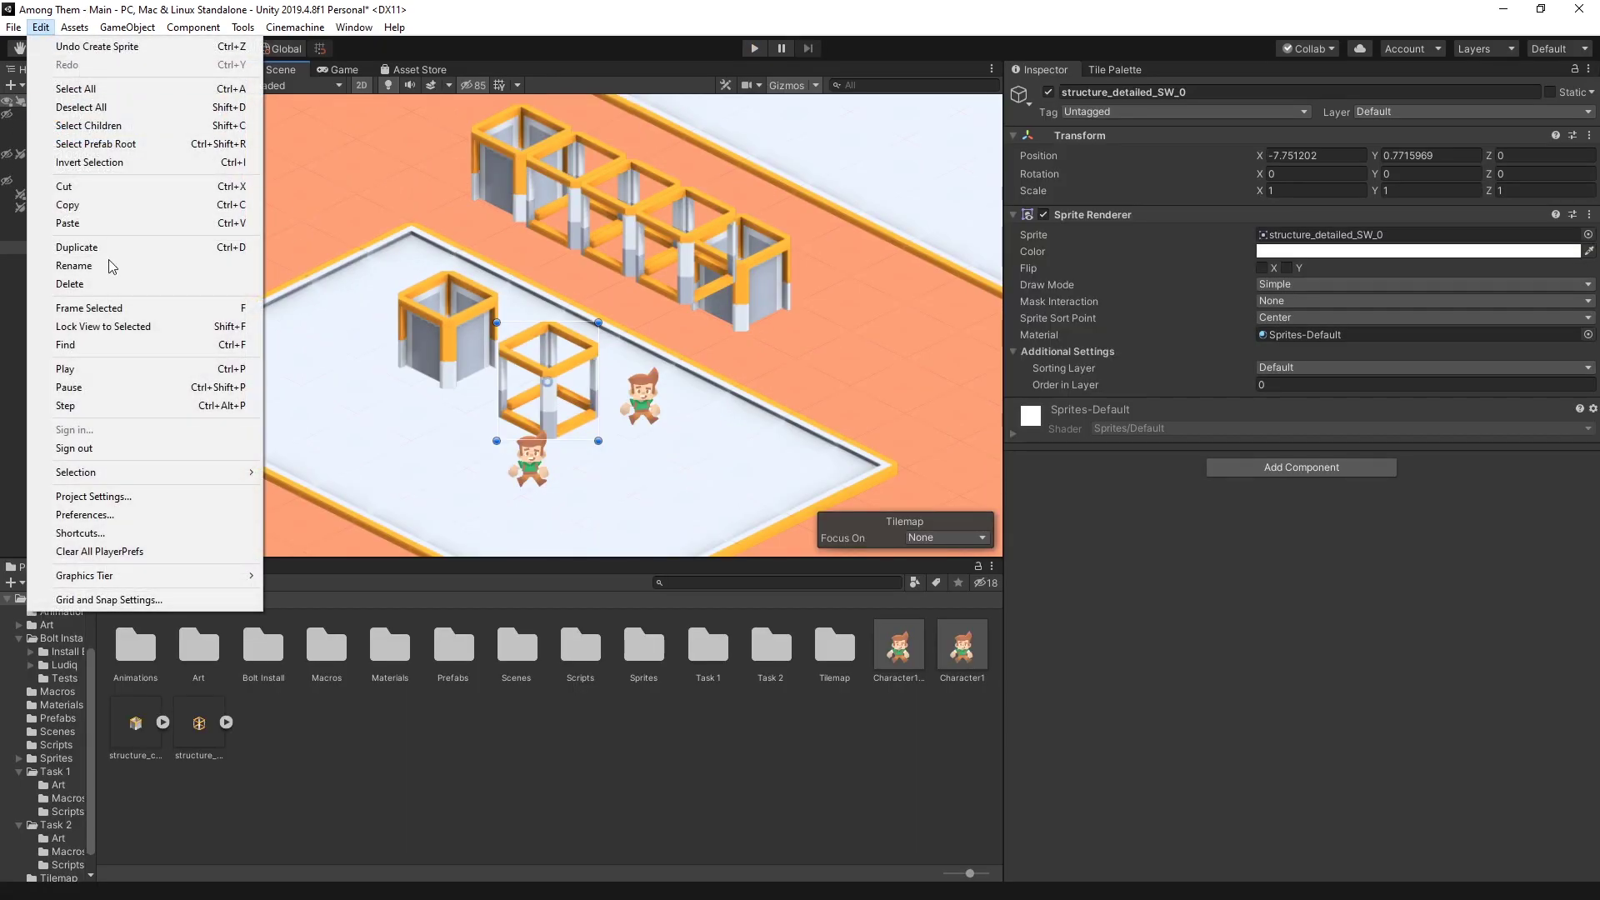
In Project Settings > Graphics, set Transparency Sort Mode to Custom Axis with axis (0, 1, 0)
left_click(115, 498)
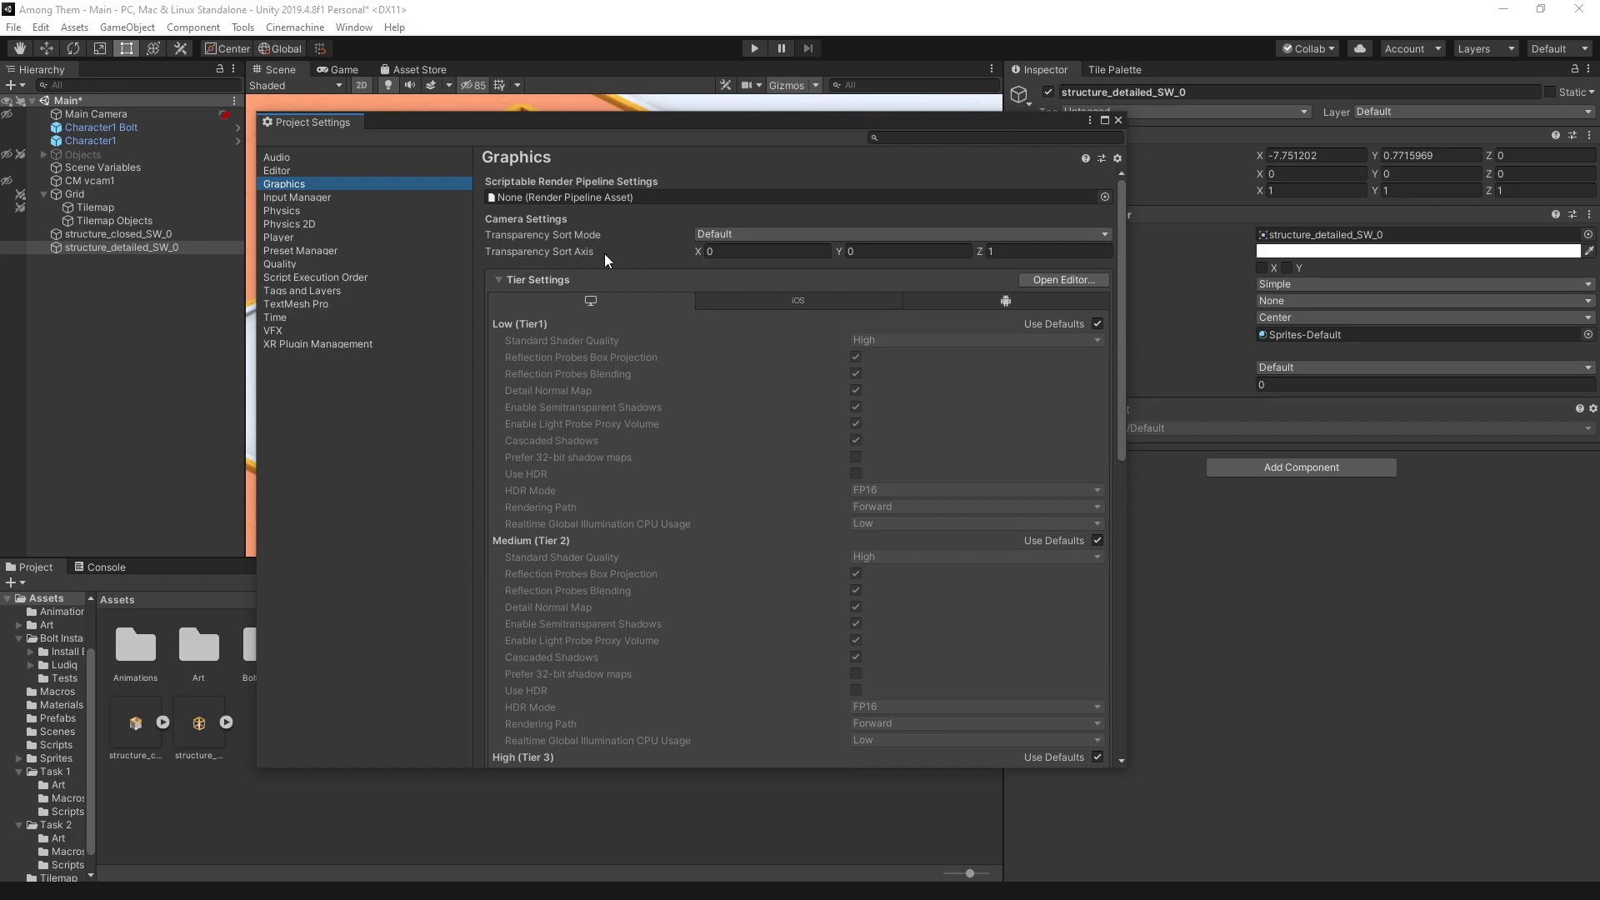
left_click(1020, 258)
type("0")
left_click(863, 253)
type("1")
left_click(775, 235)
left_click(753, 309)
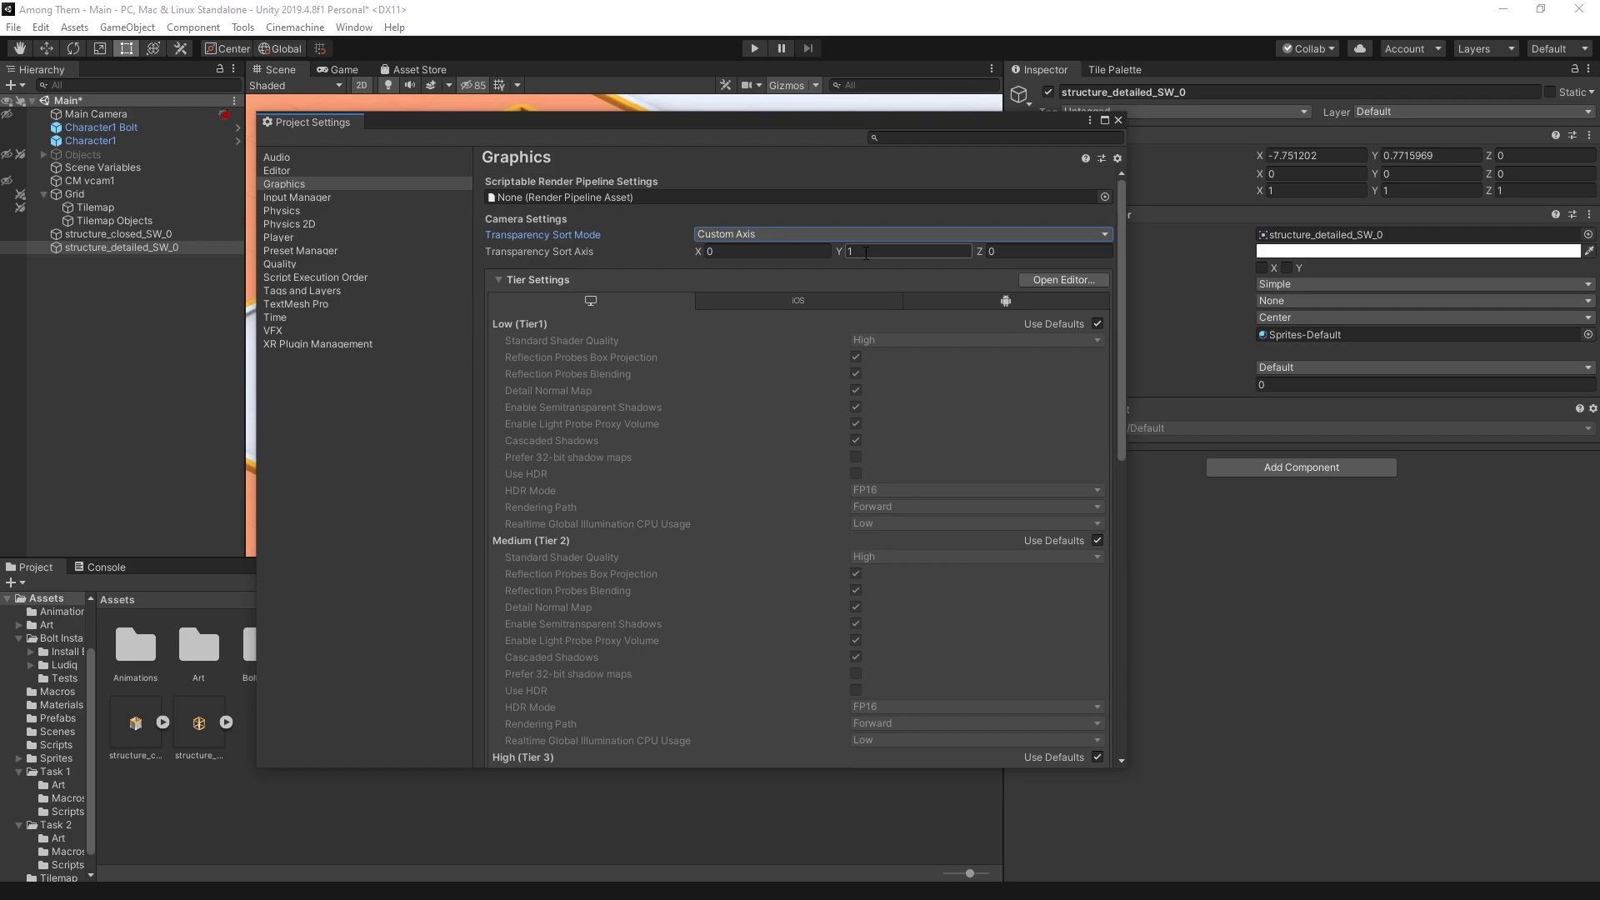
left_click(1118, 122)
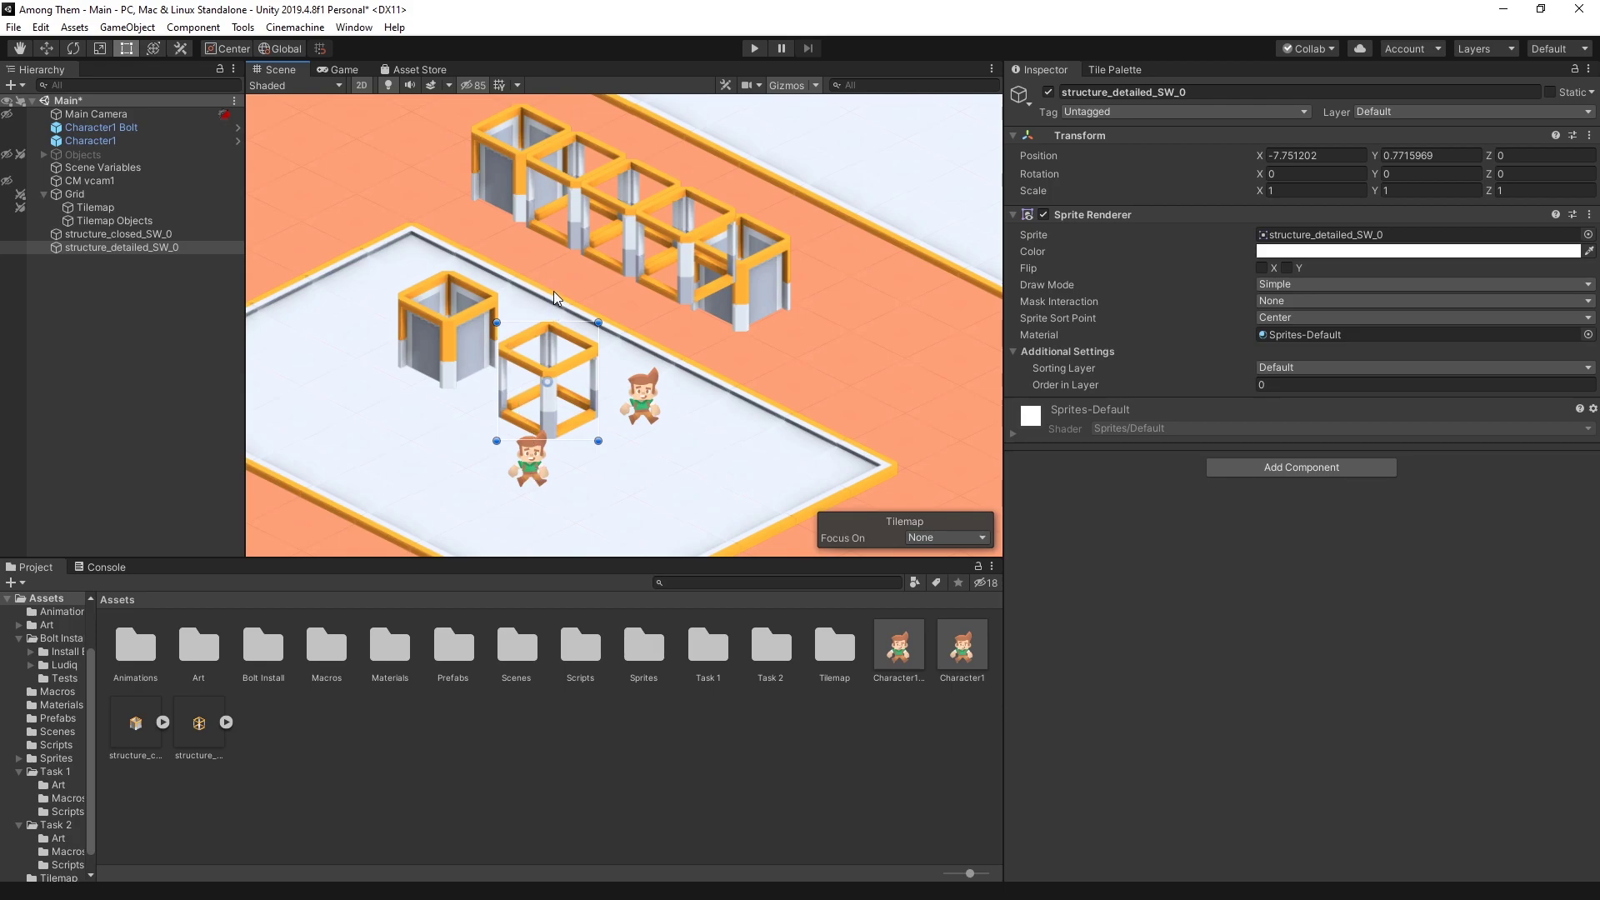
Restart the playtest and run the characters left, right and up into the open structure
key("ctrl+p")
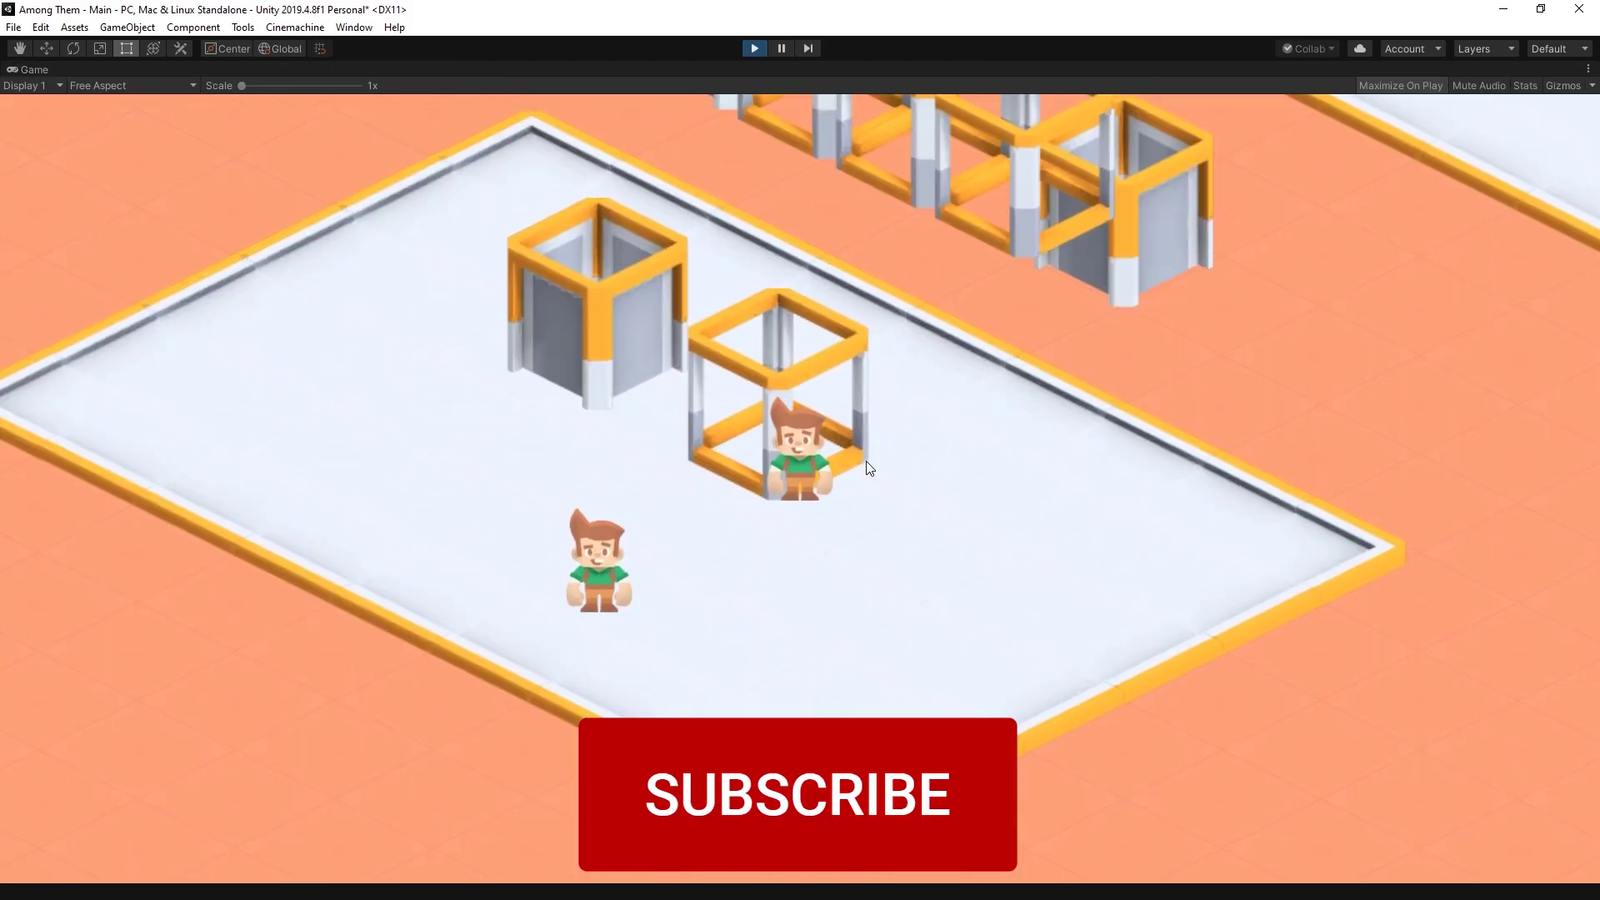
key("a")
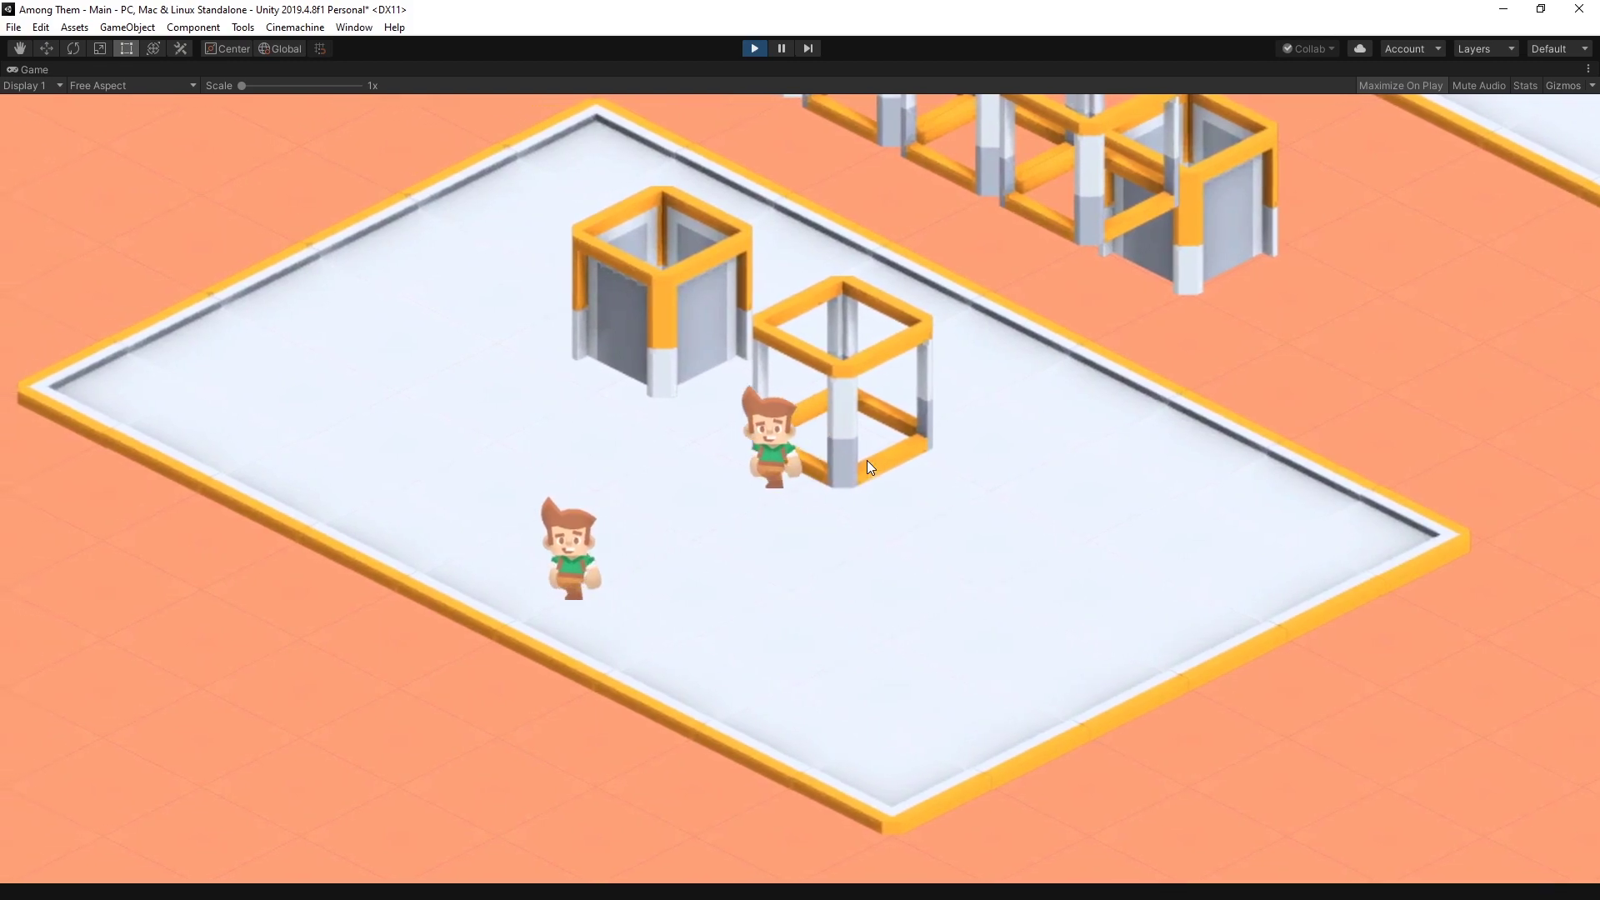
key("d")
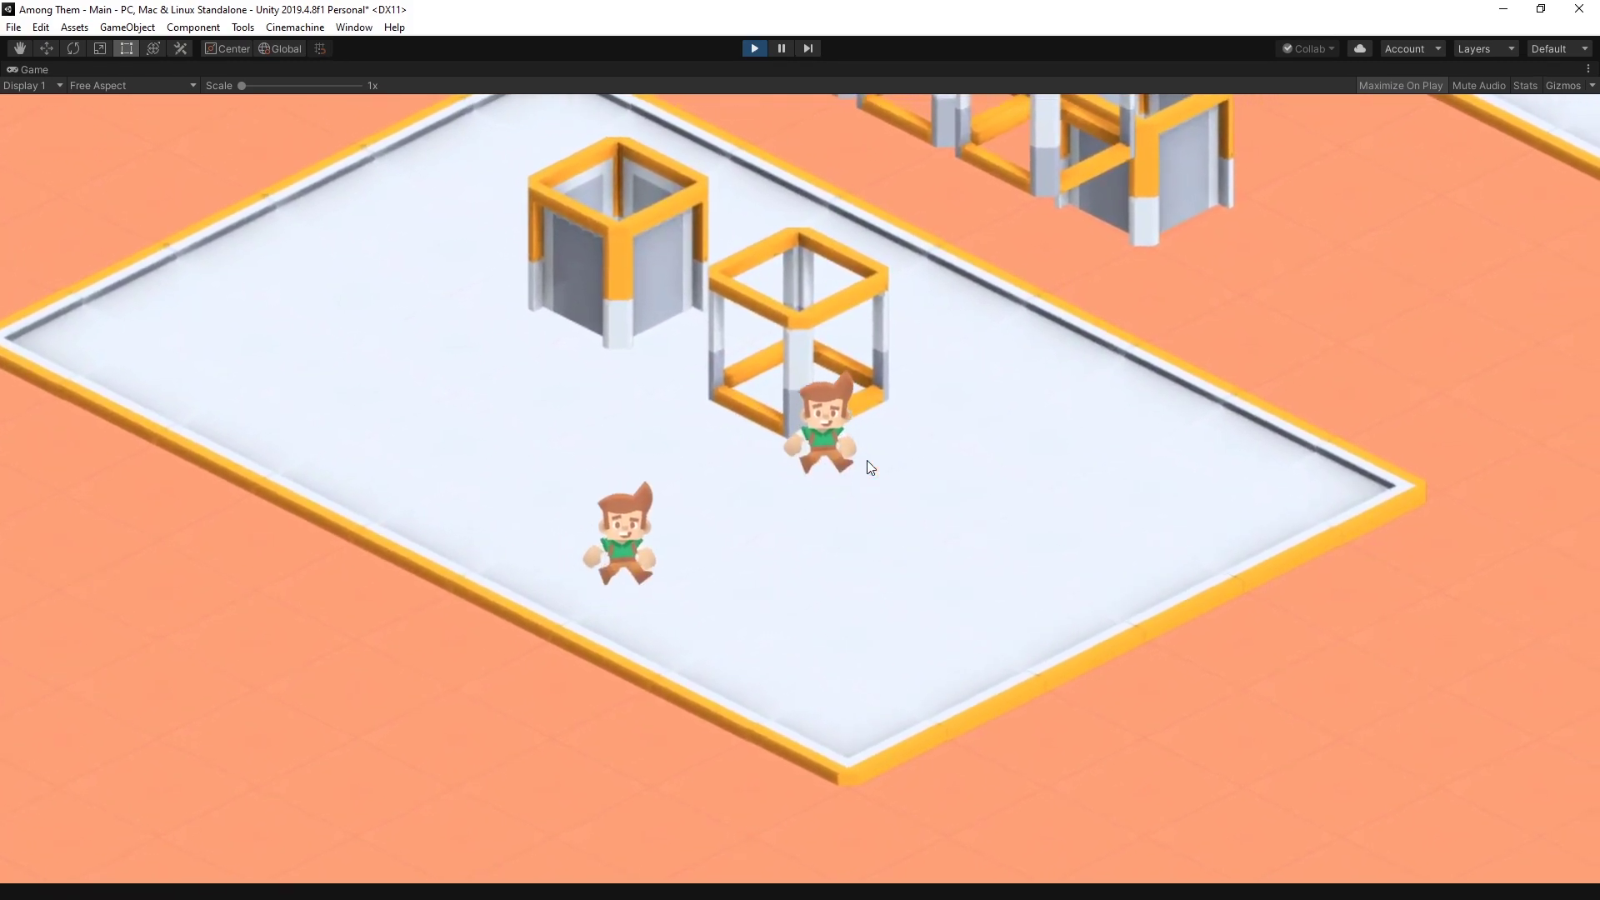
key("w")
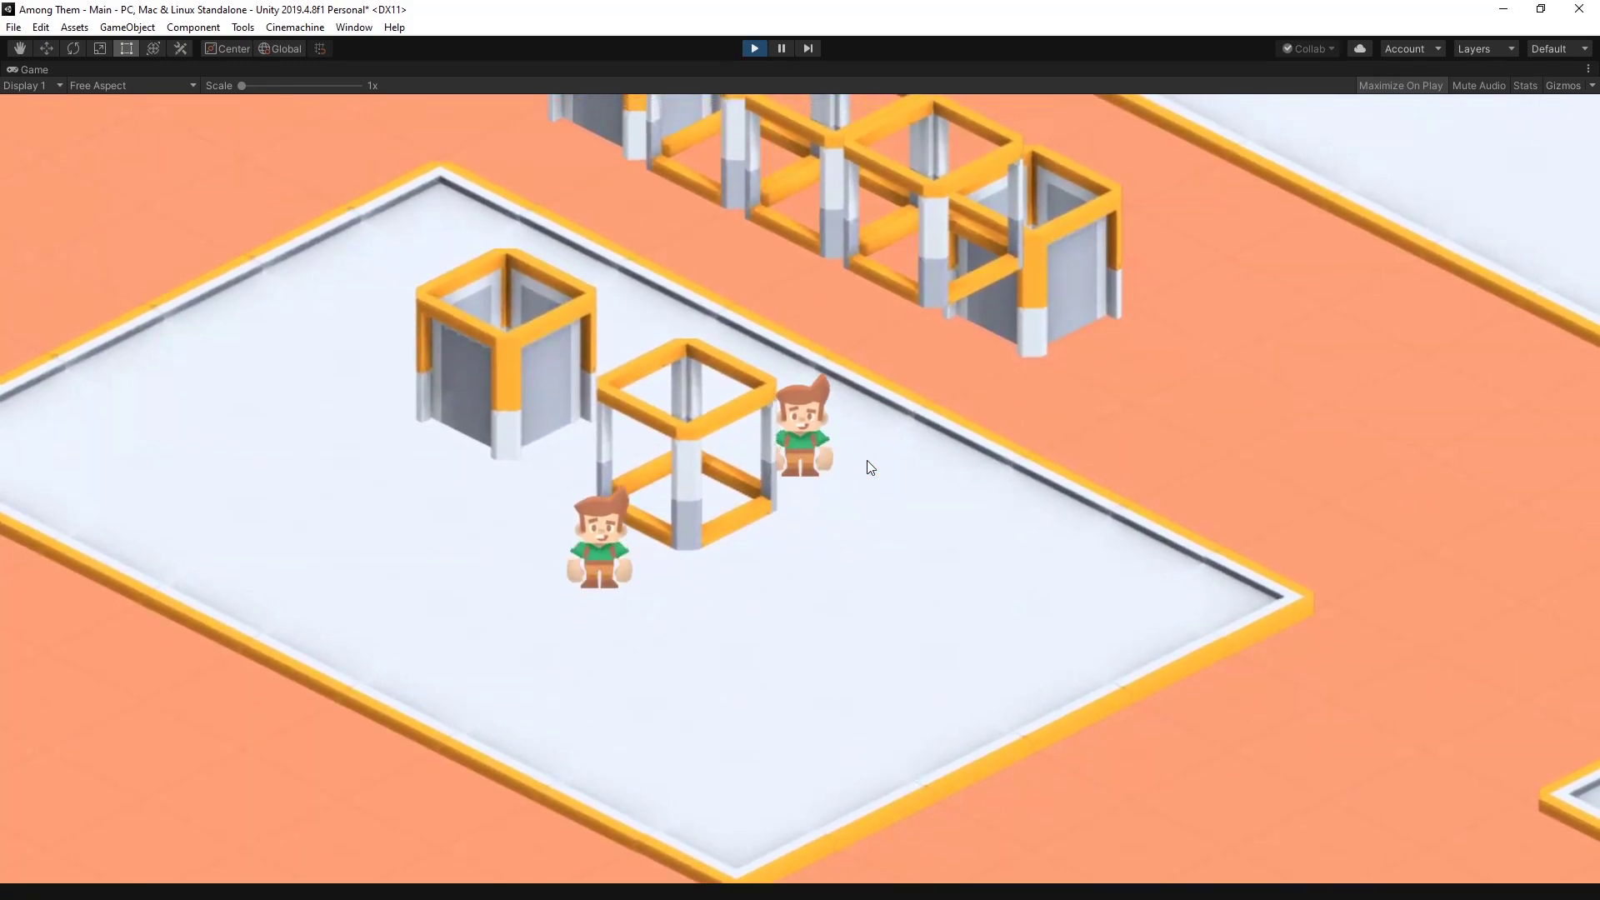
key("a")
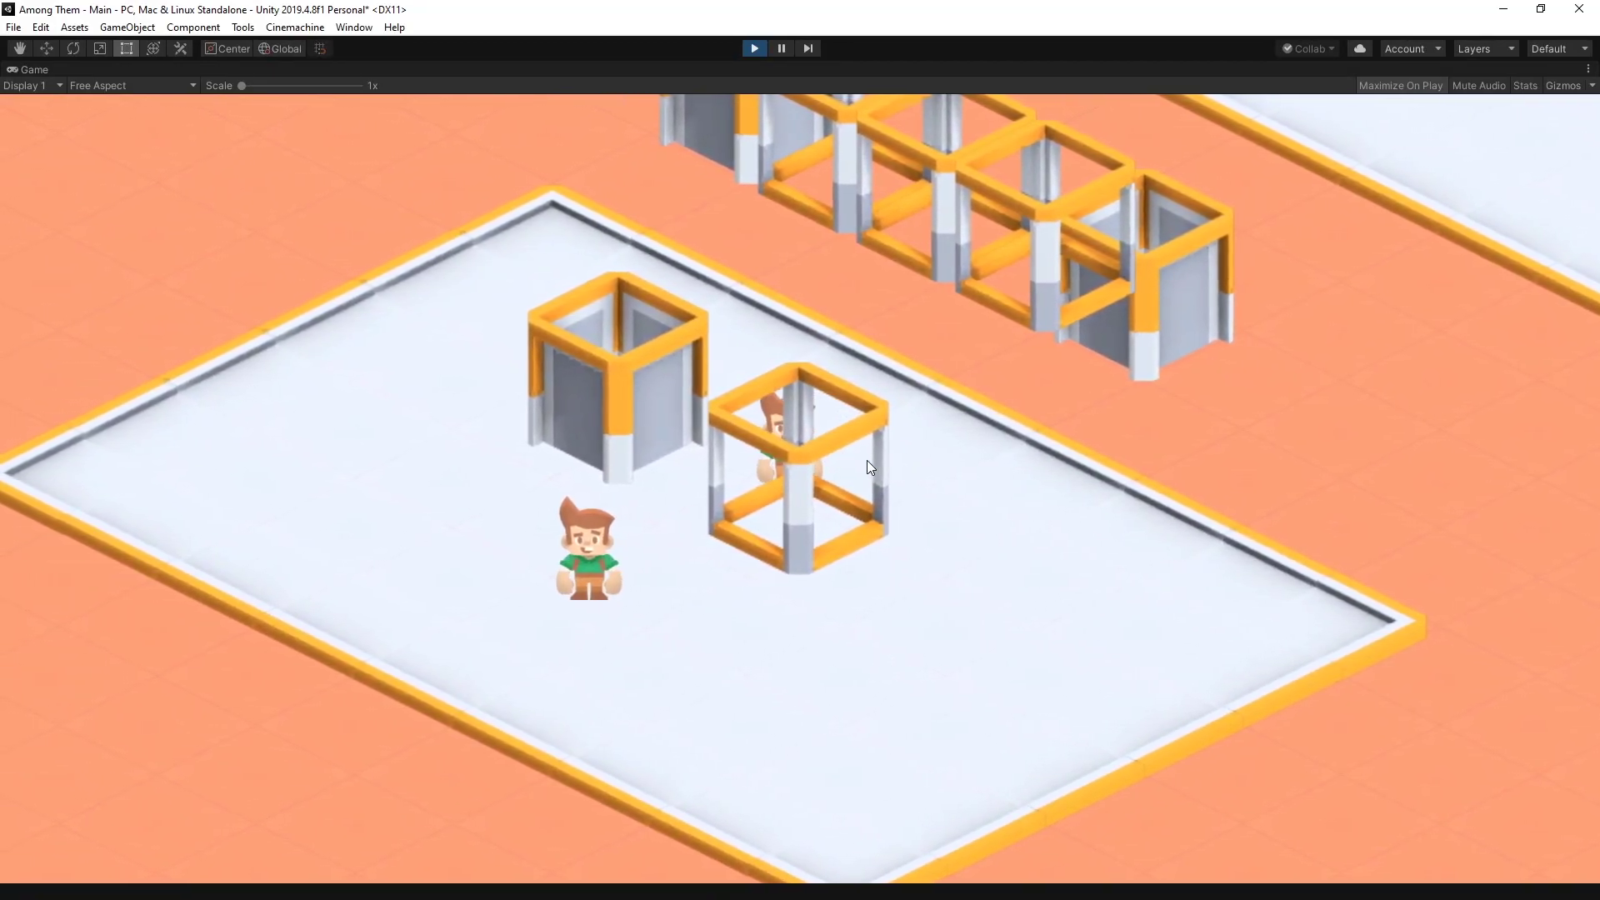
Walk the player around the platform, behind the box frame and along the hangar row, then stop playing
key("w")
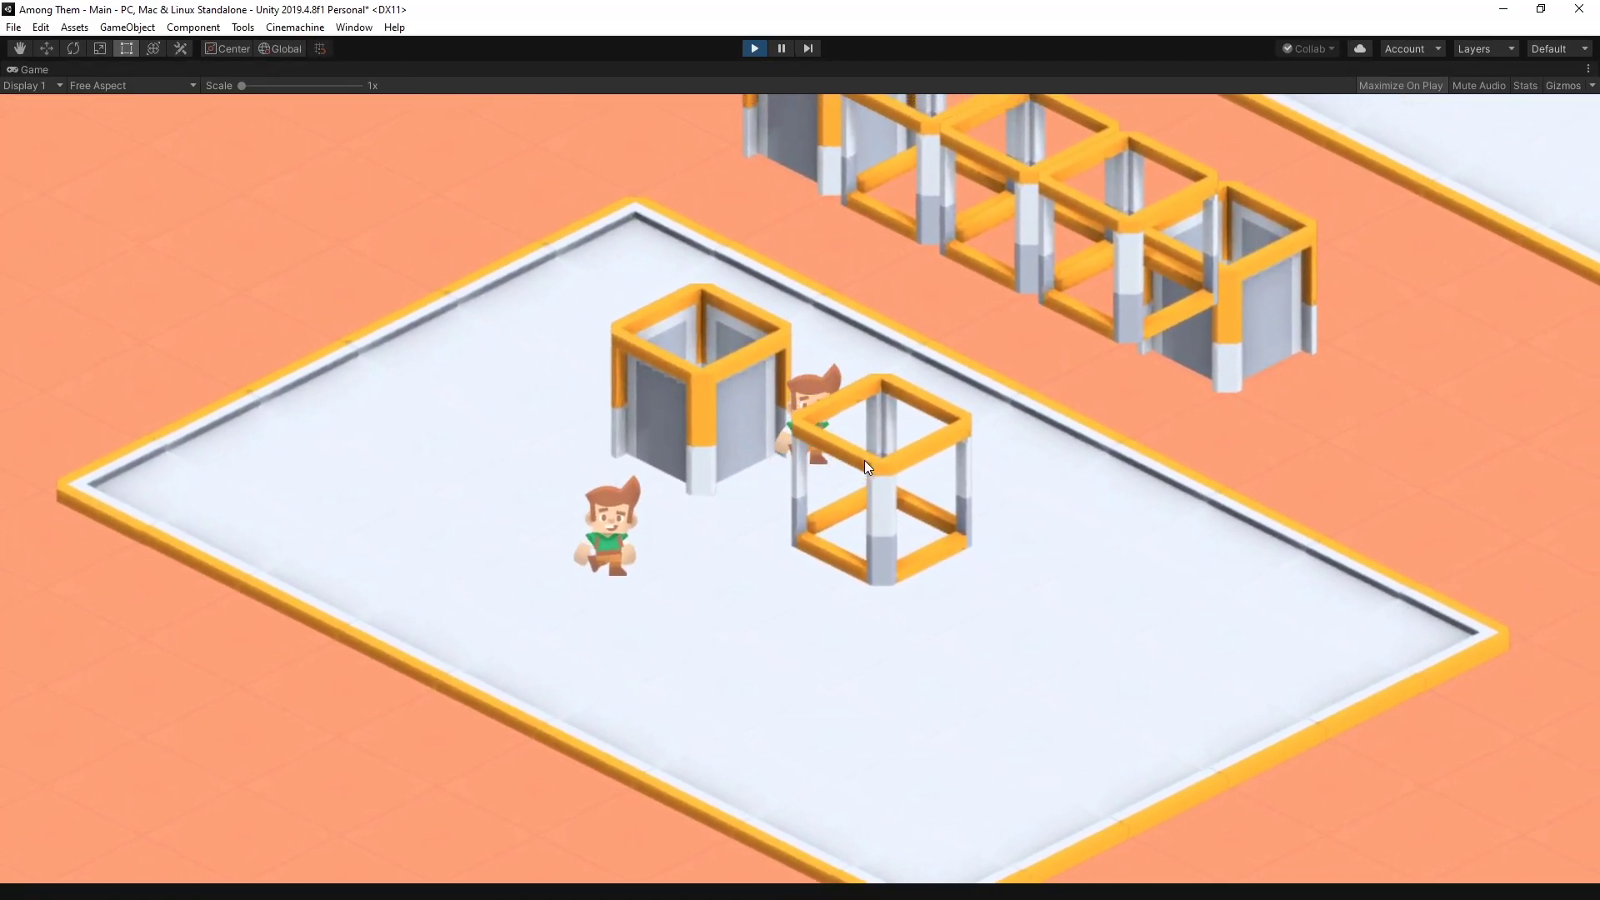
key("a")
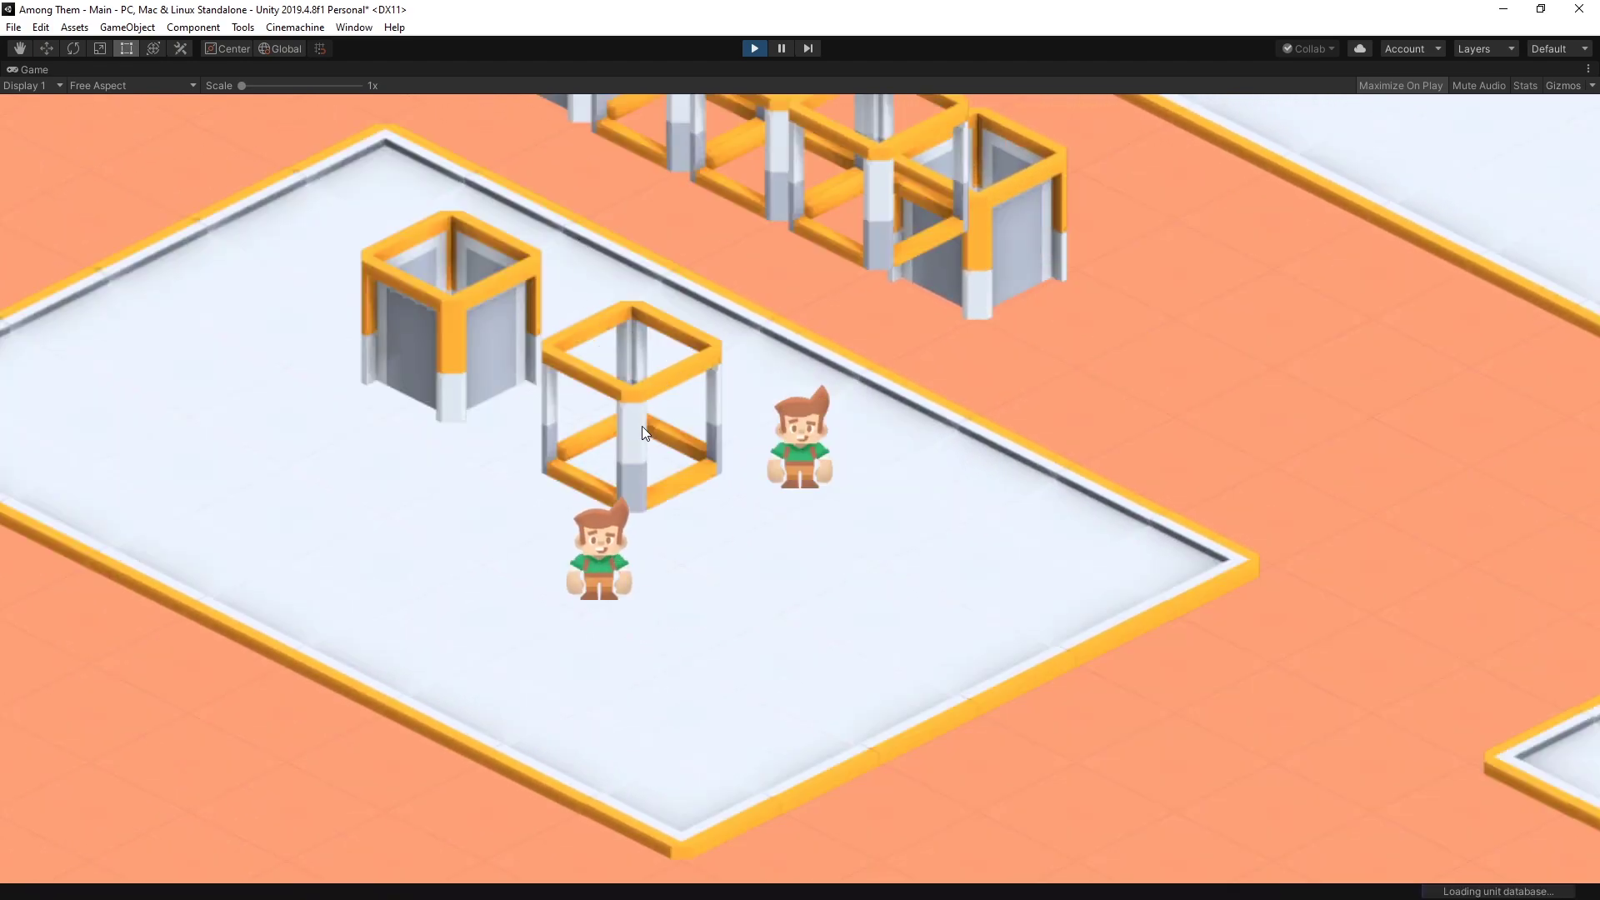
key("w")
key("d")
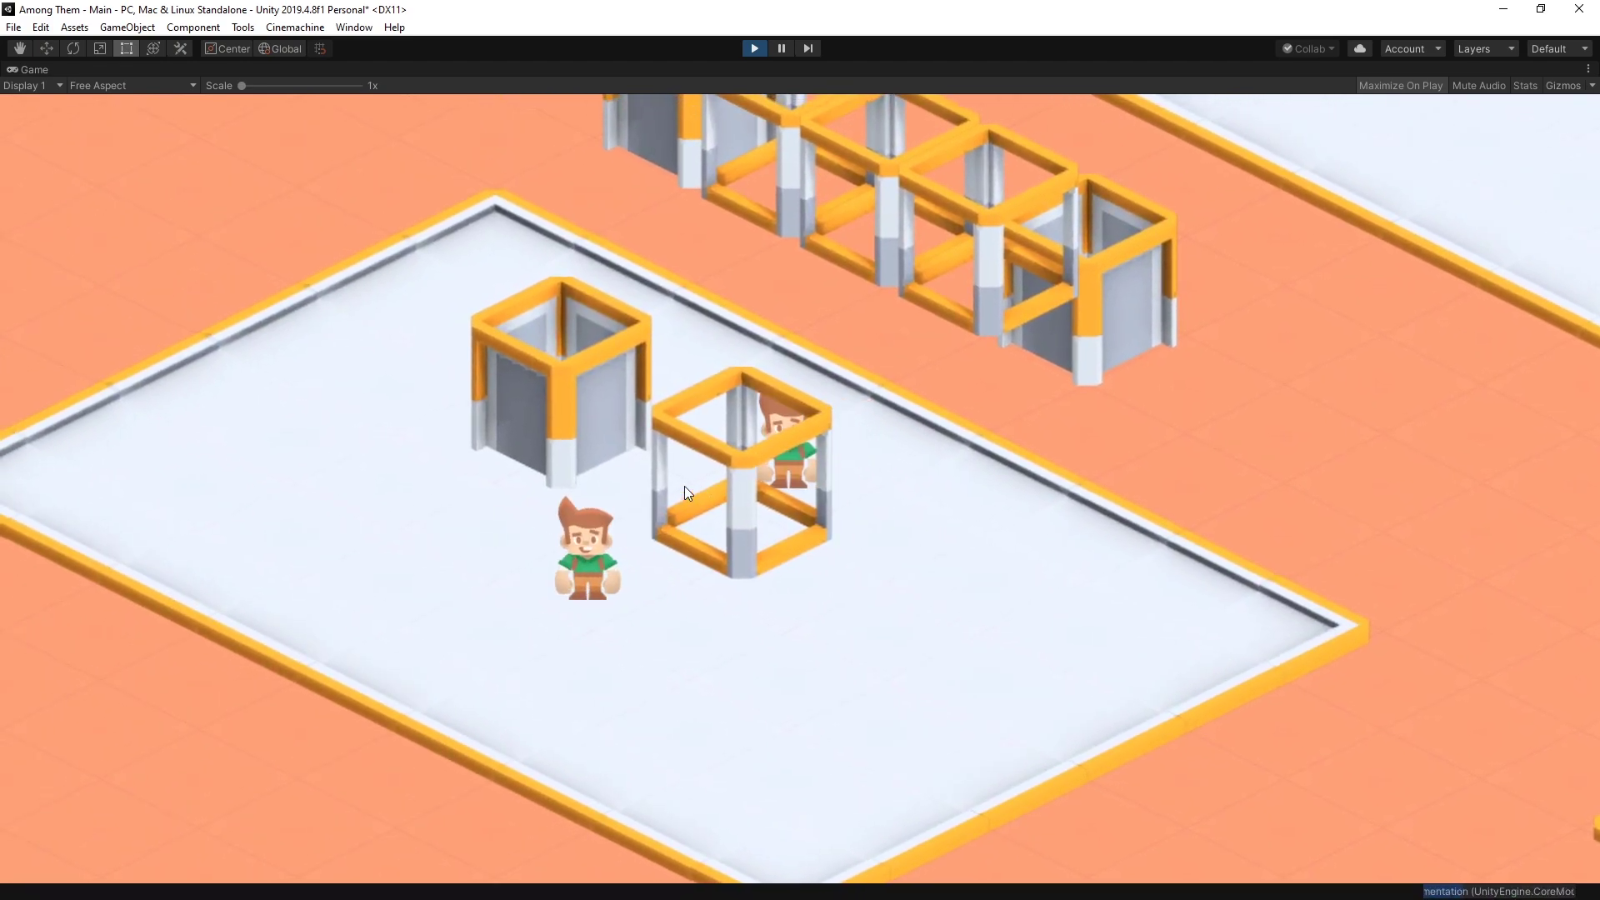
key("d")
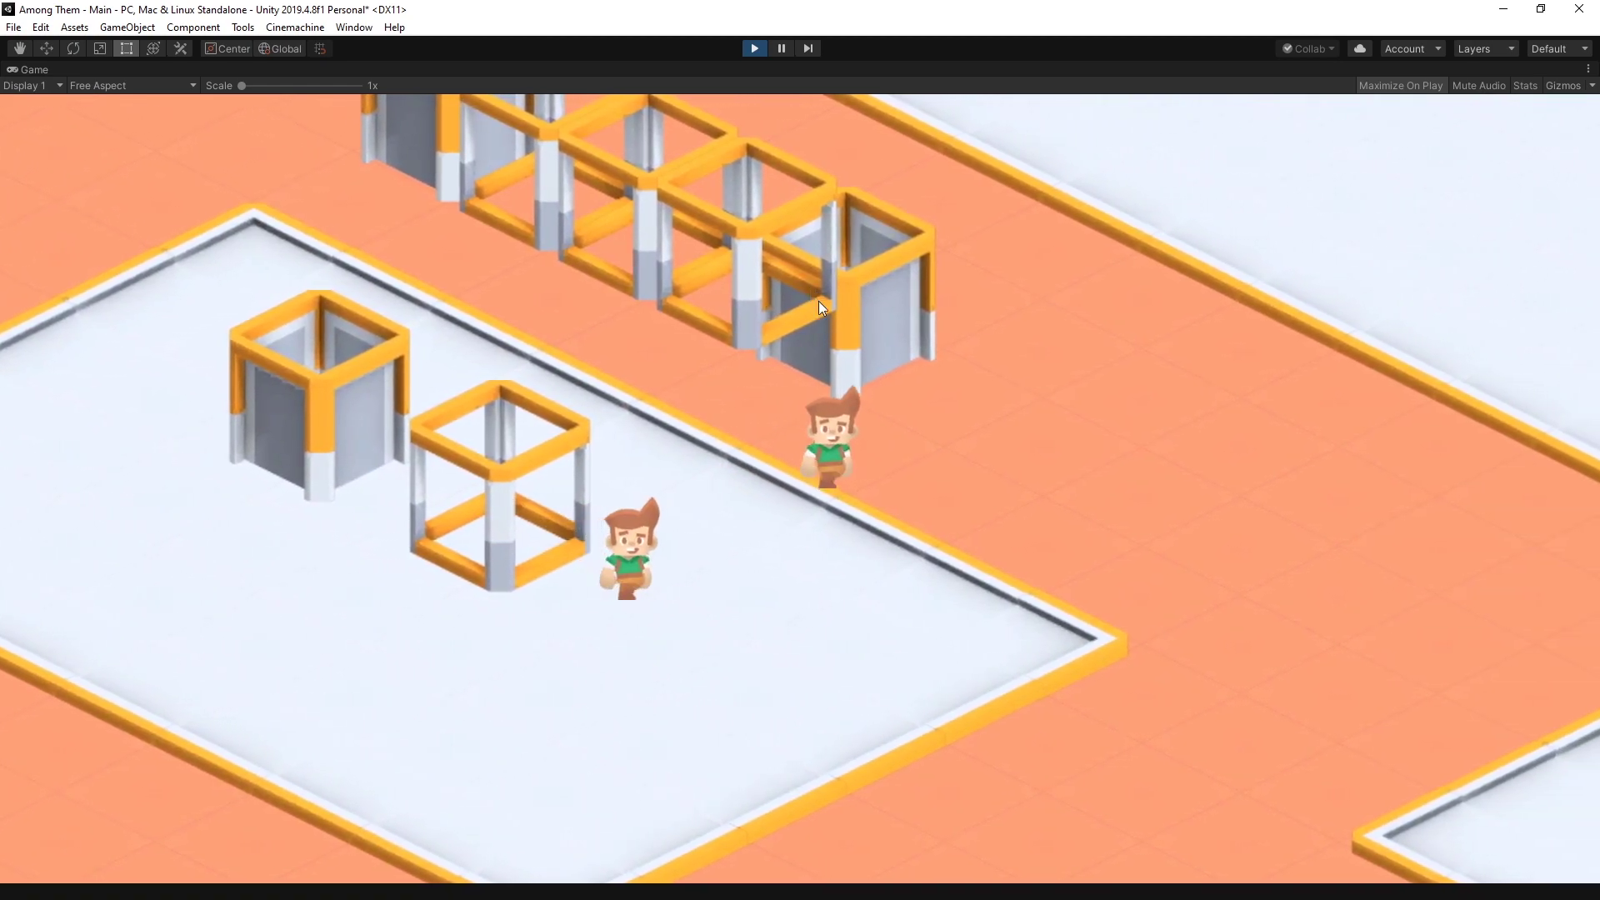
key("w")
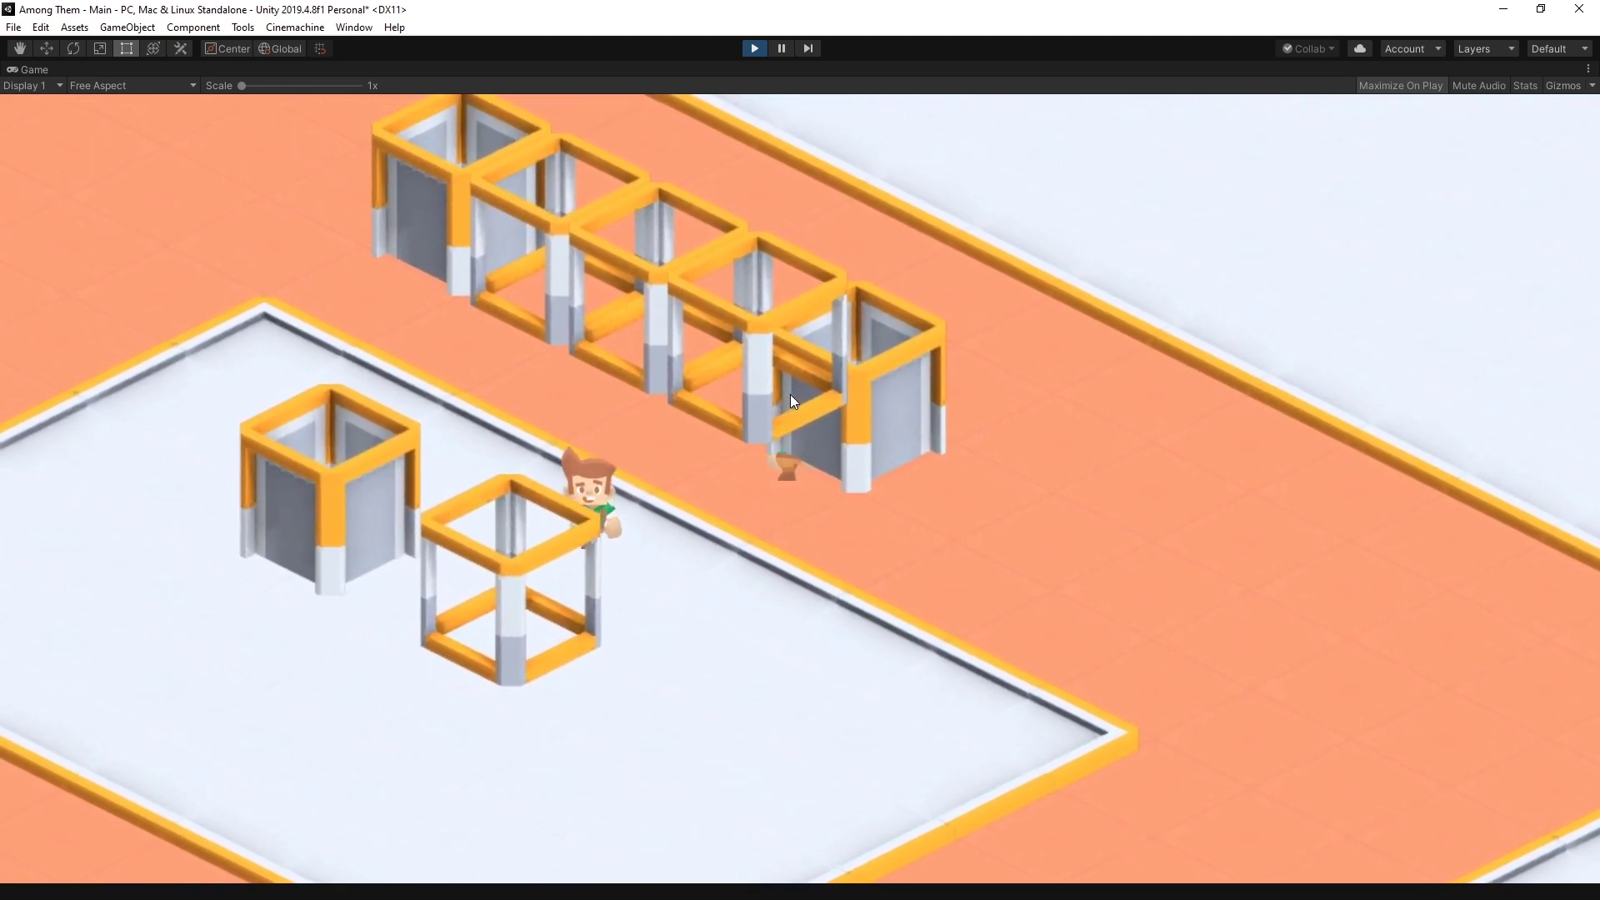
key("w")
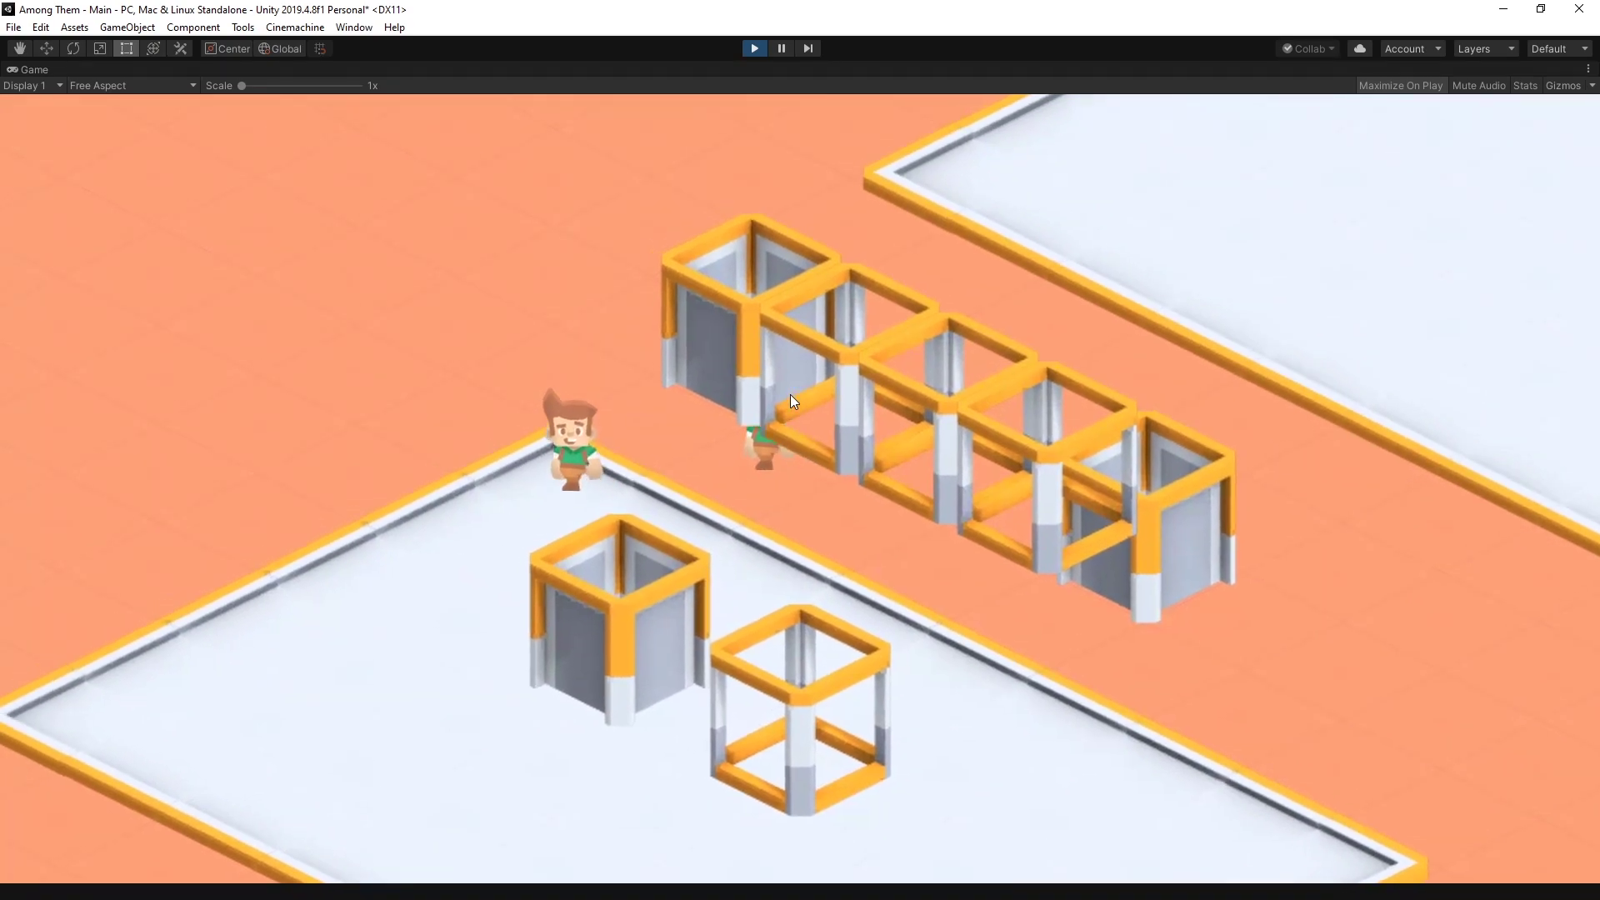
key("d")
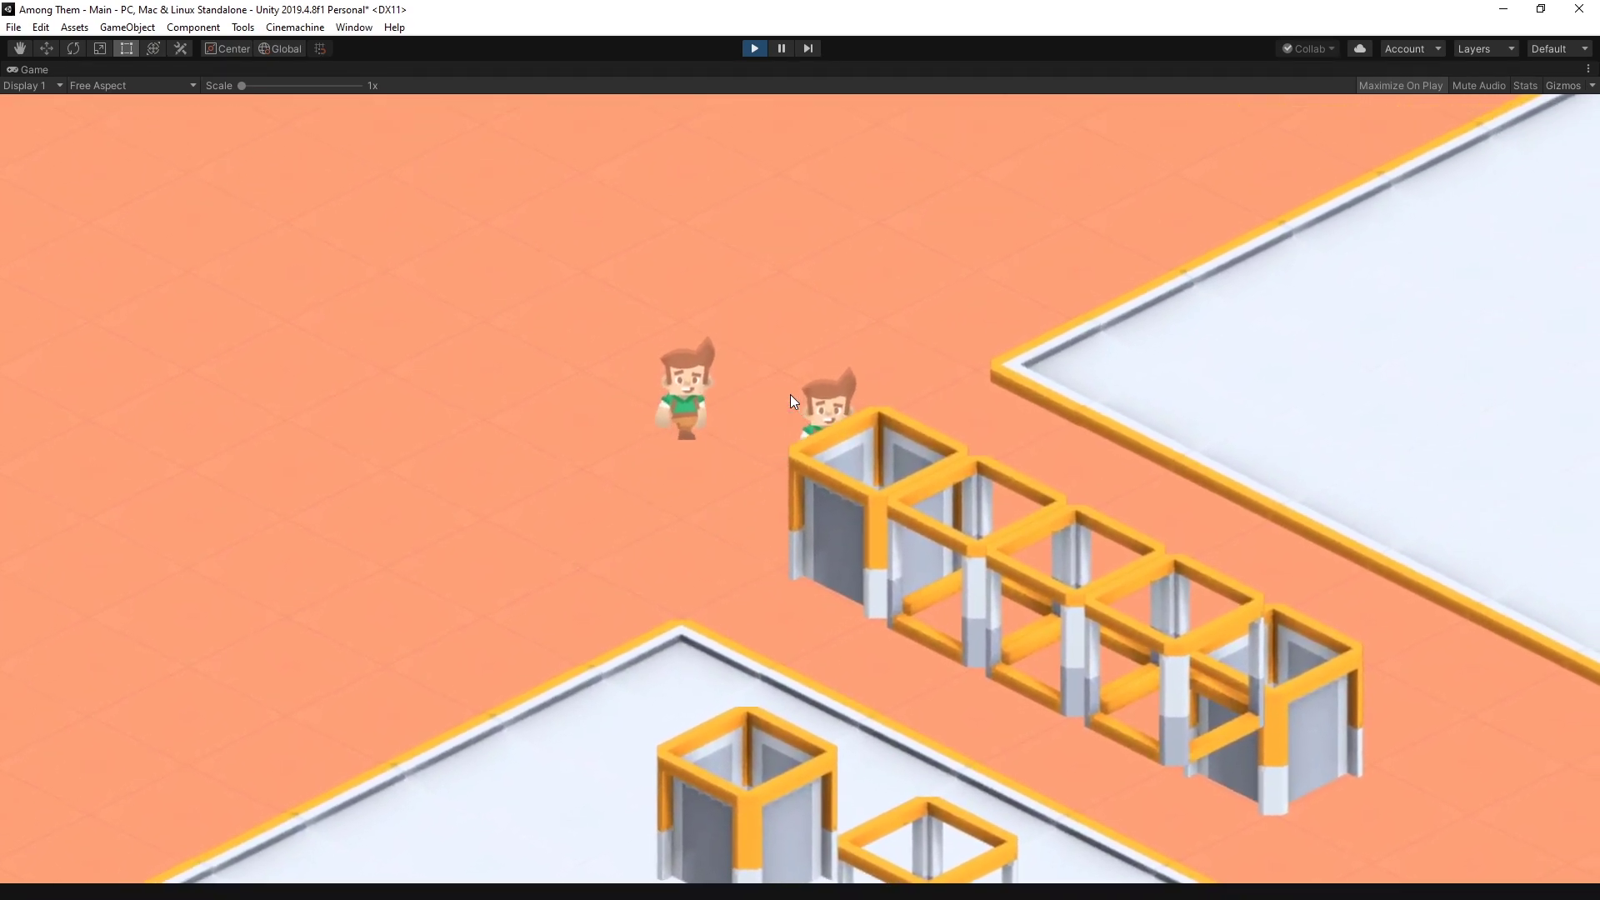
key("s")
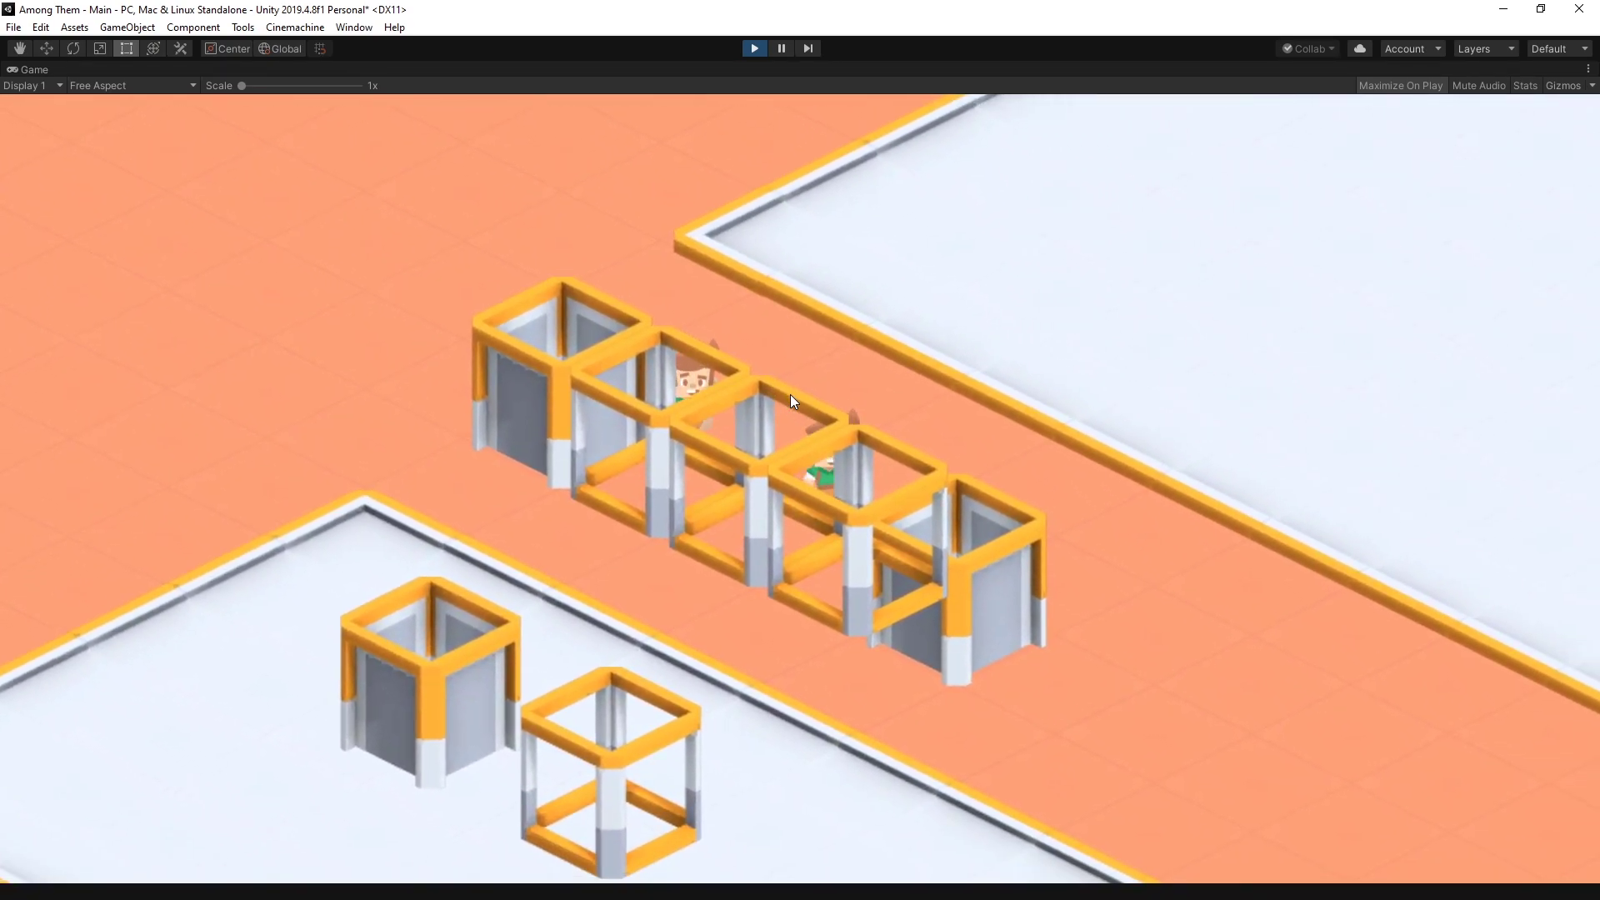
key("s")
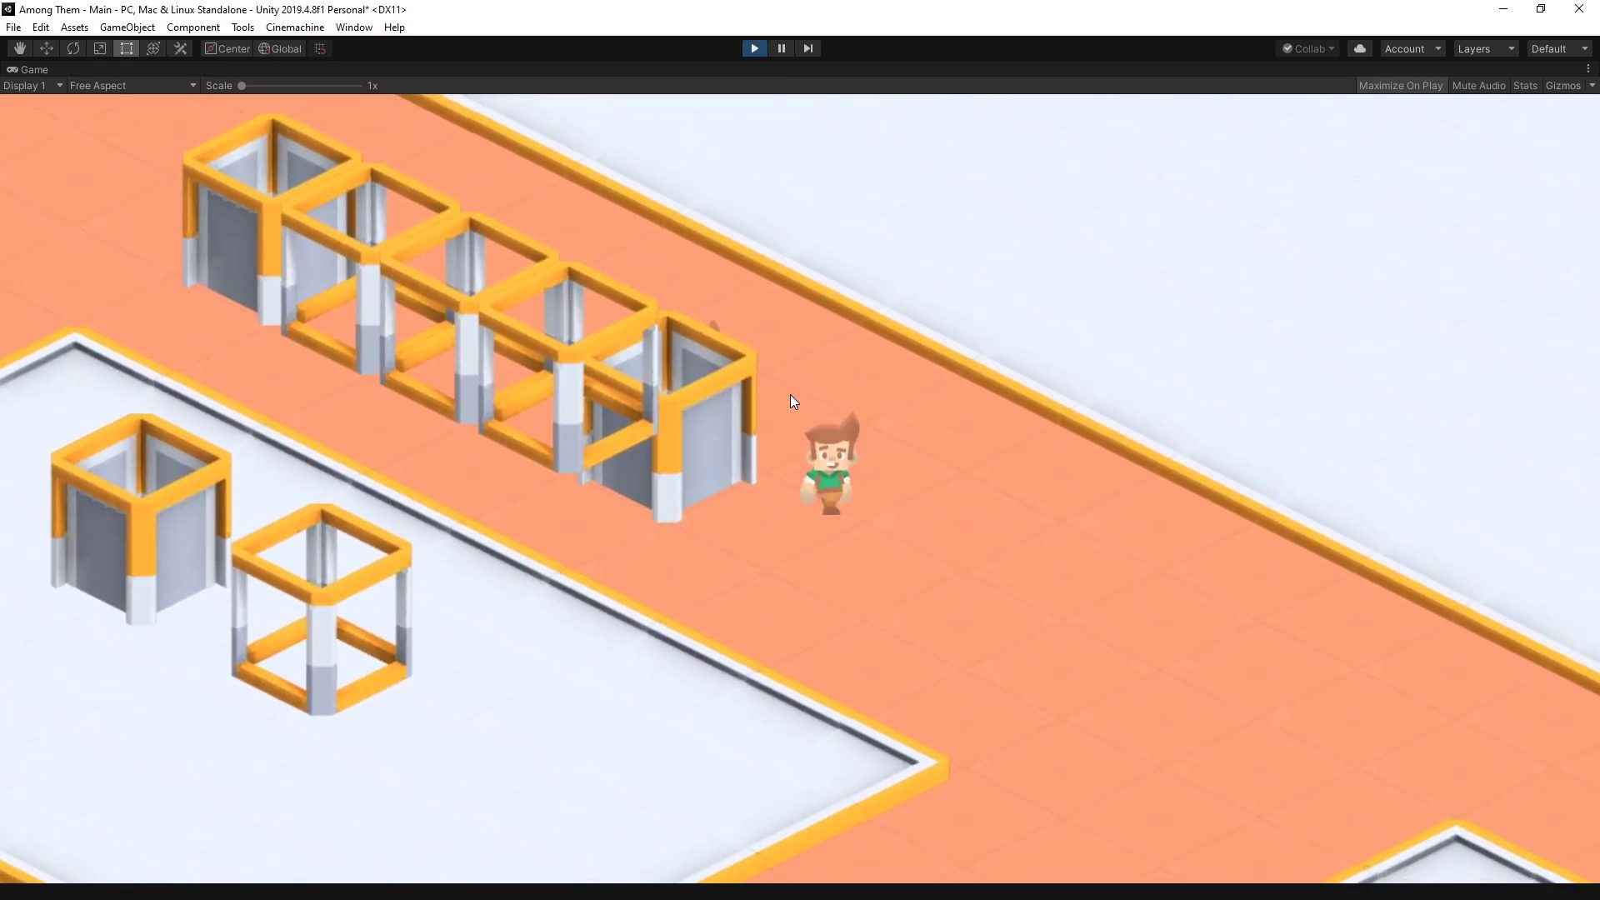
key("ctrl+p")
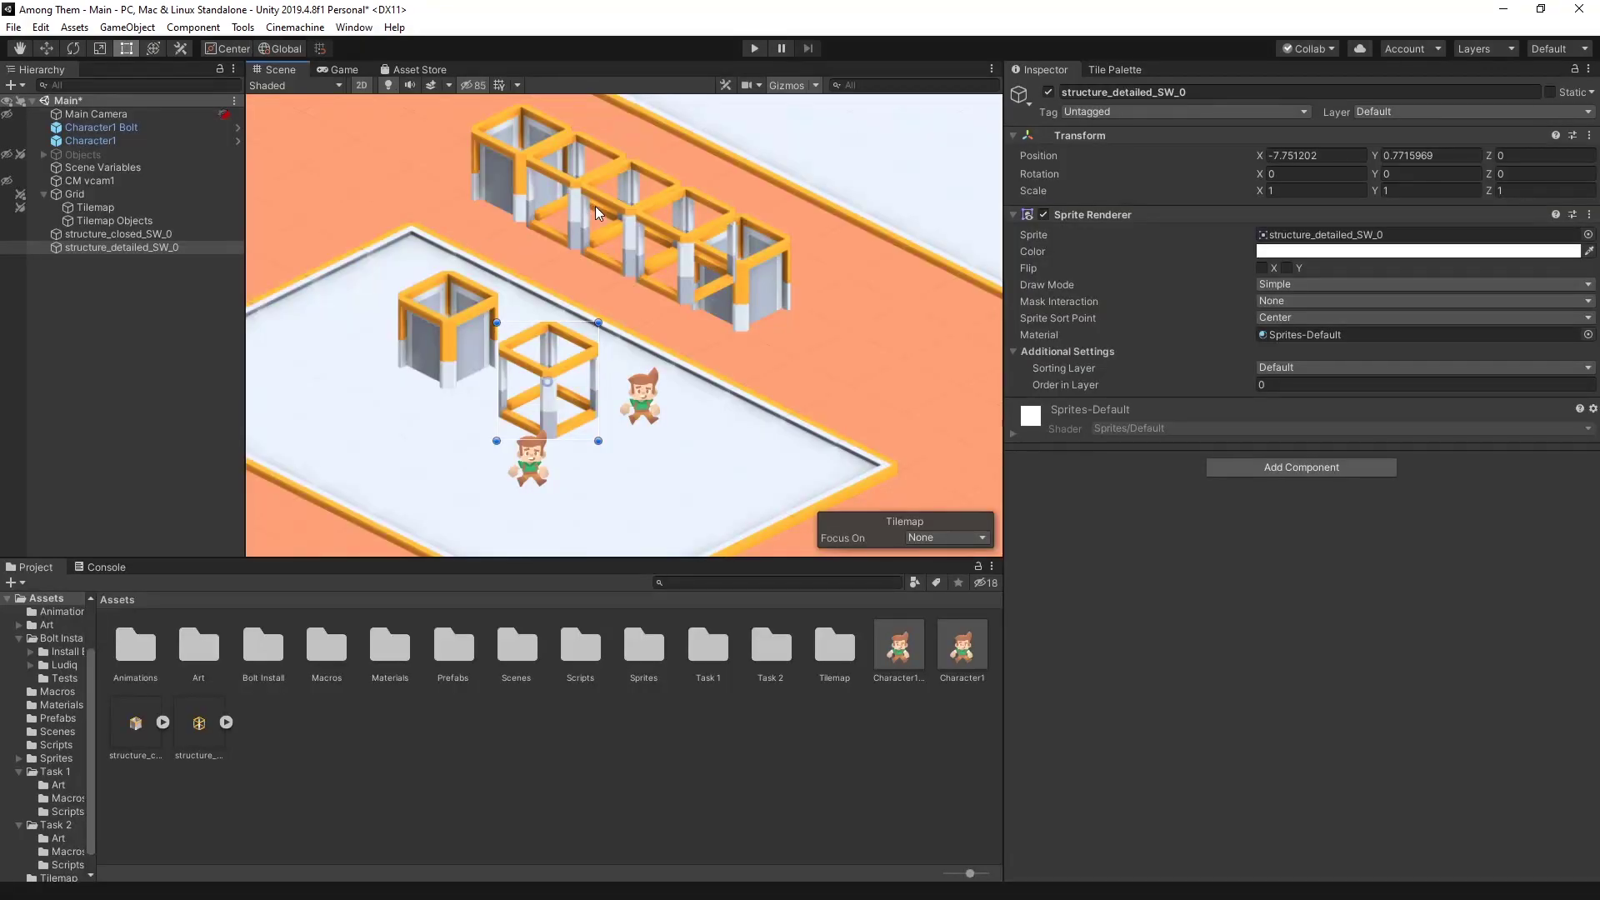
Set the Tilemap Objects renderer Mode to Individual, briefly trying Chunk before switching back
left_click(117, 221)
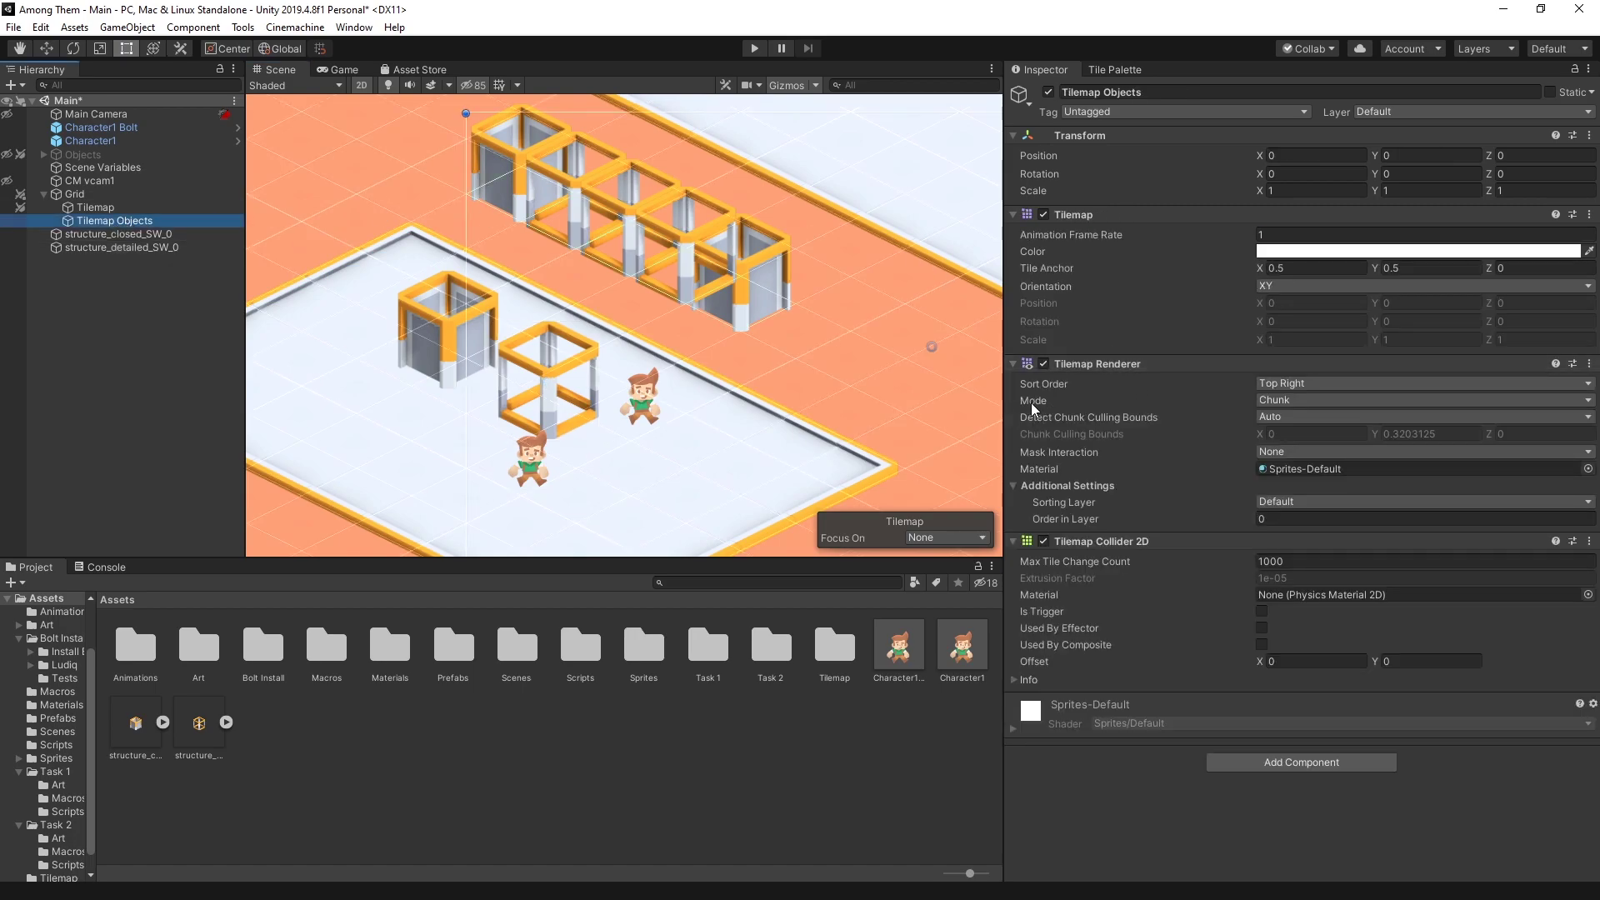
left_click(1325, 401)
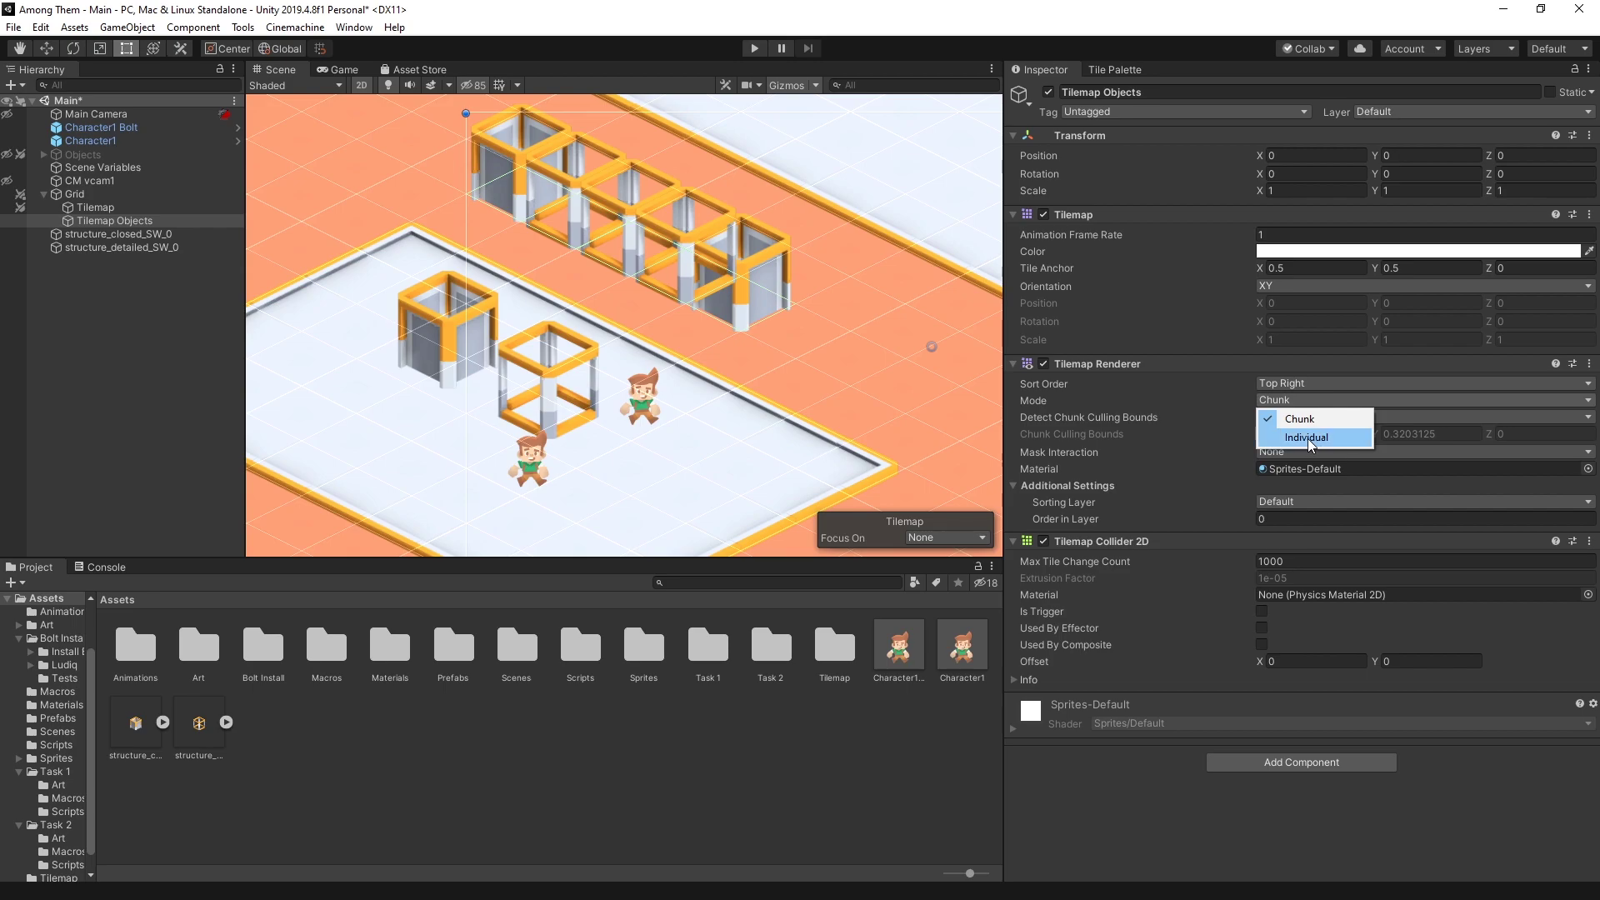
left_click(1308, 438)
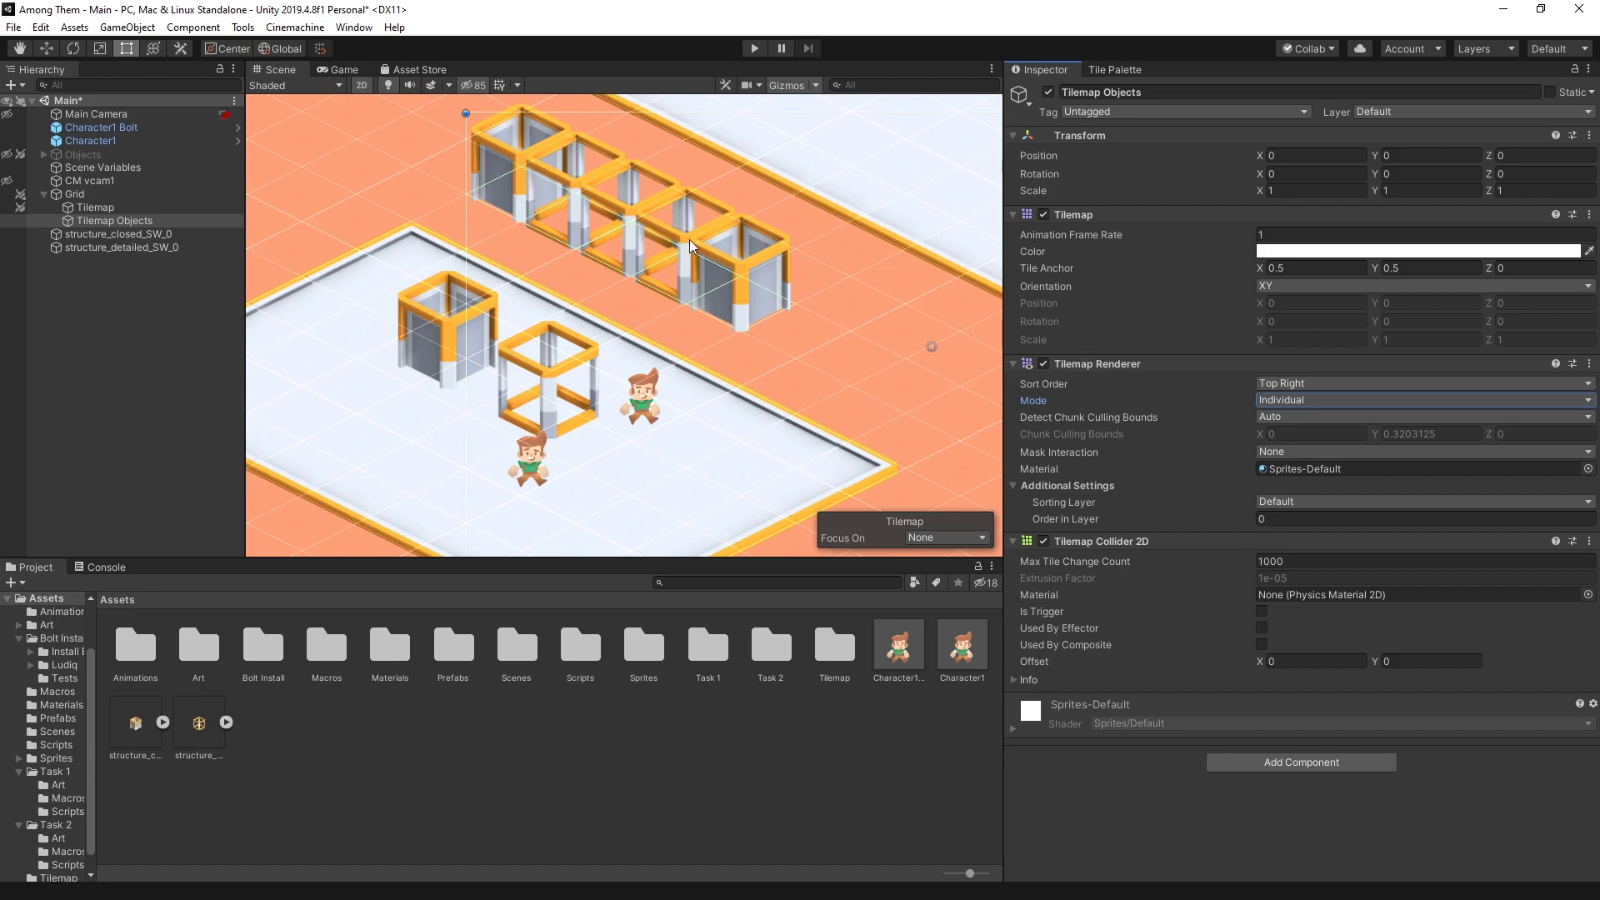
key("space")
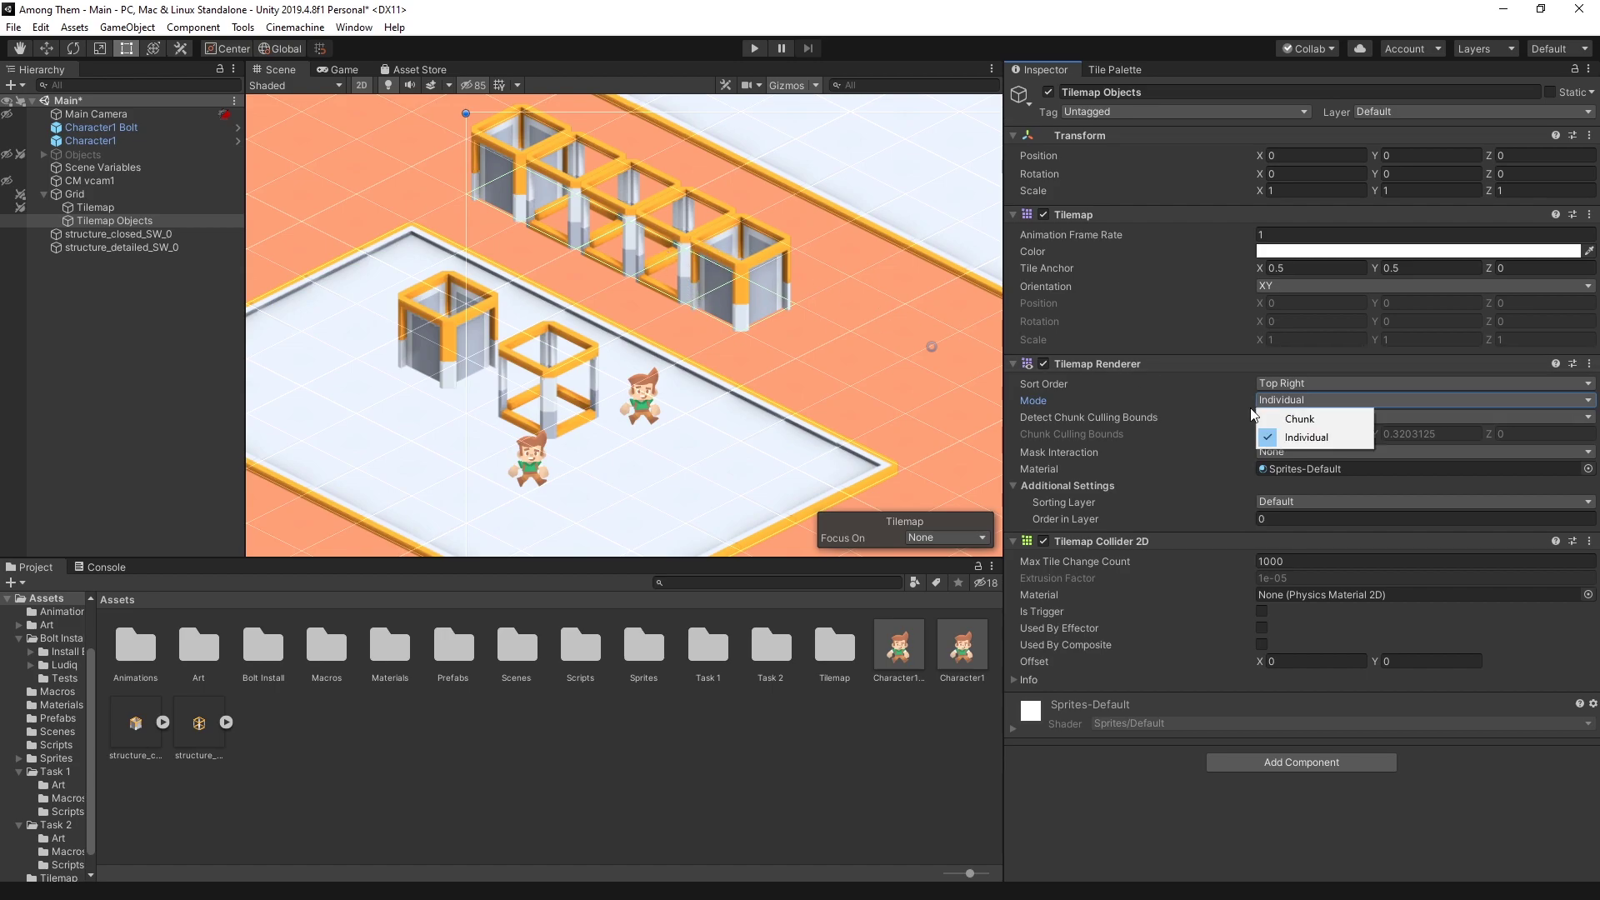
key("Up")
key("Return")
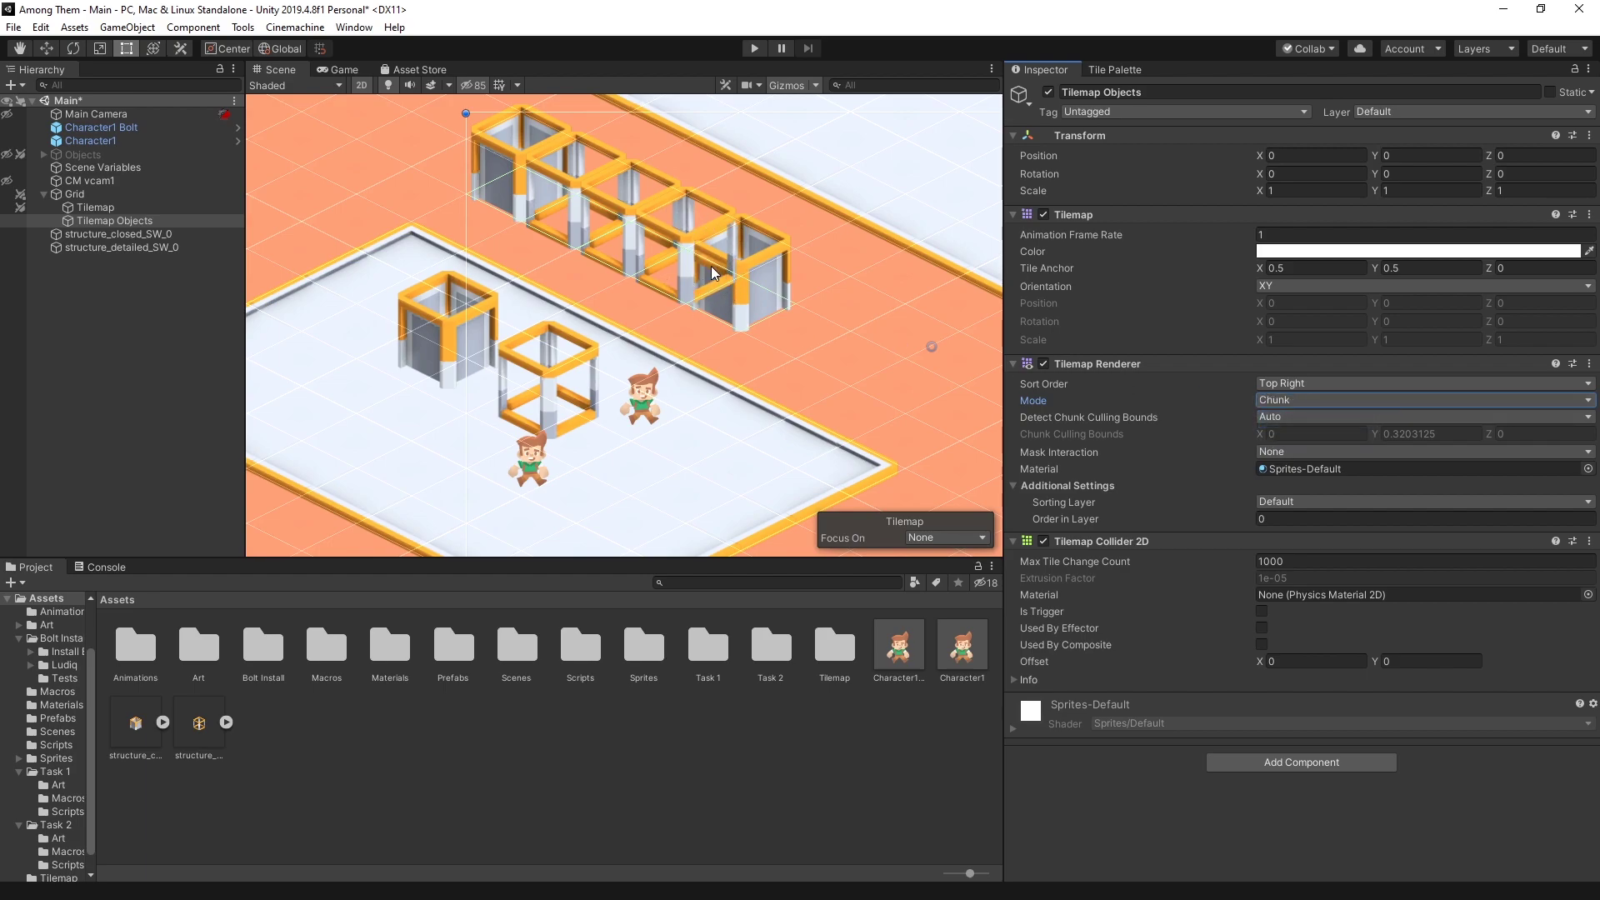
left_click(1271, 401)
left_click(1305, 436)
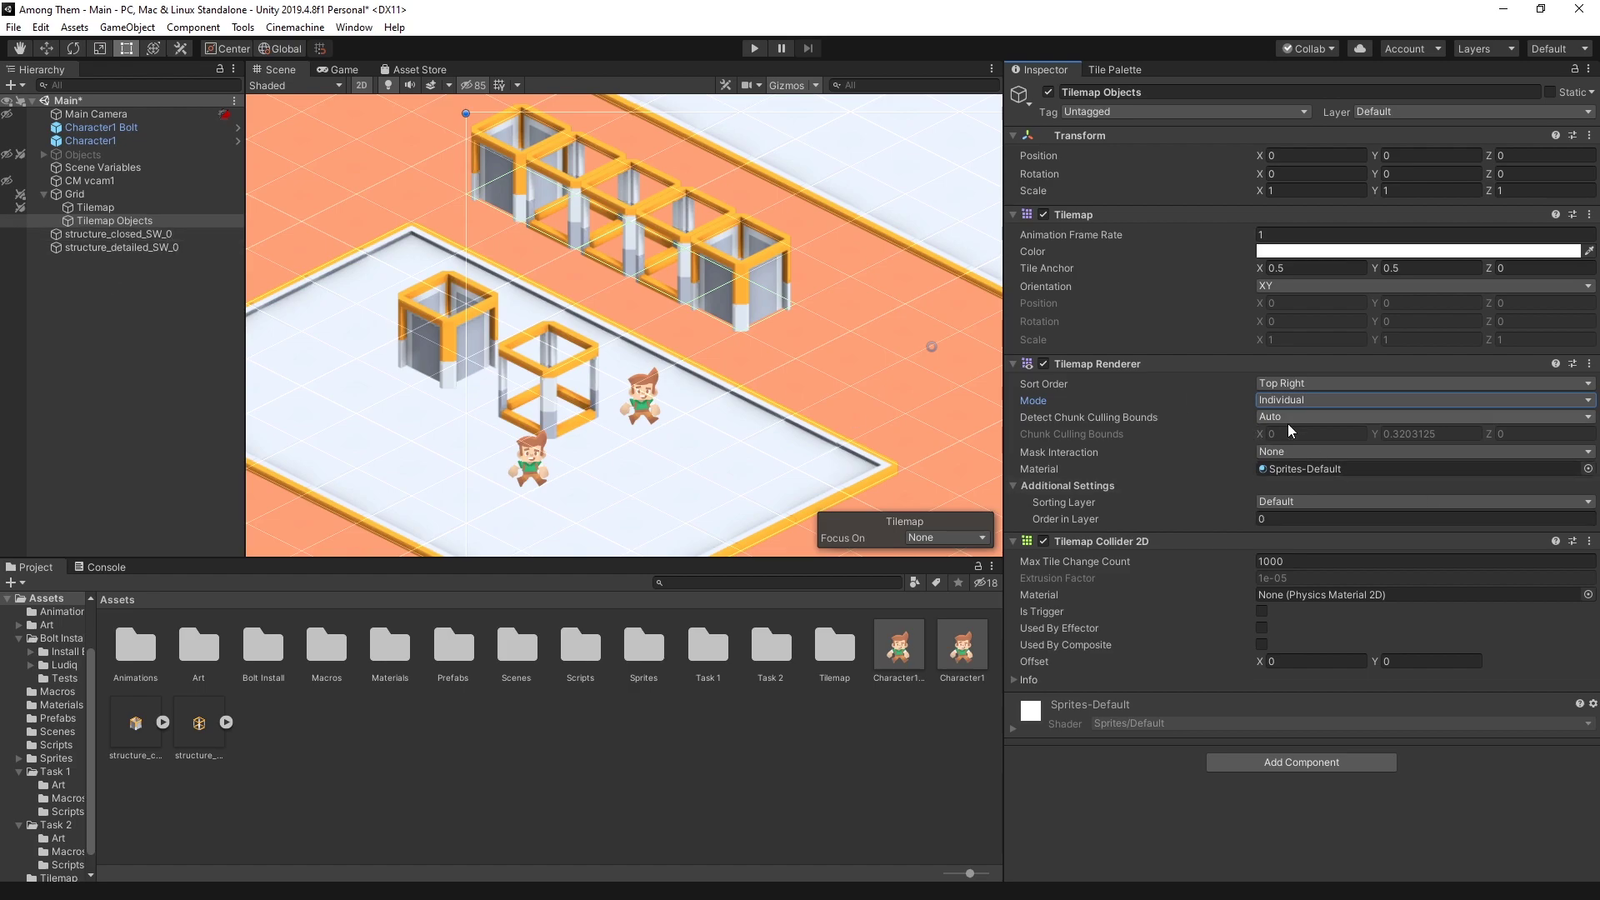
Compare with the floor Tilemap's Chunk settings, reselect Tilemap Objects, and start the playtest
left_click(98, 207)
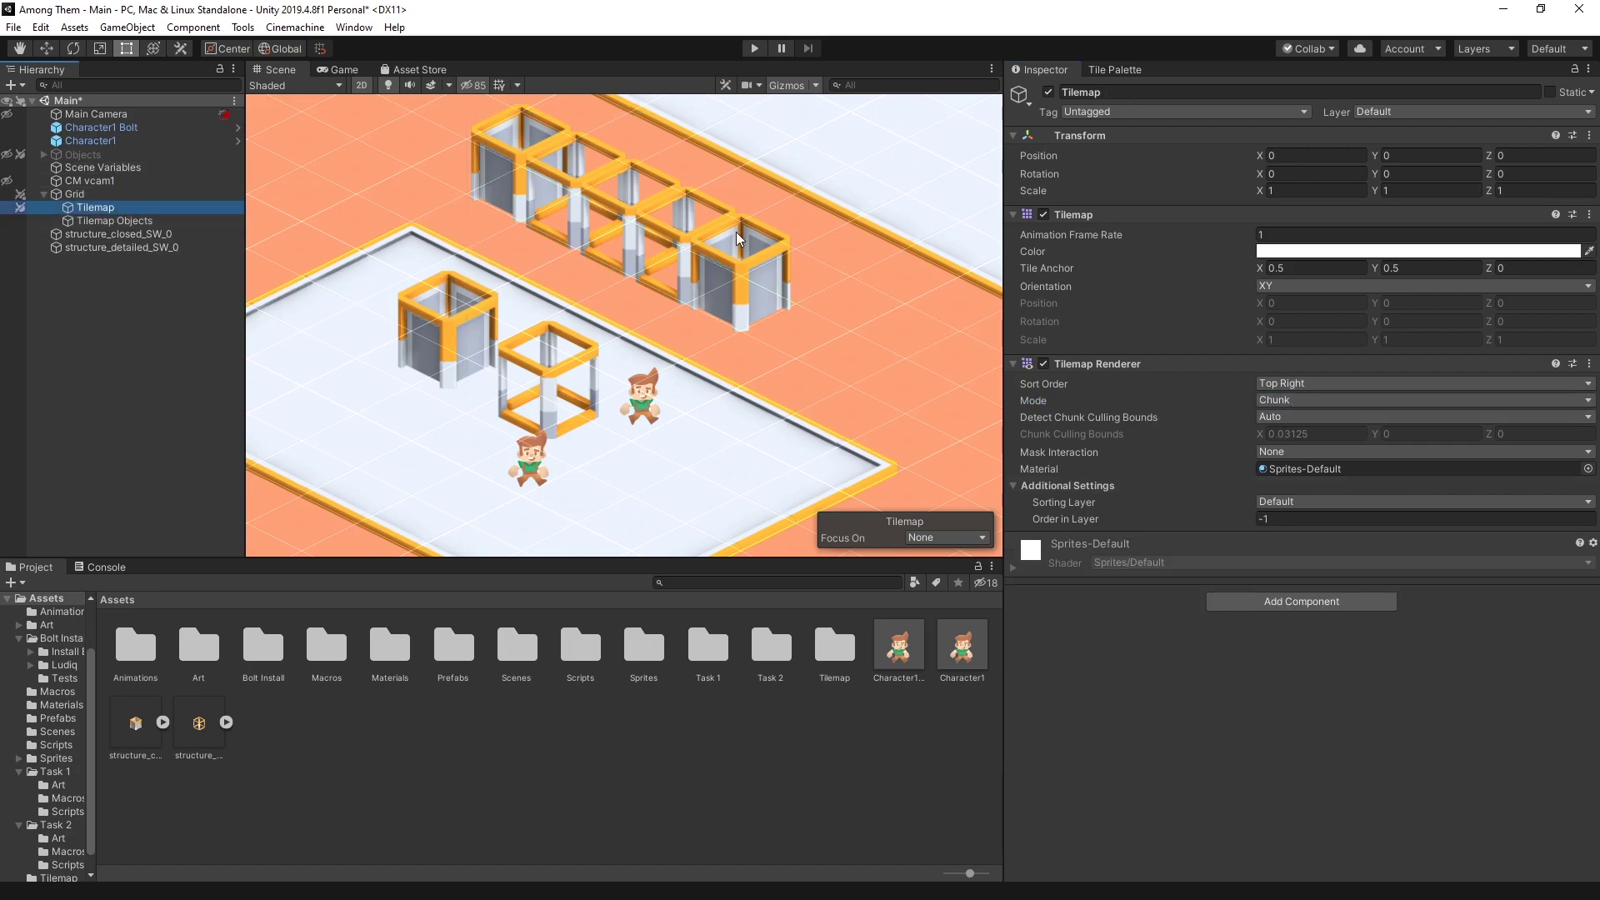
left_click(155, 222)
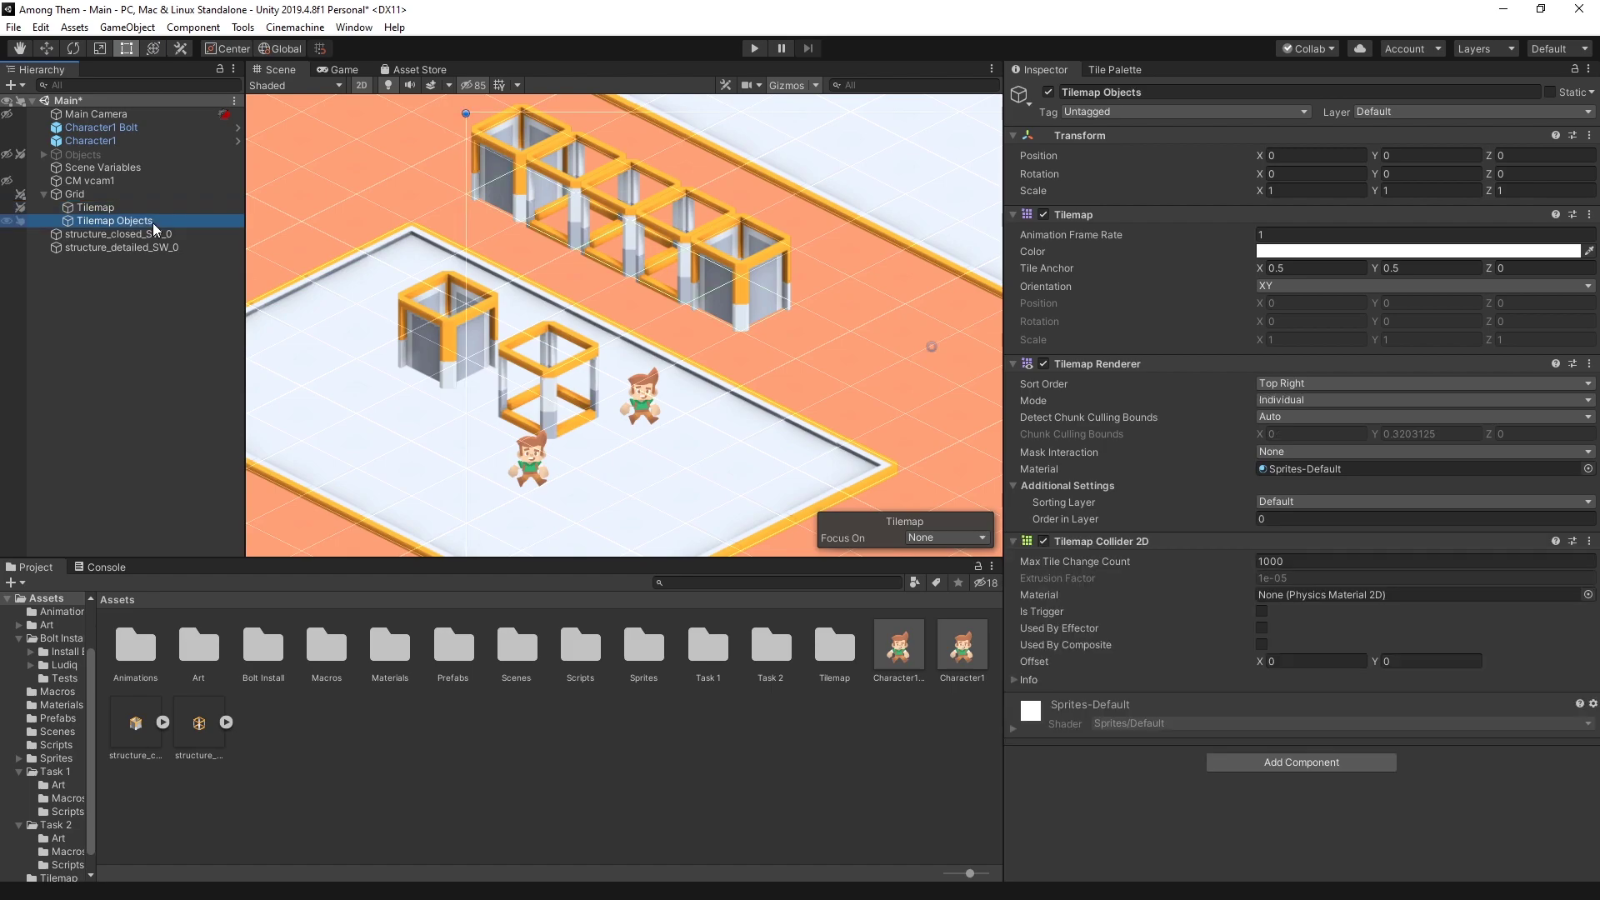
key("ctrl+p")
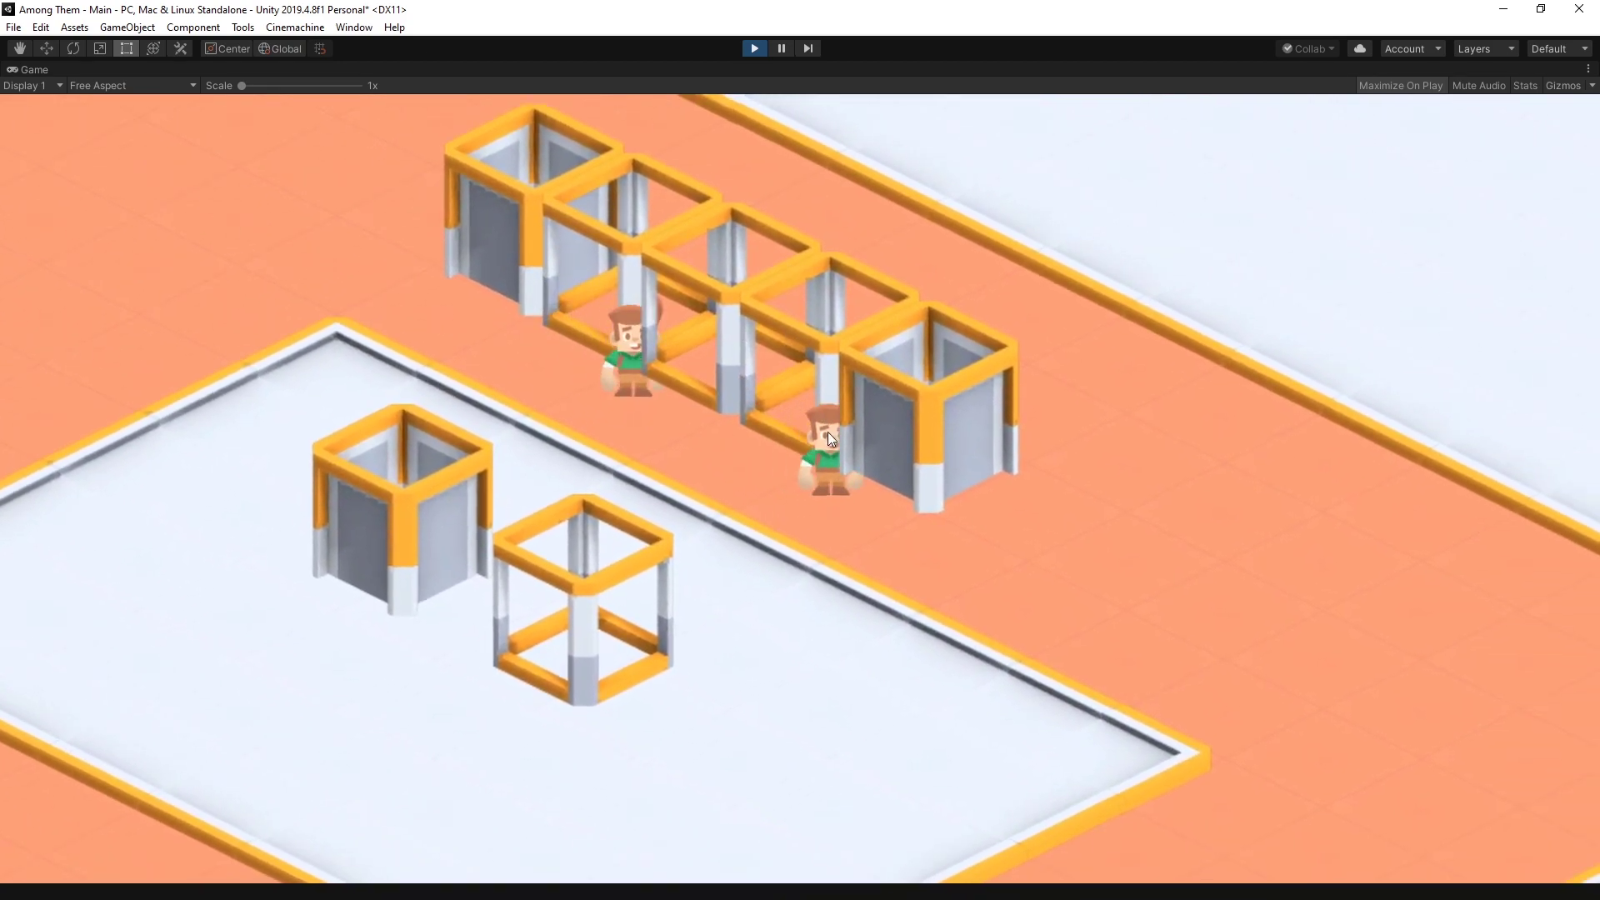
Exit Play mode, returning to the editor with Character1 Bolt shown in the Inspector
key("ctrl+p")
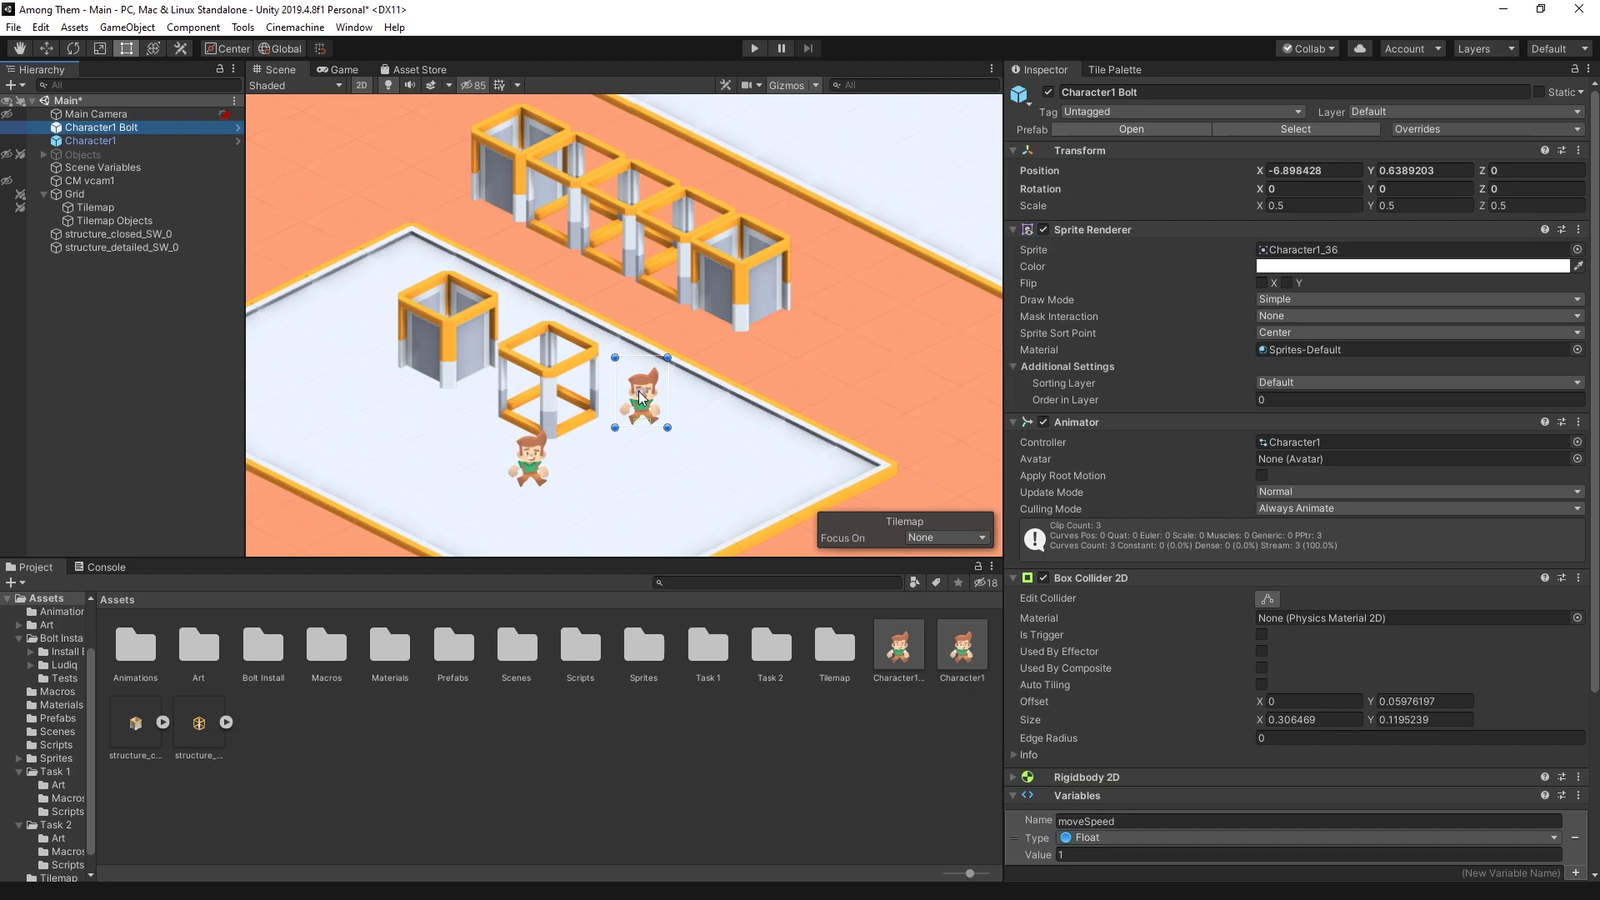
Set Character1 Bolt's Sprite Sort Point to Pivot and check Character1's Bottom Center pivot in Sprite Editor
left_click(1313, 334)
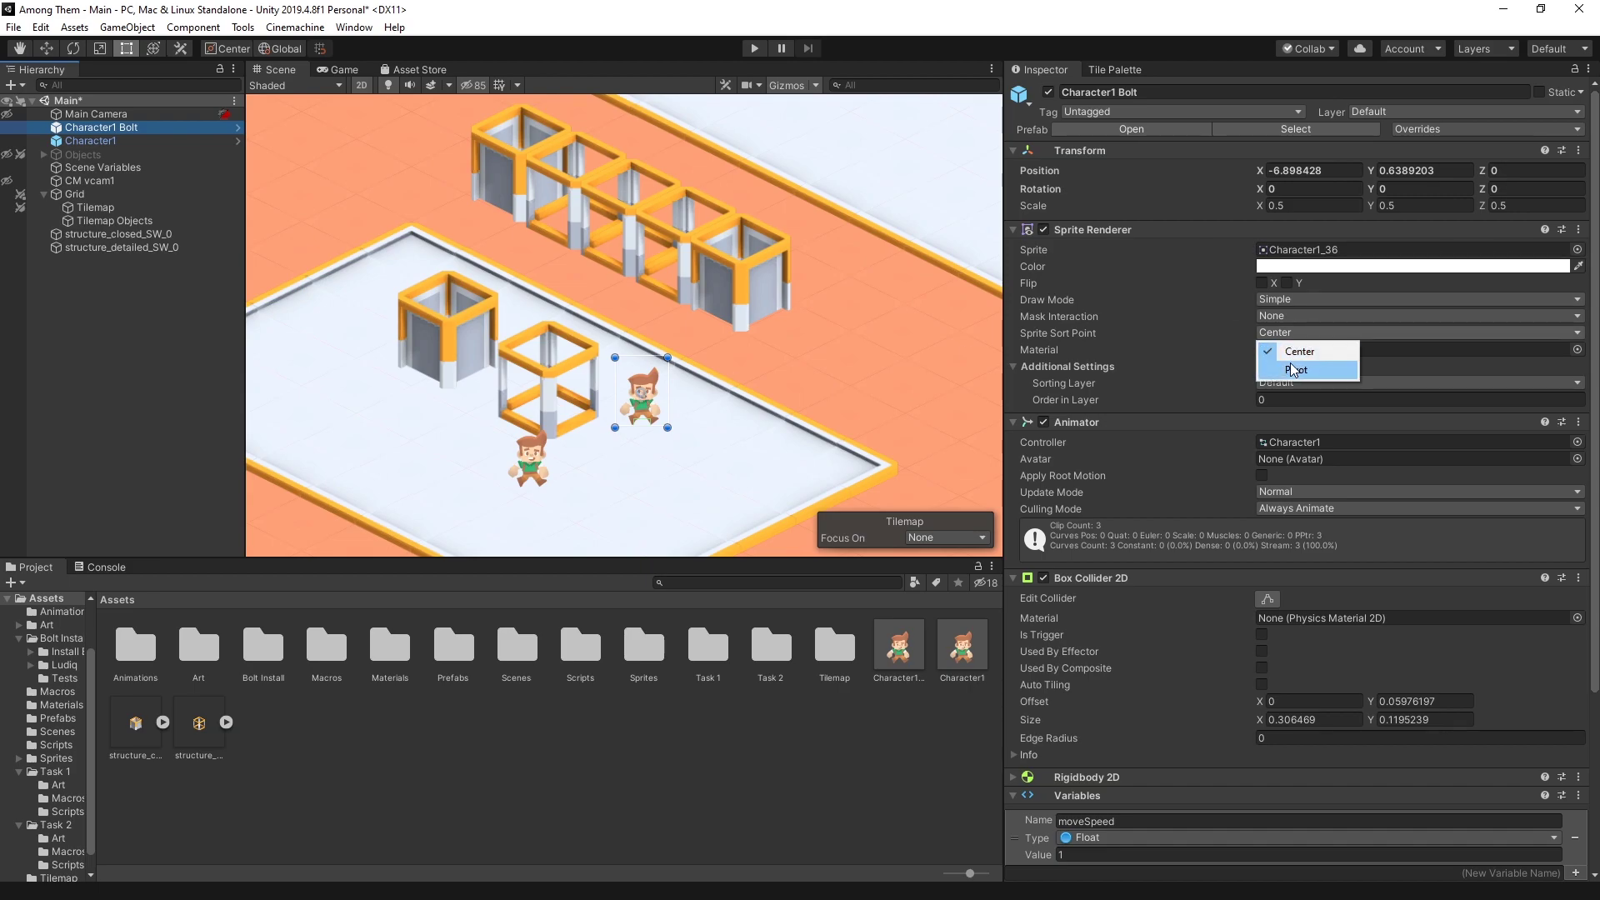
left_click(1294, 372)
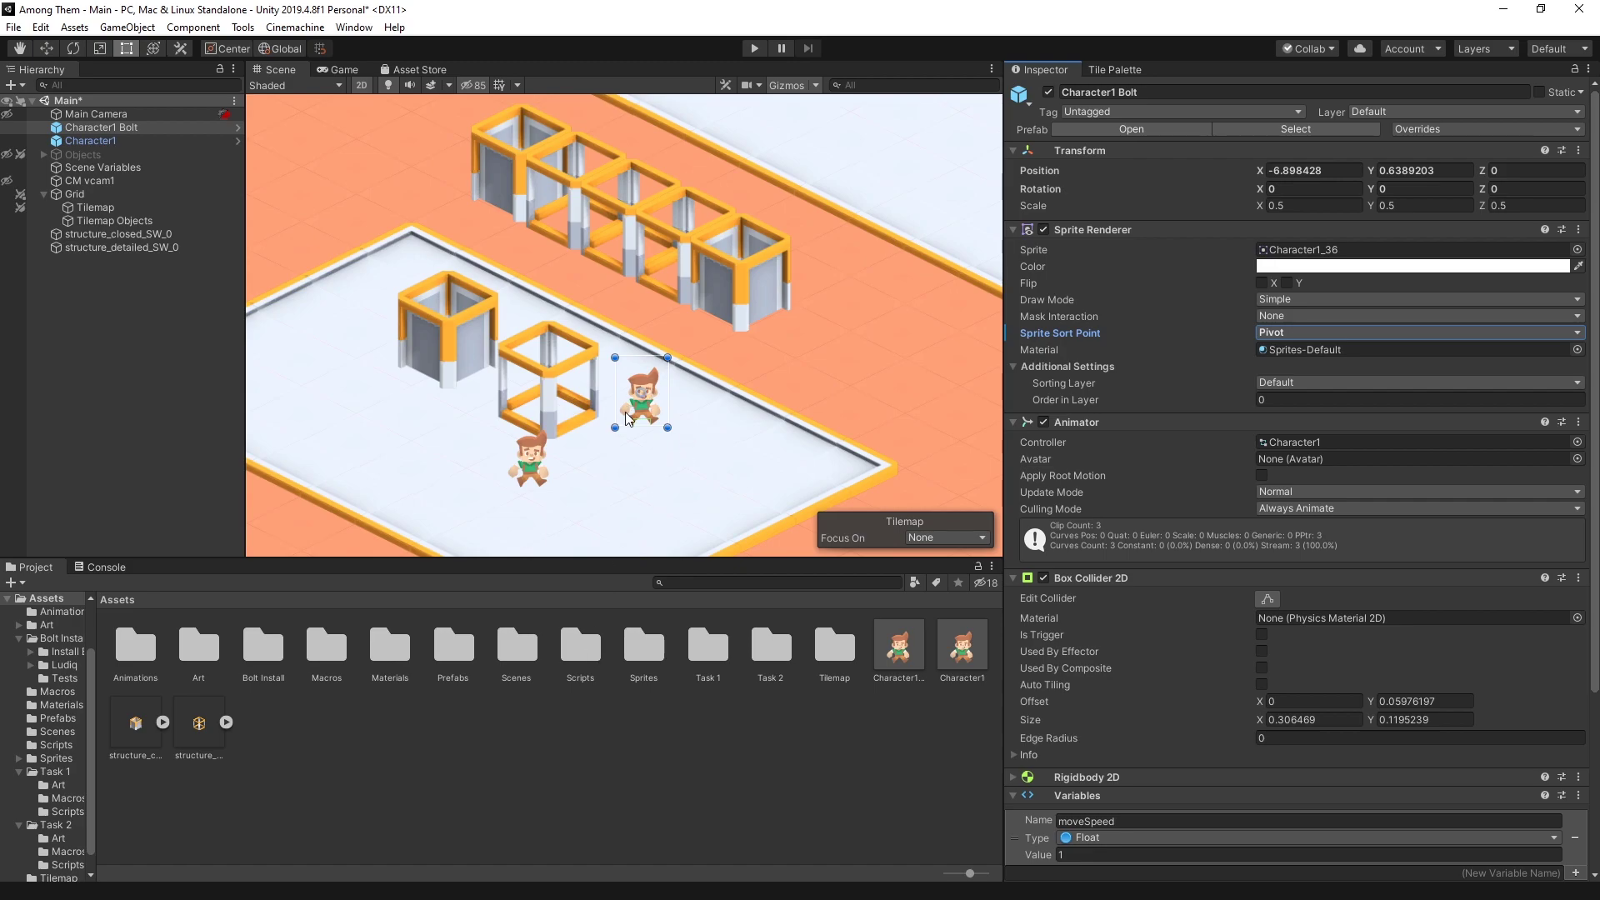
double_click(200, 646)
left_click(382, 661)
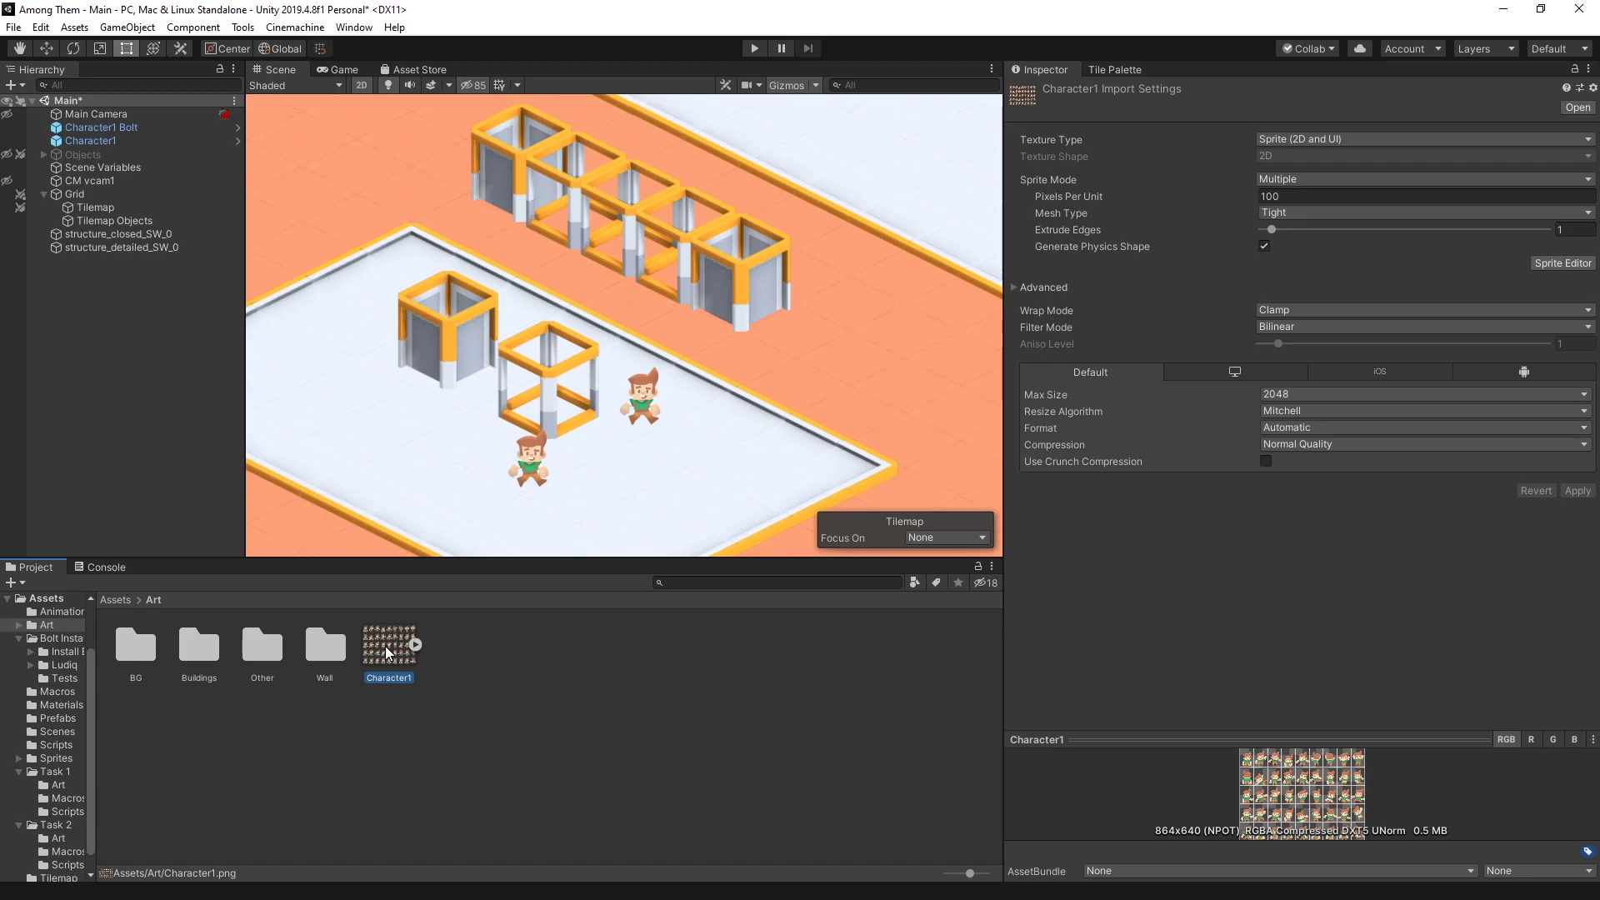
left_click(1542, 263)
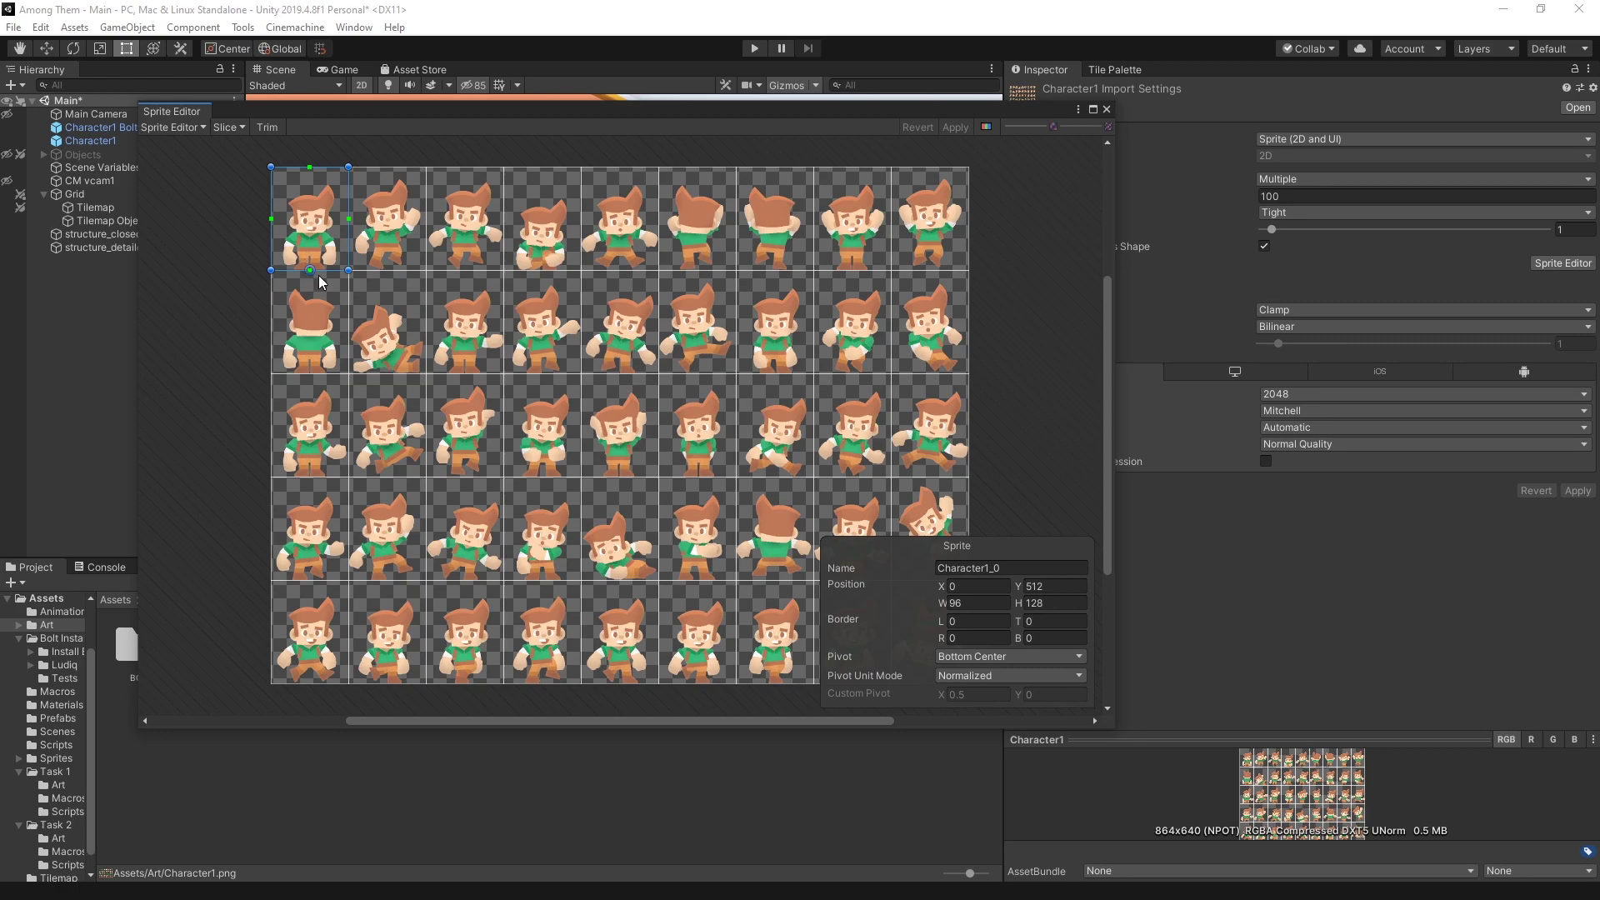
left_click(752, 47)
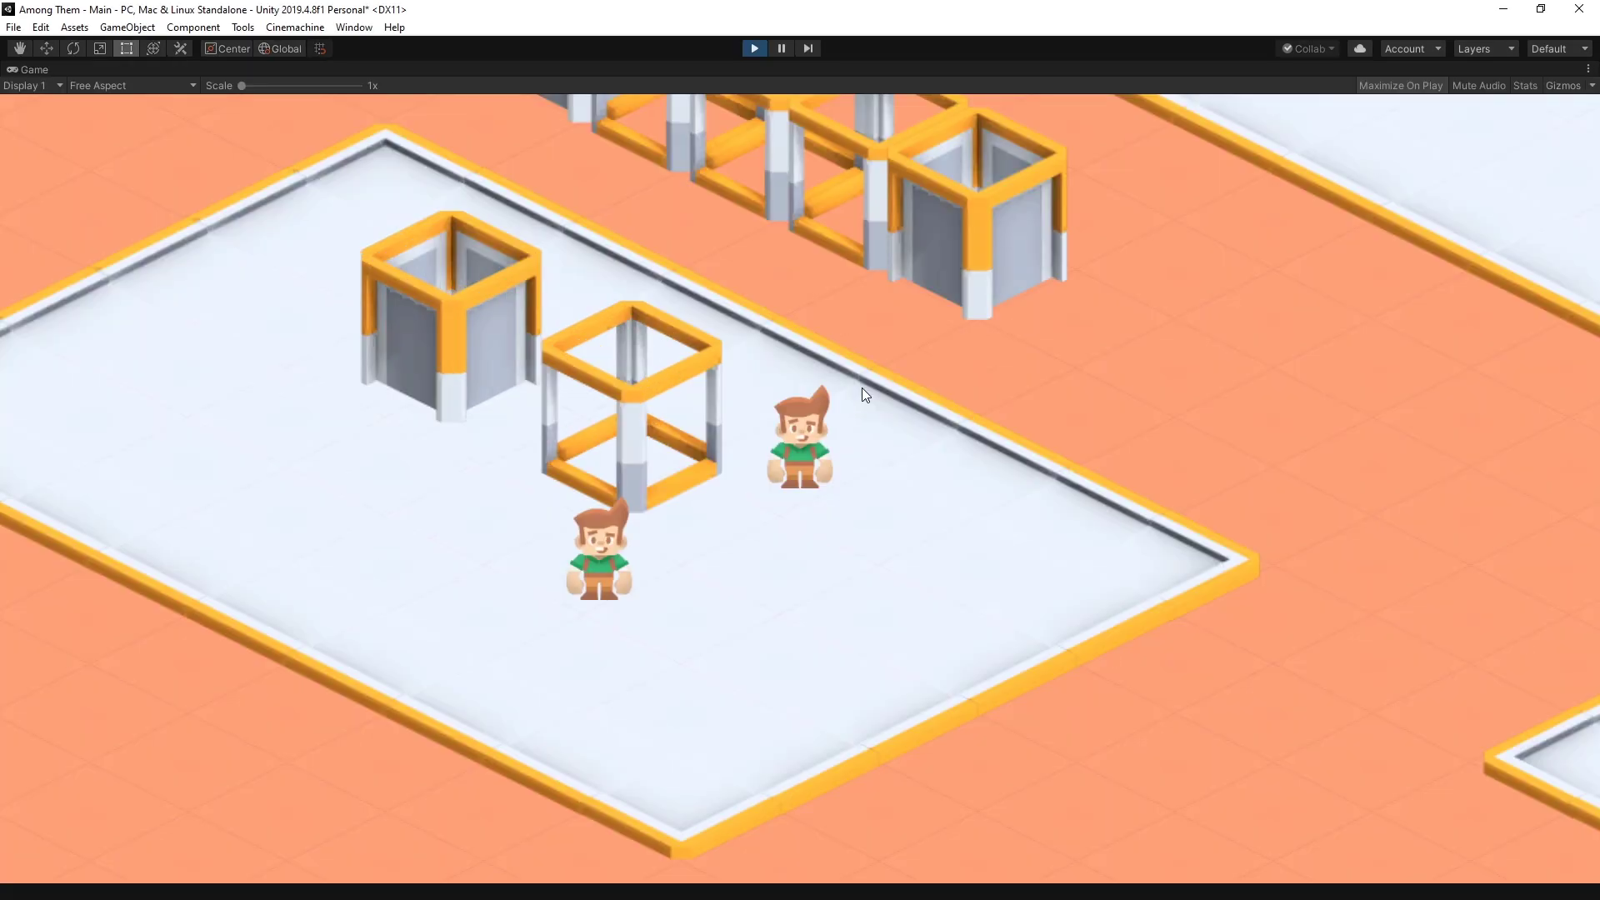
Walk the player between the hangars, far left, down onto the white platform and into the box frame
key("w")
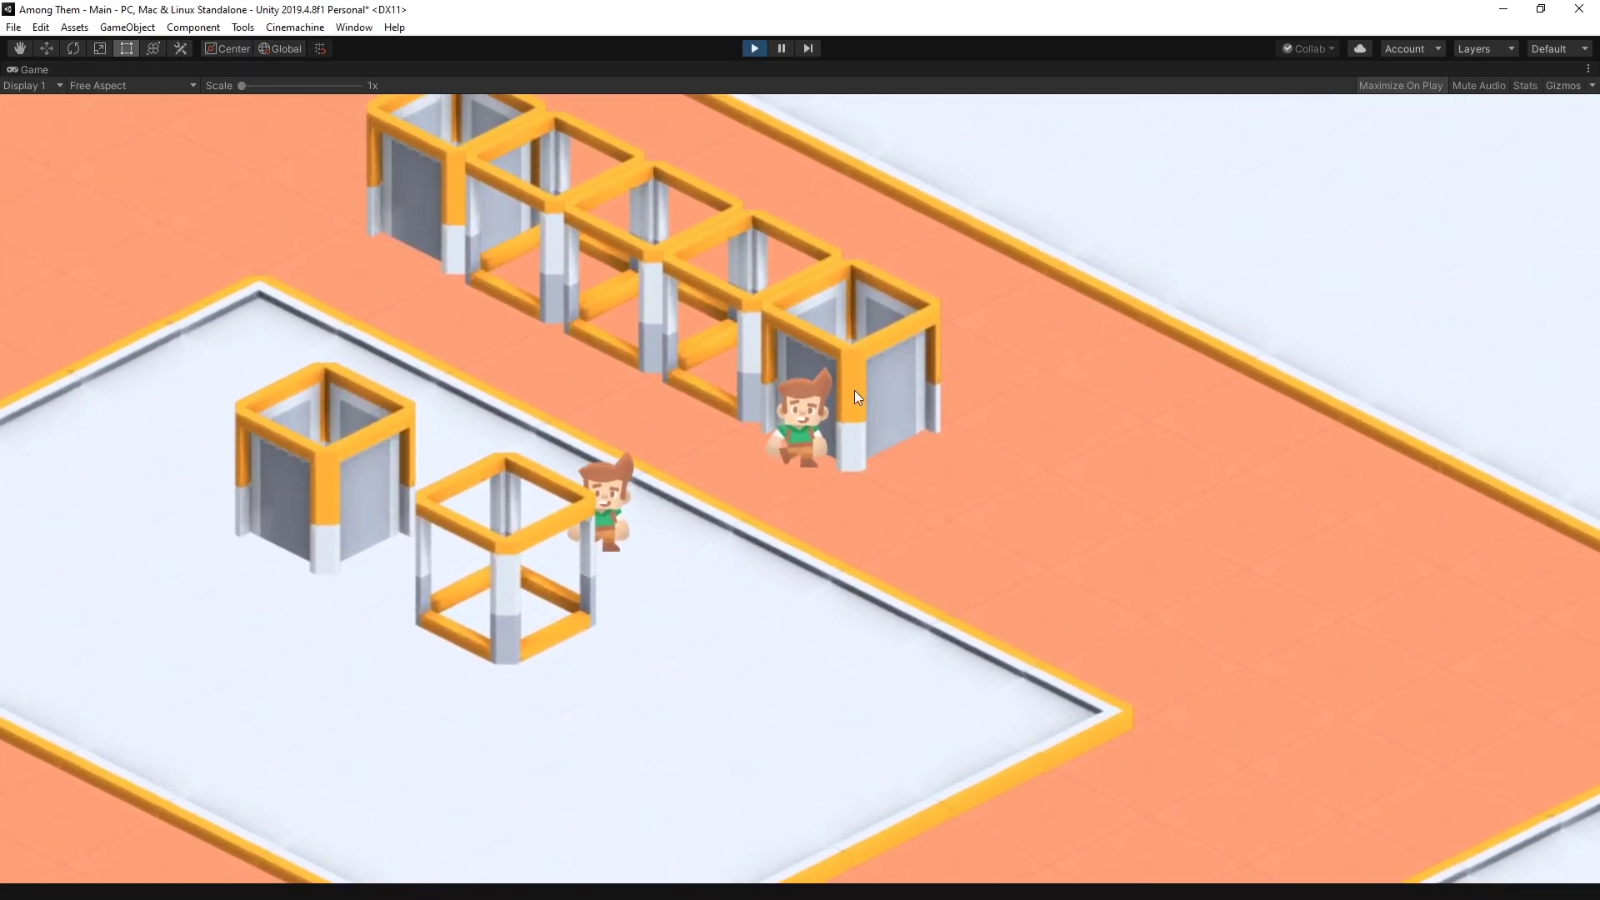
key("a")
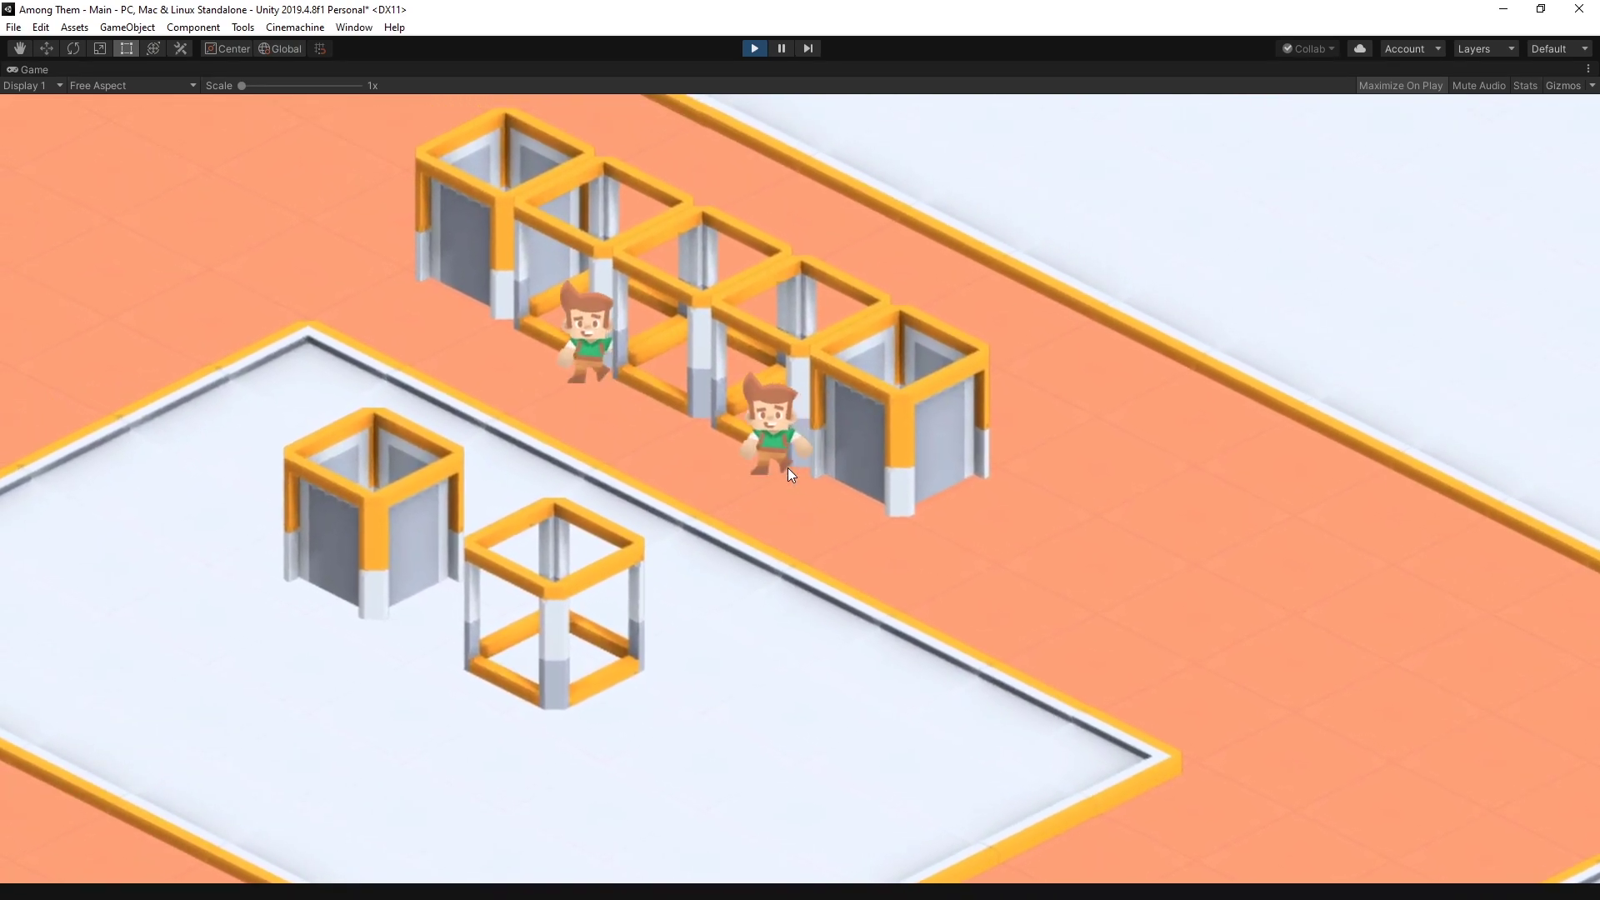
key("a")
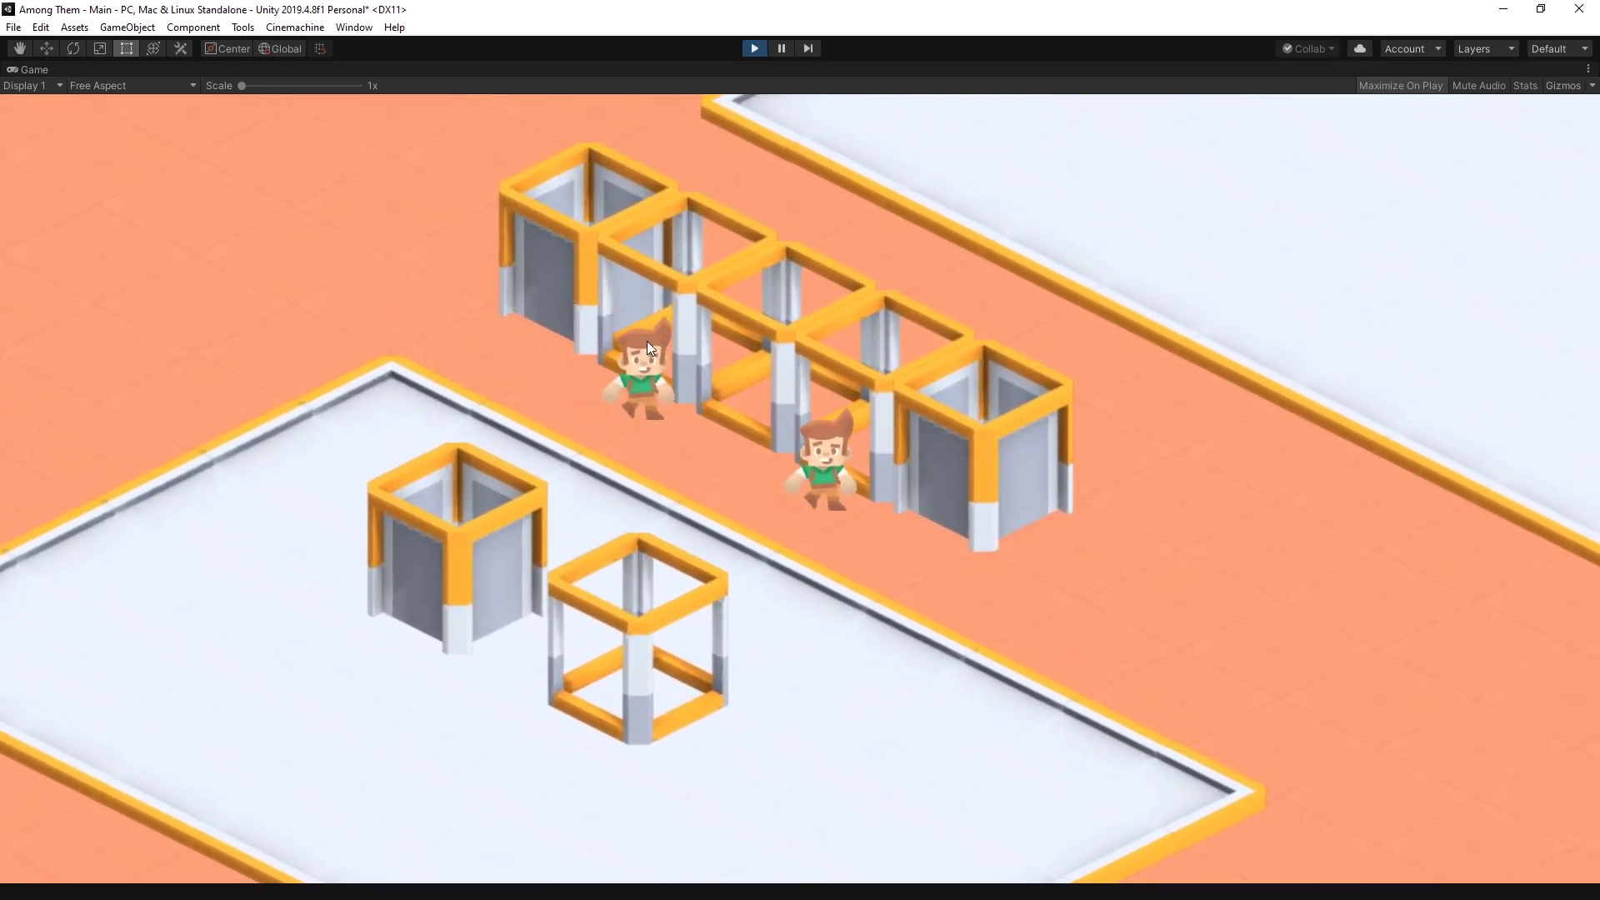
key("d")
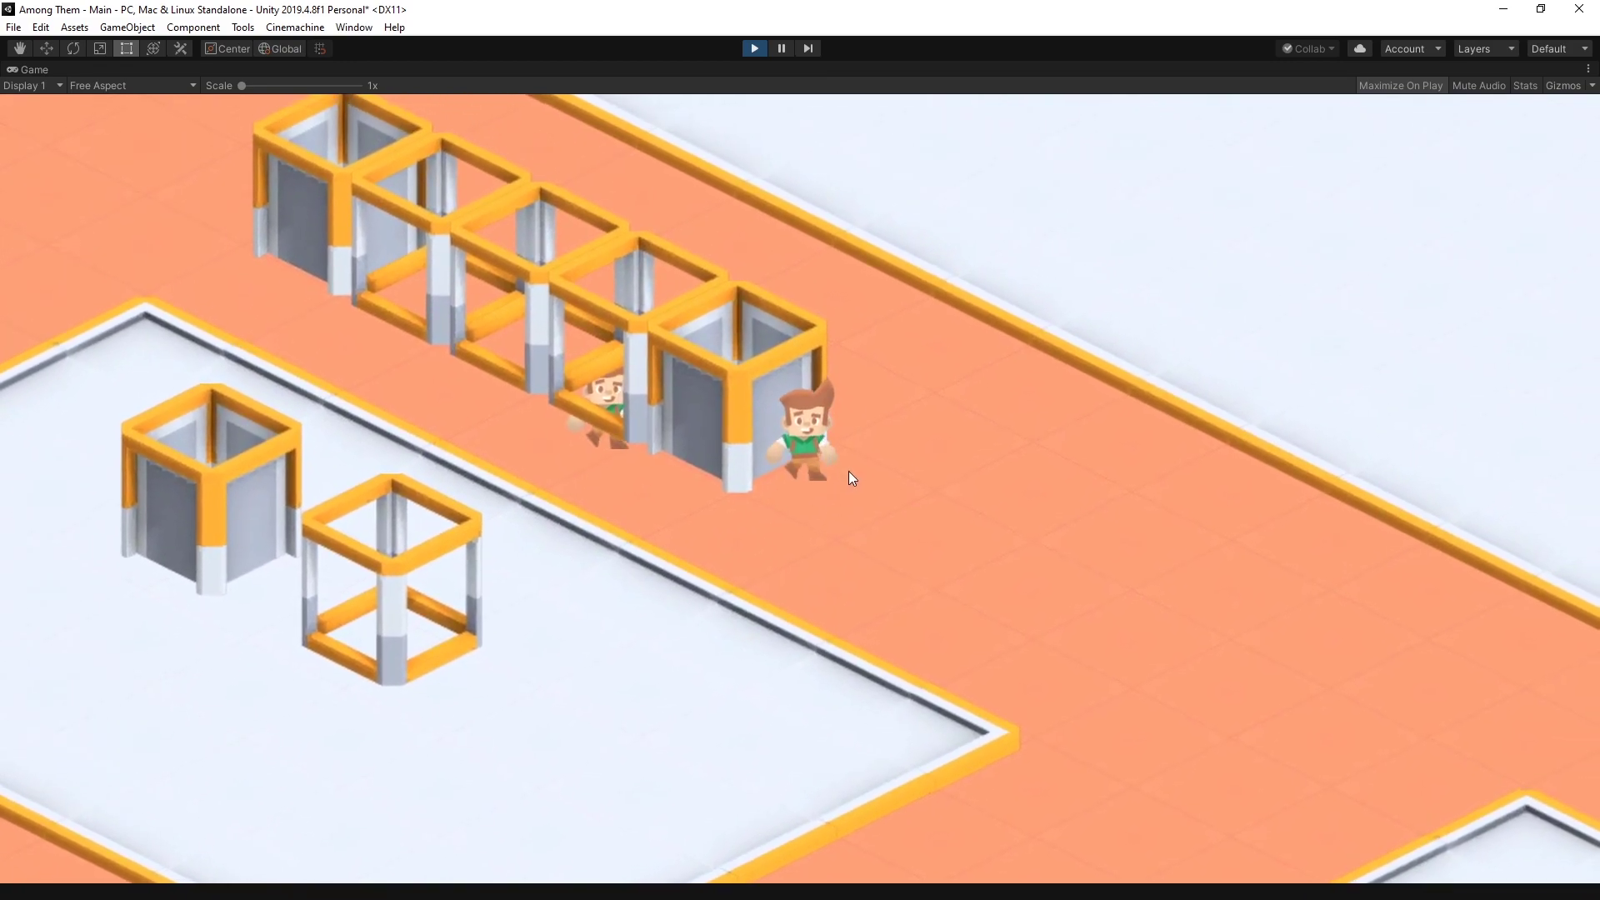
key("a")
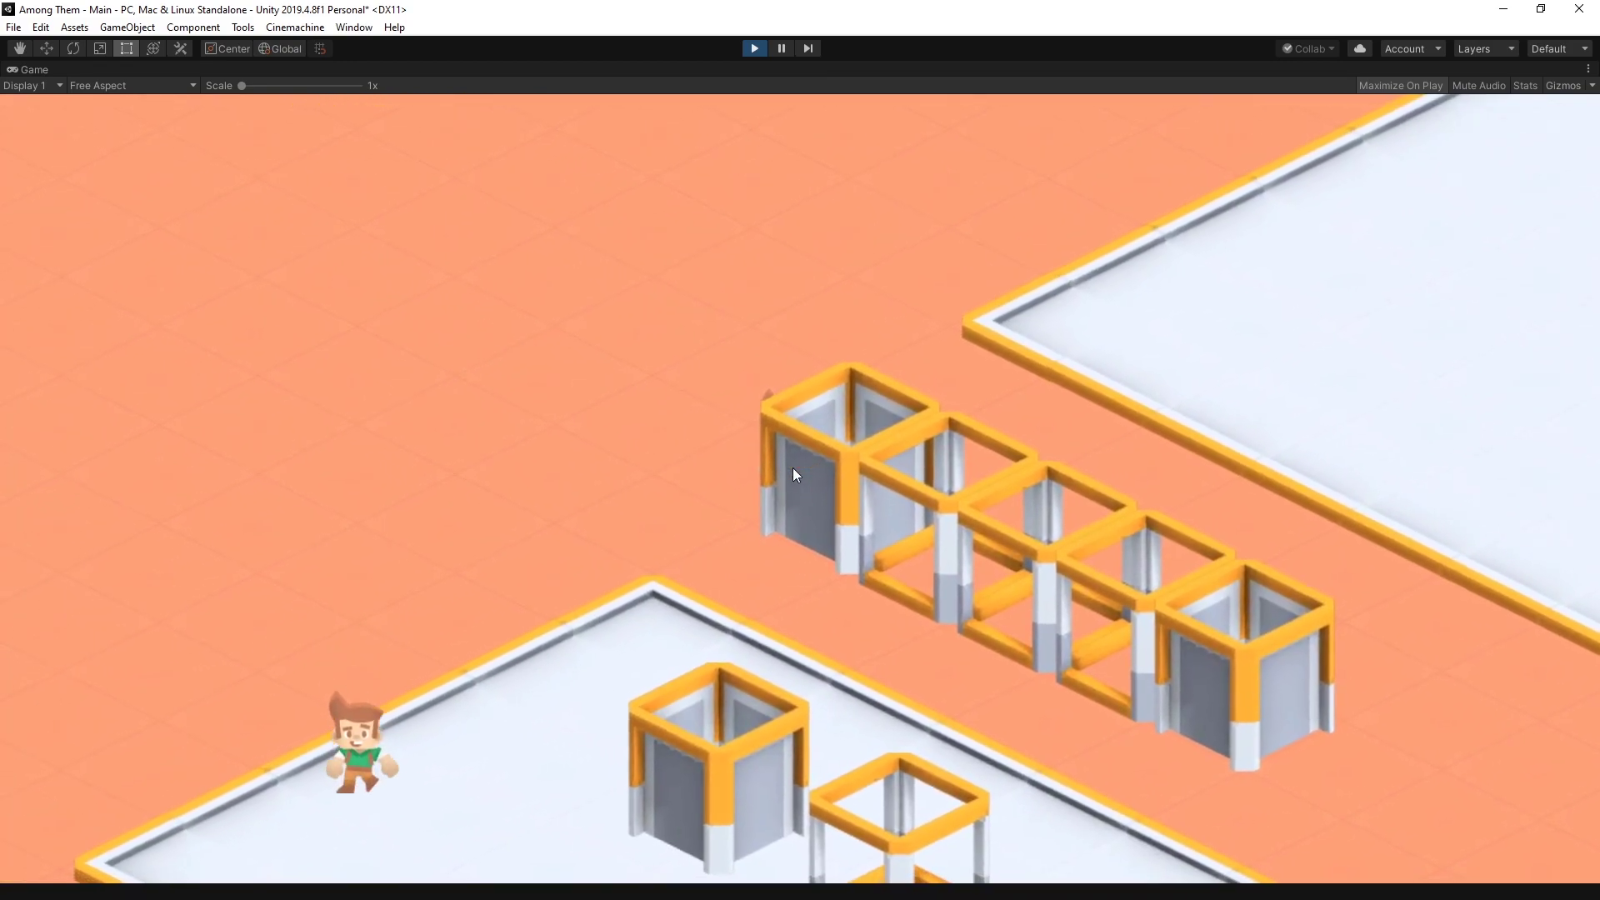
key("s")
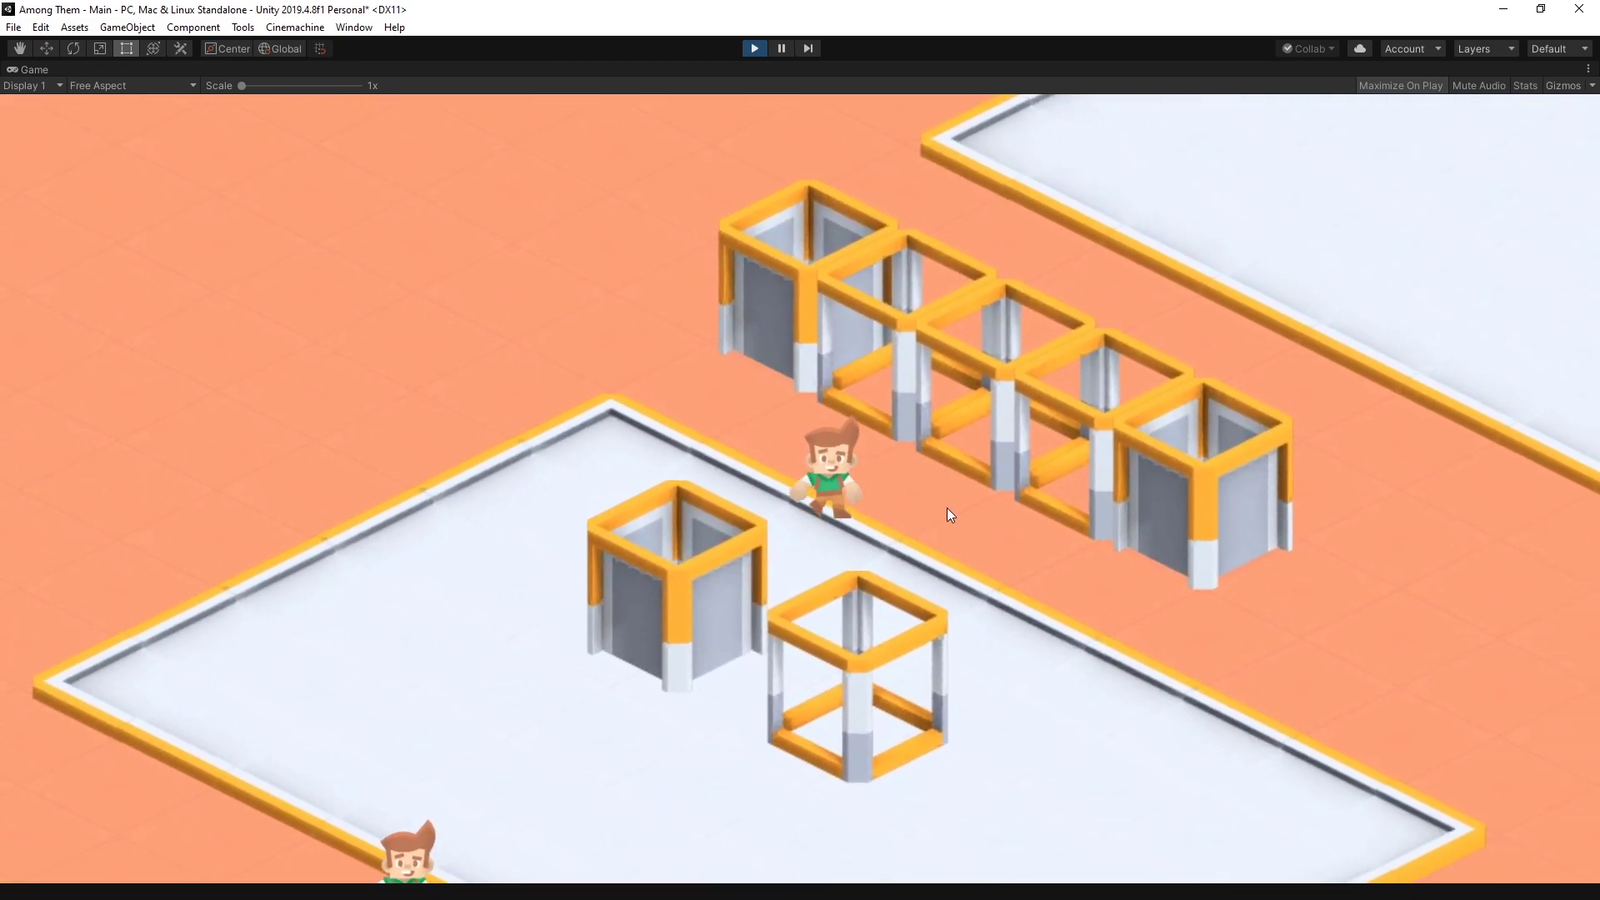
key("s")
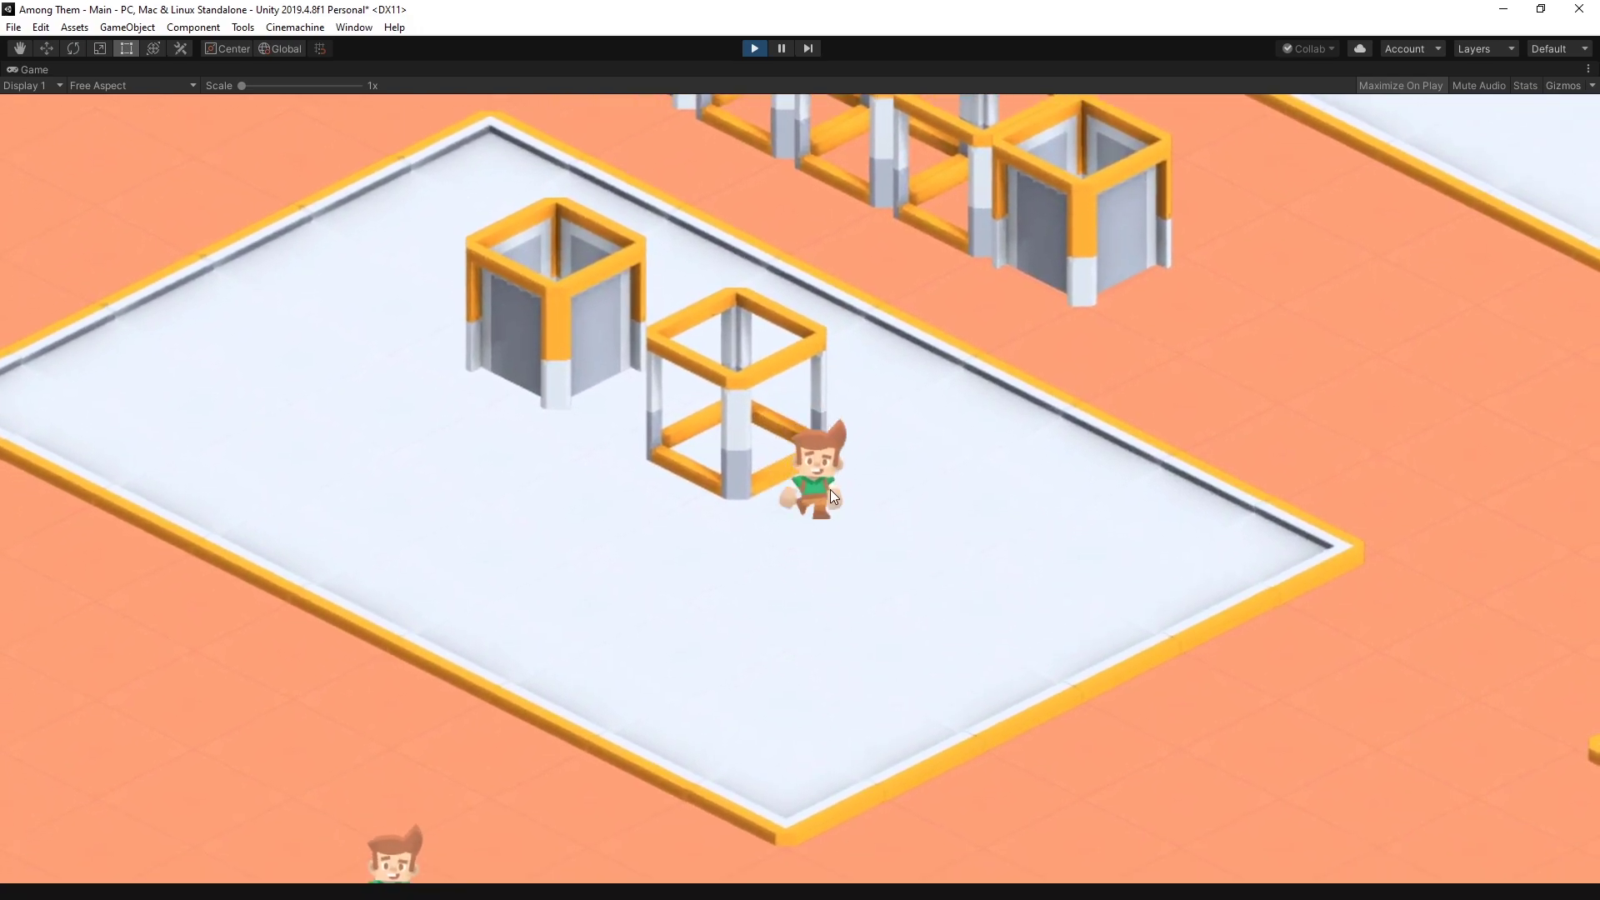
key("a")
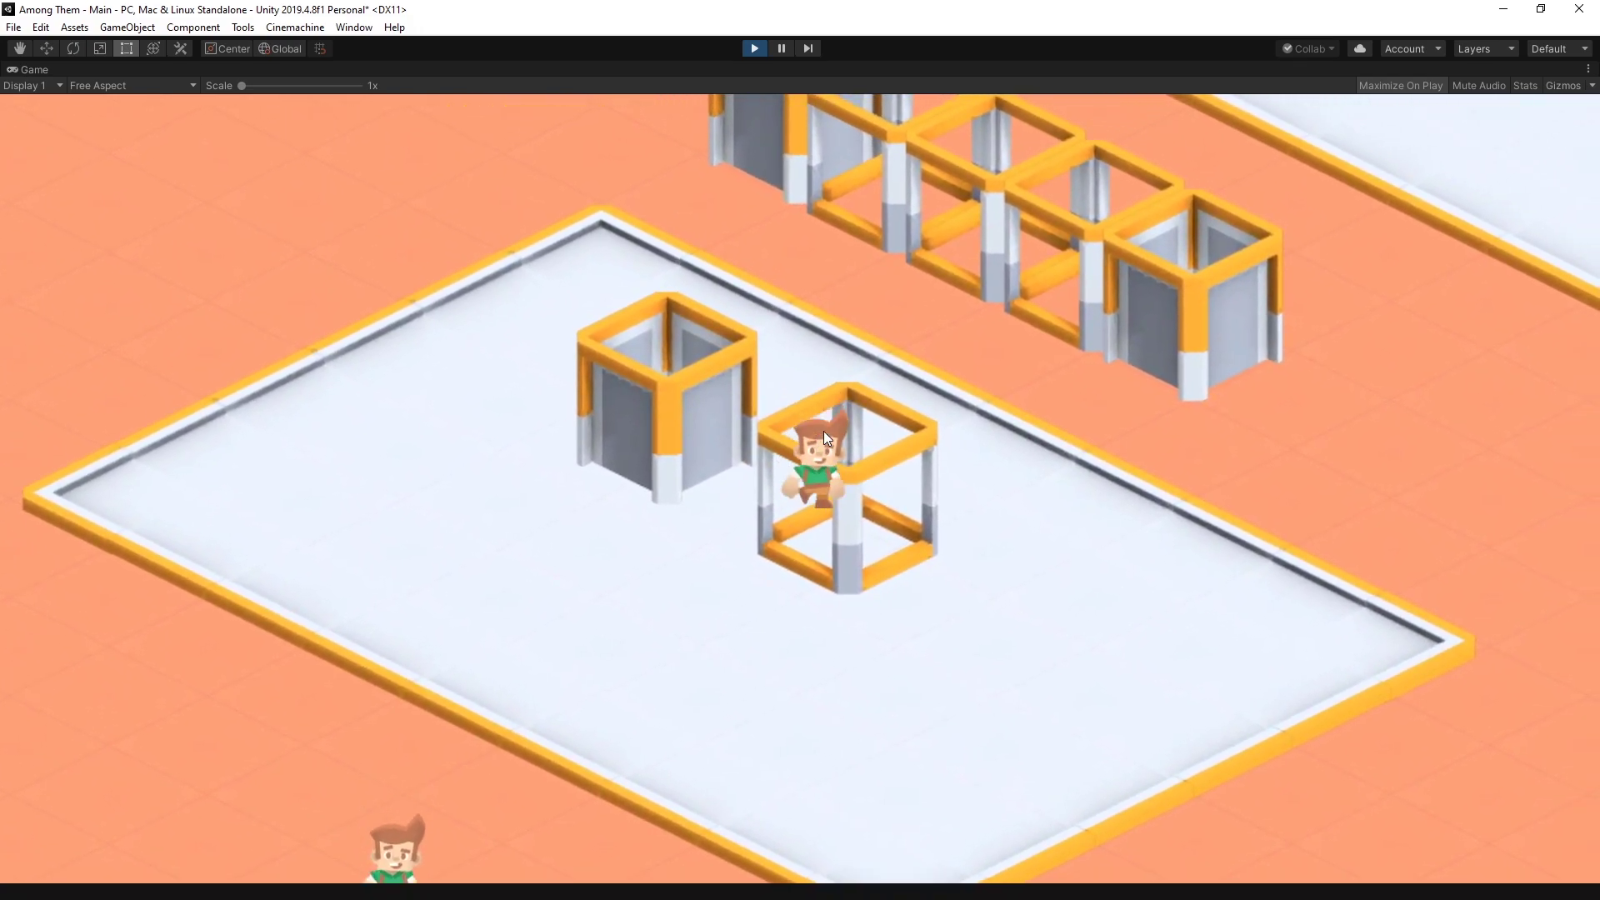
key("s")
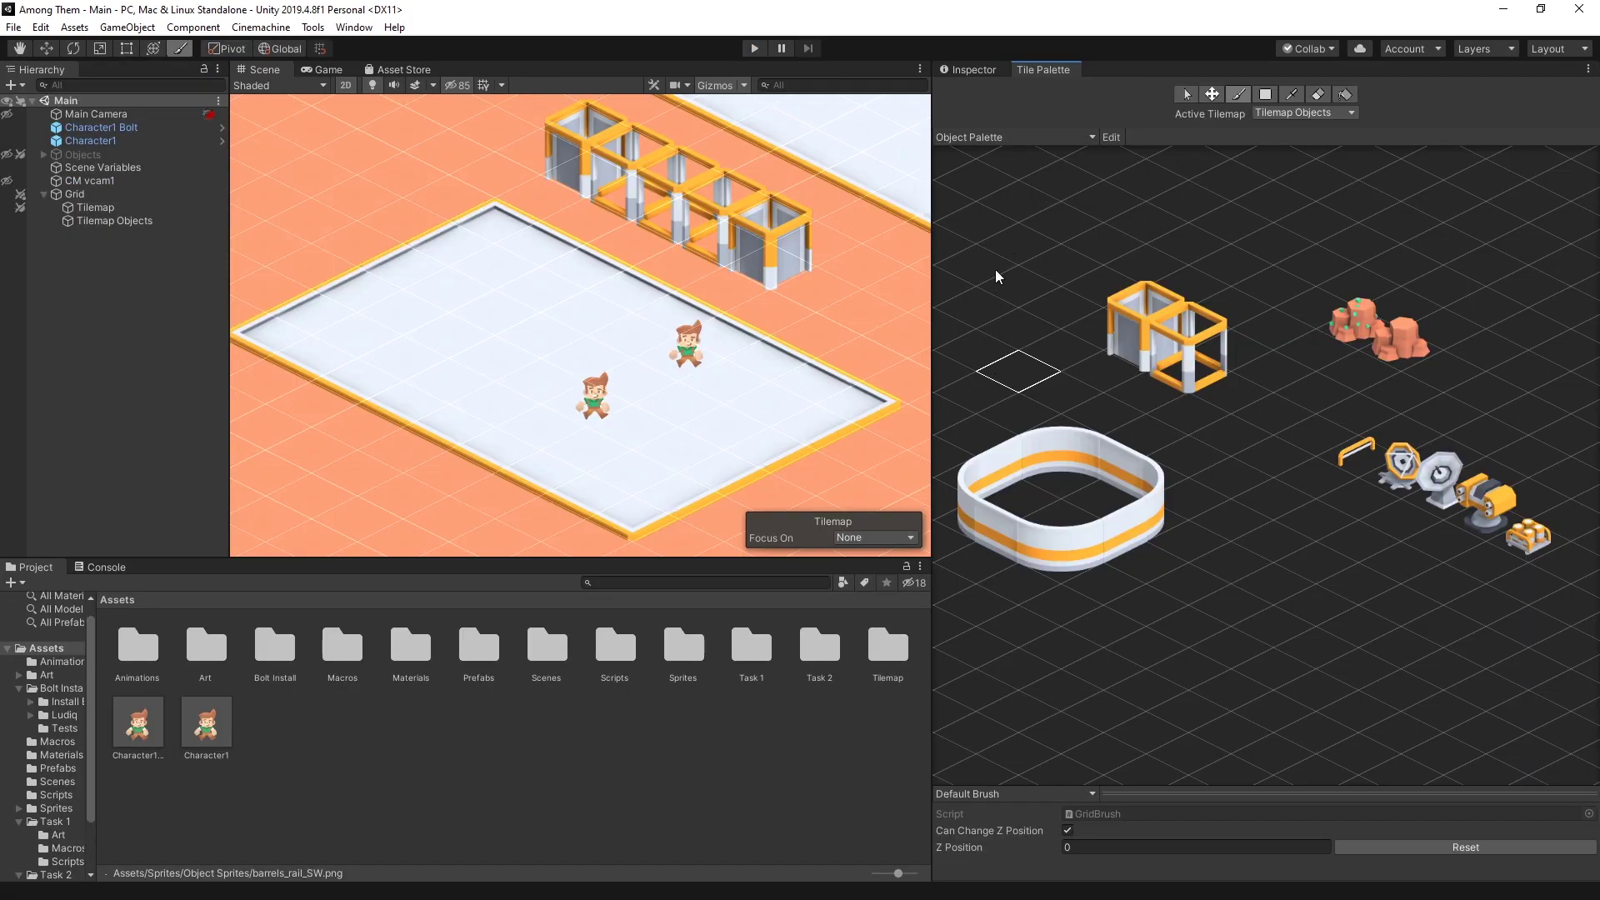
Paint two turrets onto the small platforms from the Tile Palette
scroll(979, 388, "up", 1)
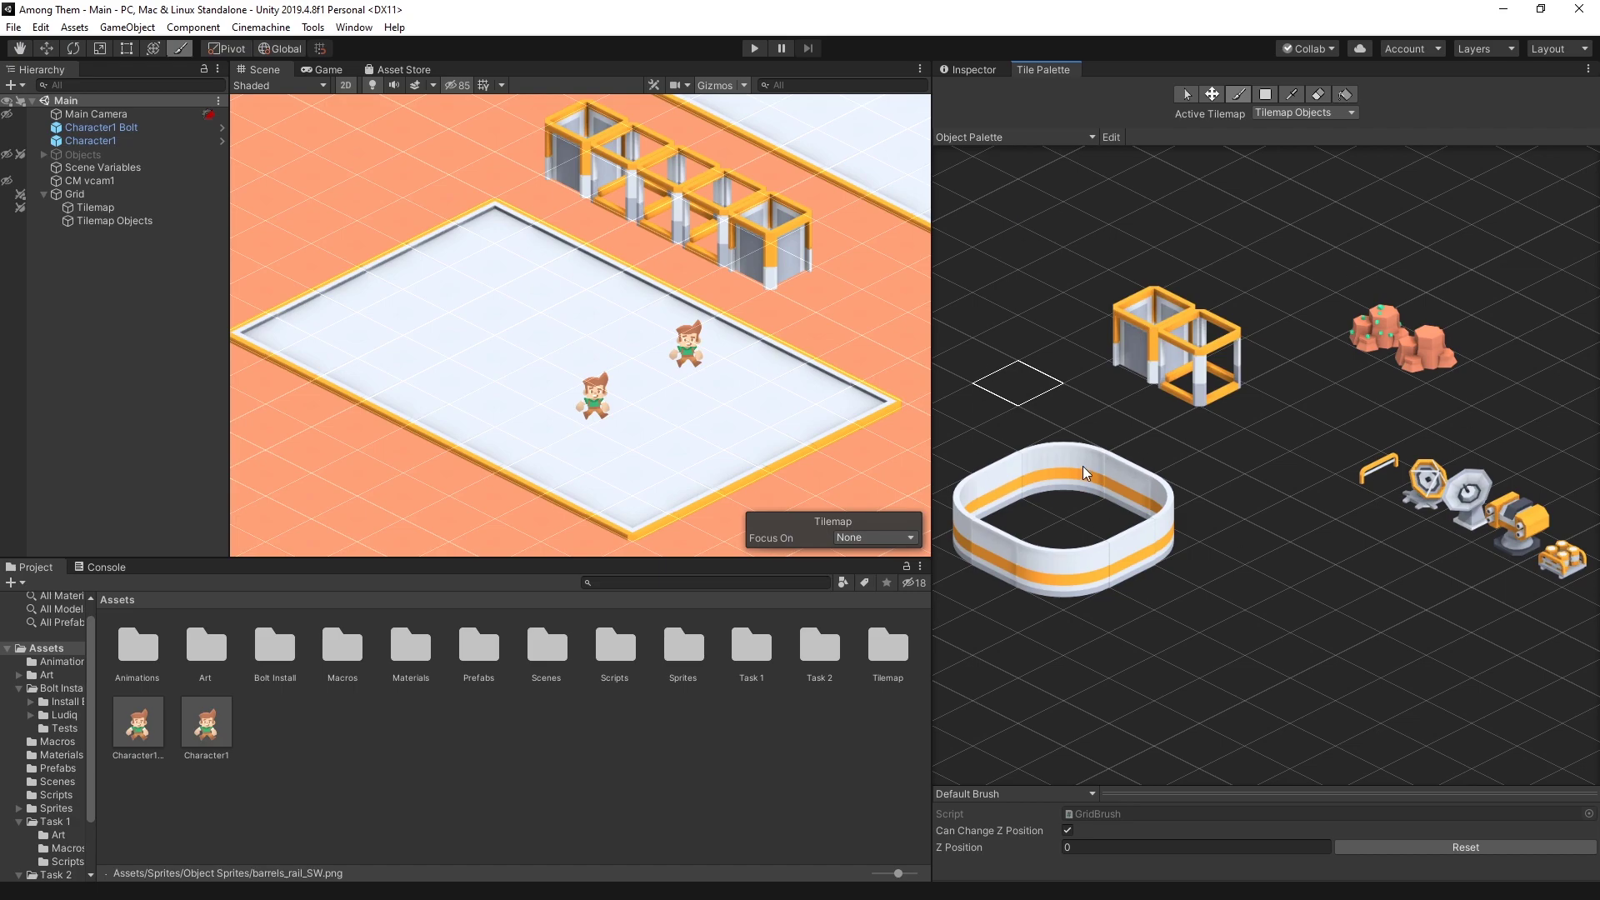
scroll(1350, 450, "down", 2)
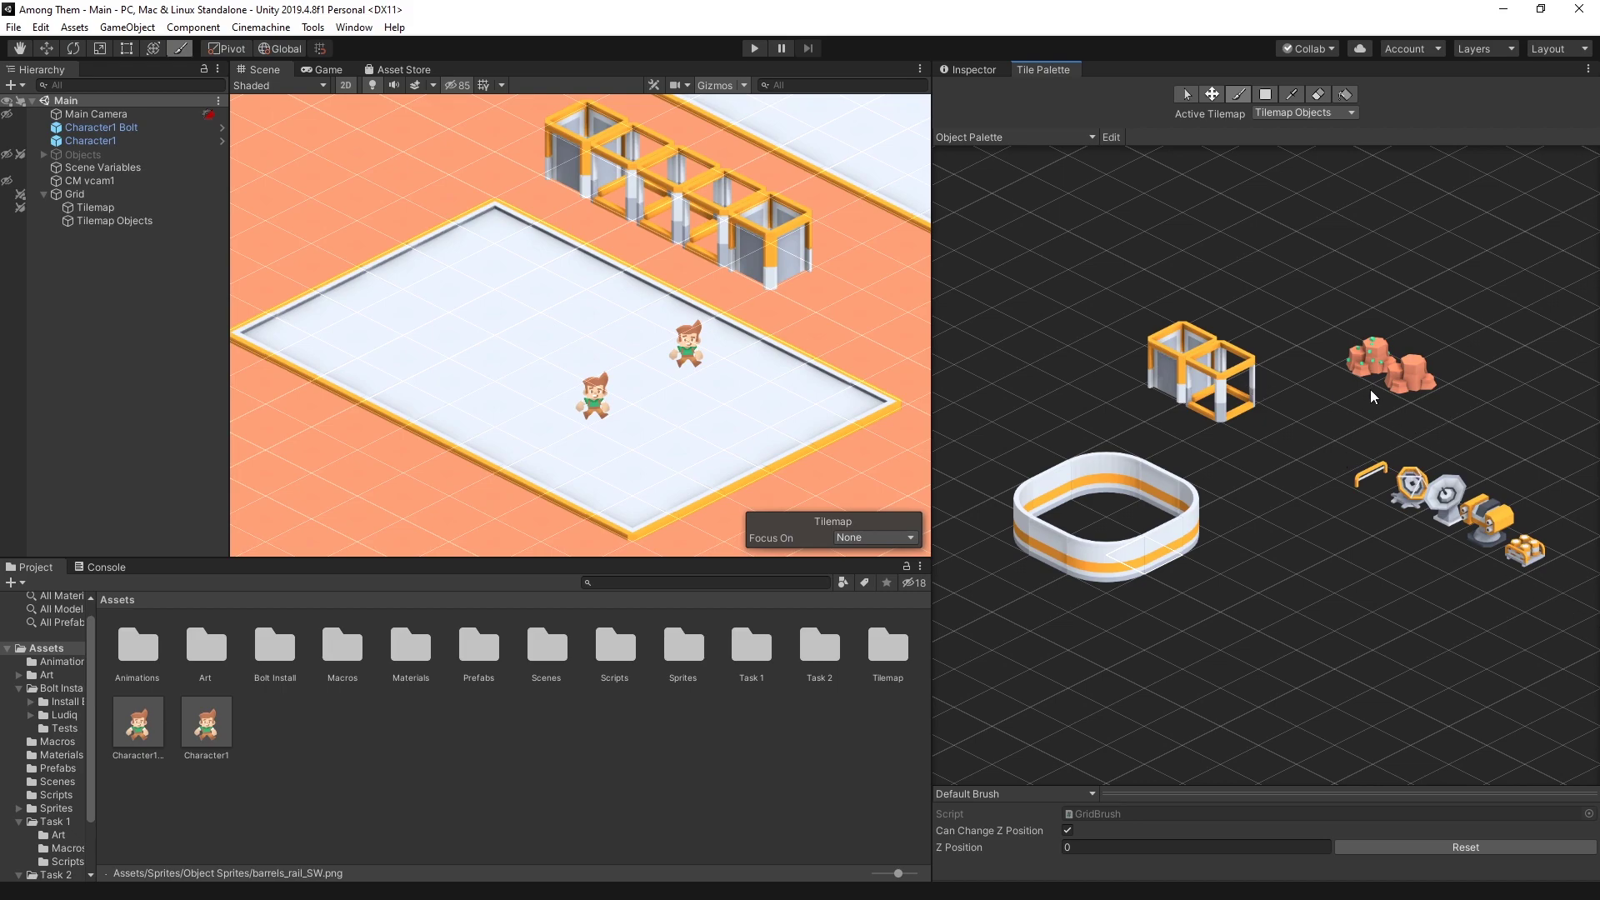
scroll(553, 322, "down", 5)
key("u")
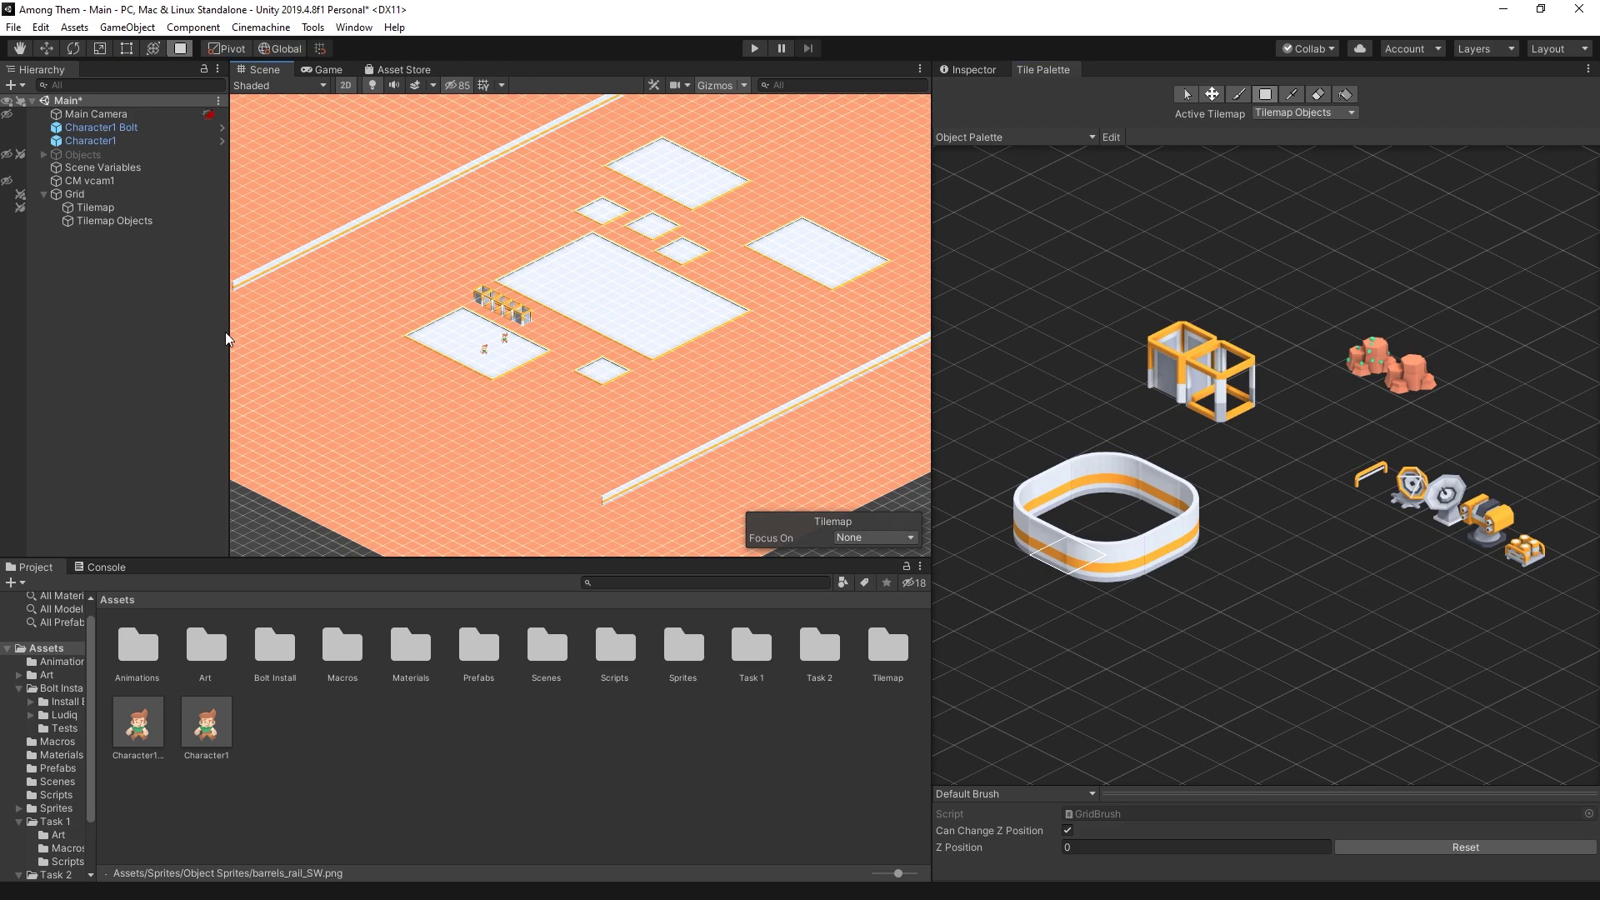
scroll(625, 411, "up", 3)
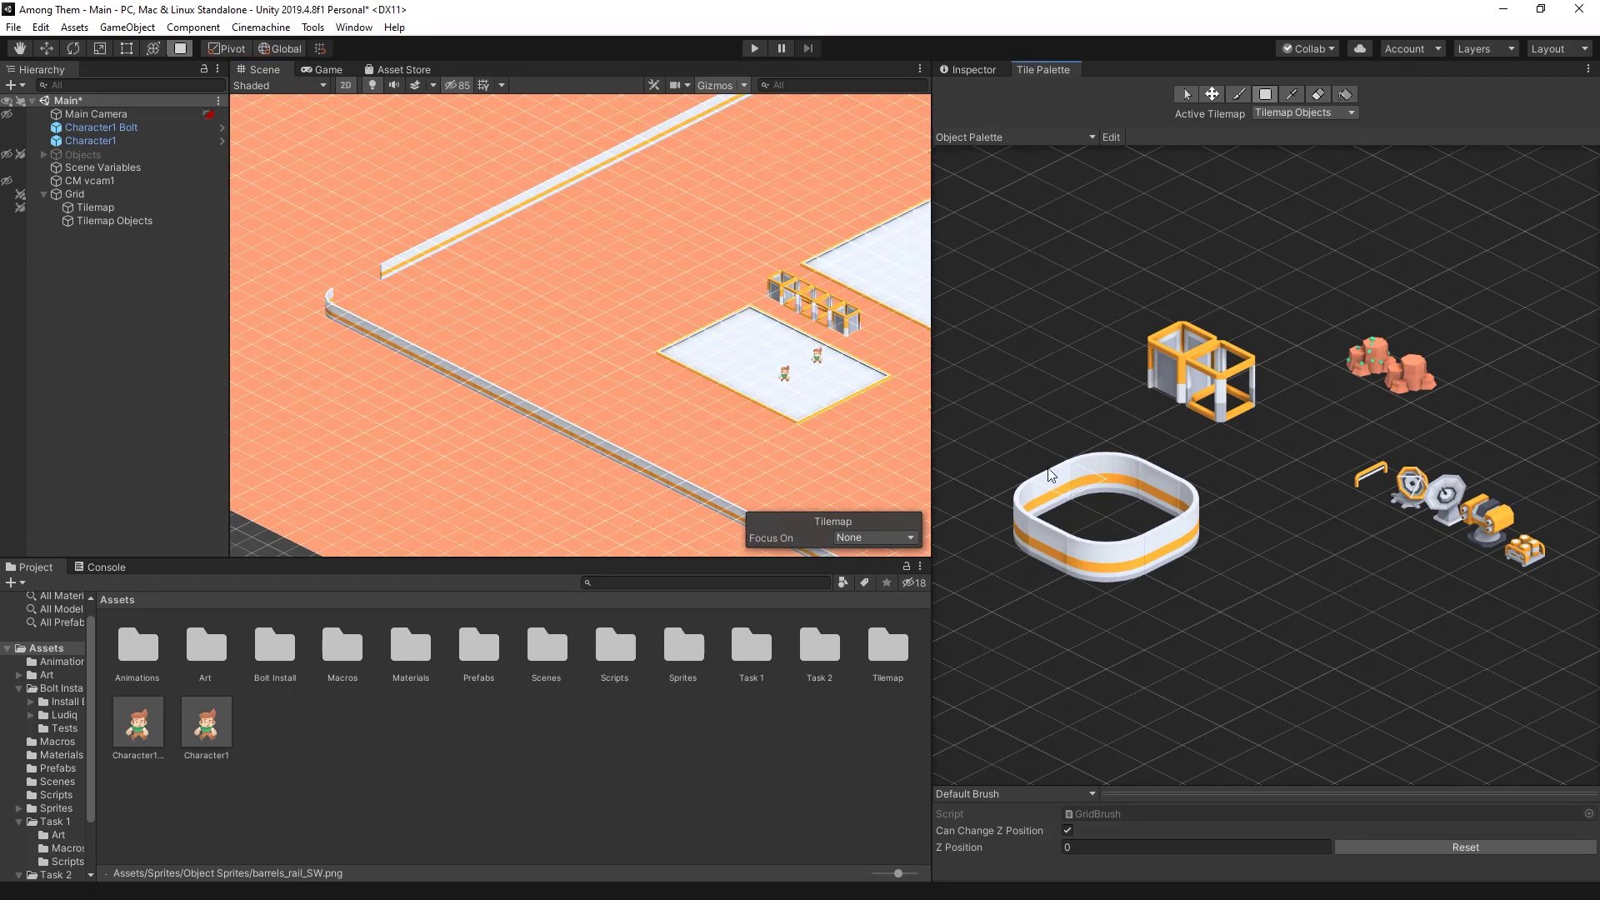
scroll(783, 413, "down", 5)
scroll(916, 421, "up", 3)
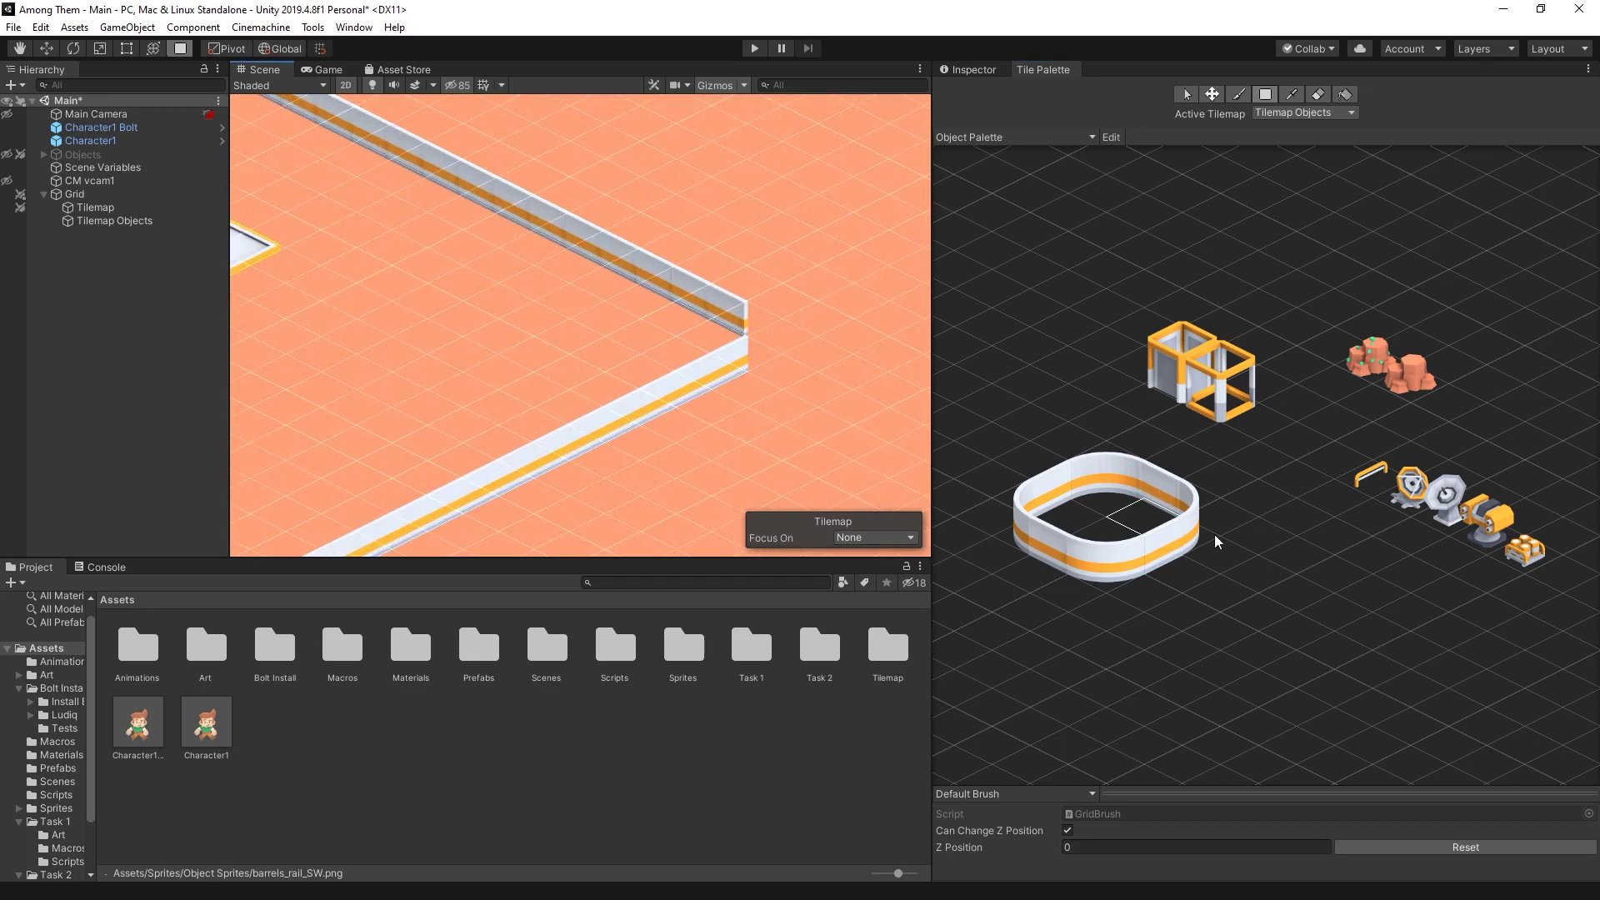
scroll(525, 429, "down", 5)
scroll(525, 429, "up", 2)
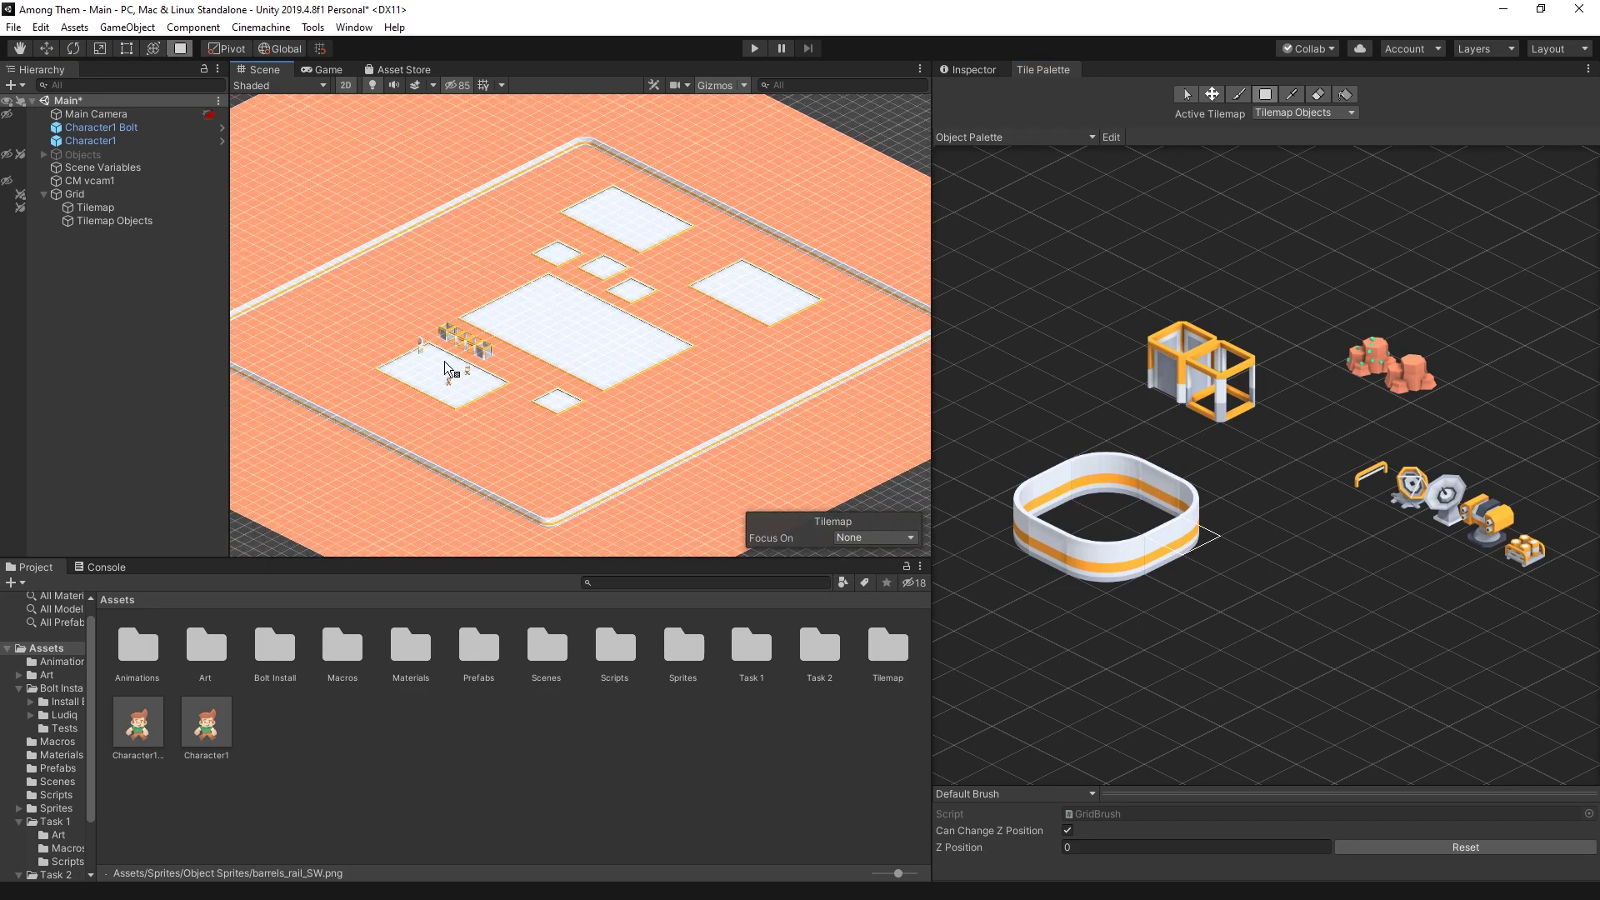
scroll(395, 301, "up", 6)
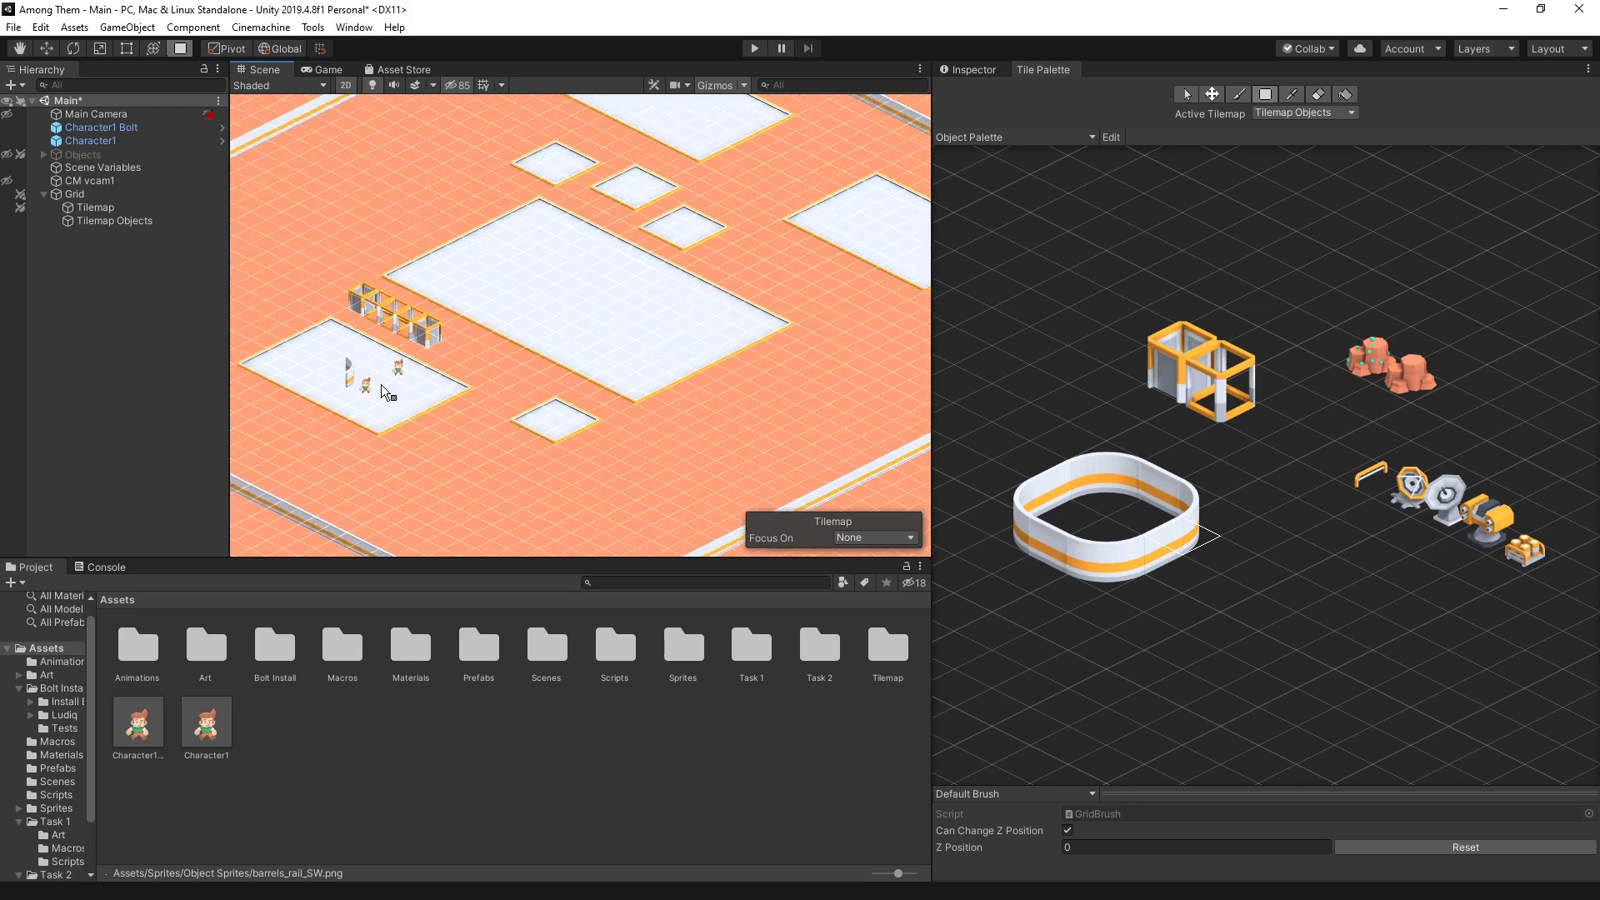
scroll(395, 300, "down", 5)
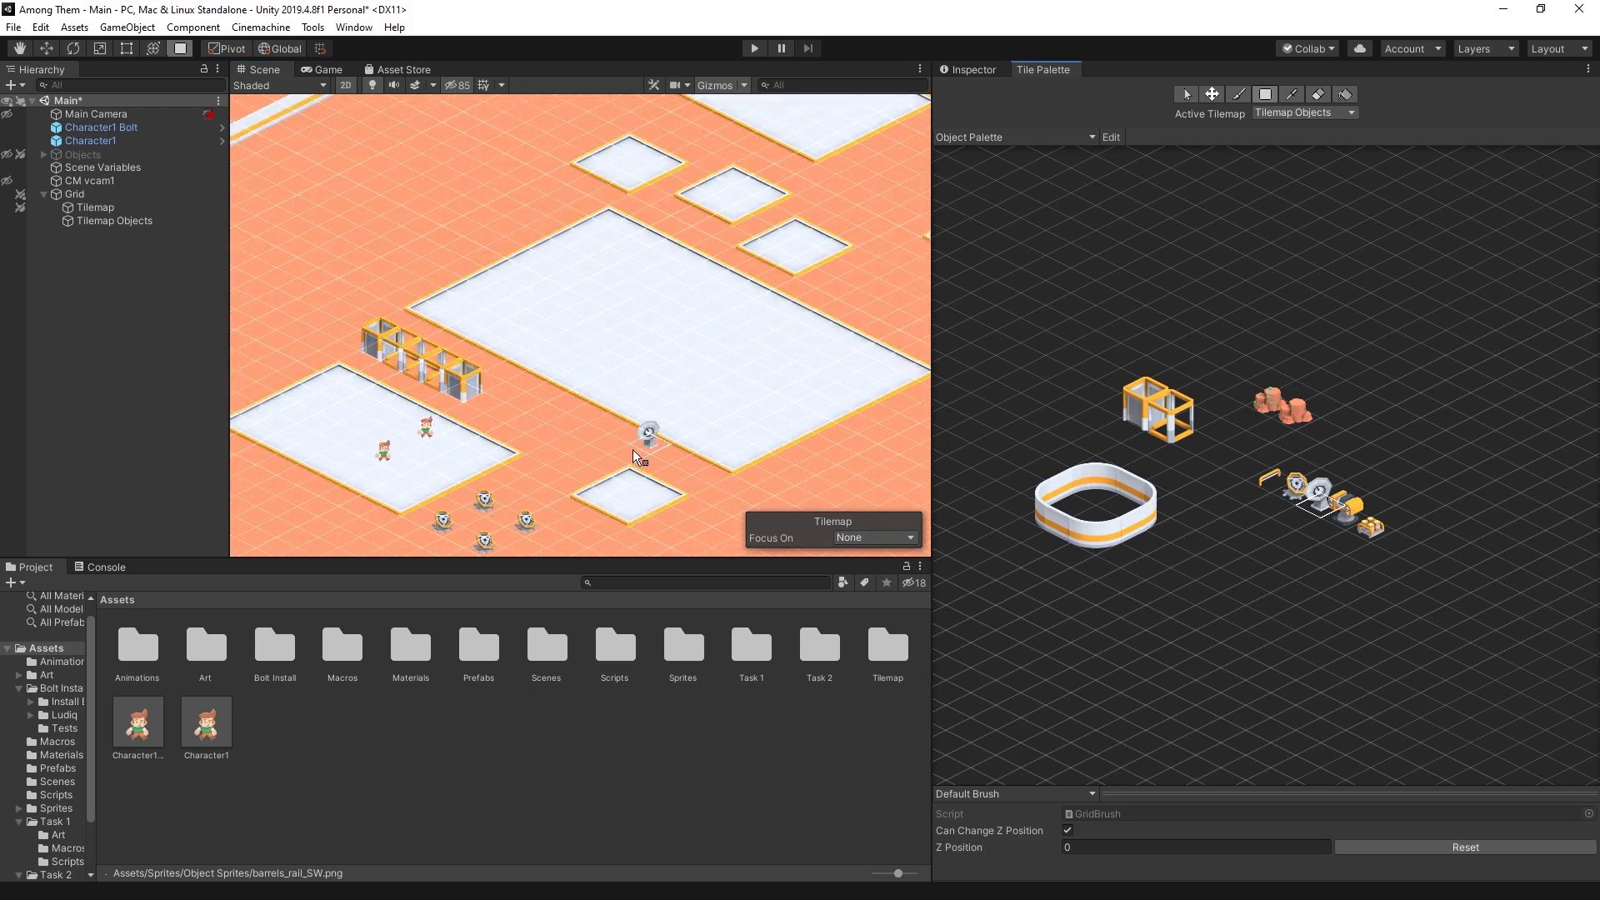
left_click(716, 190)
left_click(789, 215)
left_click(844, 260)
scroll(581, 325, "down", 3)
scroll(581, 325, "up", 3)
Paint barrel boxes beside the turrets and rocks near the bottom of the floor
left_click(1371, 529)
left_click(680, 203)
left_click(581, 177)
scroll(581, 182, "down", 2)
scroll(758, 400, "up", 2)
left_click(1279, 407)
scroll(529, 543, "down", 3)
left_click(542, 540)
scroll(259, 381, "down", 2)
Box-fill a row of barrel-rail tiles on the floor, then deactivate Character1
key("b")
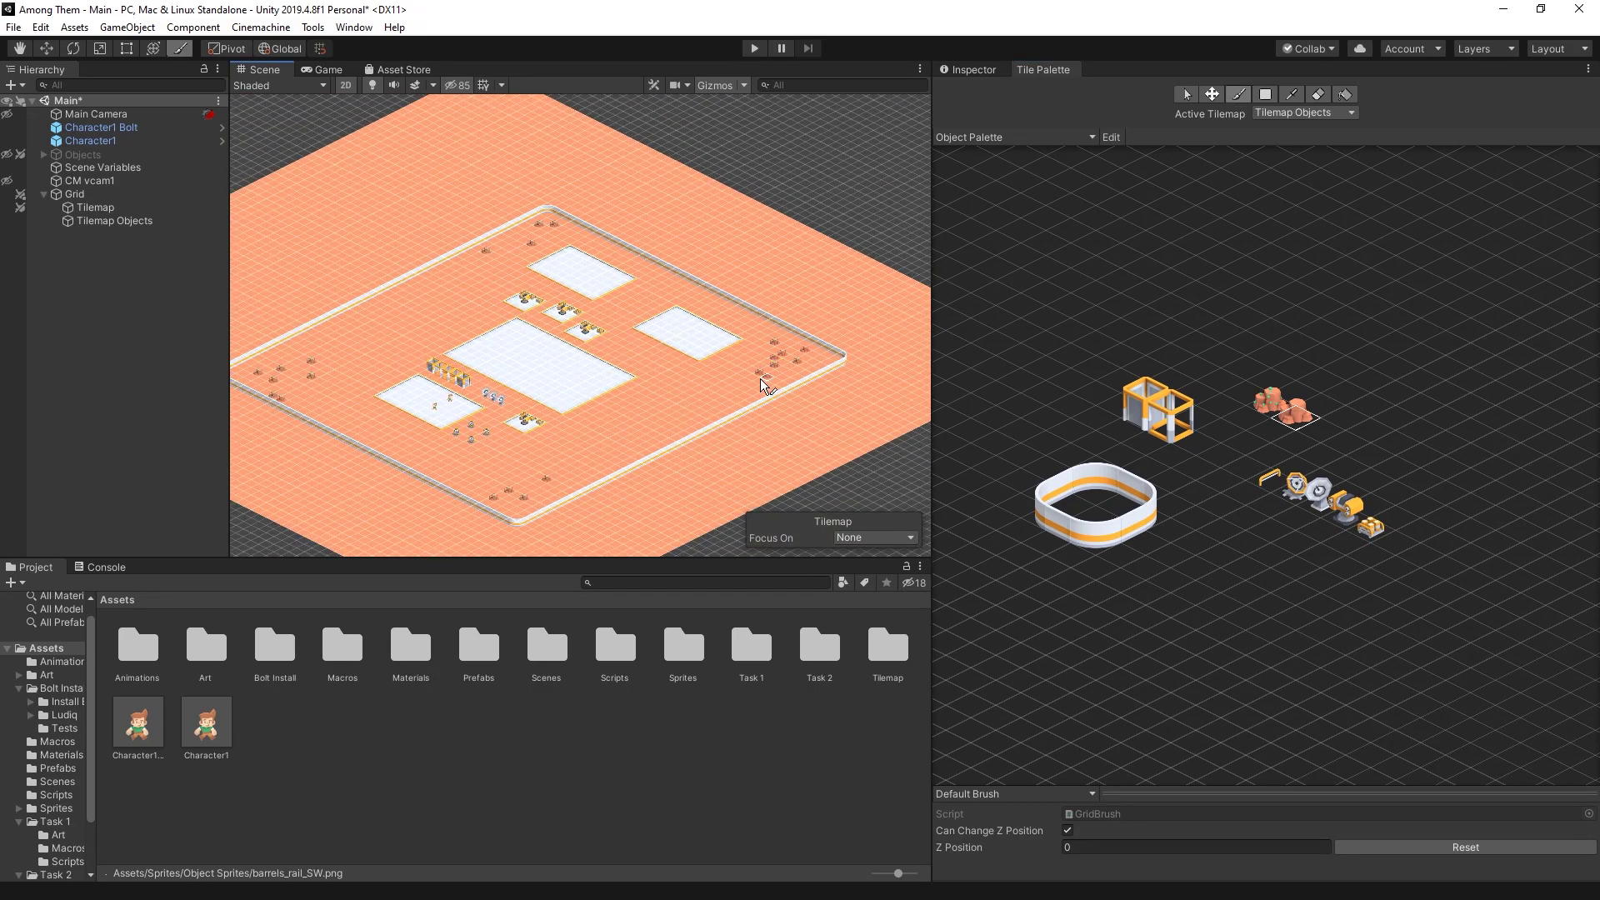
key("u")
scroll(550, 375, "up", 4)
left_click_drag(615, 483, 722, 445)
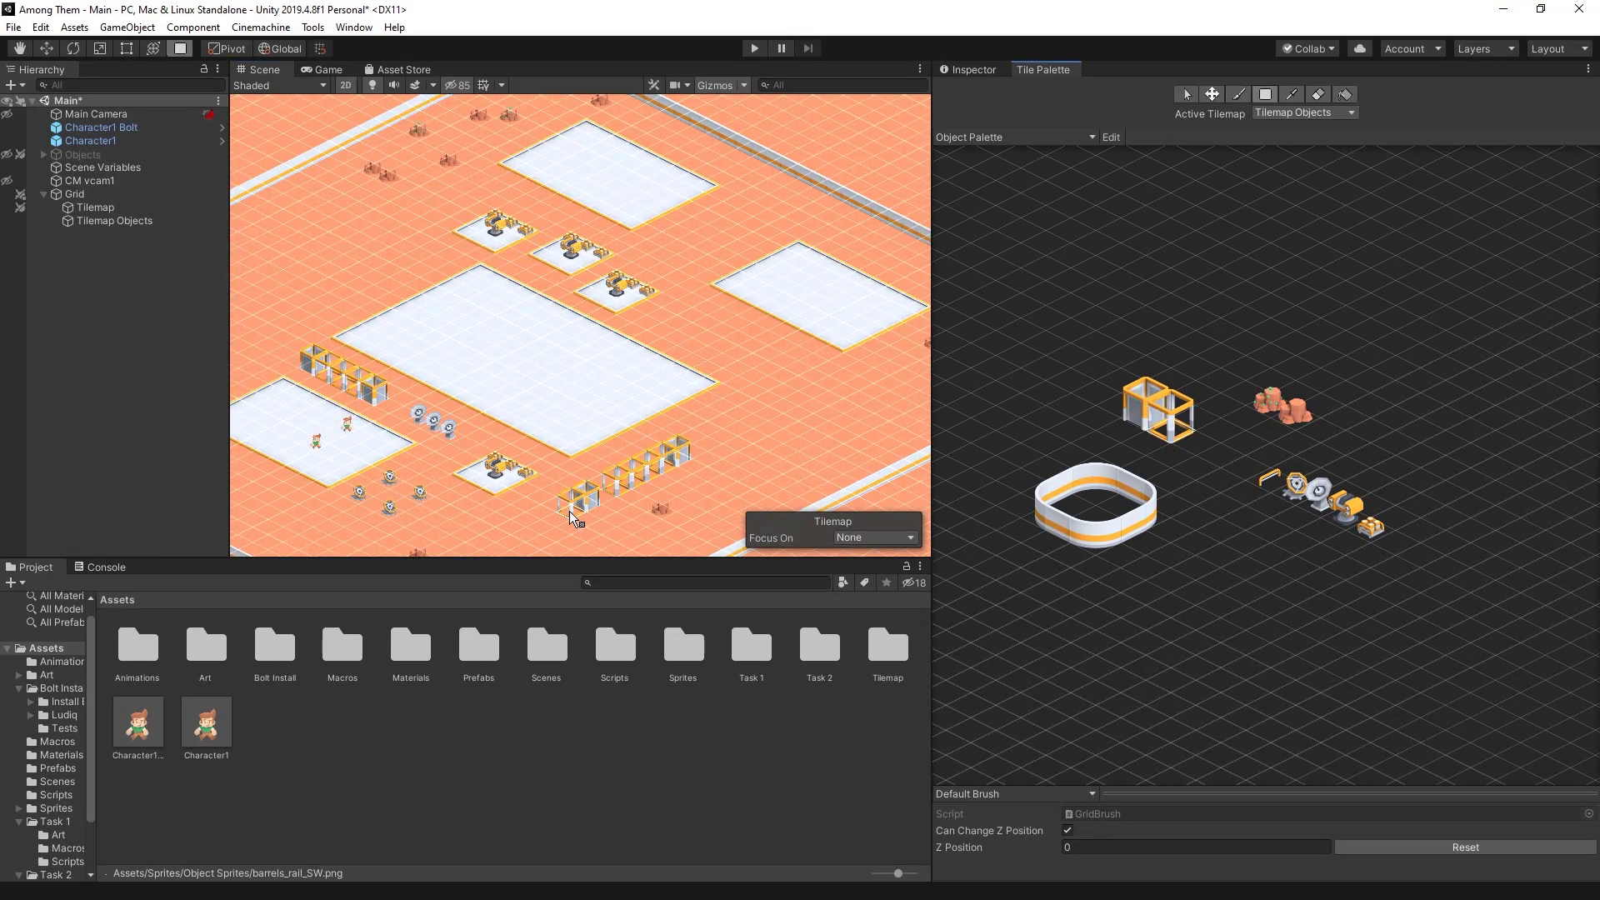
scroll(266, 492, "up", 2)
left_click(967, 69)
left_click(976, 92)
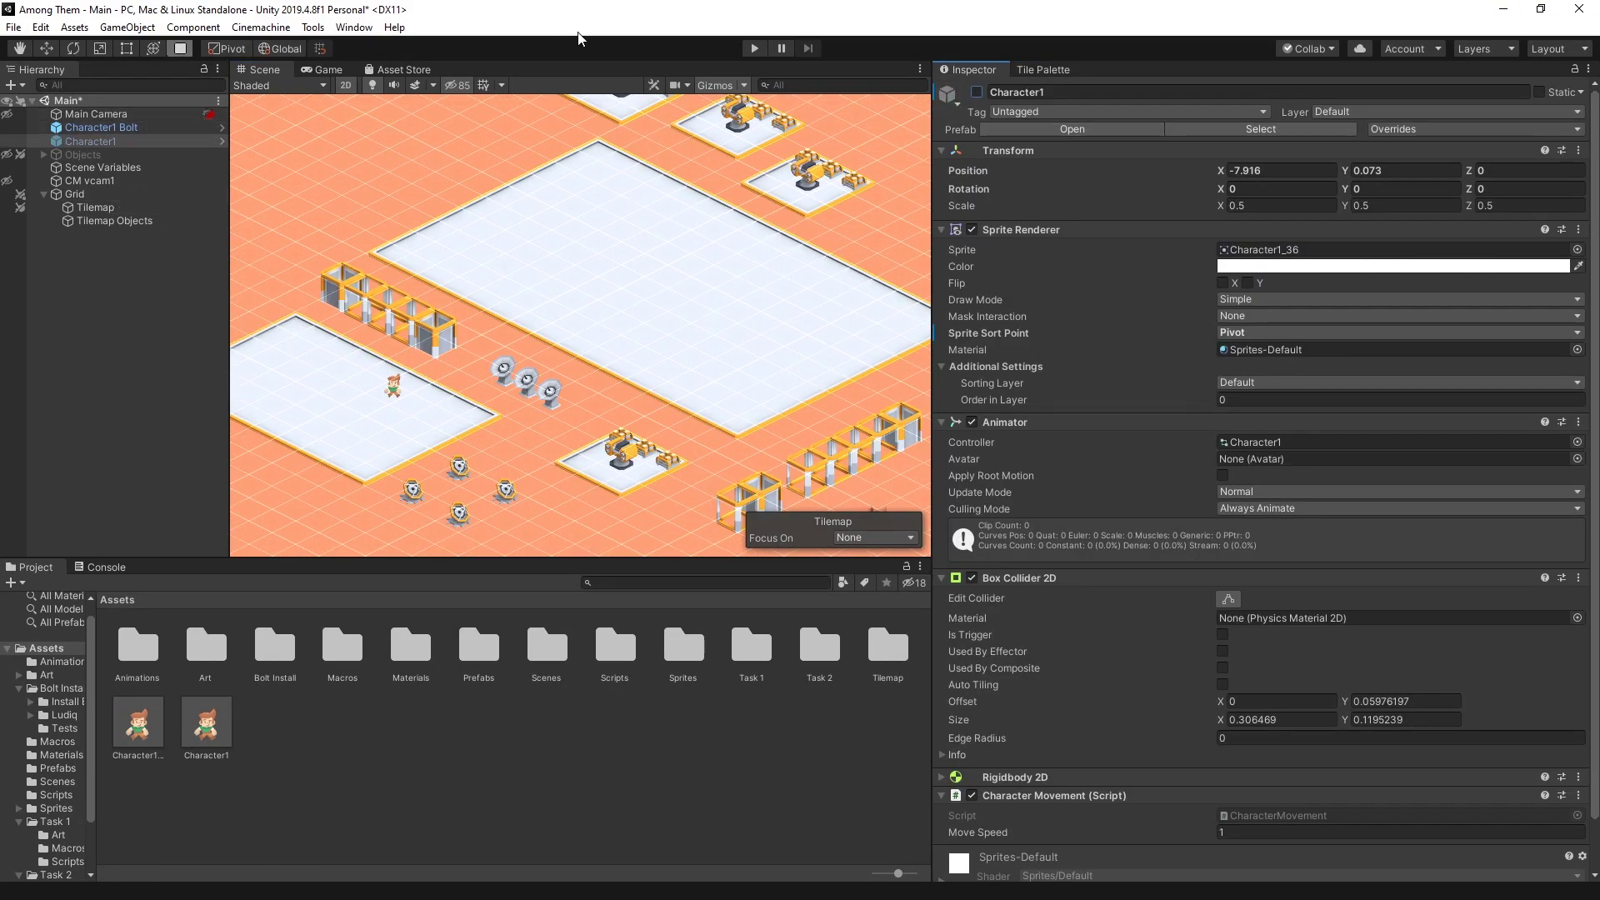
Playtest by walking the character past the satellite dishes and down-left past the turrets, then stop
left_click(755, 48)
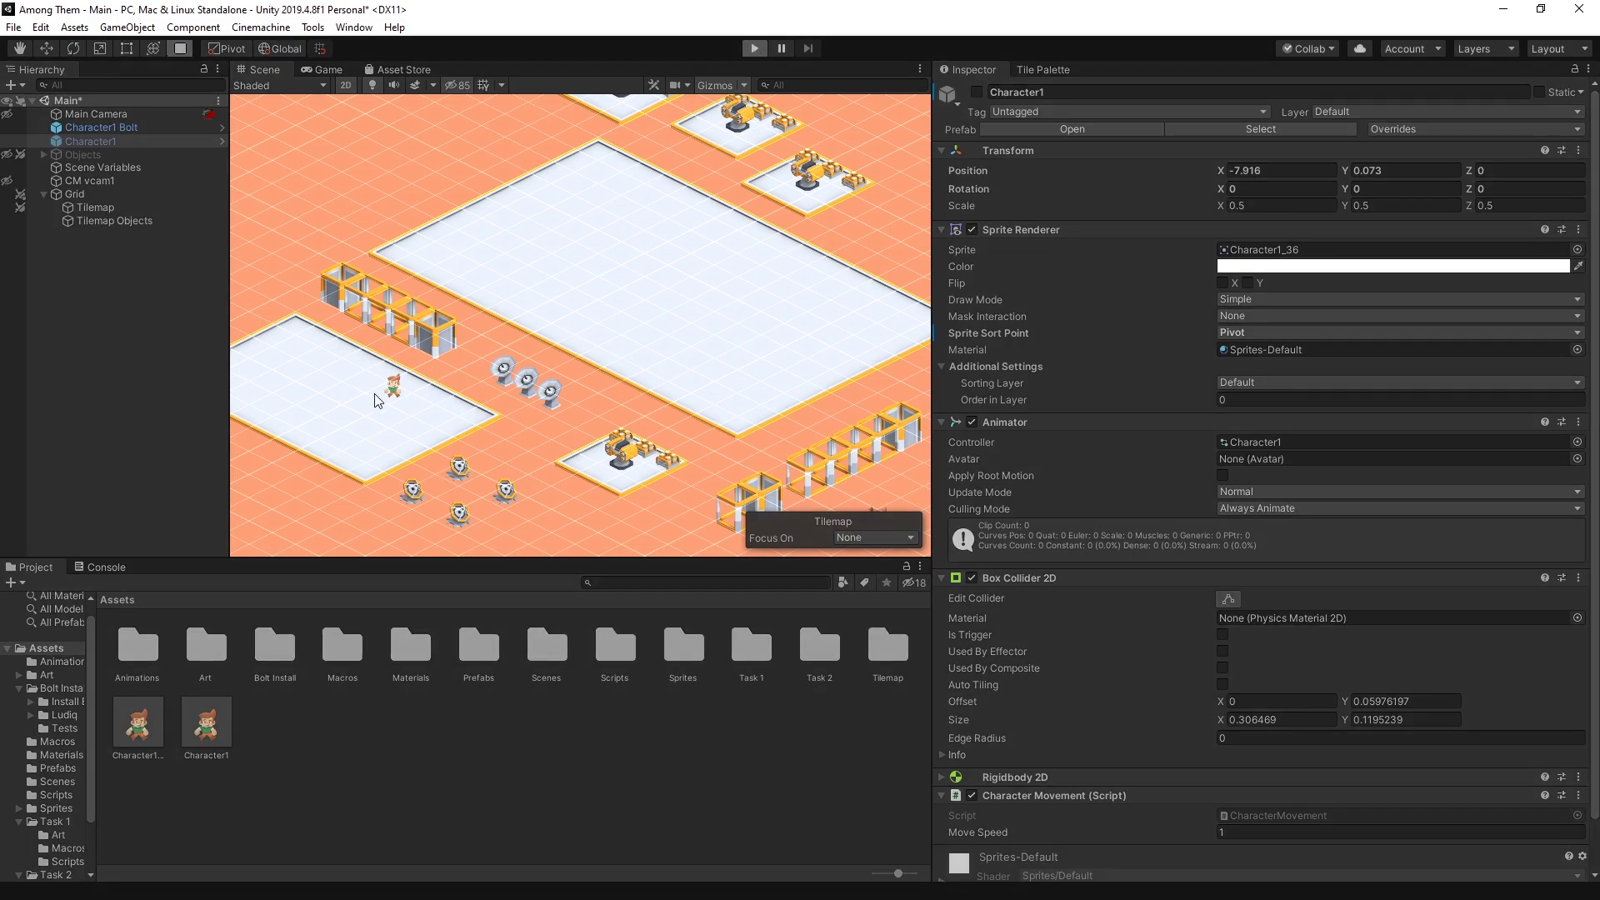
key("d")
key("s")
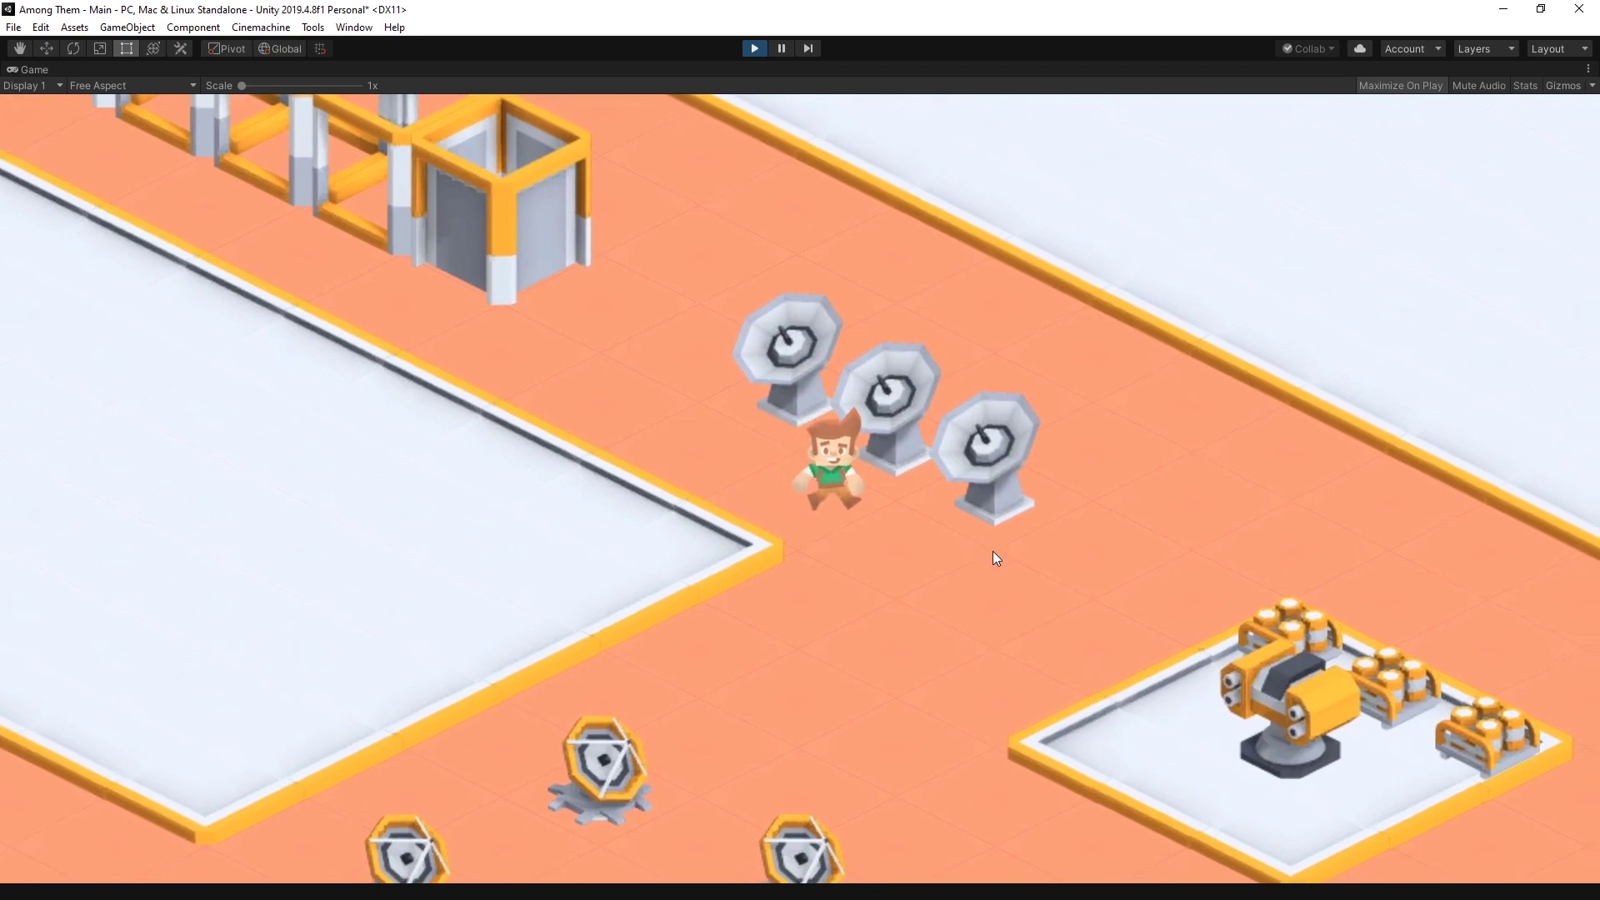
key("s")
key("a")
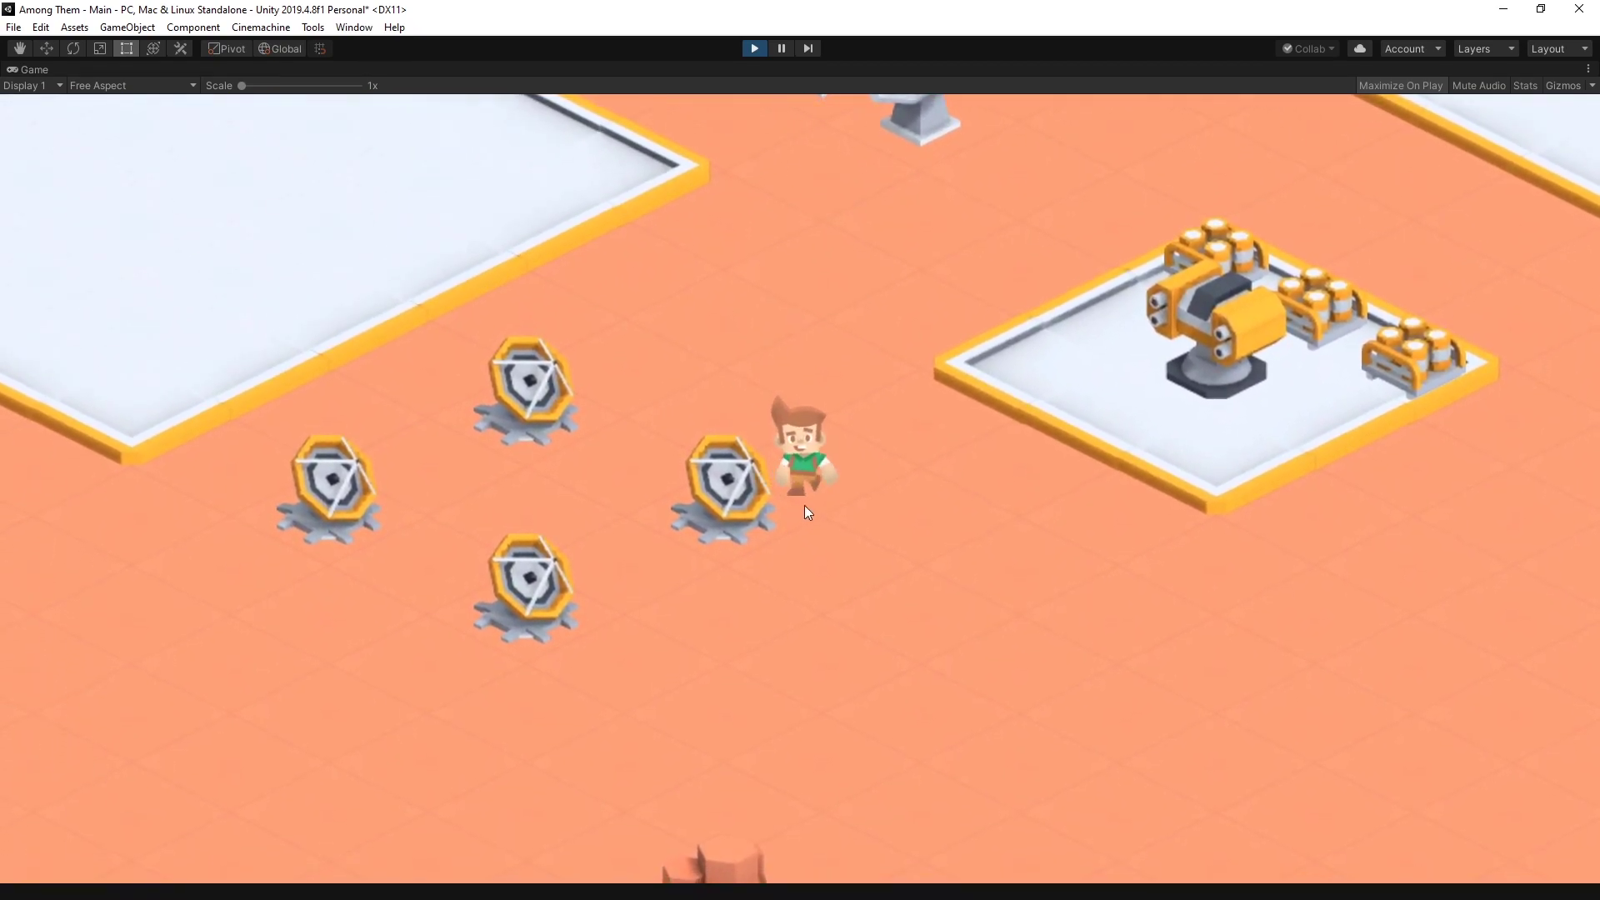
key("w")
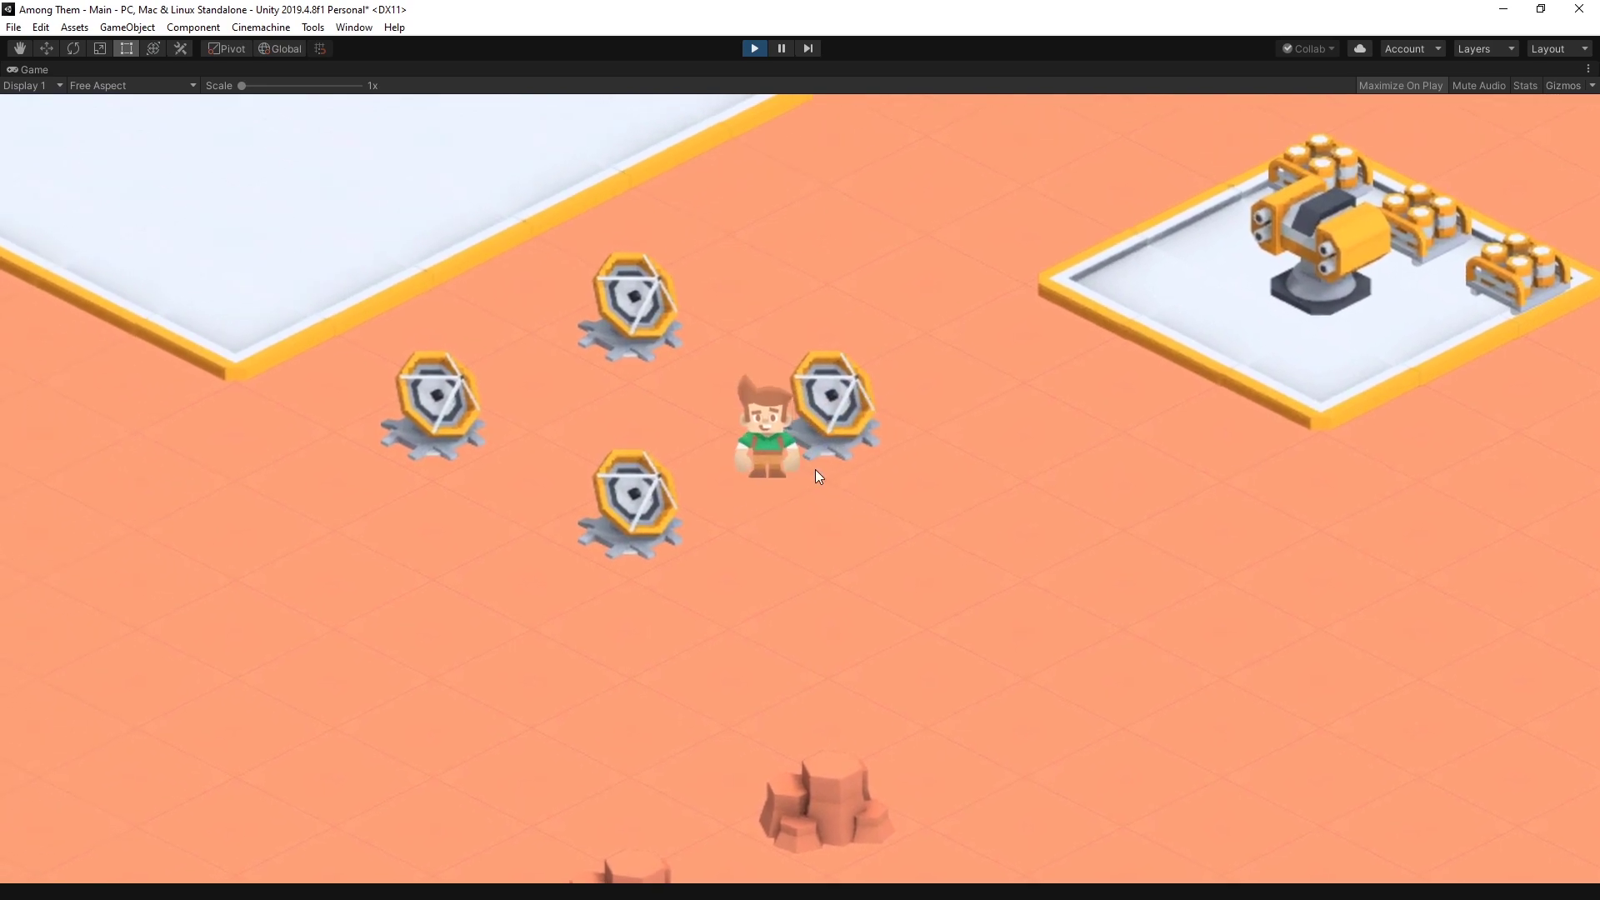
key("ctrl+p")
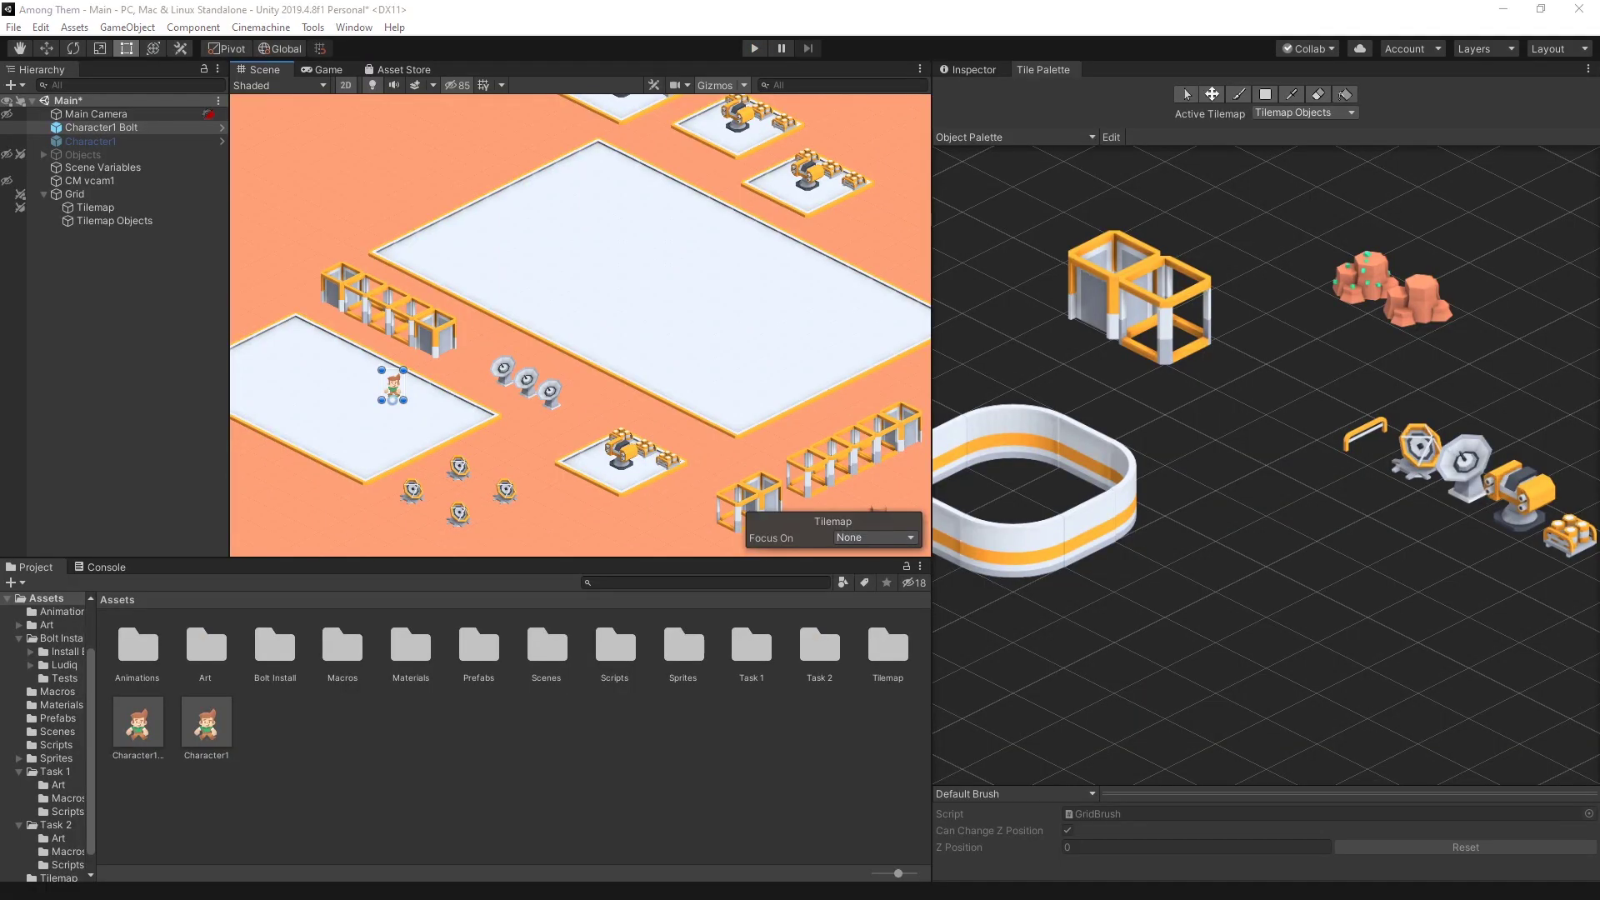
Drag craft_cargoB_SE from the Isometric folder into the project's Assets
key("alt+Tab")
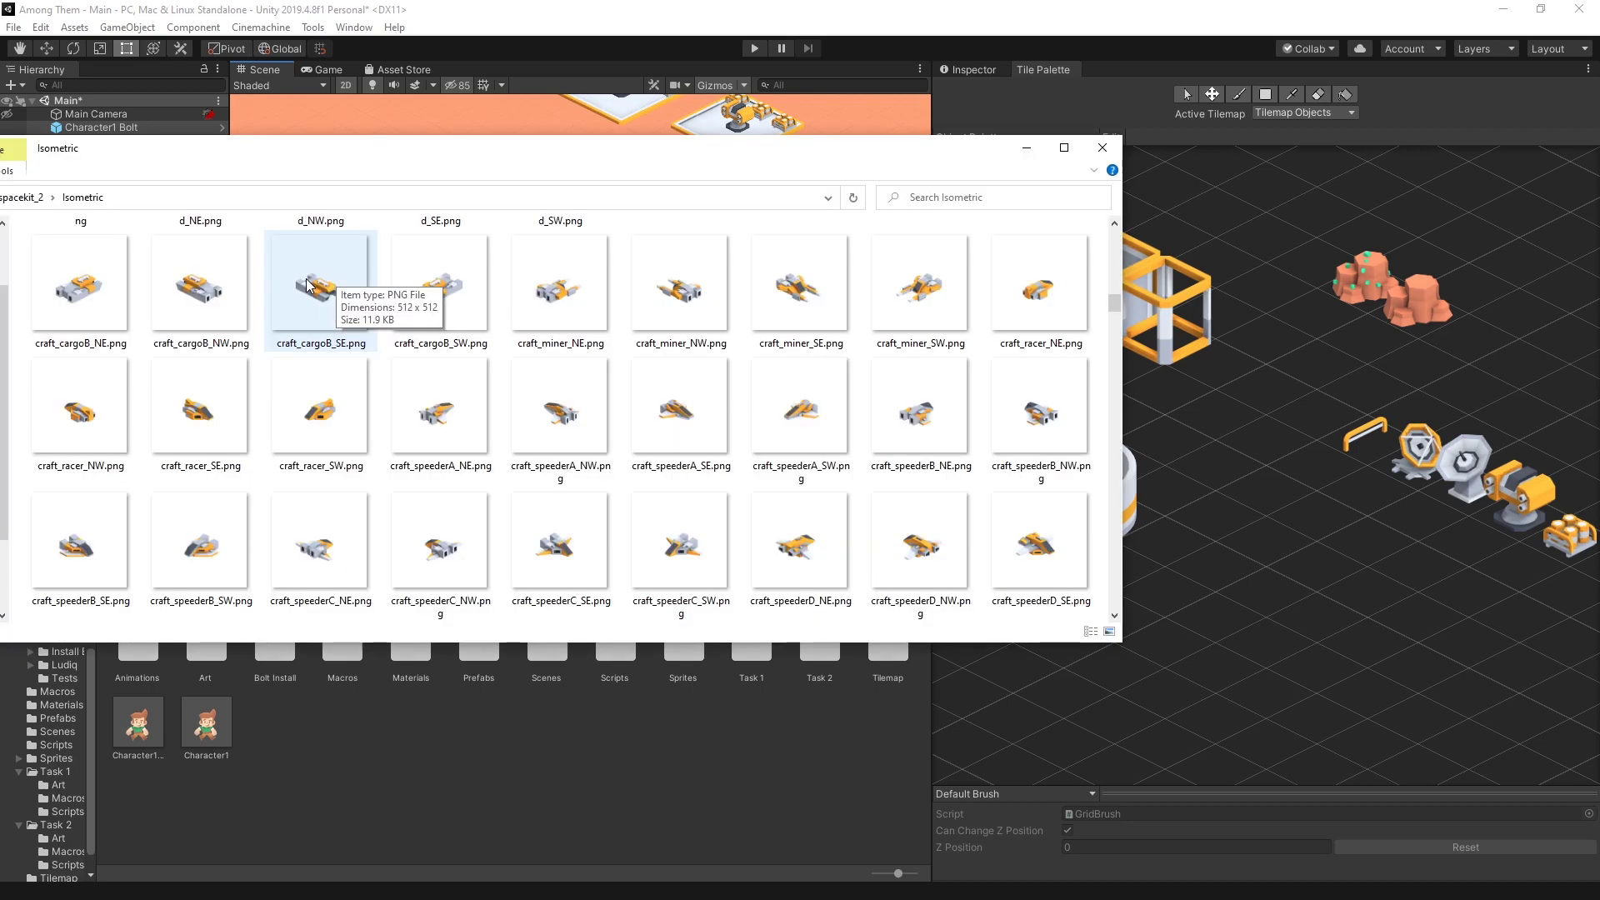
left_click_drag(321, 246, 373, 812)
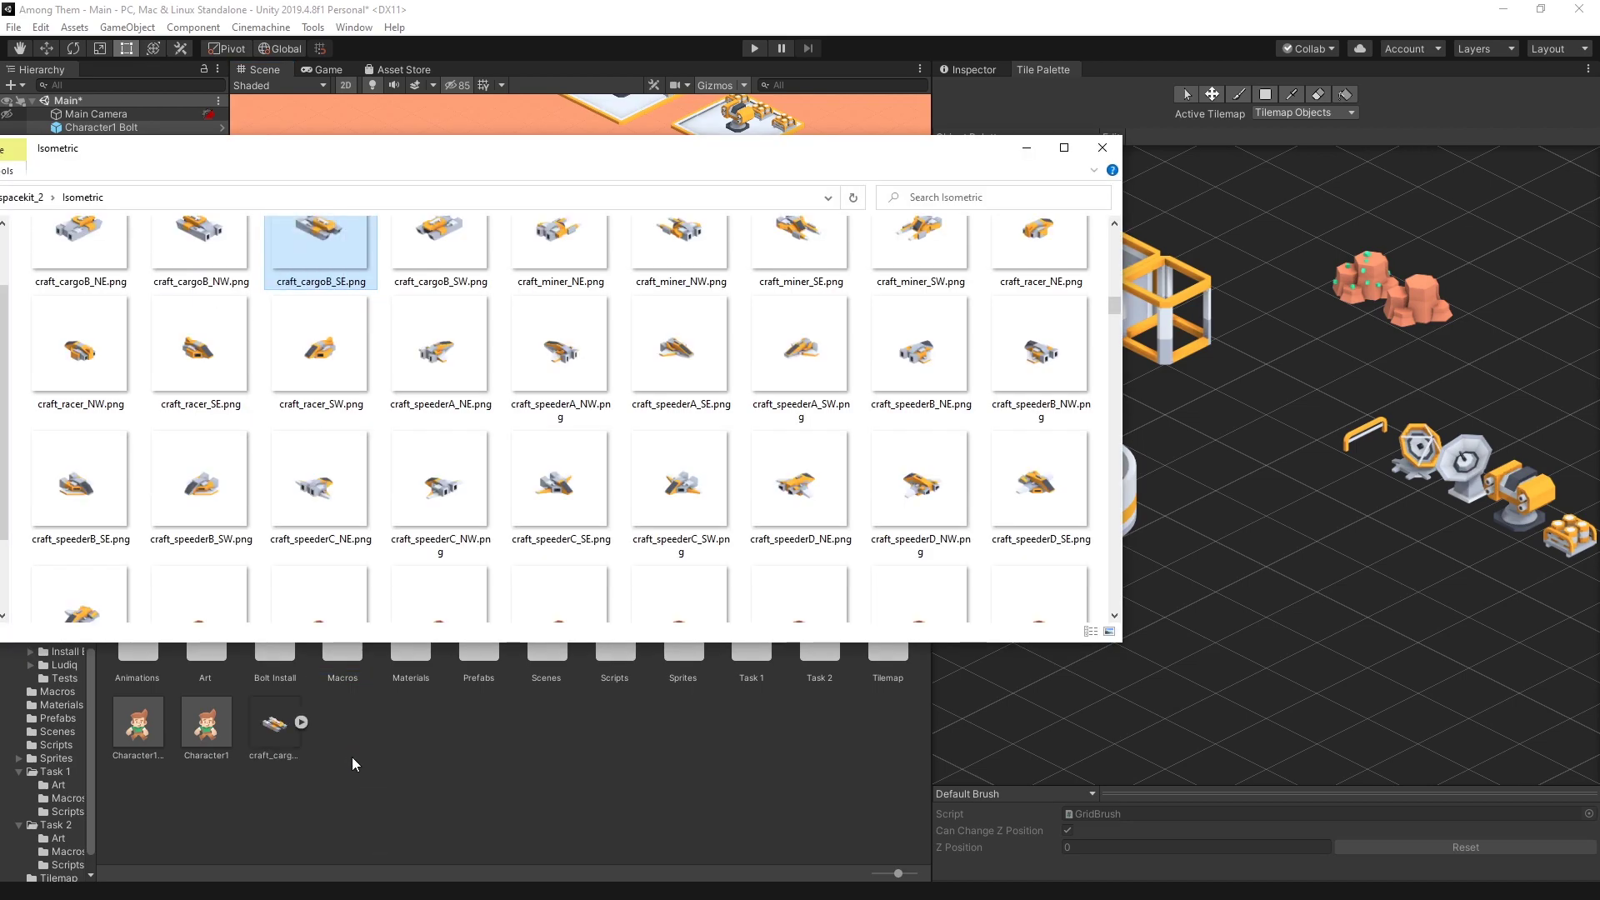
scroll(429, 432, "down", 5)
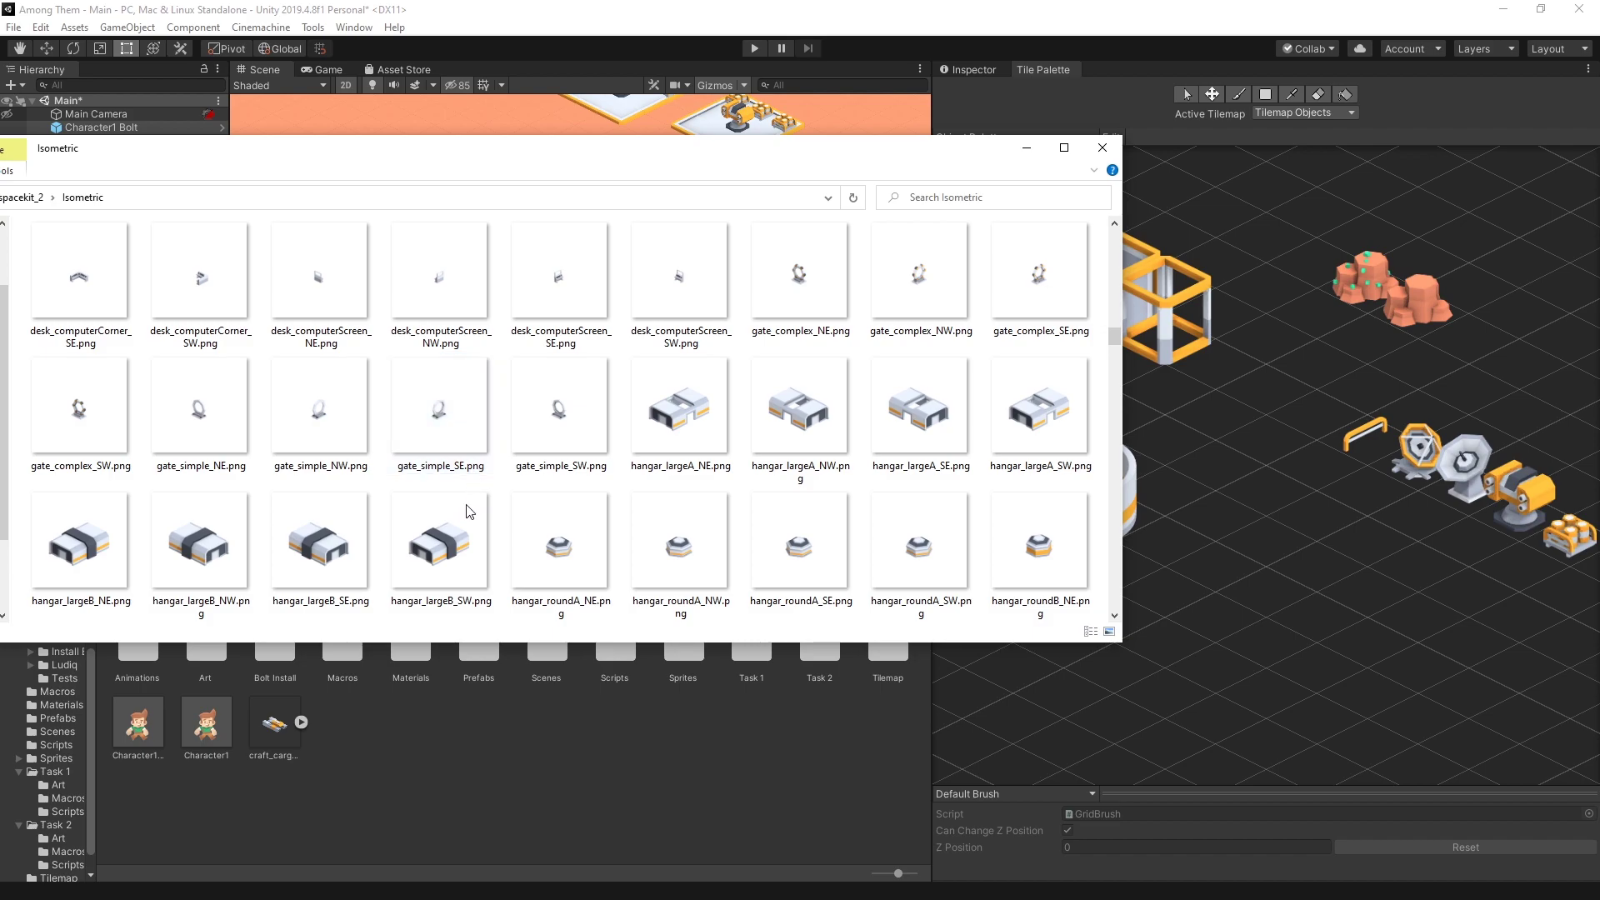
scroll(1033, 274, "down", 3)
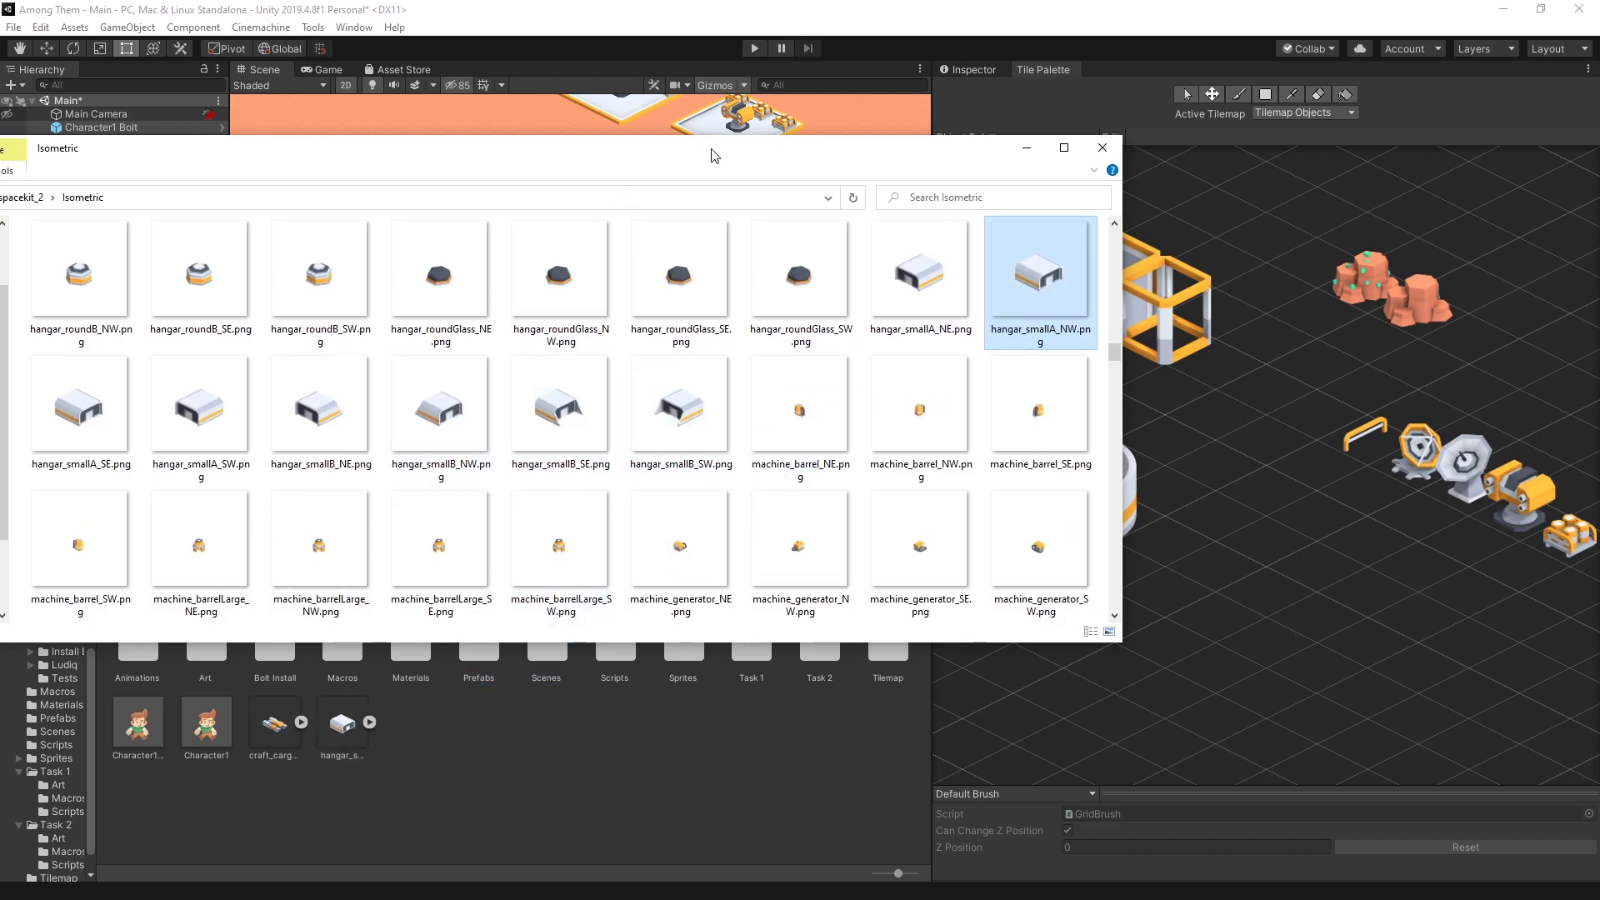
key("alt+Tab")
Select hangar_smallA_NW and craft_cargoB_SE, set Sprite Mode to Multiple and Pixels Per Unit to 128
left_click(340, 725)
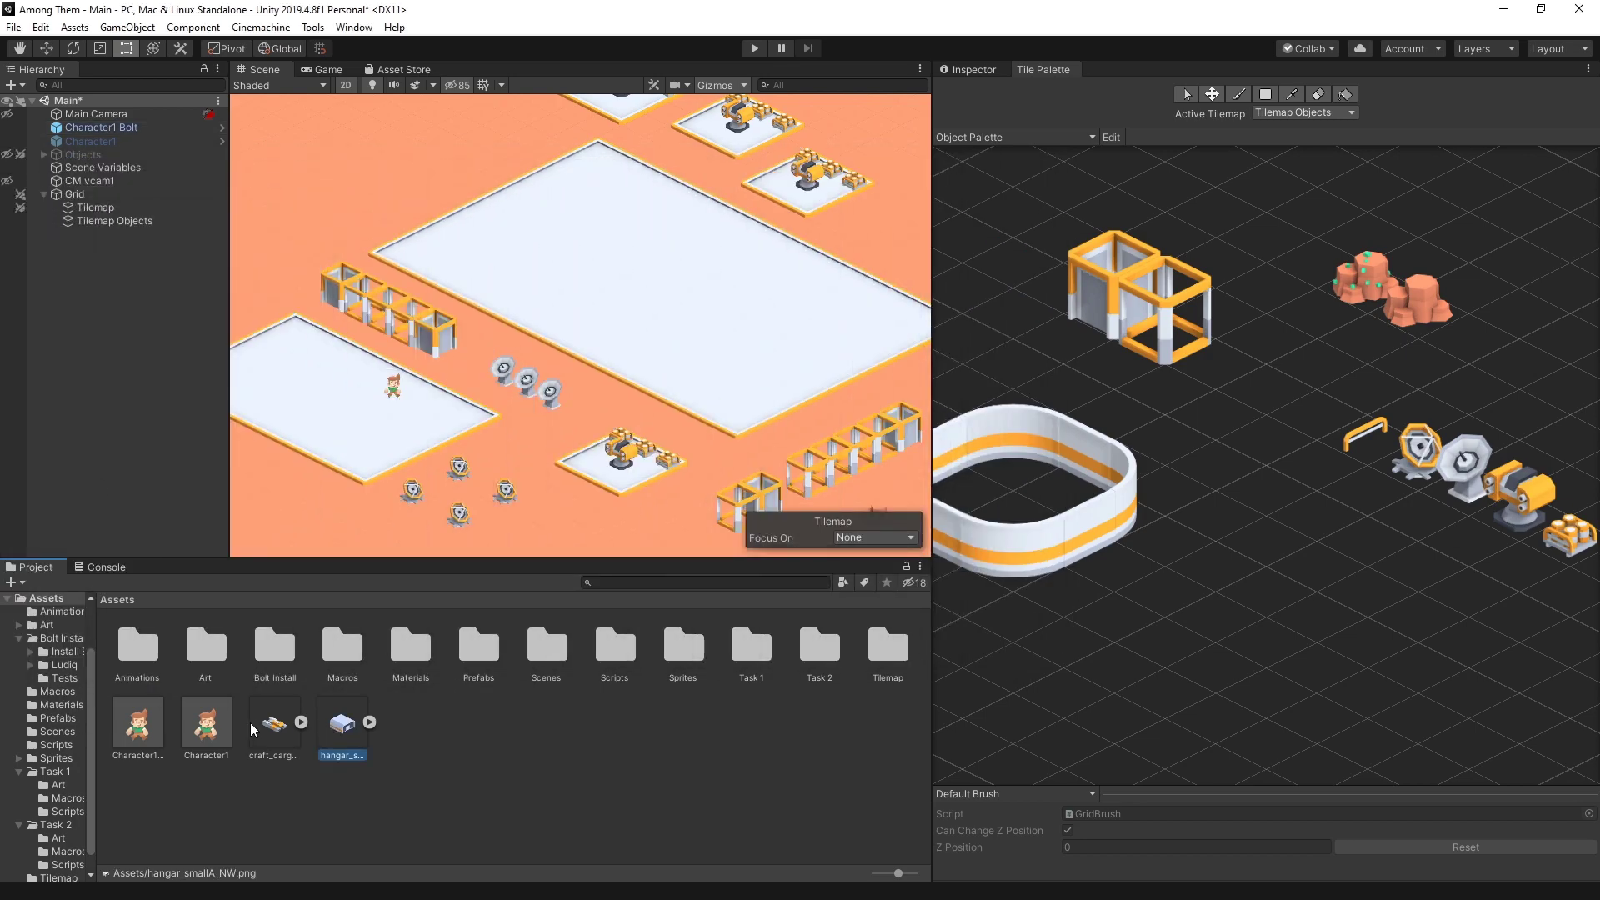
left_click(274, 723, "ctrl")
left_click(1250, 179)
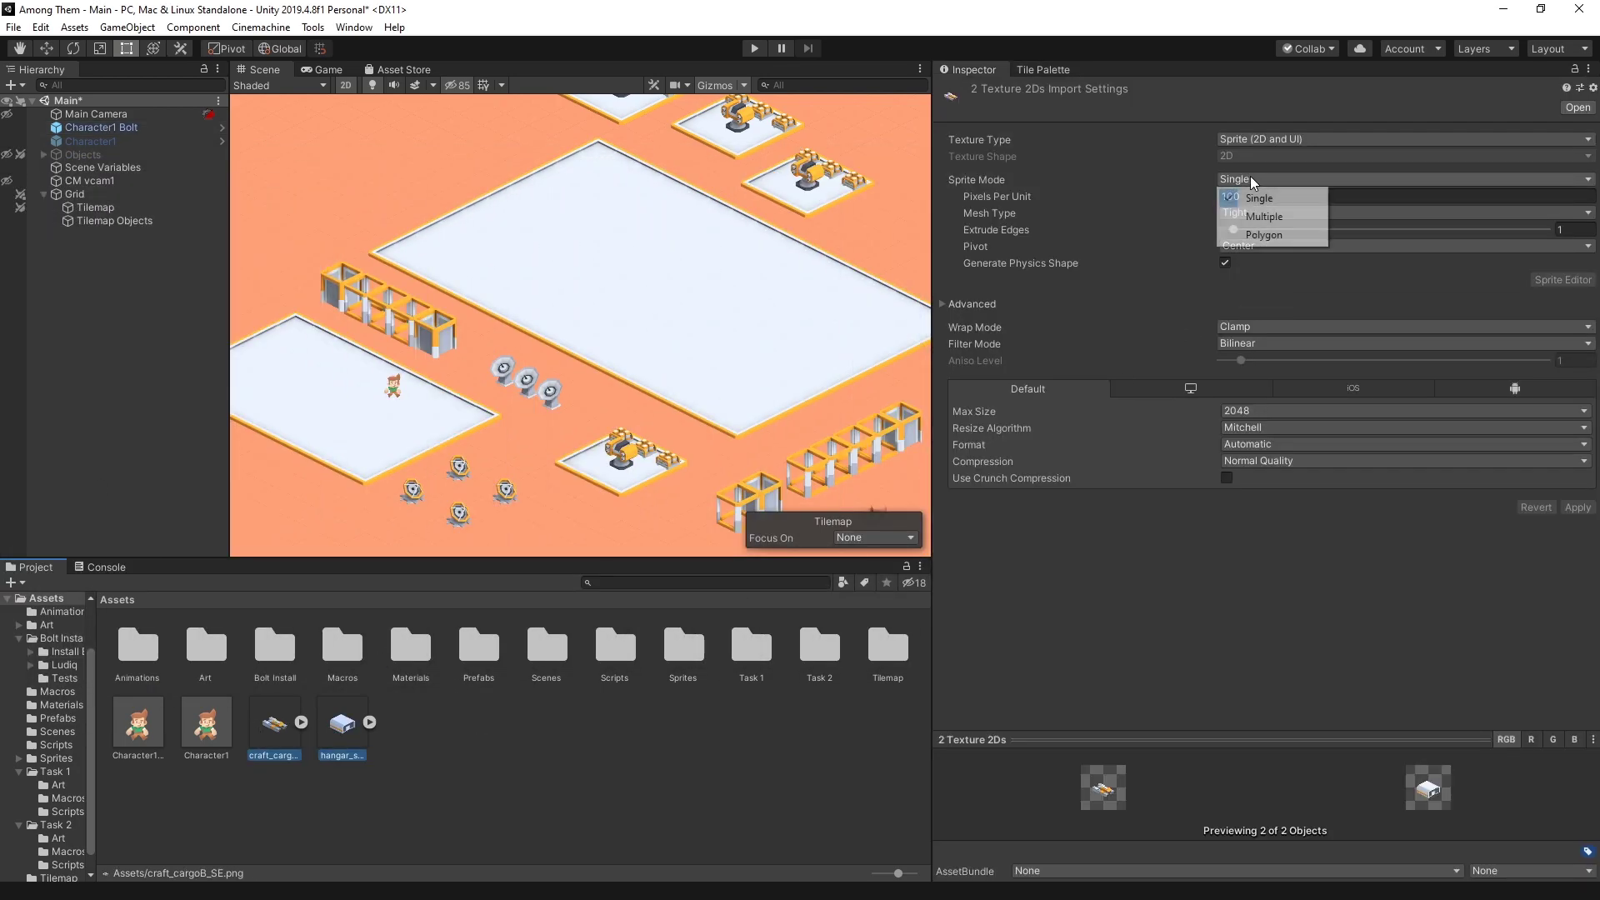
left_click(1271, 216)
left_click(1275, 197)
Apply 128 pixels per unit and automatically slice the craft_cargoB_SE sprite
type("128")
left_click(1578, 490)
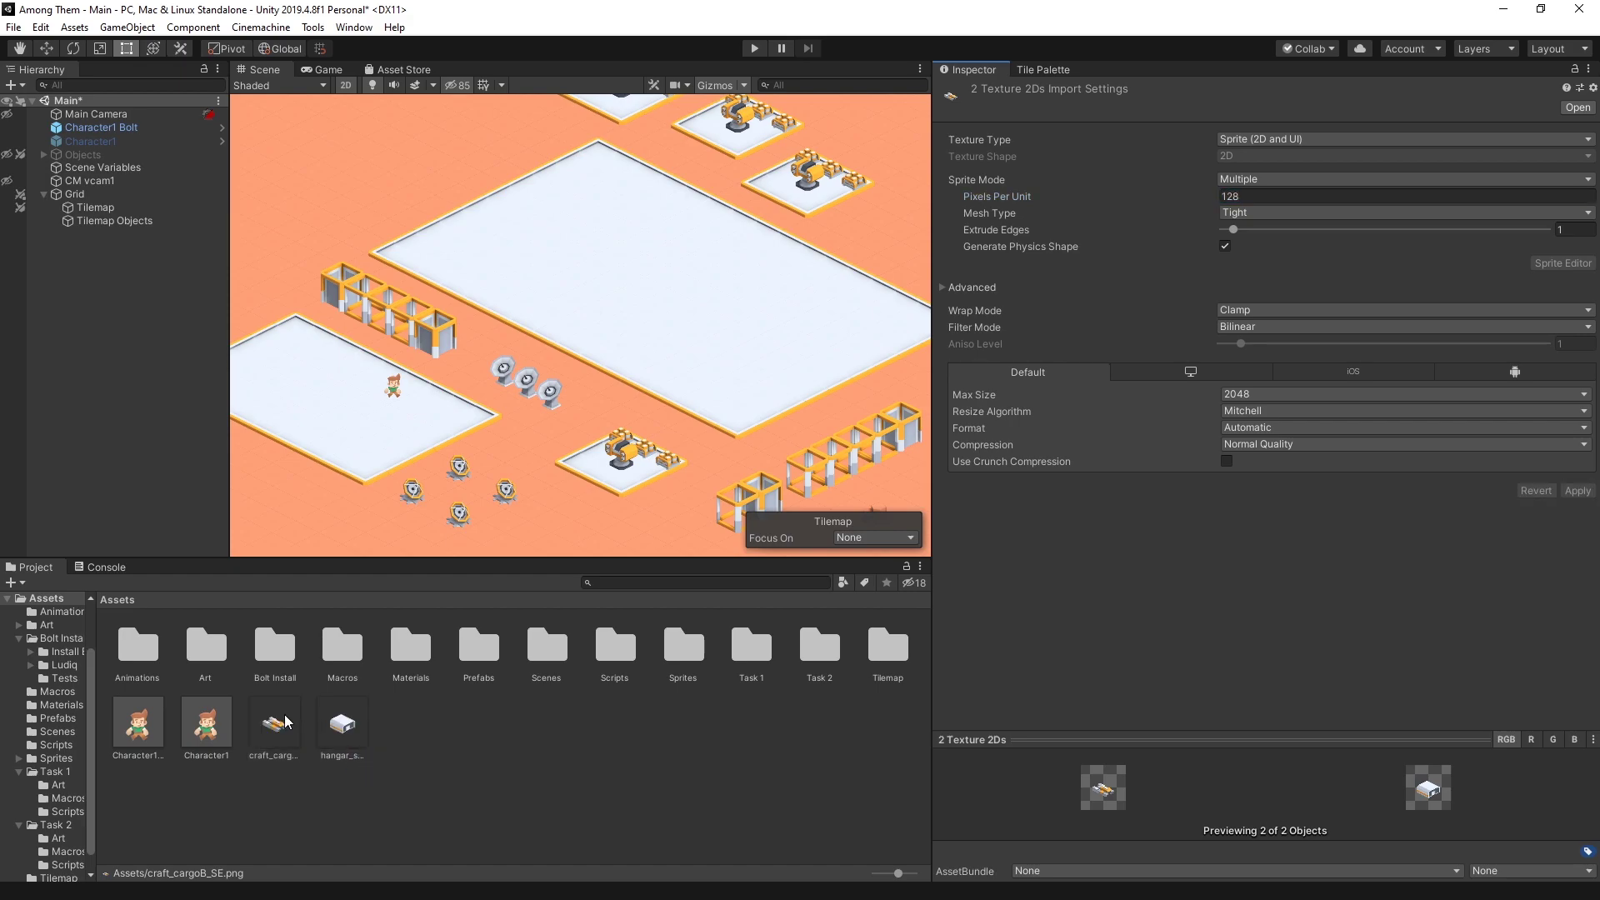
left_click(1563, 263)
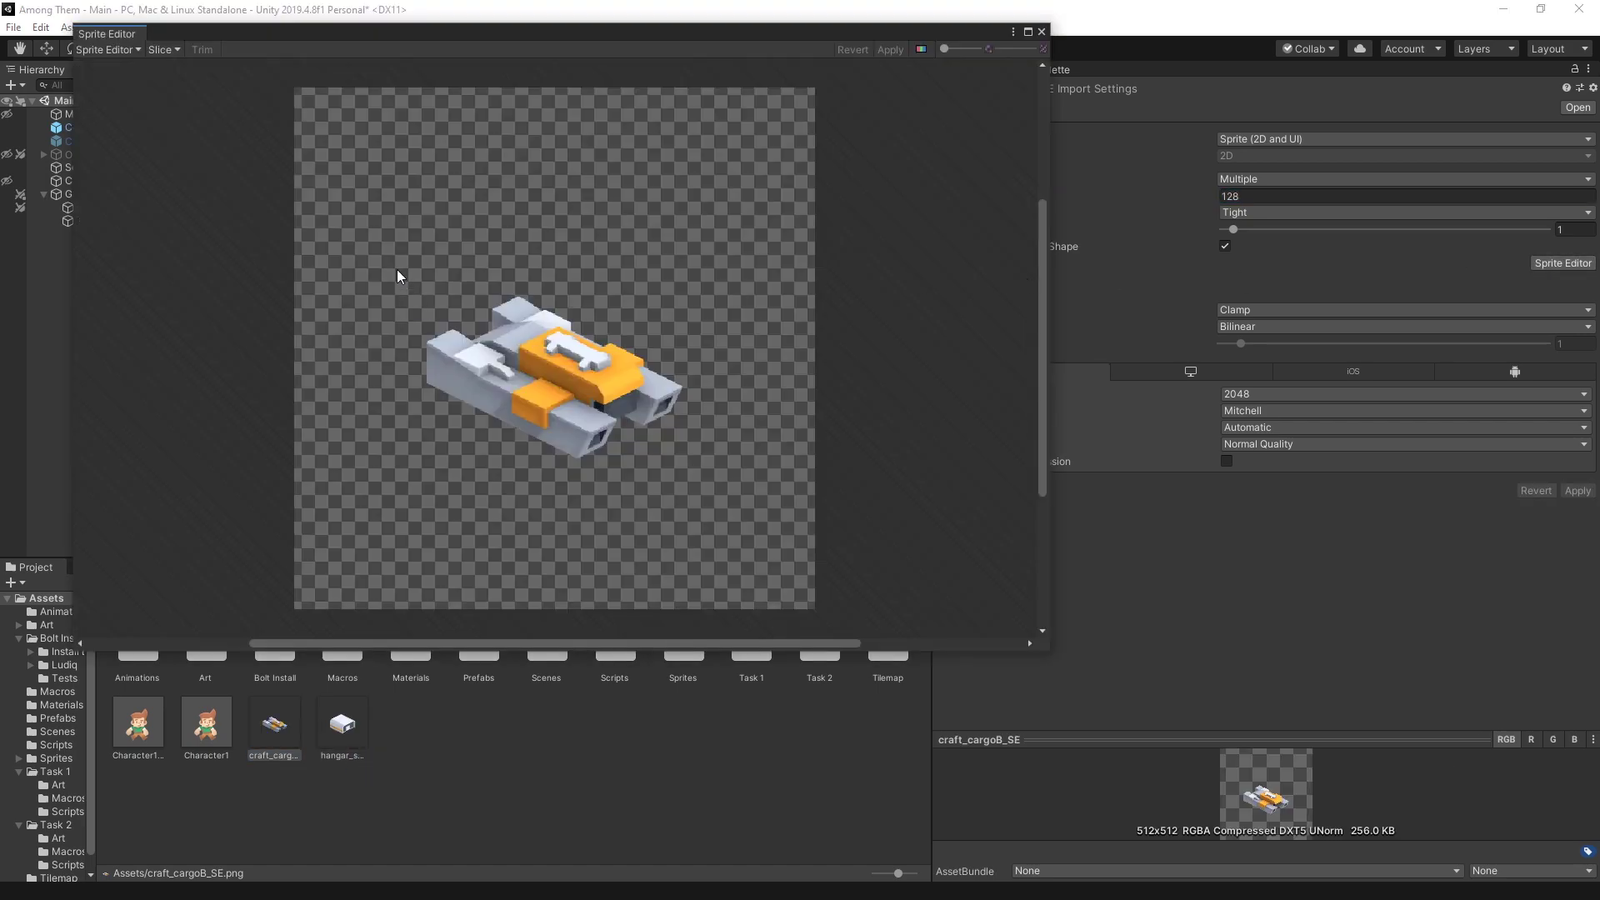
left_click(163, 48)
left_click(312, 208)
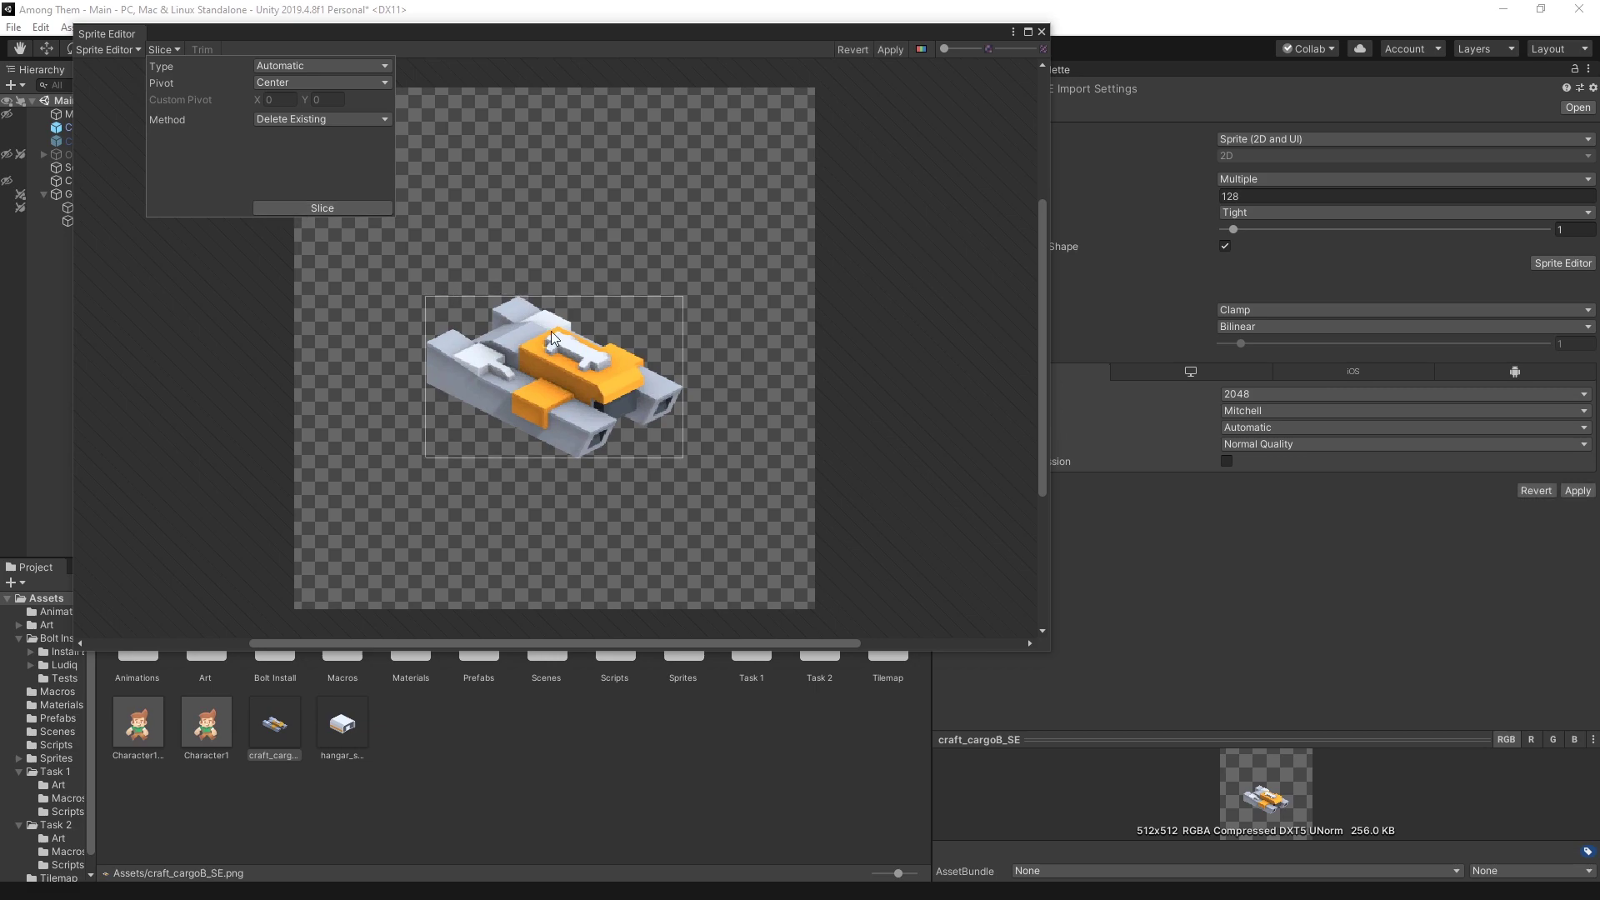
left_click(879, 50)
left_click(555, 375)
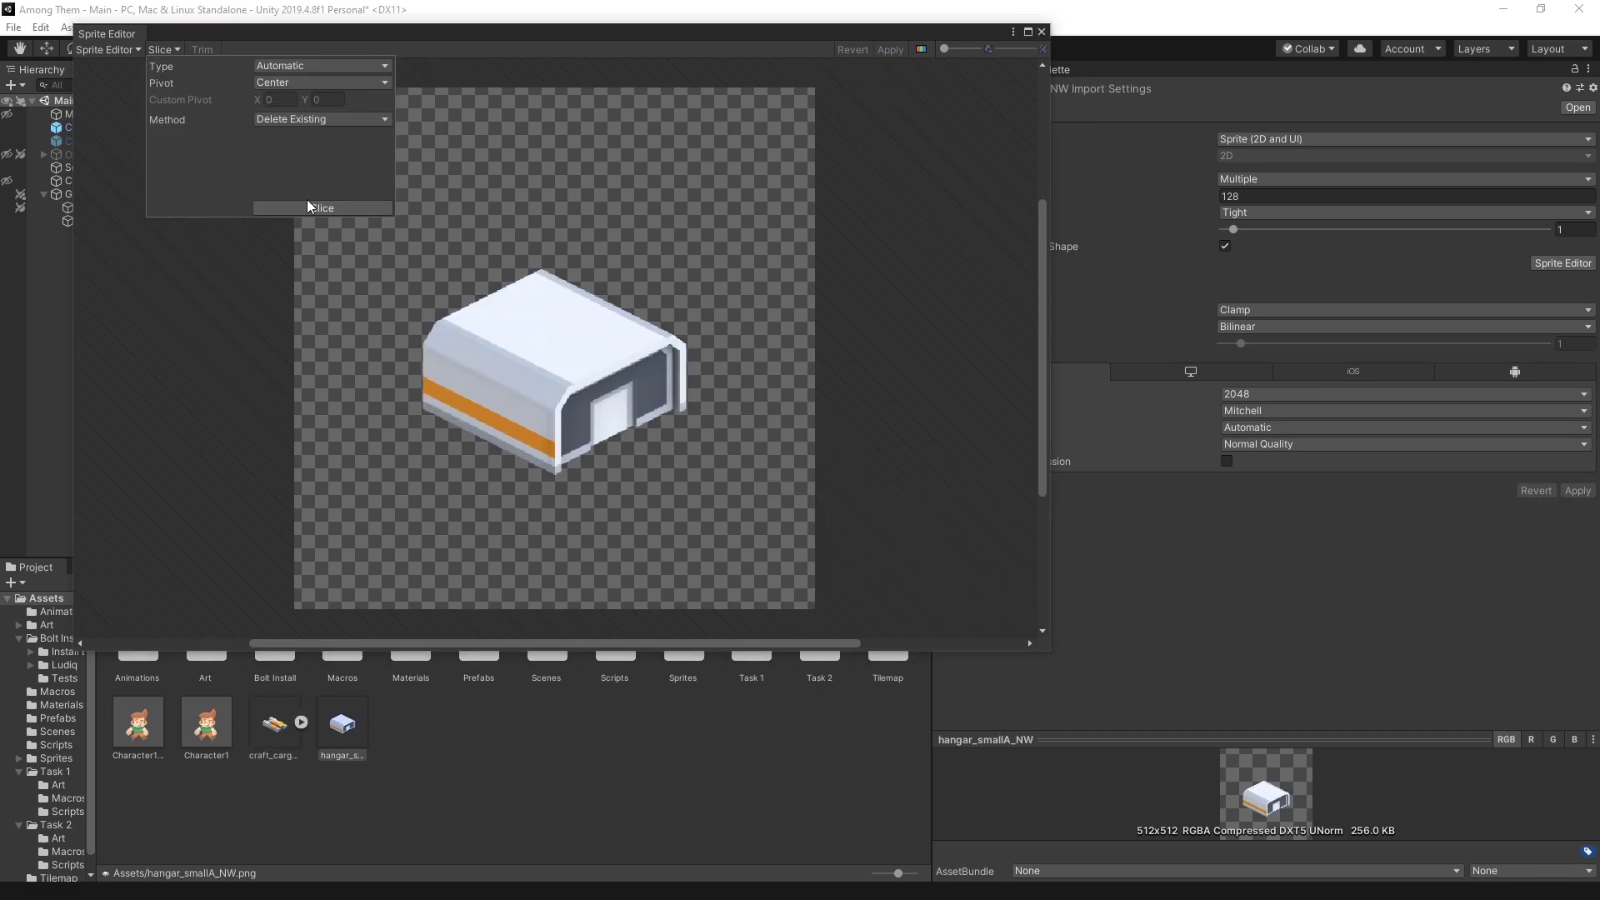
Auto-slice the hangar sprite and give it a custom pivot at 0.5, 0.31
left_click(313, 207)
left_click(554, 375)
left_click(944, 579)
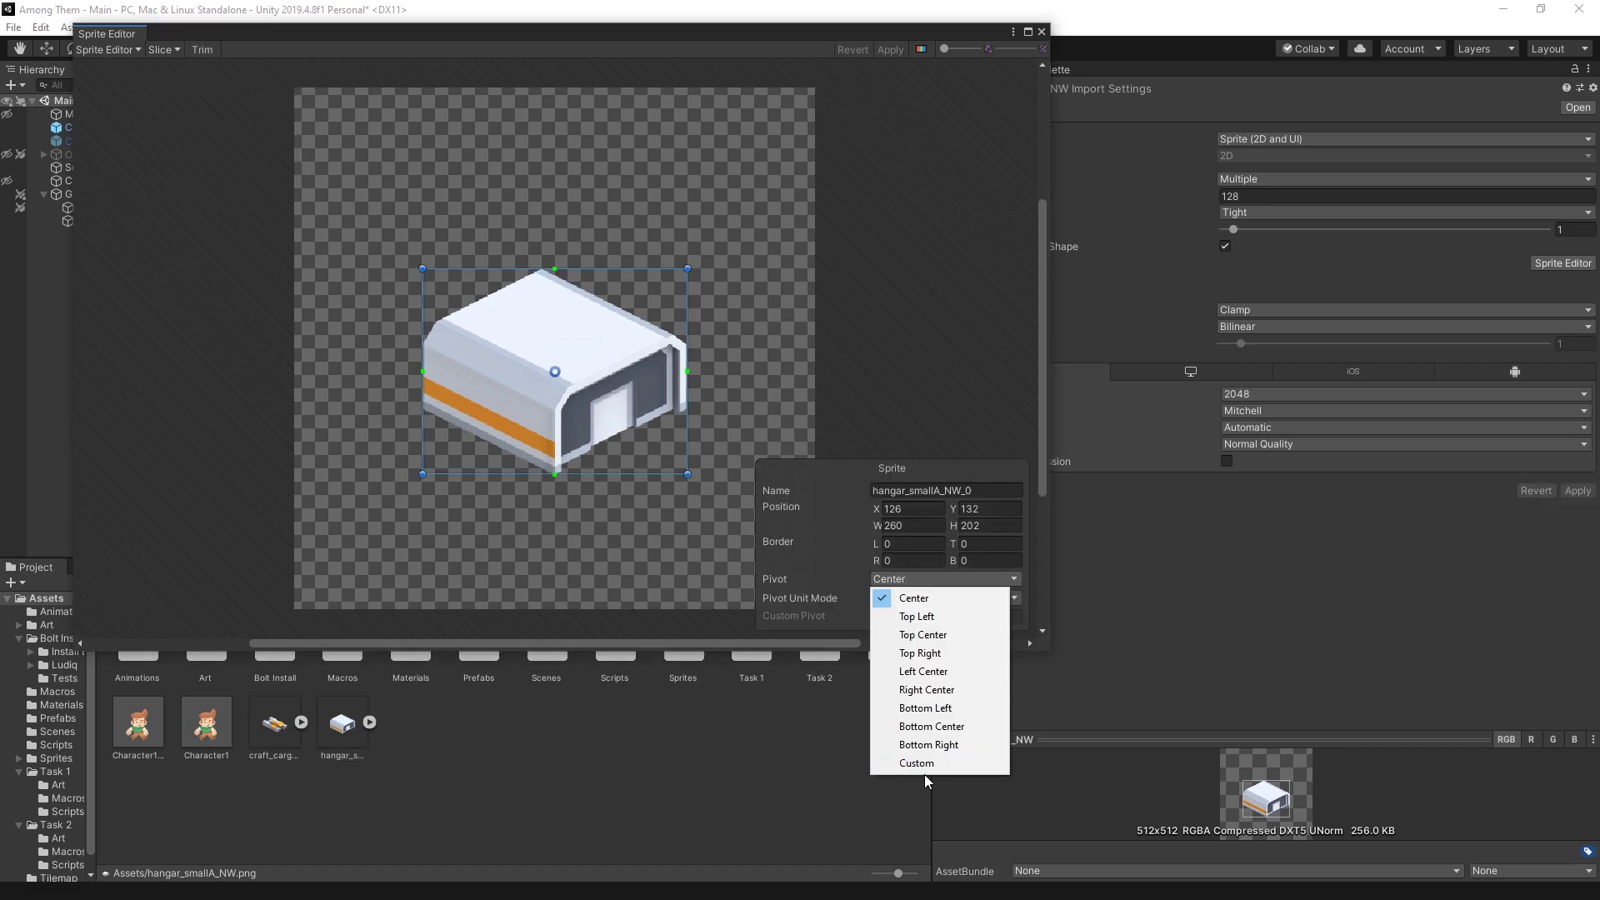
left_click(940, 762)
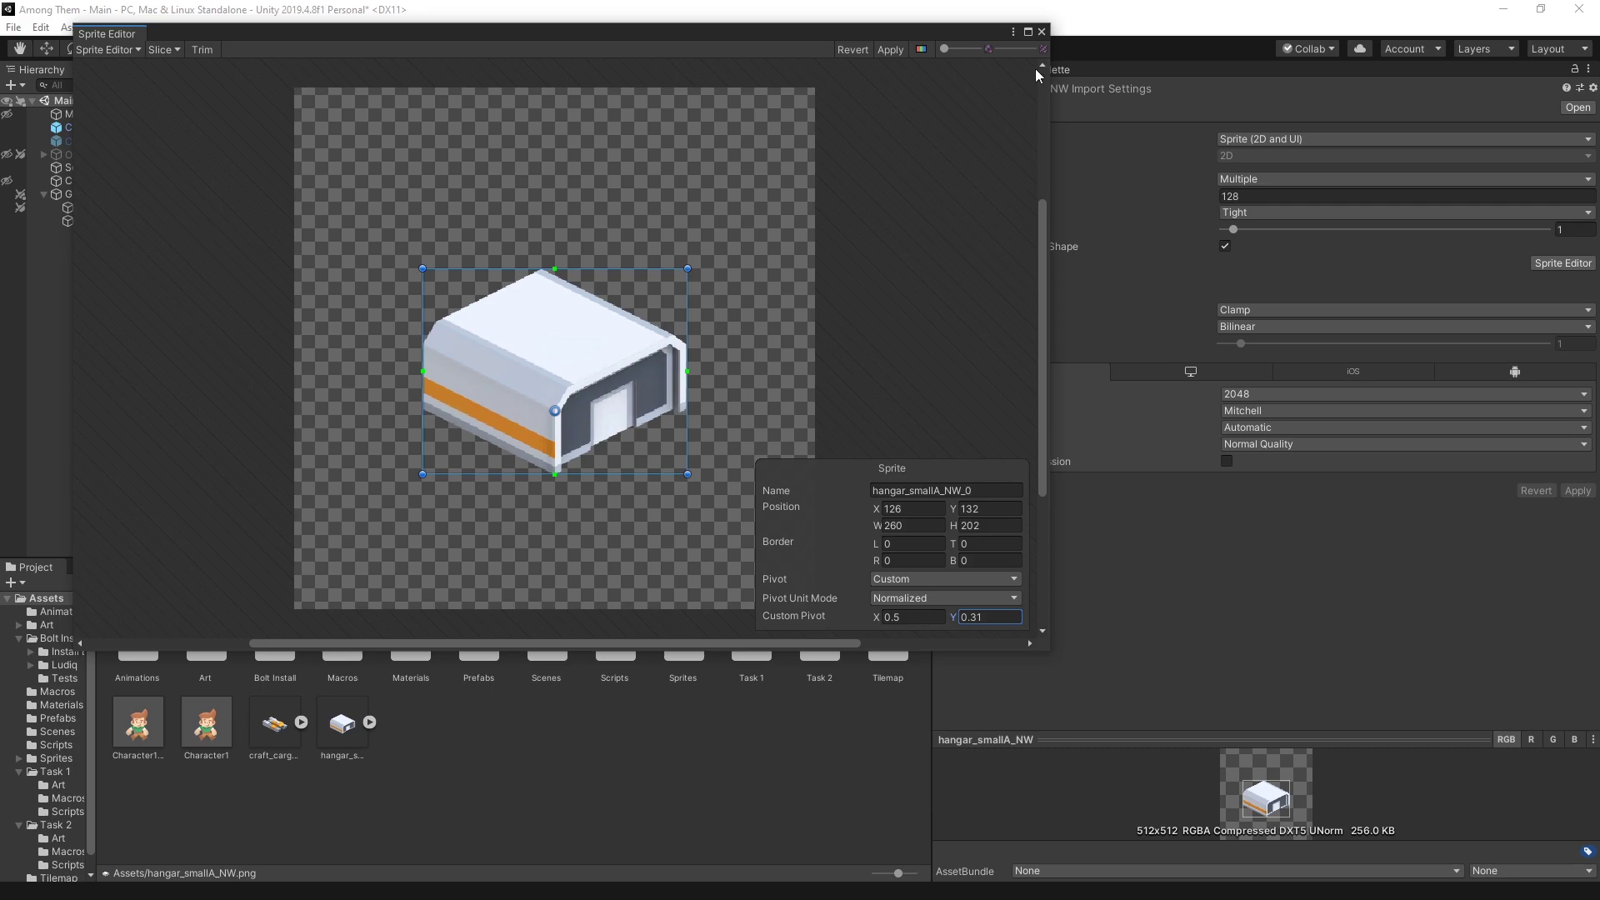
left_click(890, 50)
Place the hangar beside the upper floor plate and the cargo craft on the large plate
left_click(1042, 32)
left_click_drag(342, 723, 367, 233)
left_click_drag(275, 723, 517, 223)
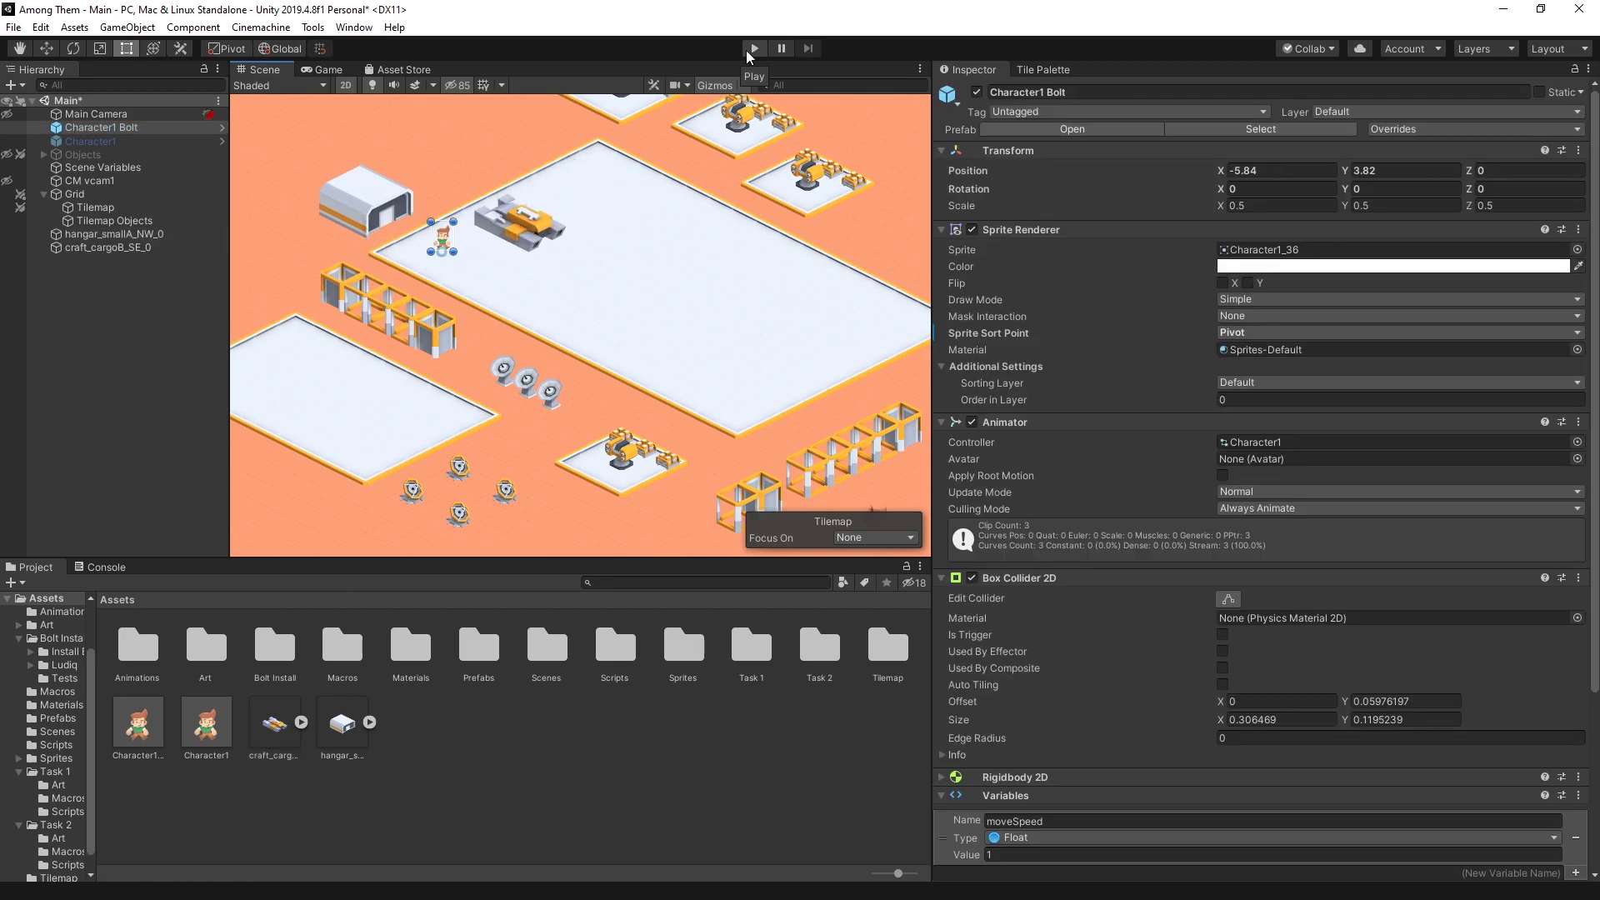
Set hangar_smallA_NW_0's Sprite Sort Point to Pivot and playtest walking around it
left_click(754, 49)
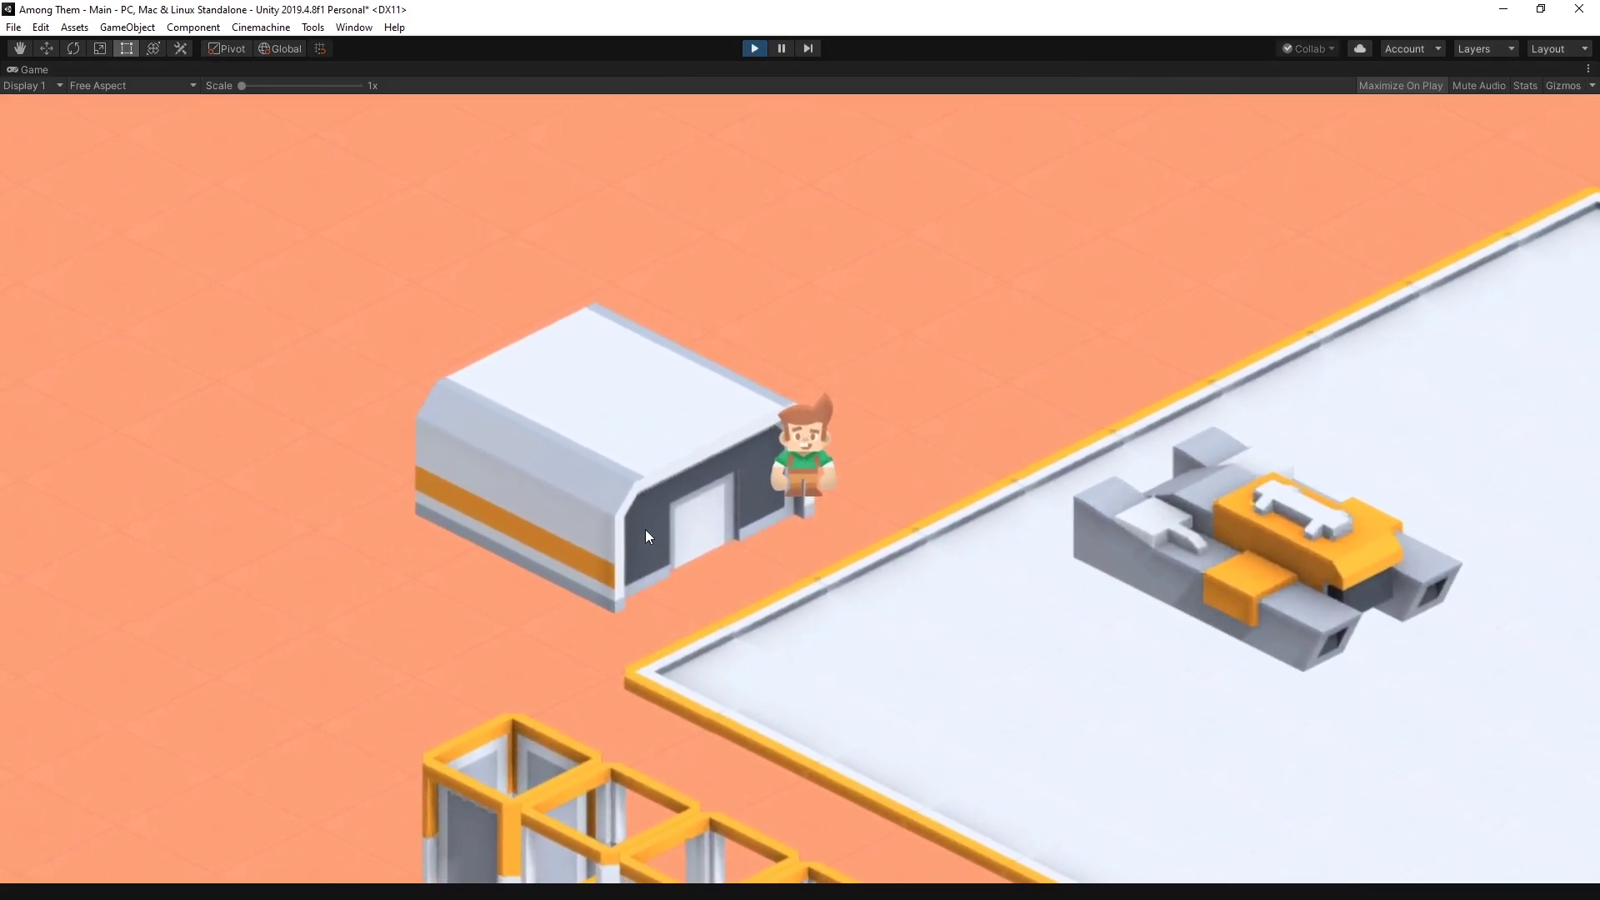
left_click(755, 49)
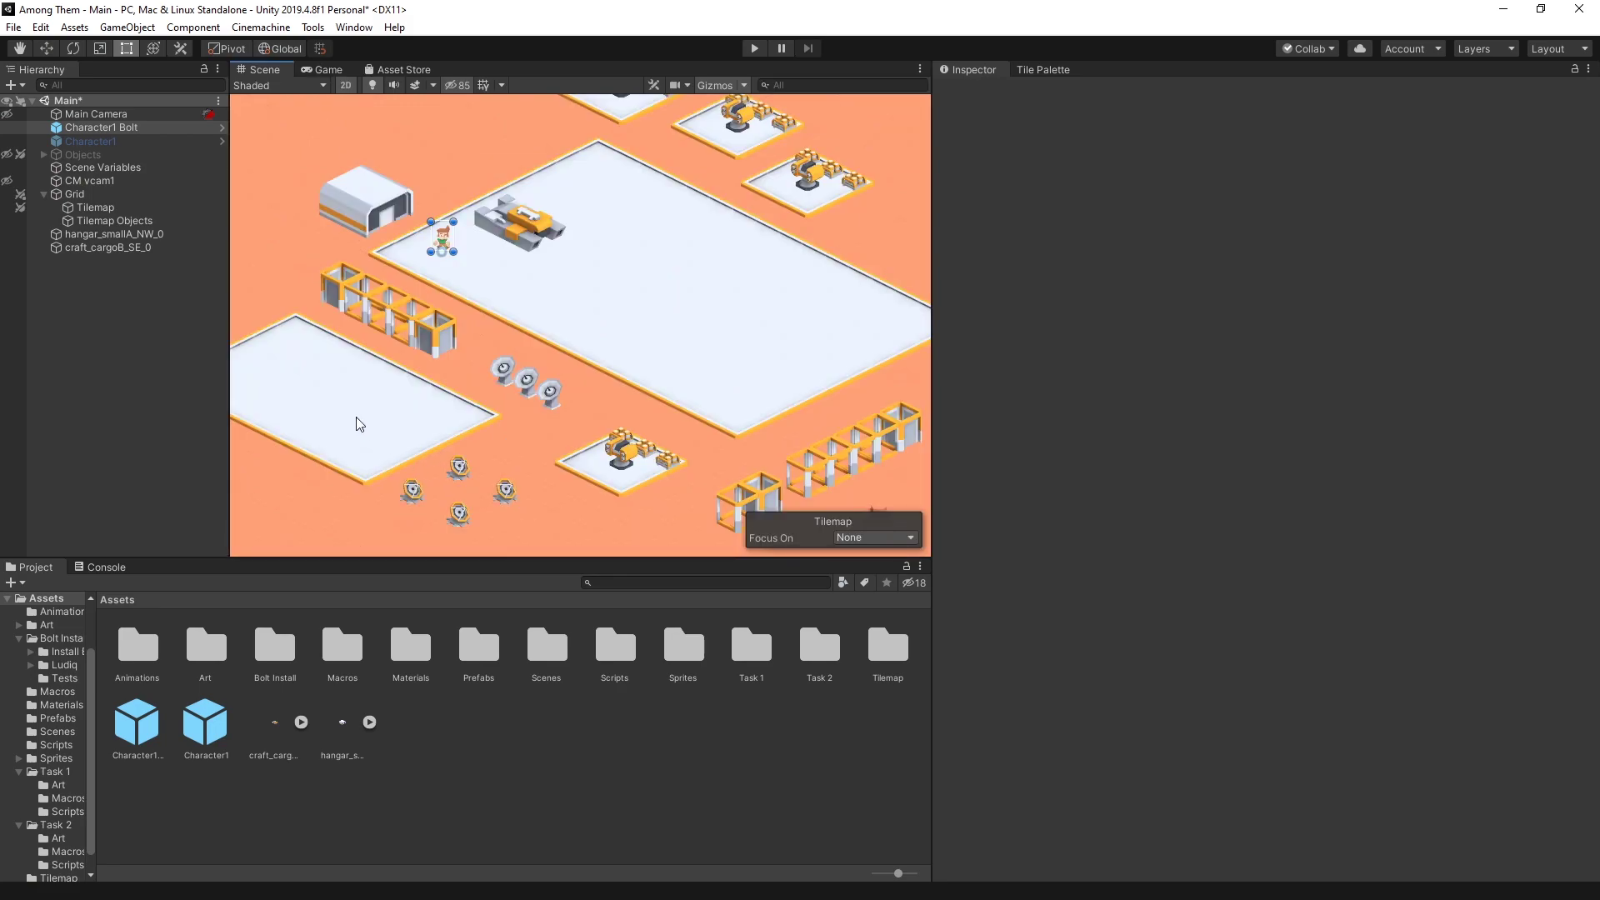
left_click(391, 208)
left_click(1250, 320)
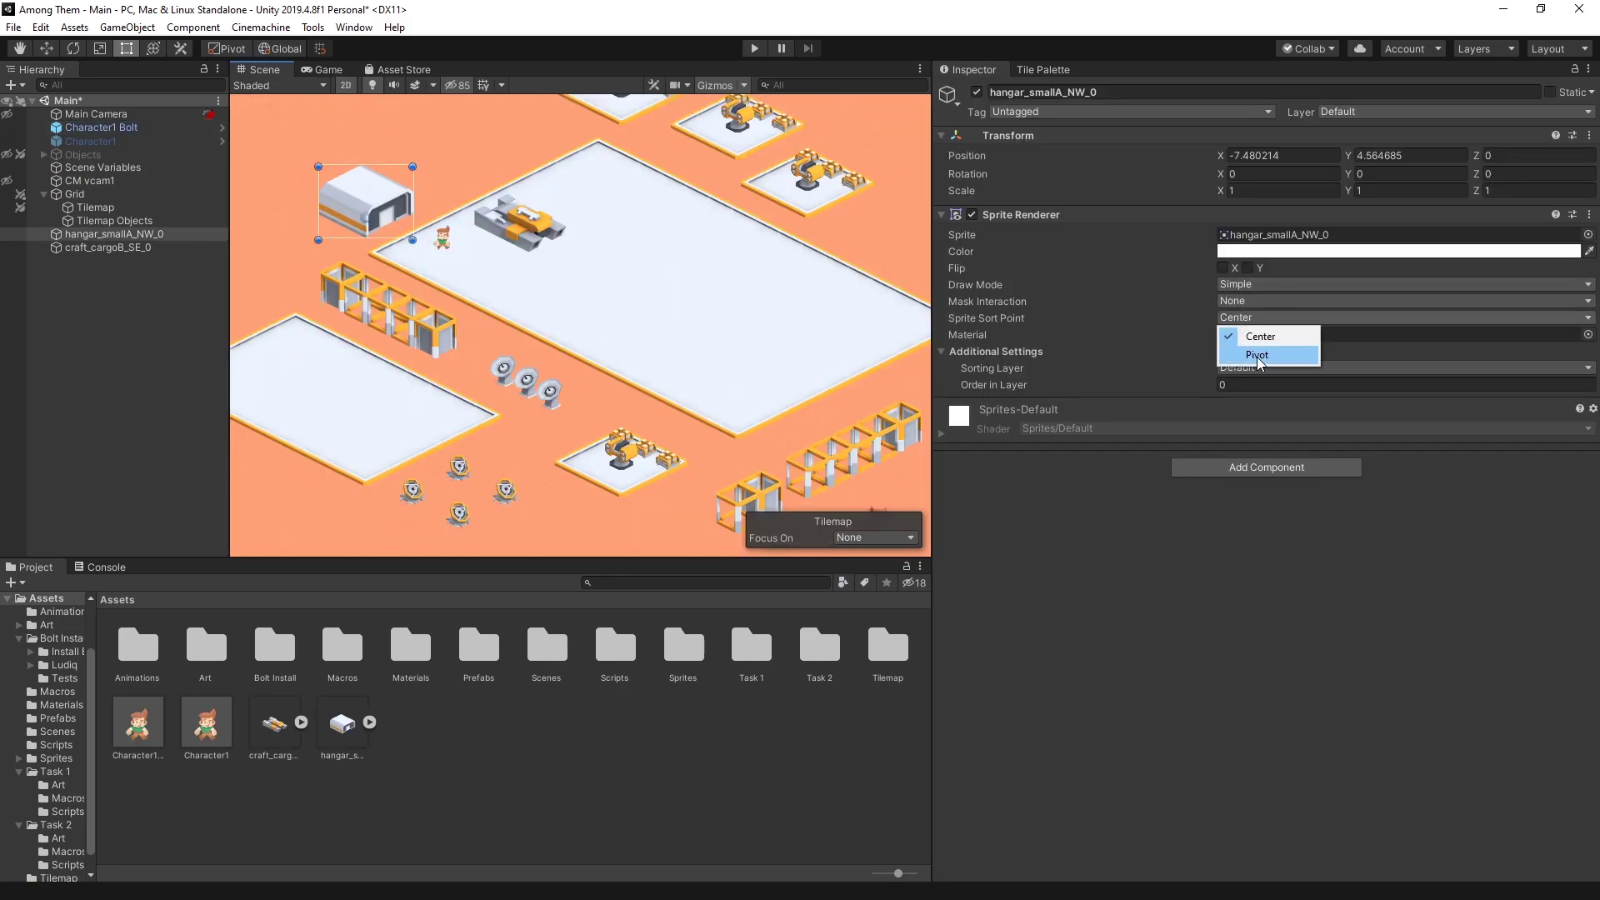
left_click(1258, 355)
left_click(754, 50)
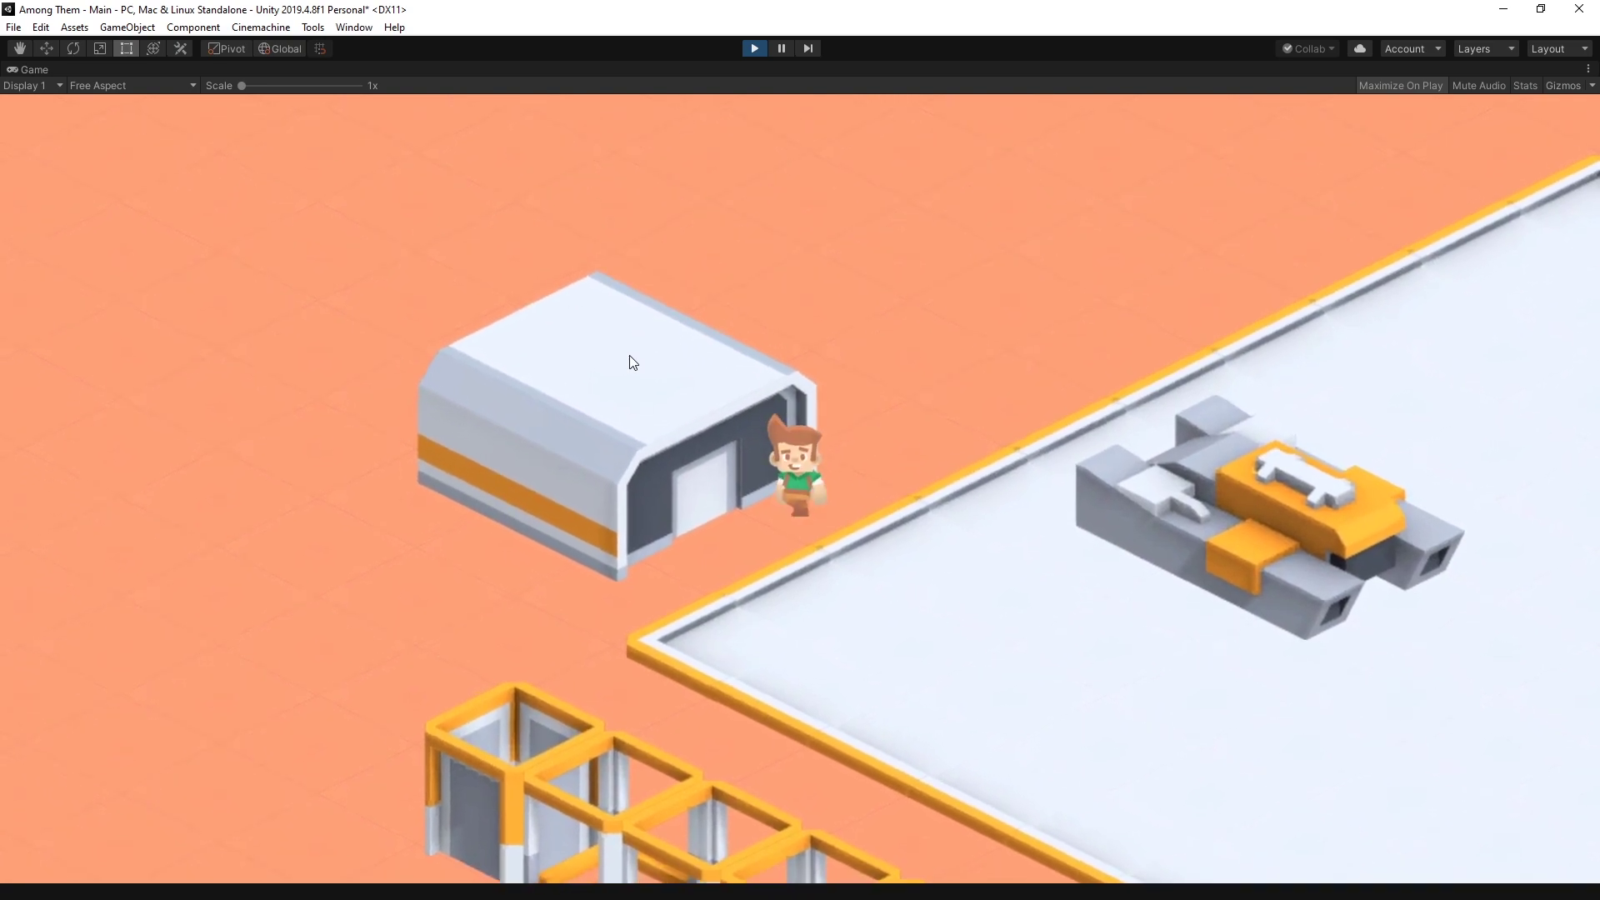
key("ctrl+p")
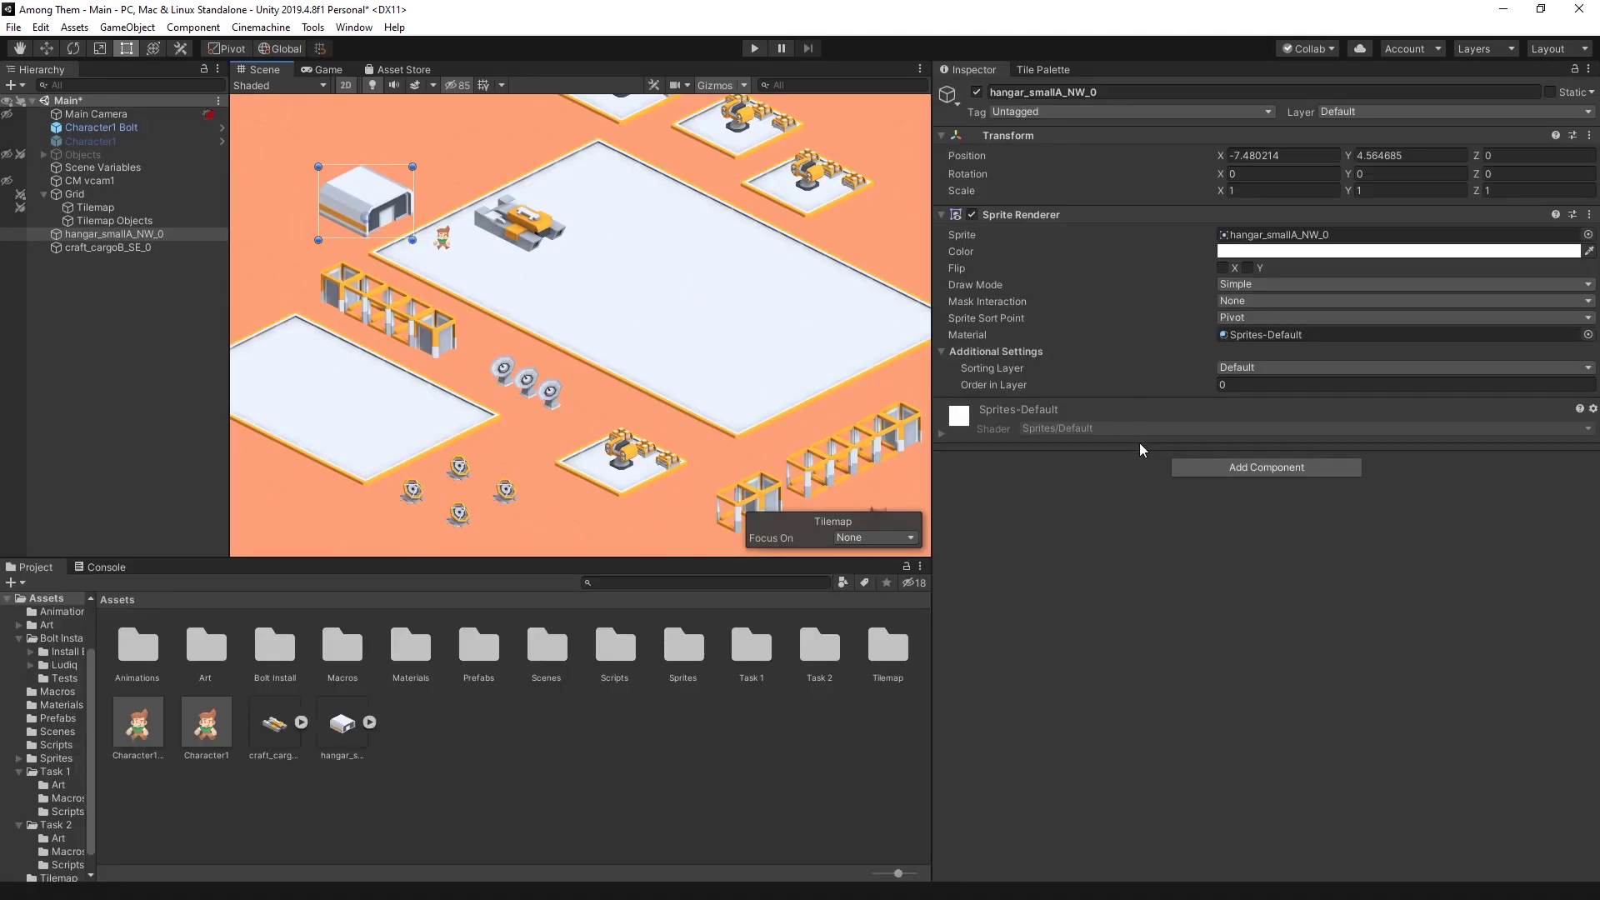
Add a Polygon Collider 2D to the hangar and trim its vertices to the hangar's outline
left_click(1234, 467)
type("pol")
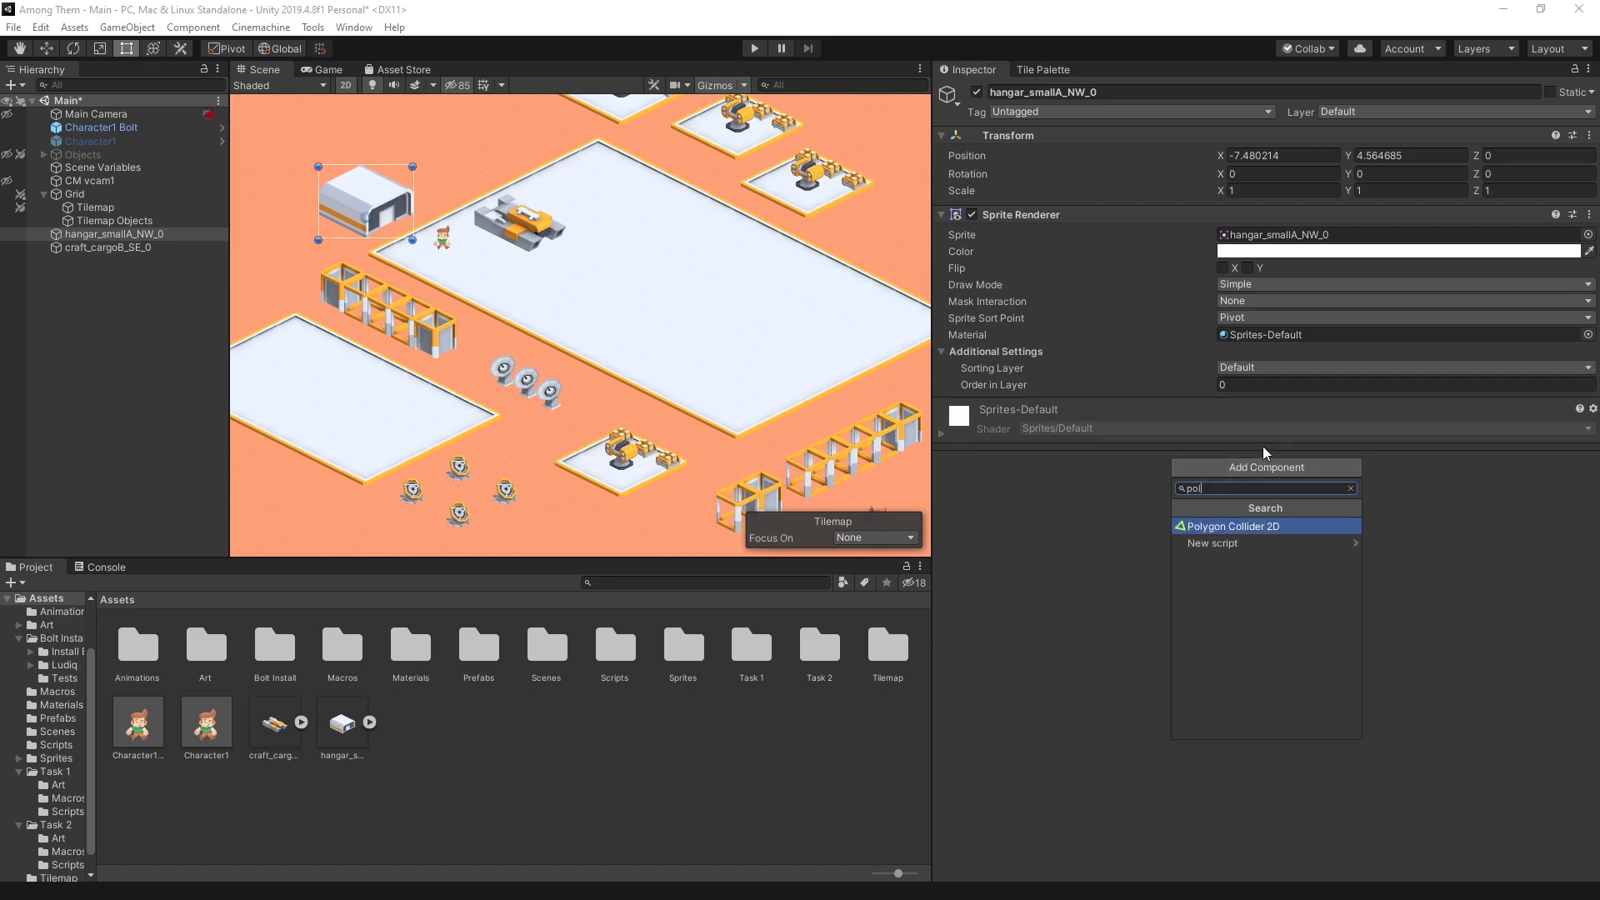
left_click(1217, 527)
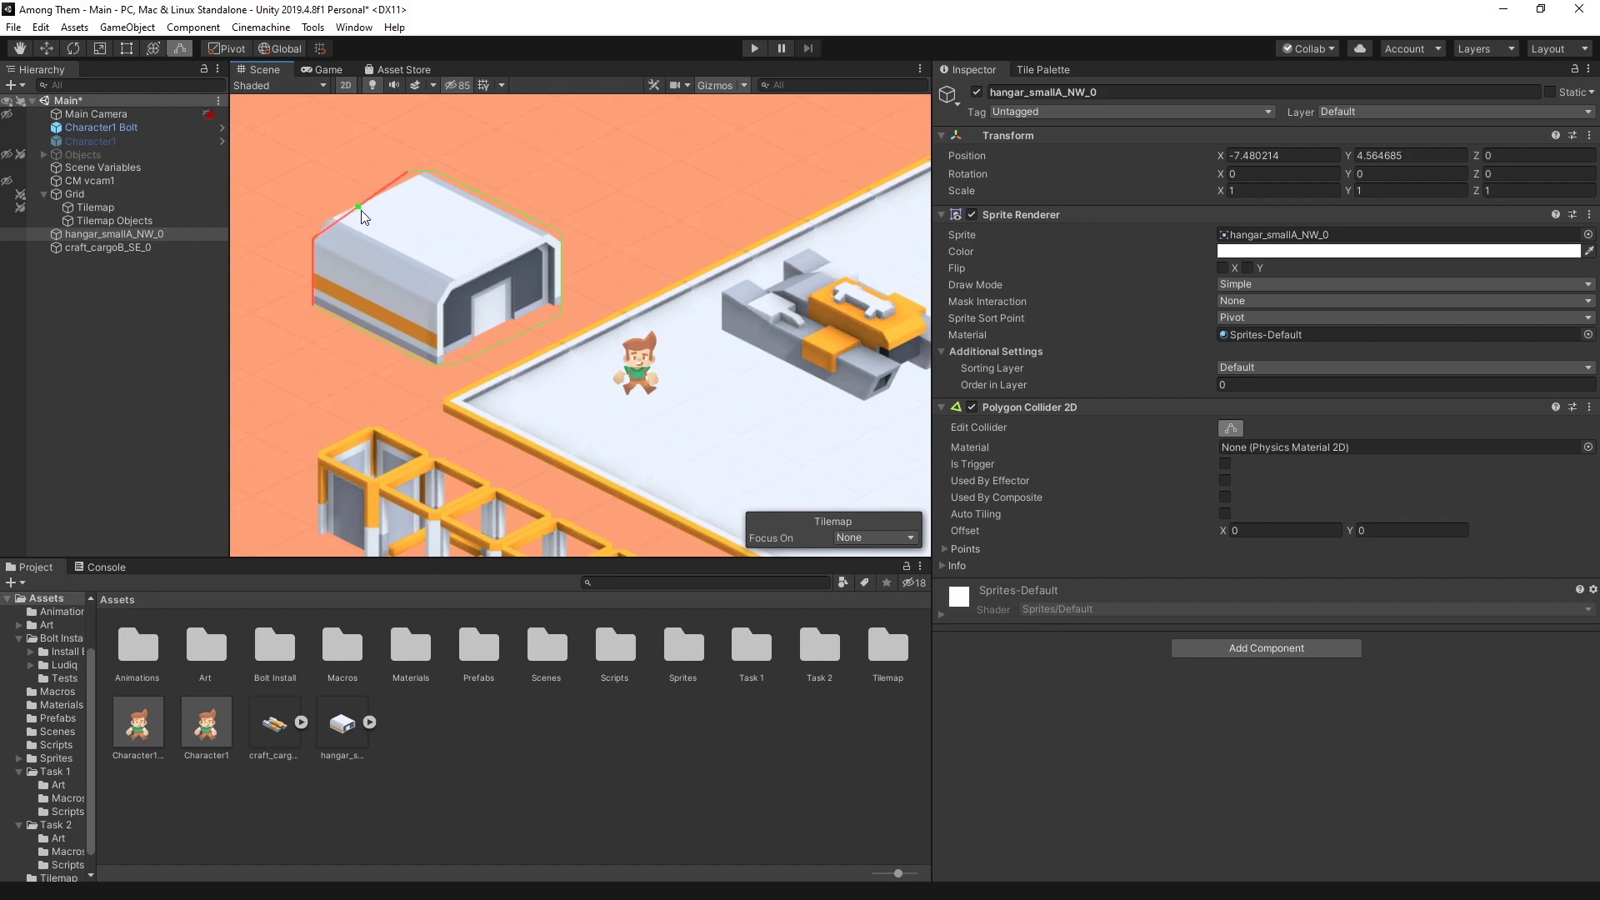
left_click_drag(456, 190, 464, 192)
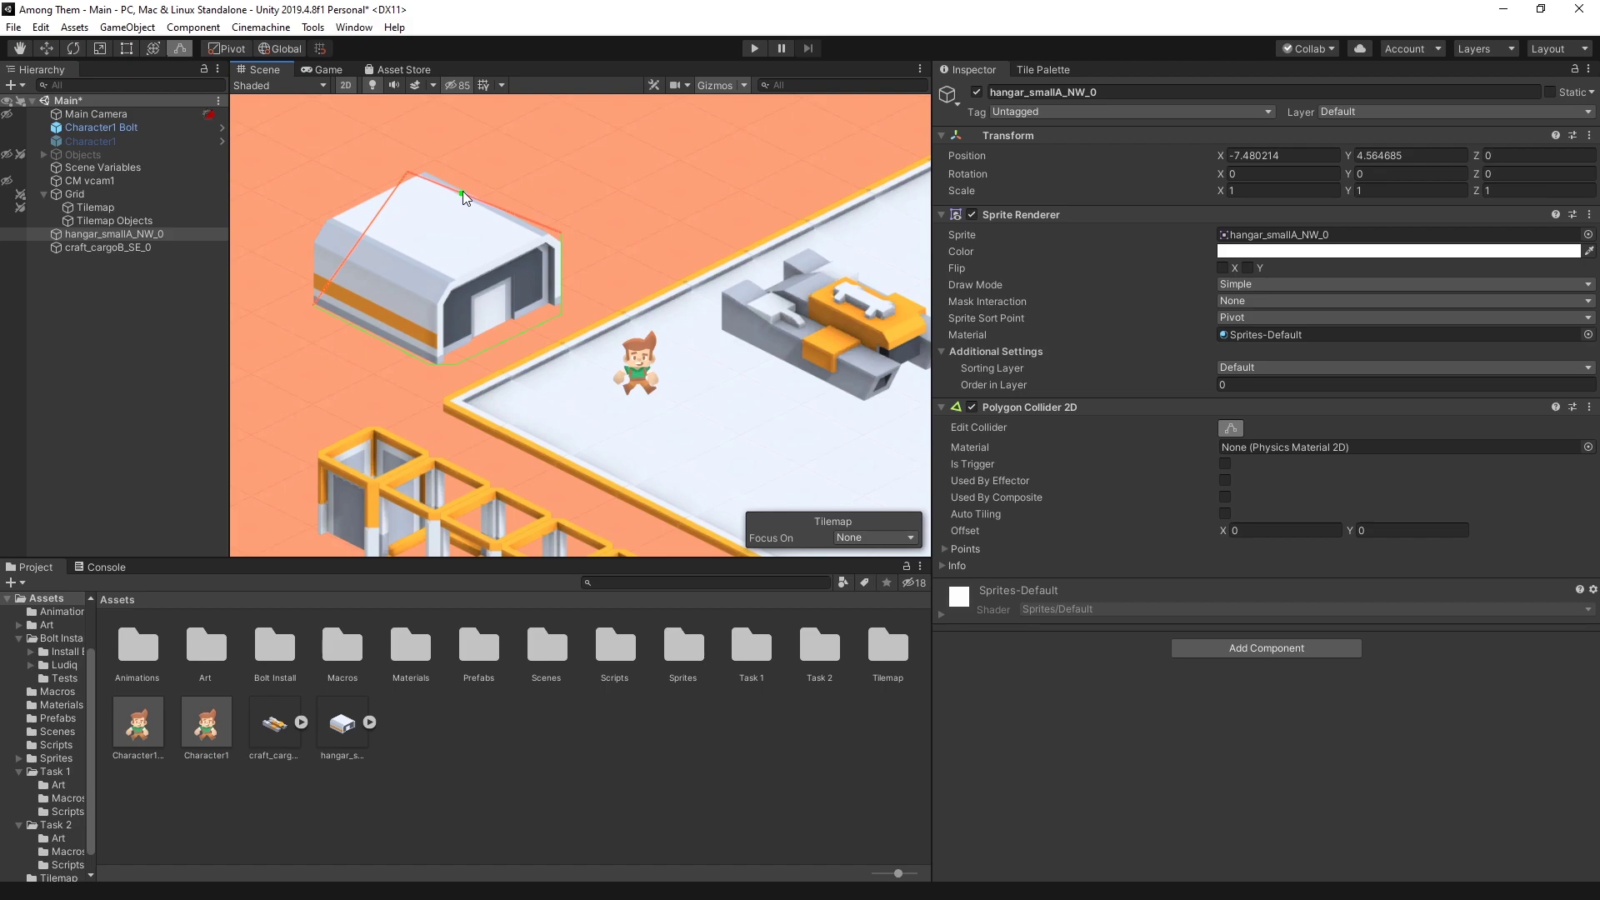
left_click(500, 210, "ctrl")
left_click(560, 238, "ctrl")
left_click(412, 360, "ctrl")
left_click_drag(408, 172, 425, 232)
Add a Polygon Collider 2D to the cargo ship, fit it to the base, and playtest
left_click(784, 344)
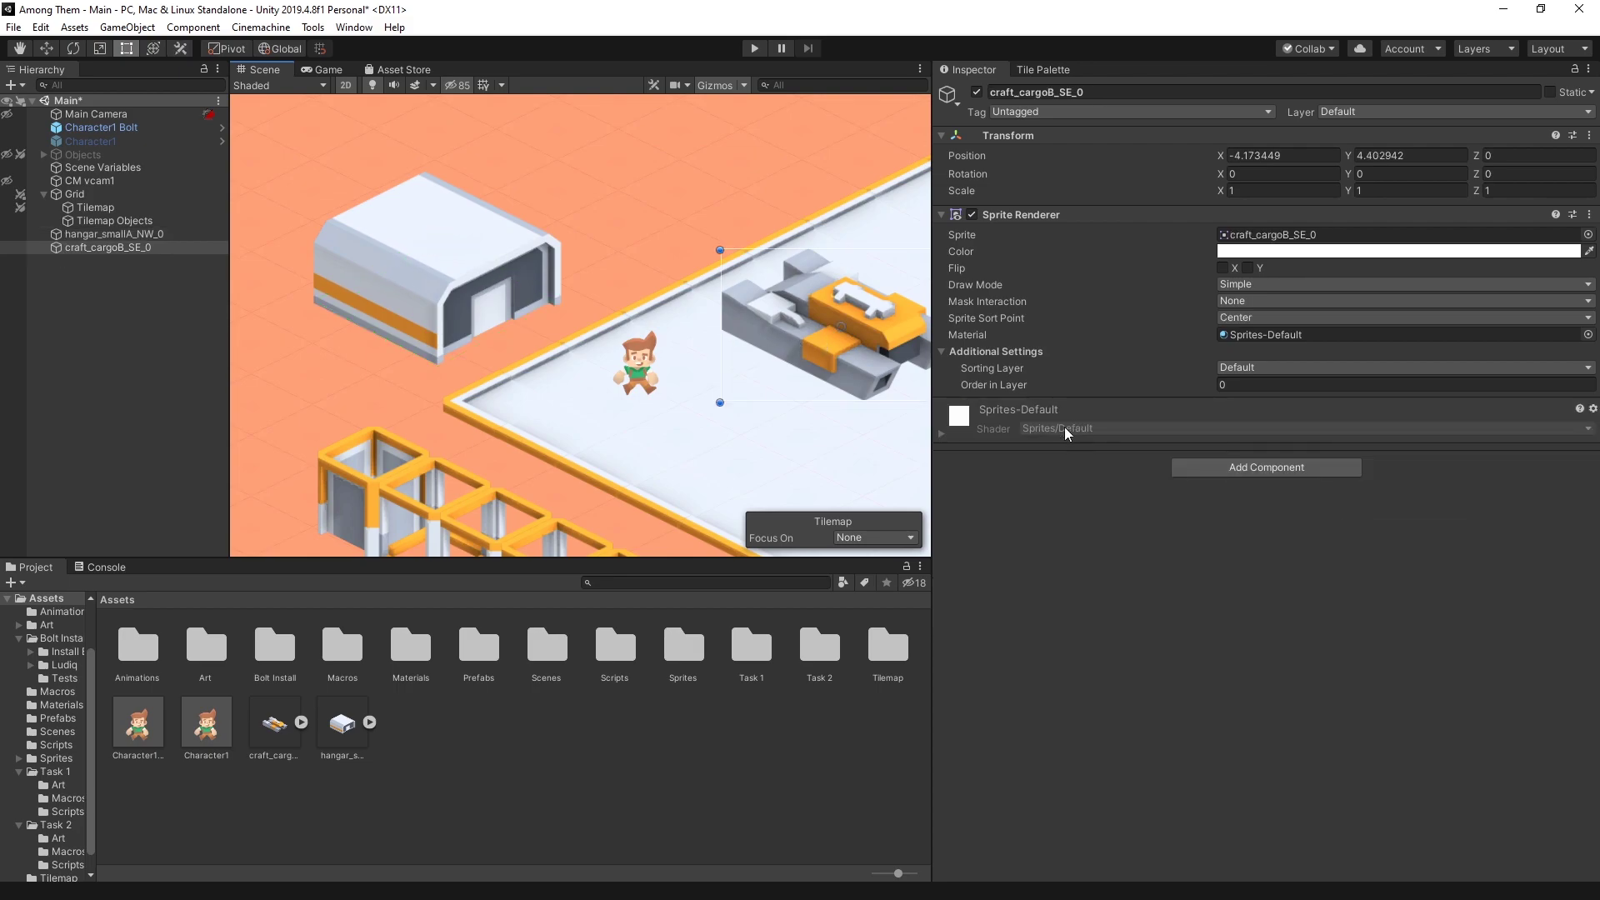
left_click(1346, 473)
left_click(1240, 526)
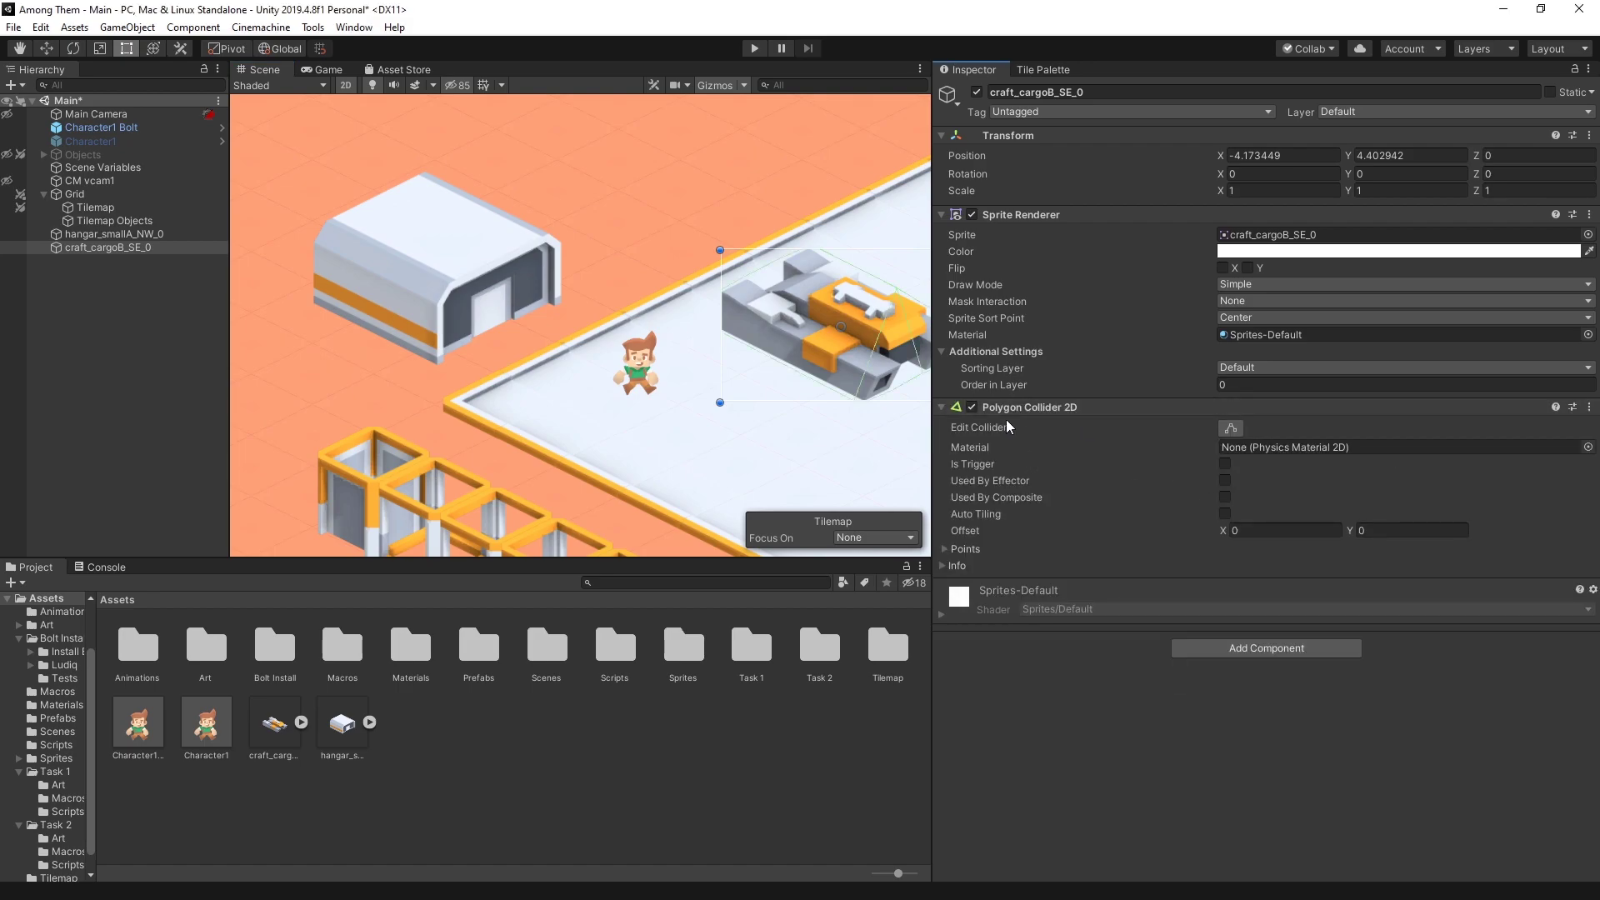
left_click(1231, 427)
scroll(858, 350, "up", 3)
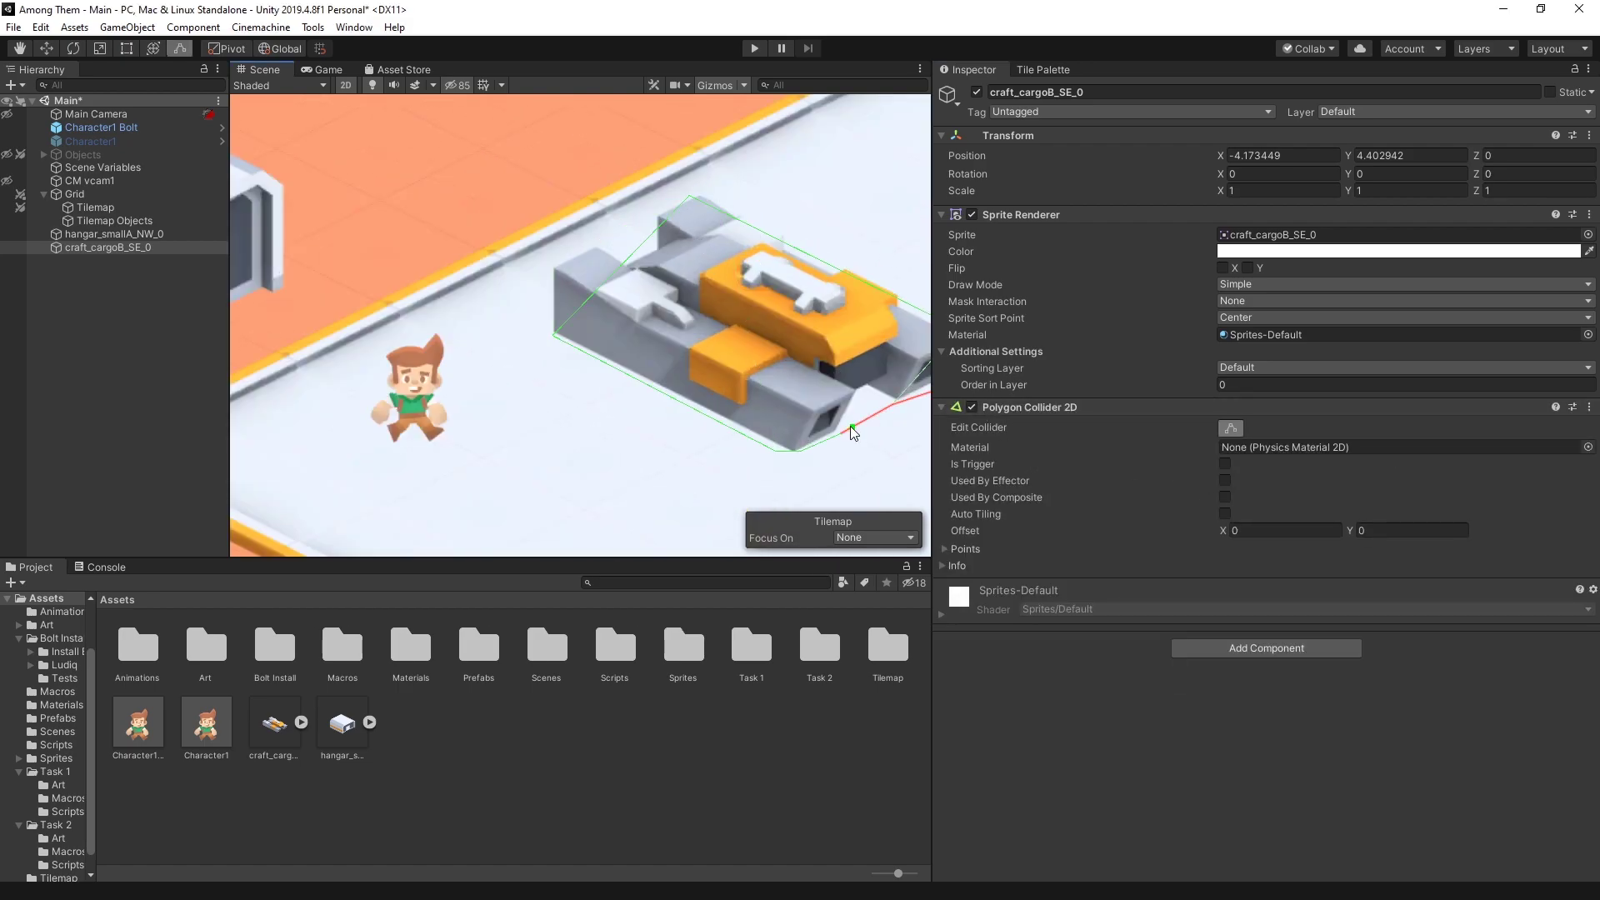
left_click_drag(809, 457, 753, 452)
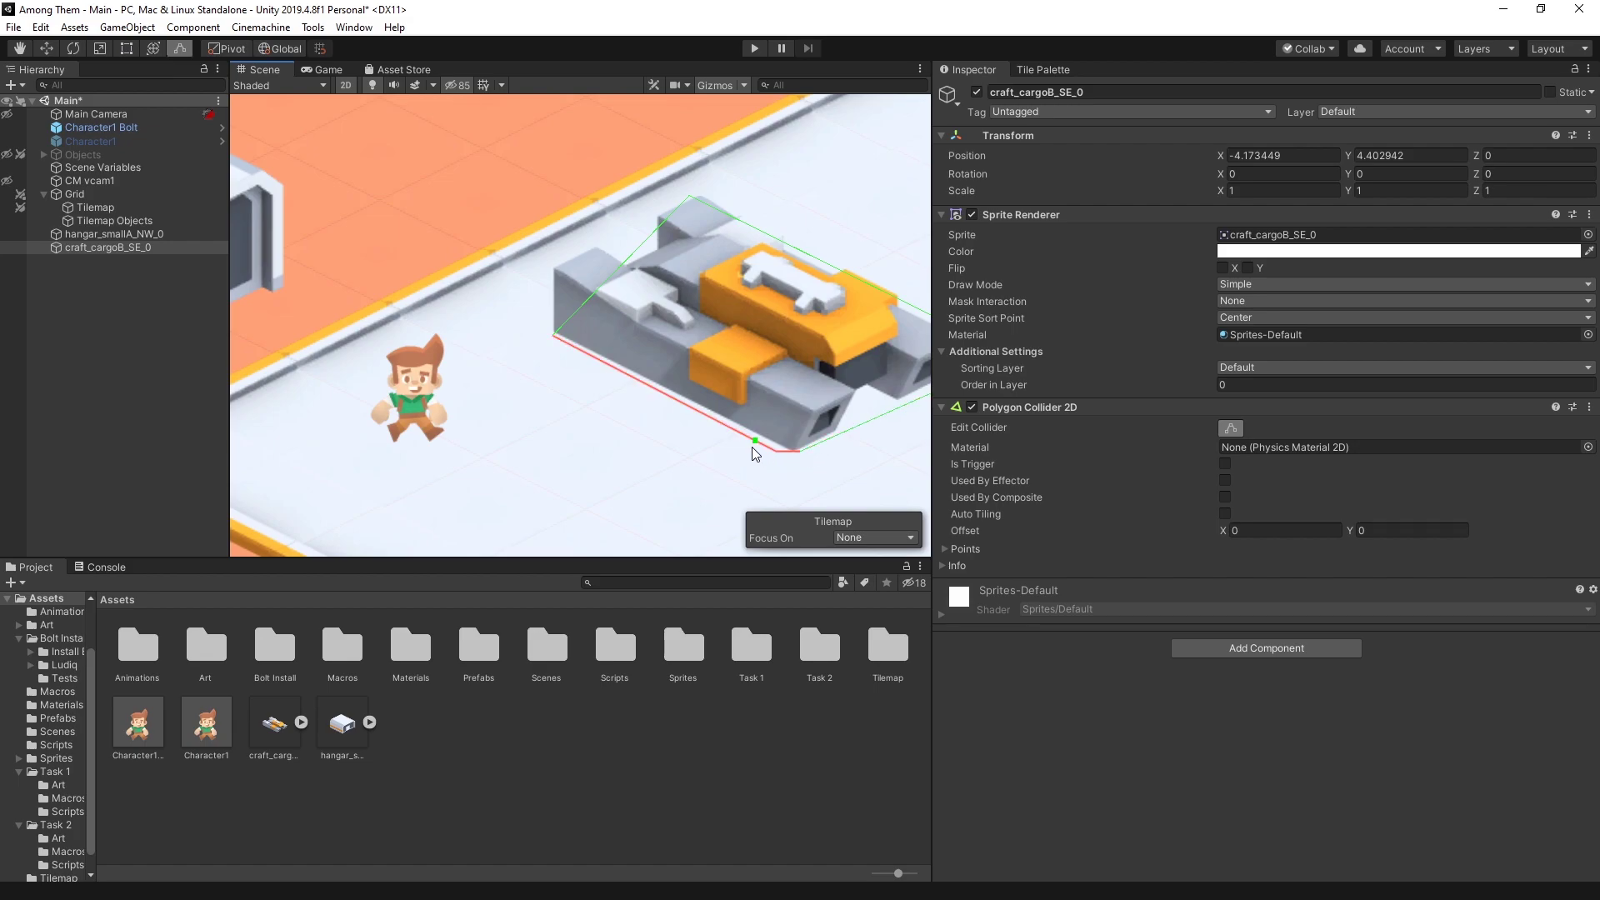
scroll(675, 294, "down", 1)
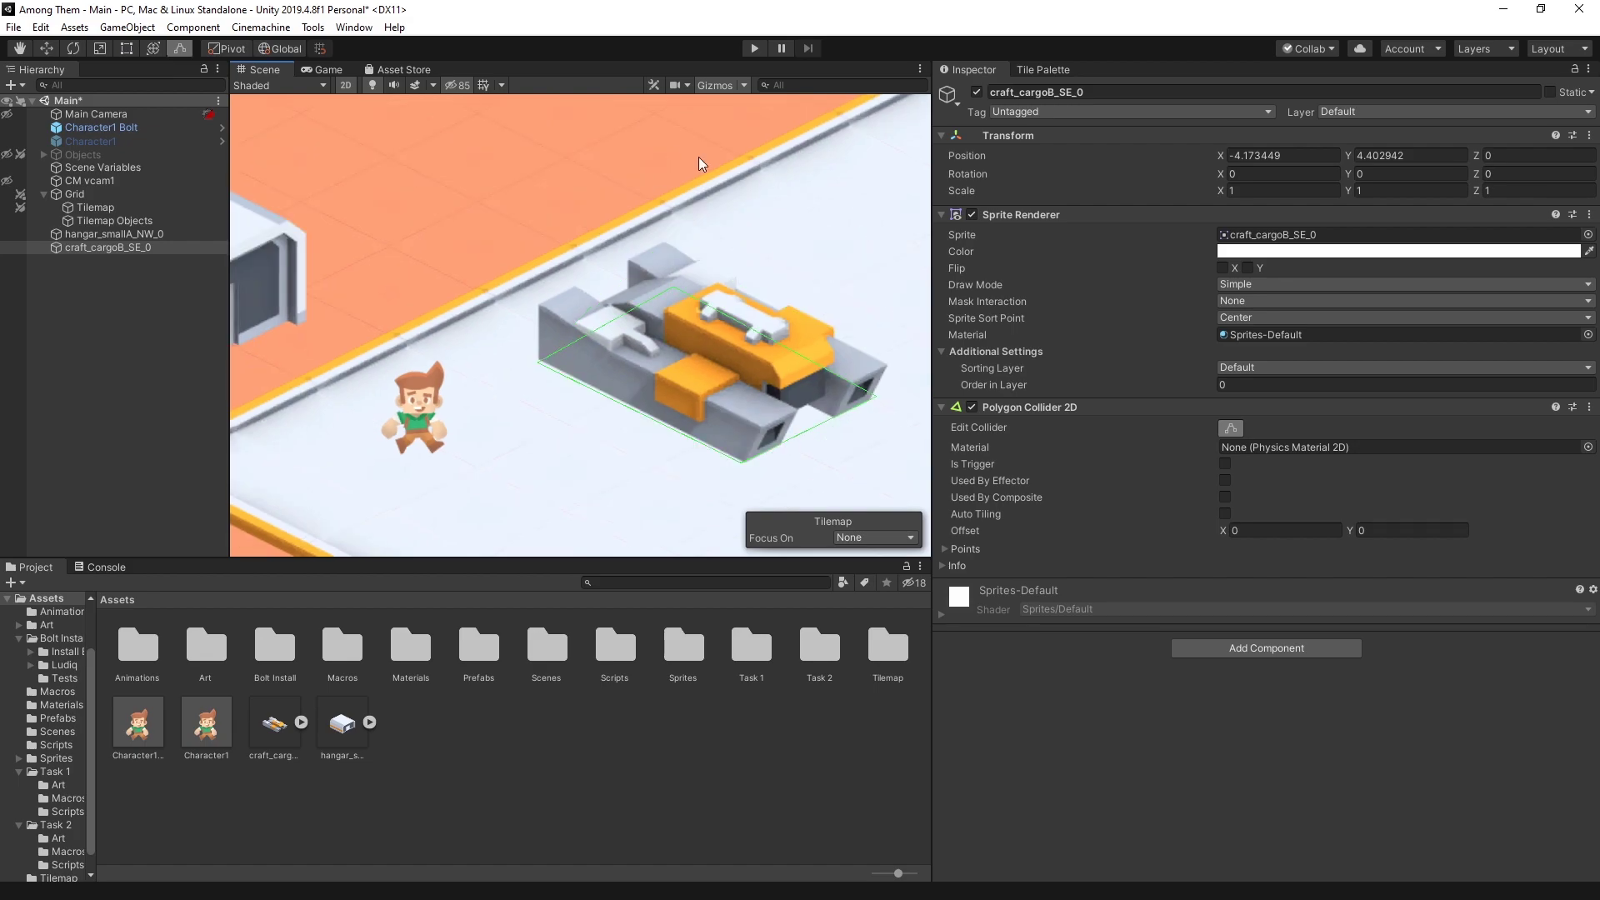
left_click(755, 48)
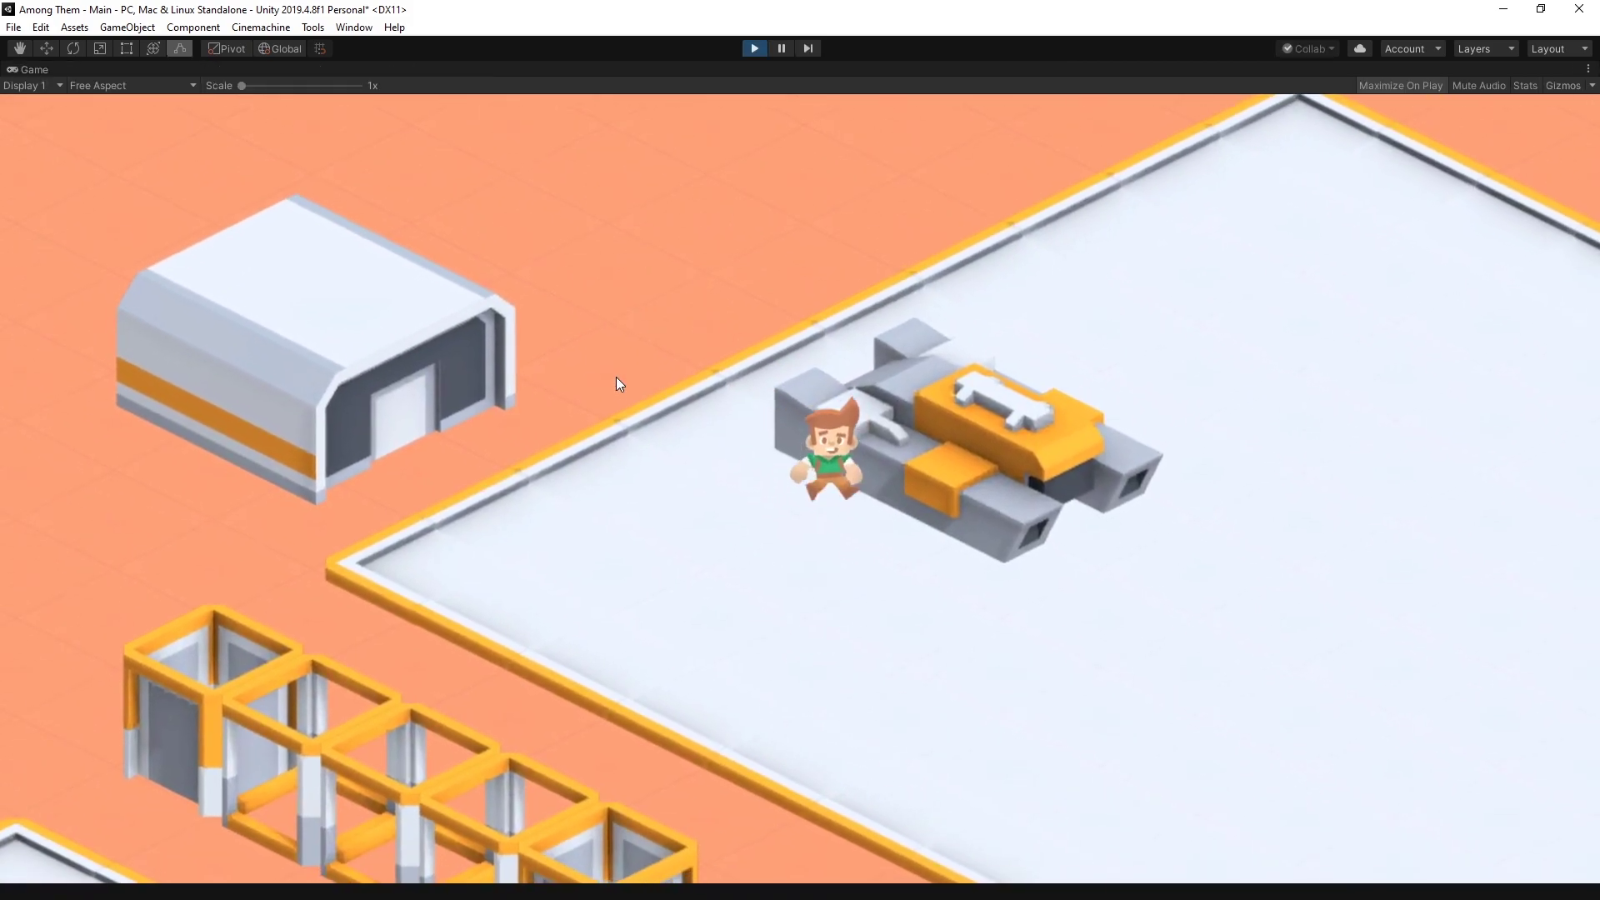
Walk the character around the cargo ship to test blocking, then stop and begin renaming the ship
key("d")
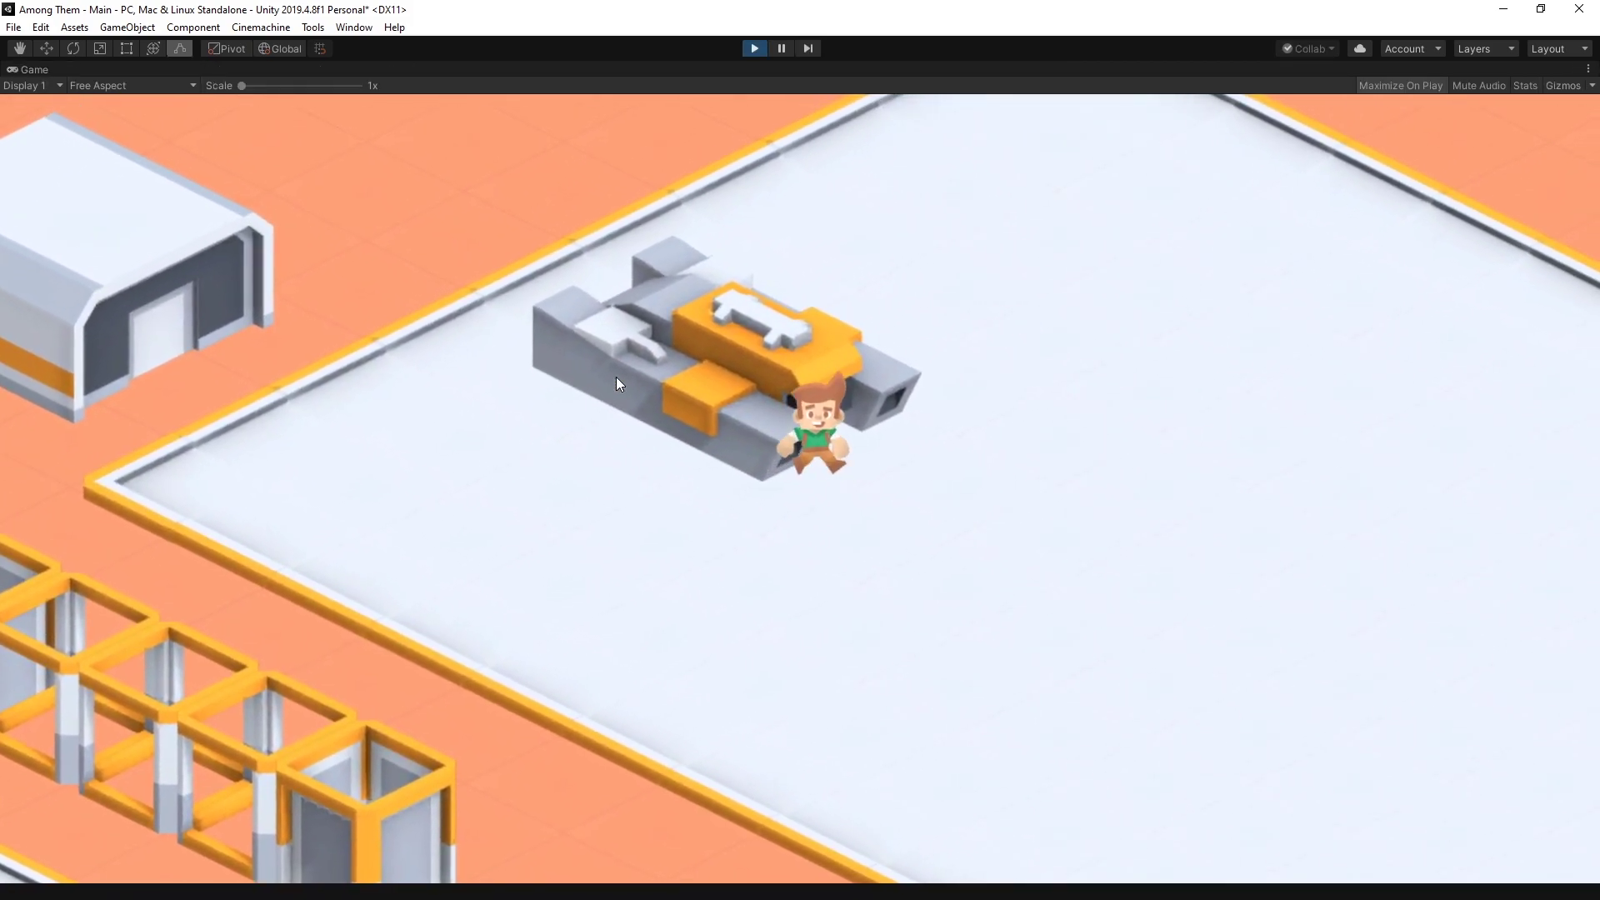
key("a")
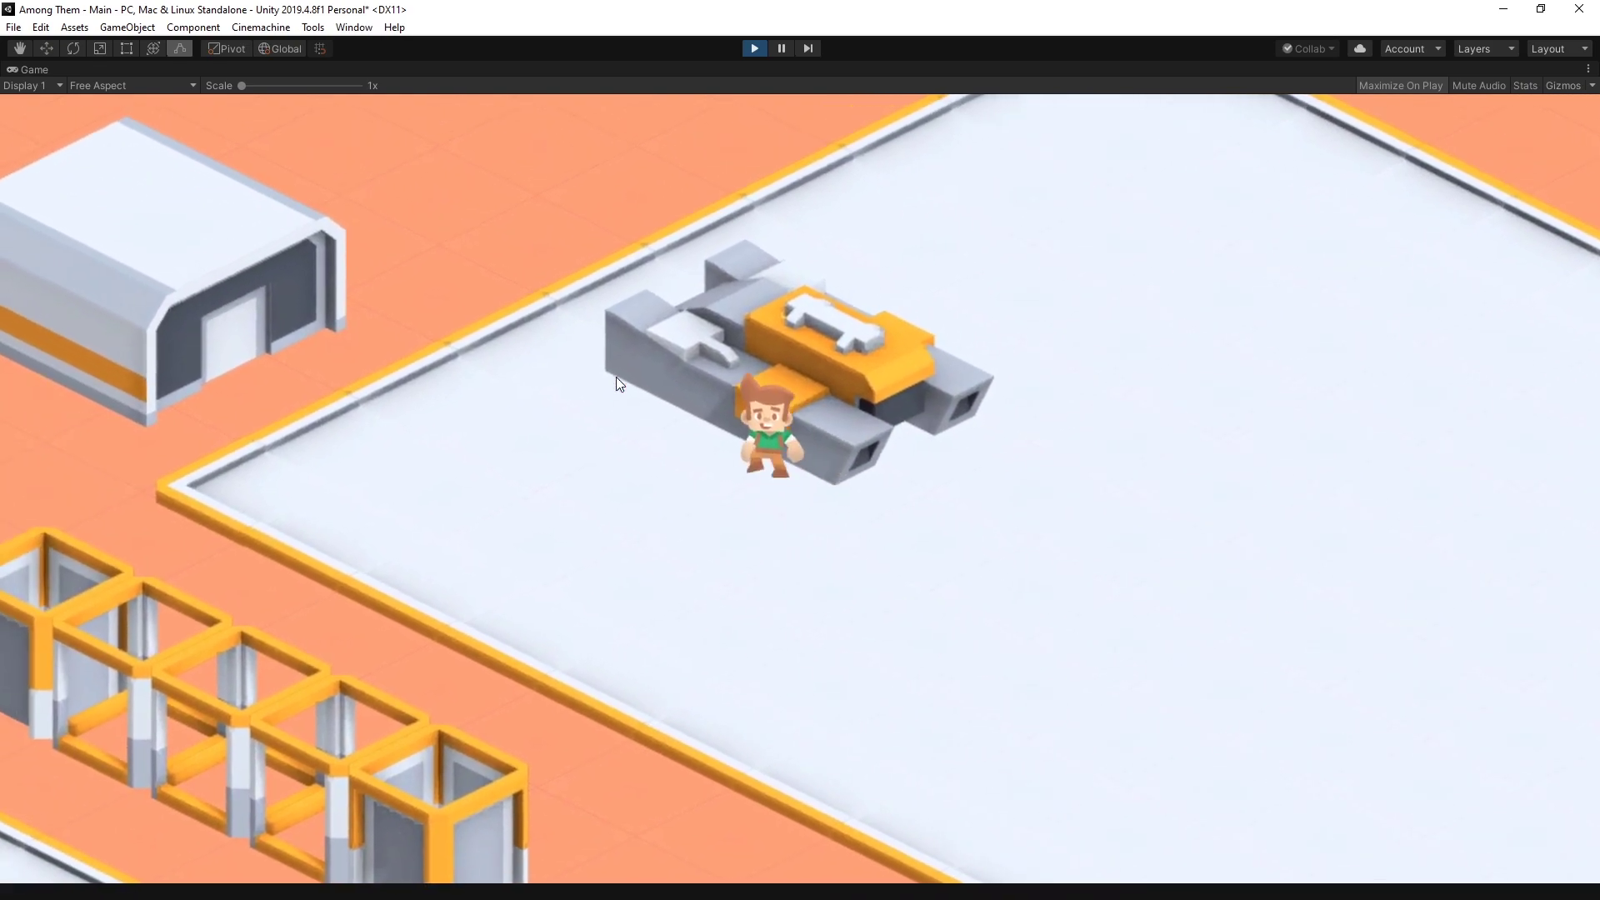
key("a")
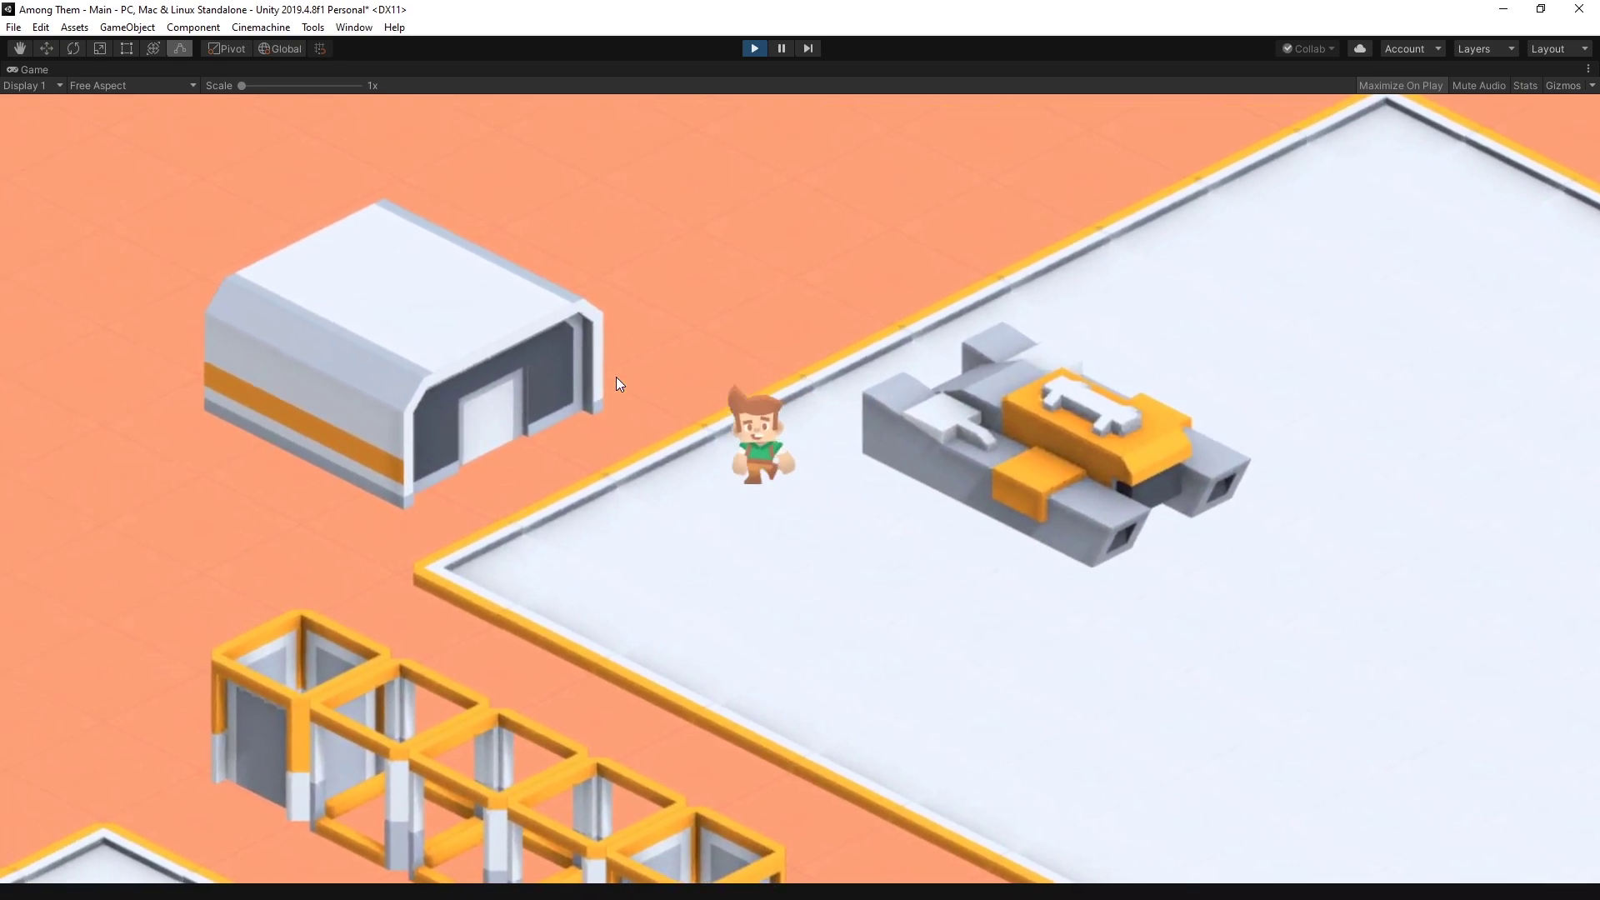
key("ctrl+p")
left_click(150, 248)
left_click(85, 253)
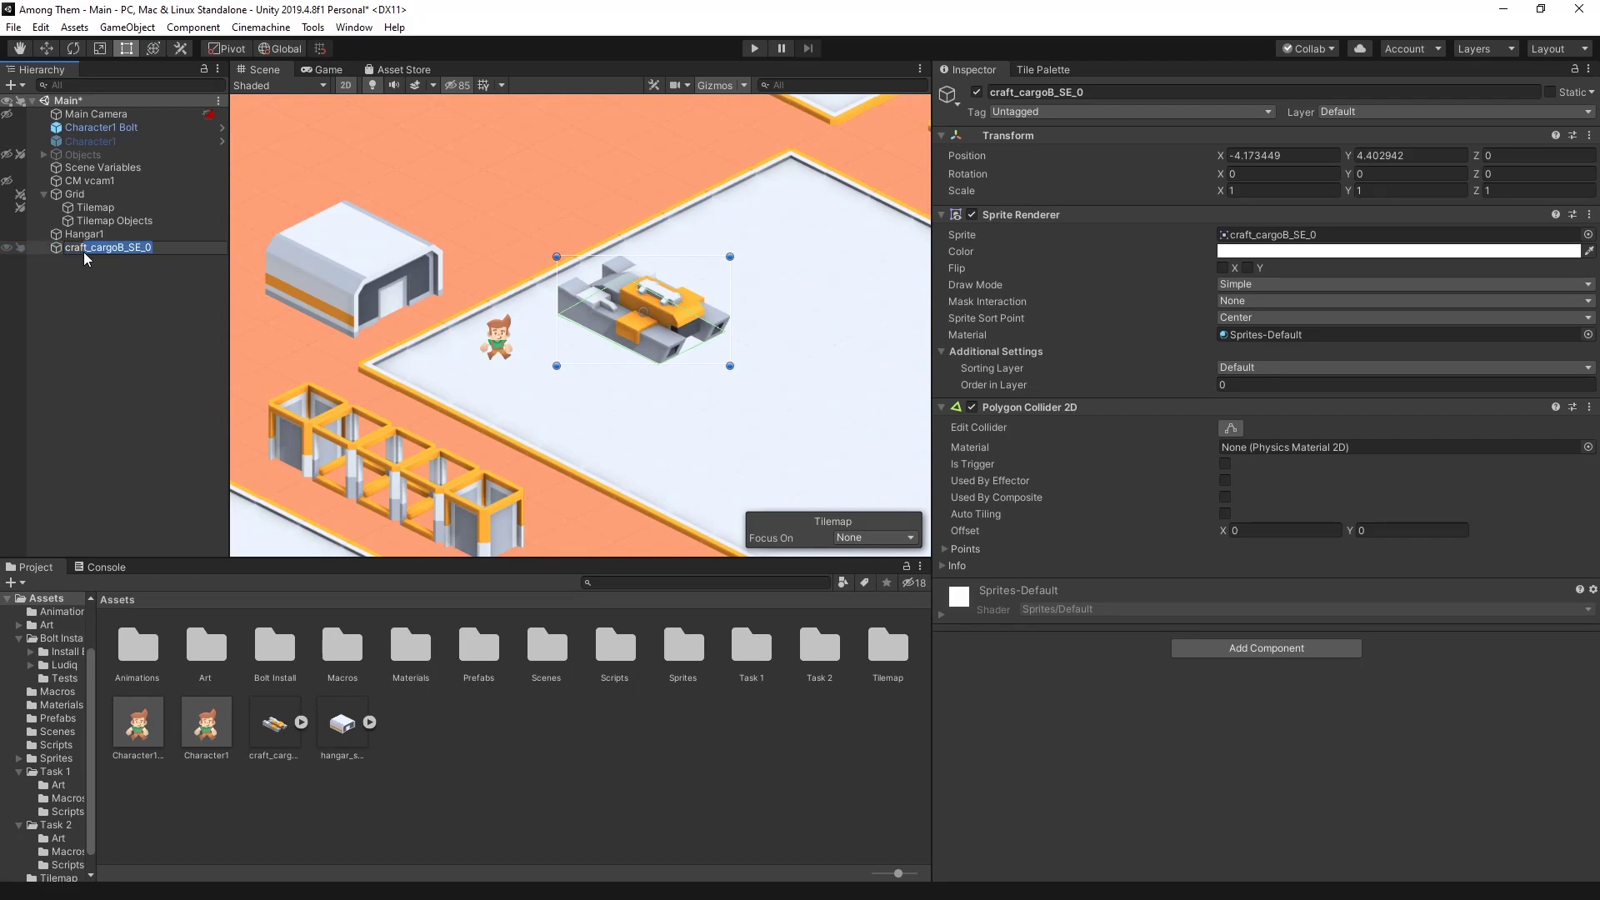
Name the ship Craft1 and browse the craft, rock and satellite prefabs in Prefabs
type("Craft1")
key("Return")
double_click(477, 654)
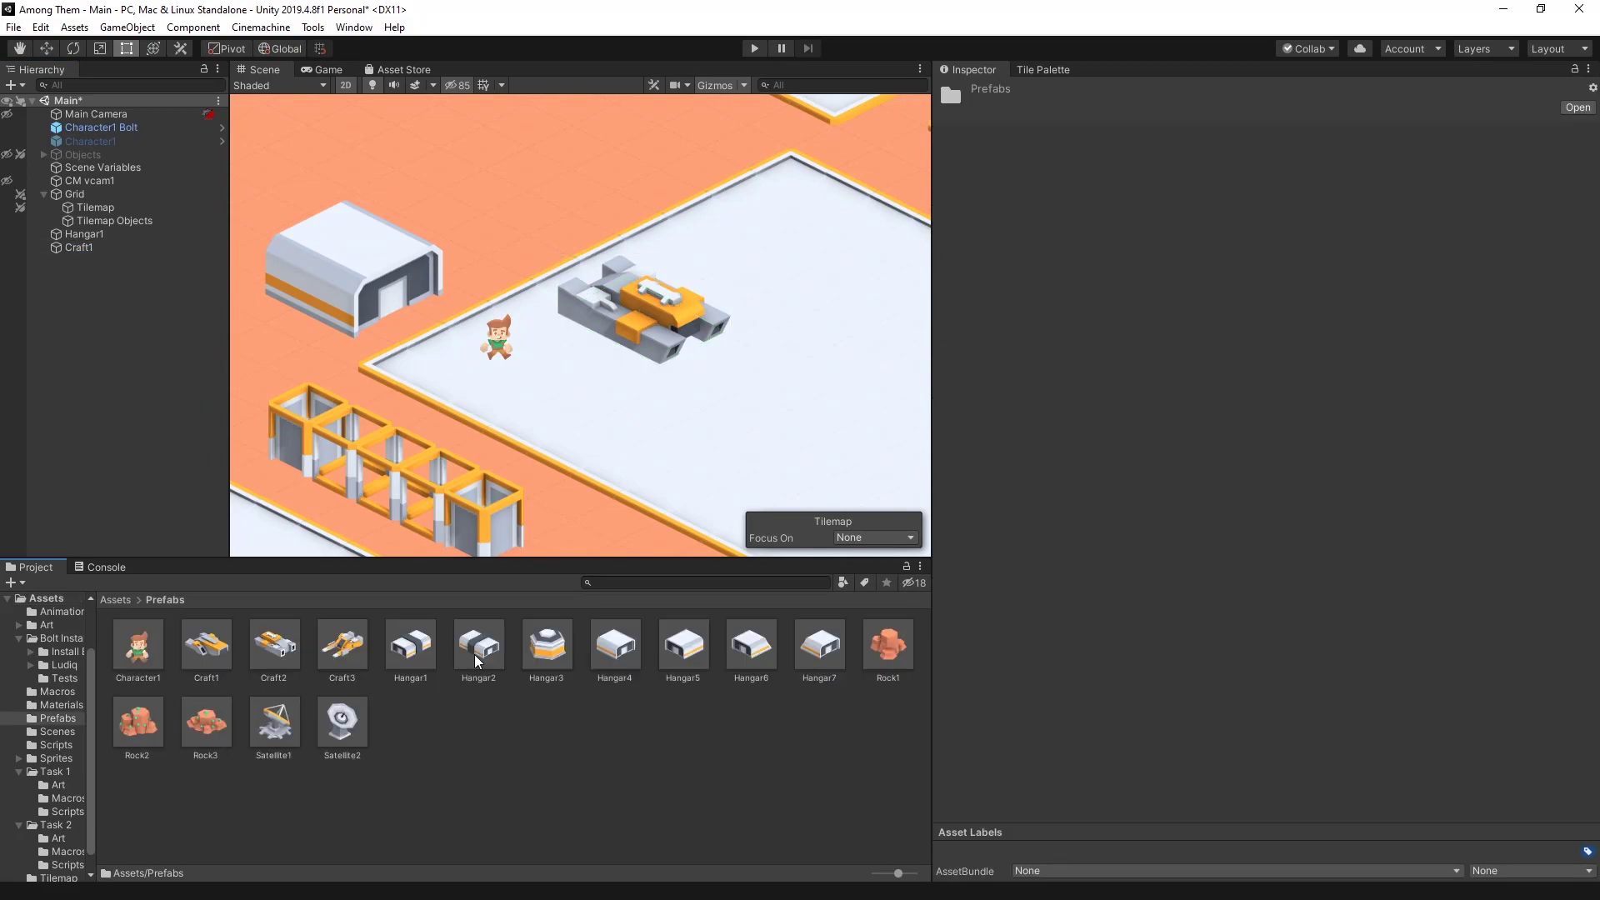
left_click(209, 656)
left_click(888, 646)
left_click(215, 731, "shift")
left_click(275, 725)
left_click(345, 731, "shift")
left_click(290, 741)
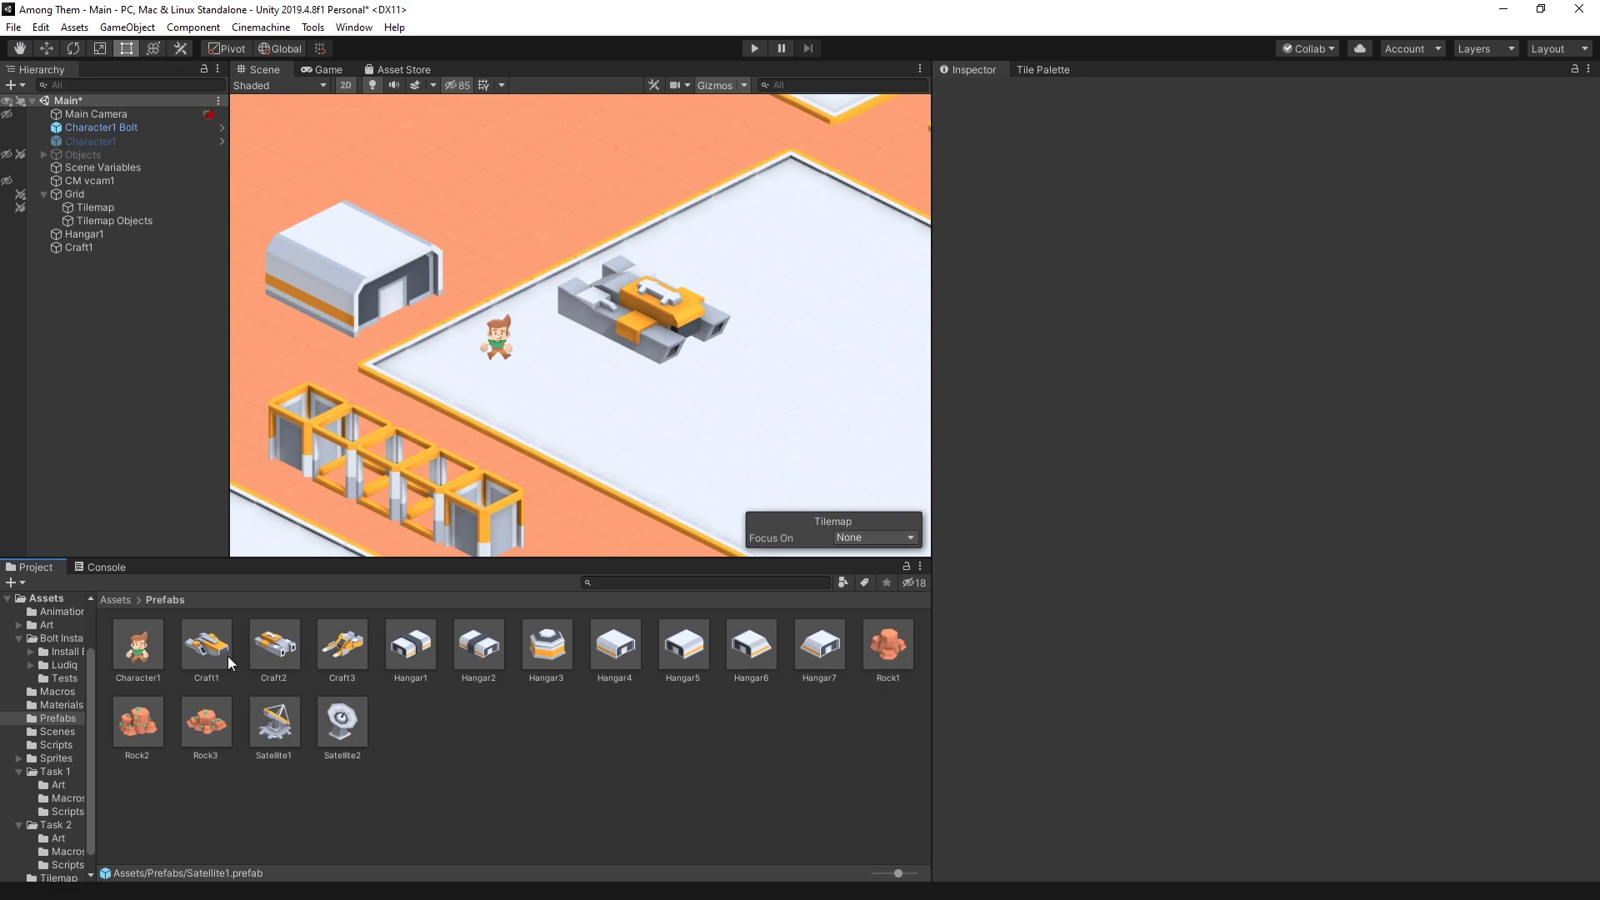
Place a Hangar2 prefab and delete the old small hangar and Craft1 ship
left_click_drag(471, 649, 454, 309)
left_click(389, 340)
key("Delete")
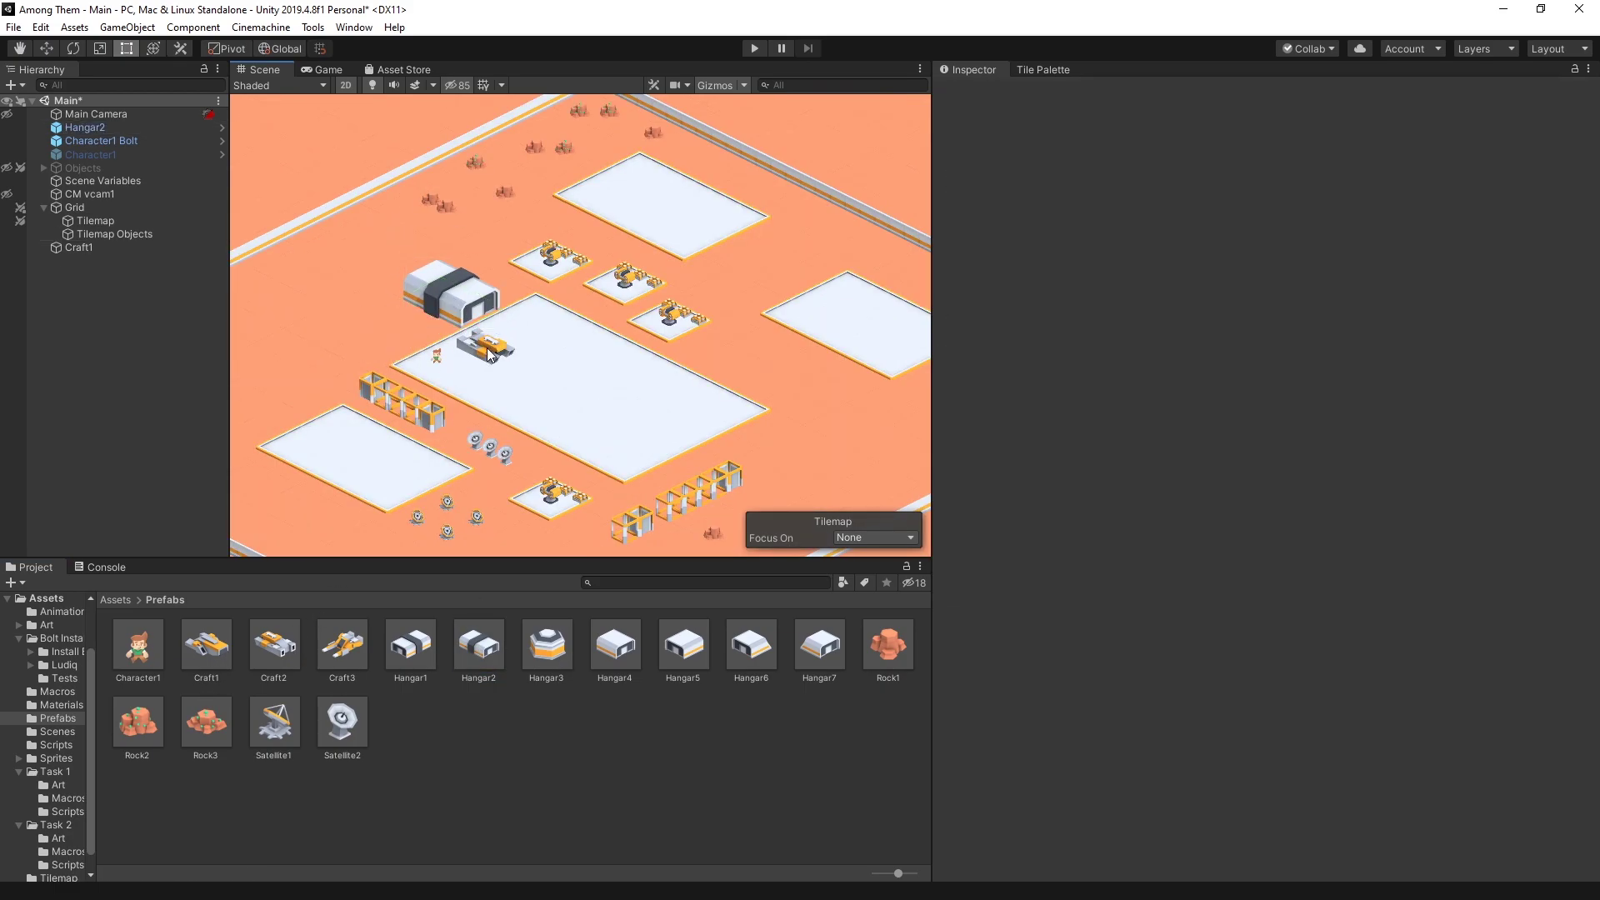
left_click(97, 247)
key("Delete")
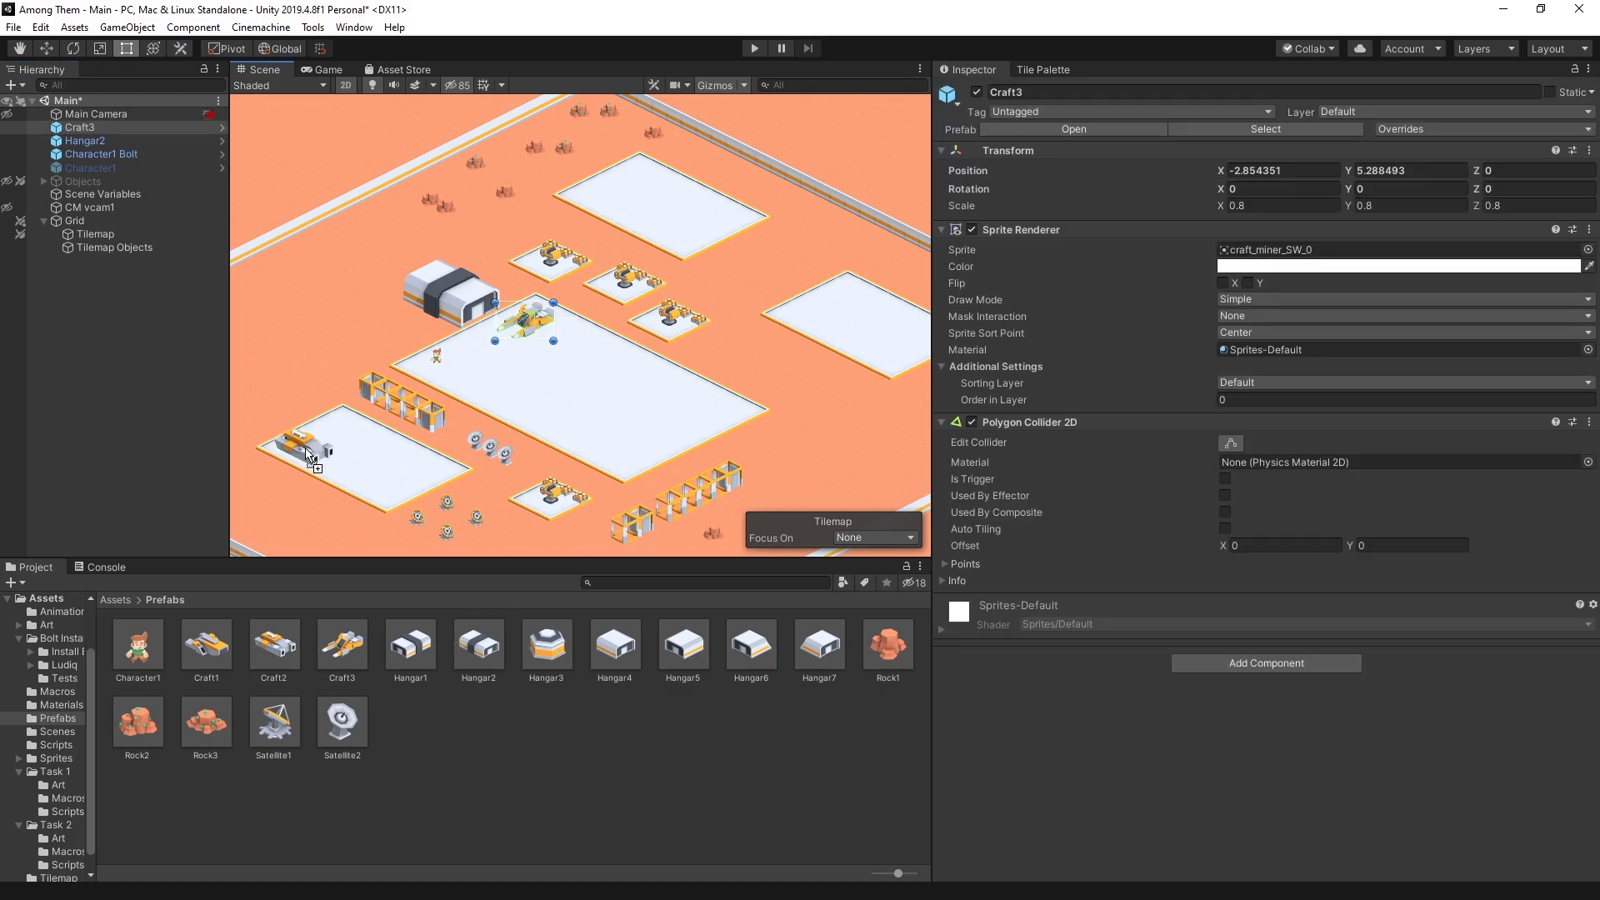
Place a Hangar4, two Hangar3 and three Craft3 prefabs around the landing pads
left_click(207, 646)
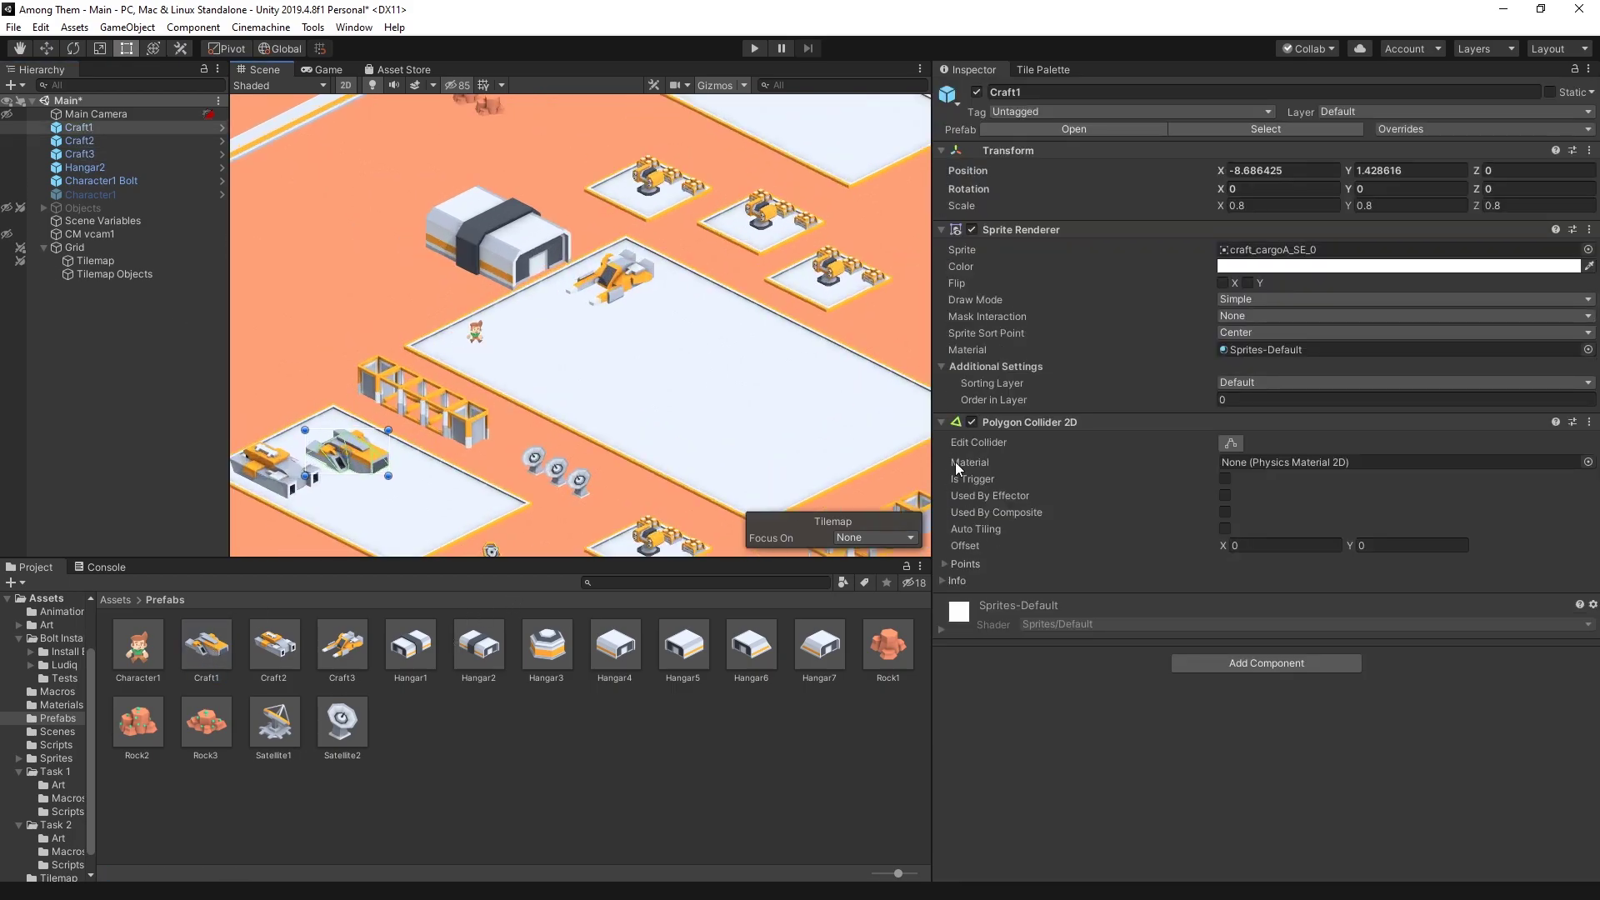
left_click_drag(614, 646, 377, 329)
left_click_drag(546, 646, 329, 430)
left_click_drag(545, 646, 377, 448)
left_click_drag(343, 646, 625, 288)
left_click_drag(343, 646, 696, 150)
left_click_drag(342, 646, 896, 263)
Walk the character past the ships, over turret and ship platforms, then back down-left
key("ctrl+p")
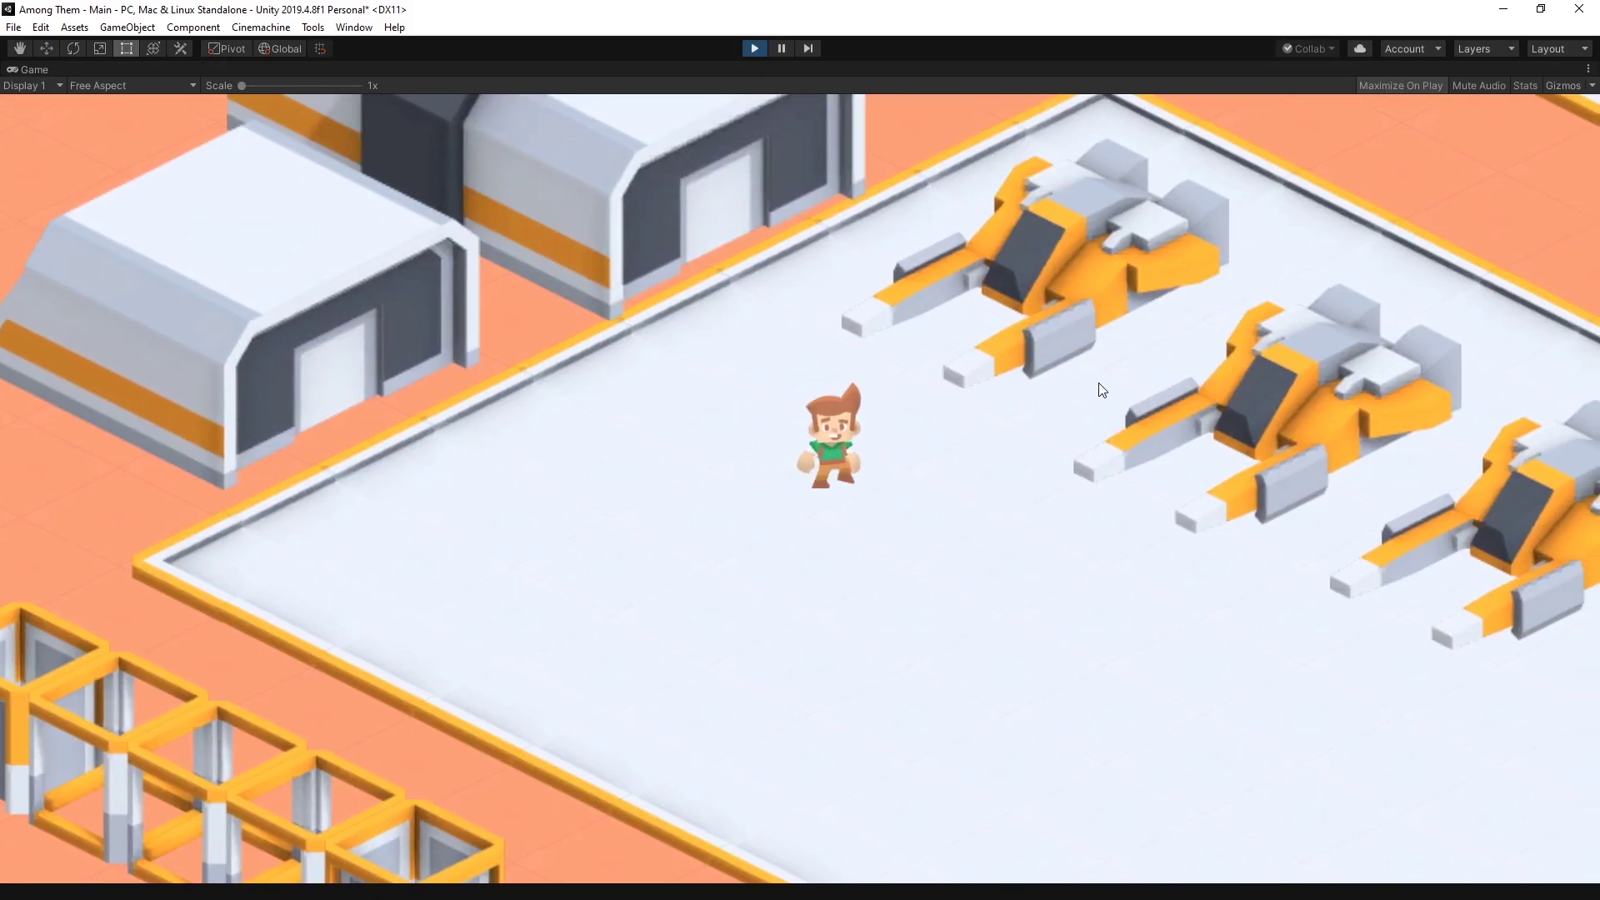
key("w")
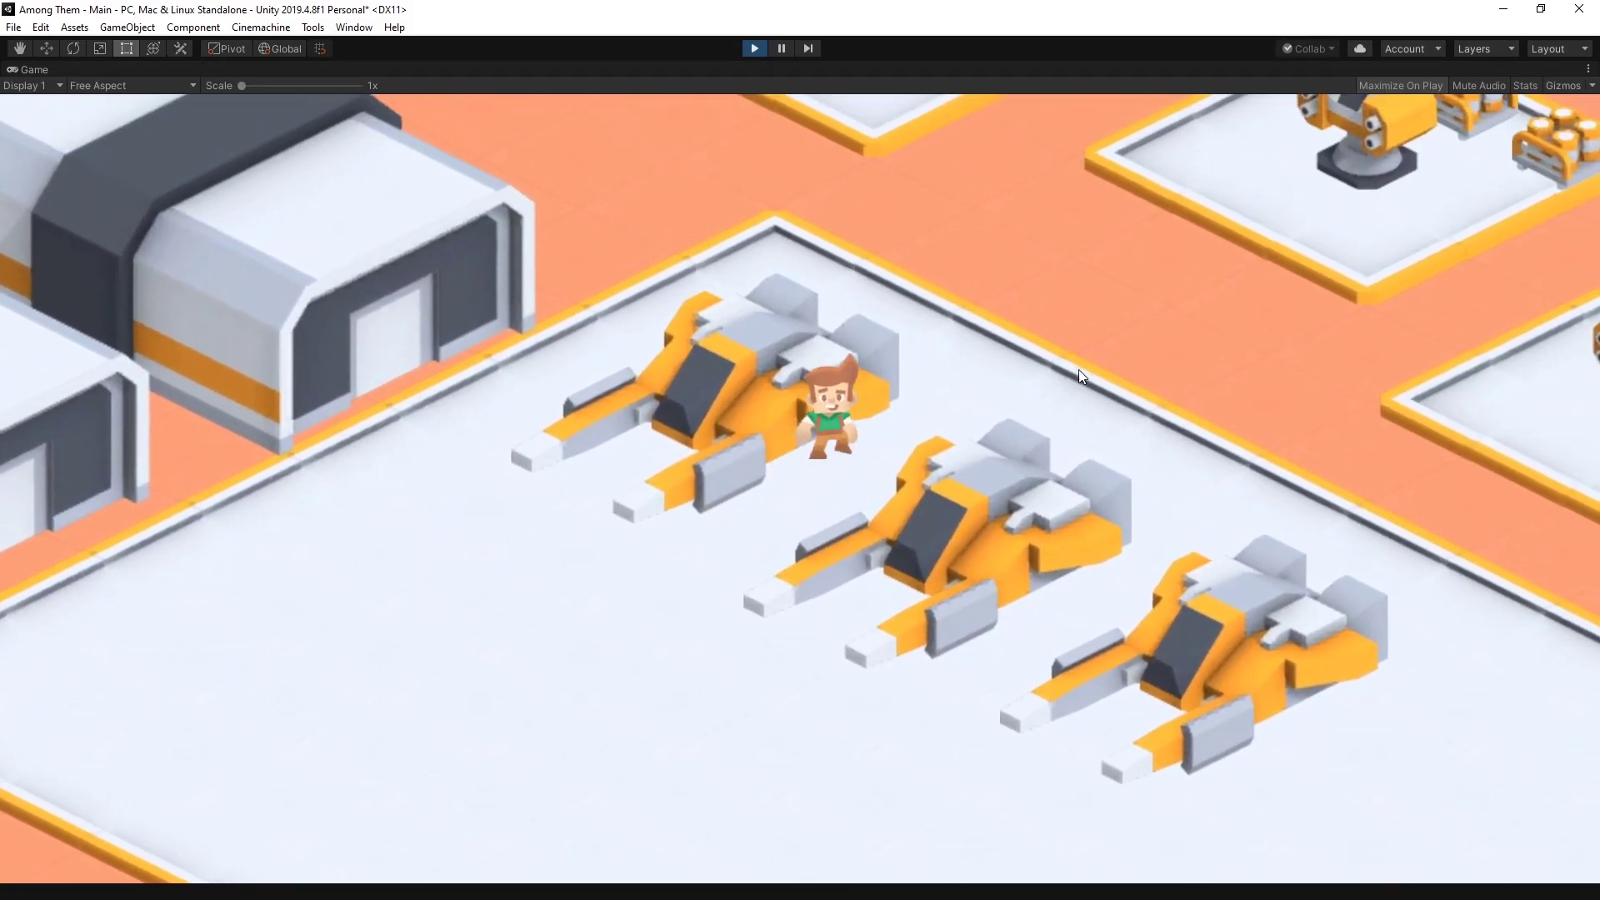
key("w")
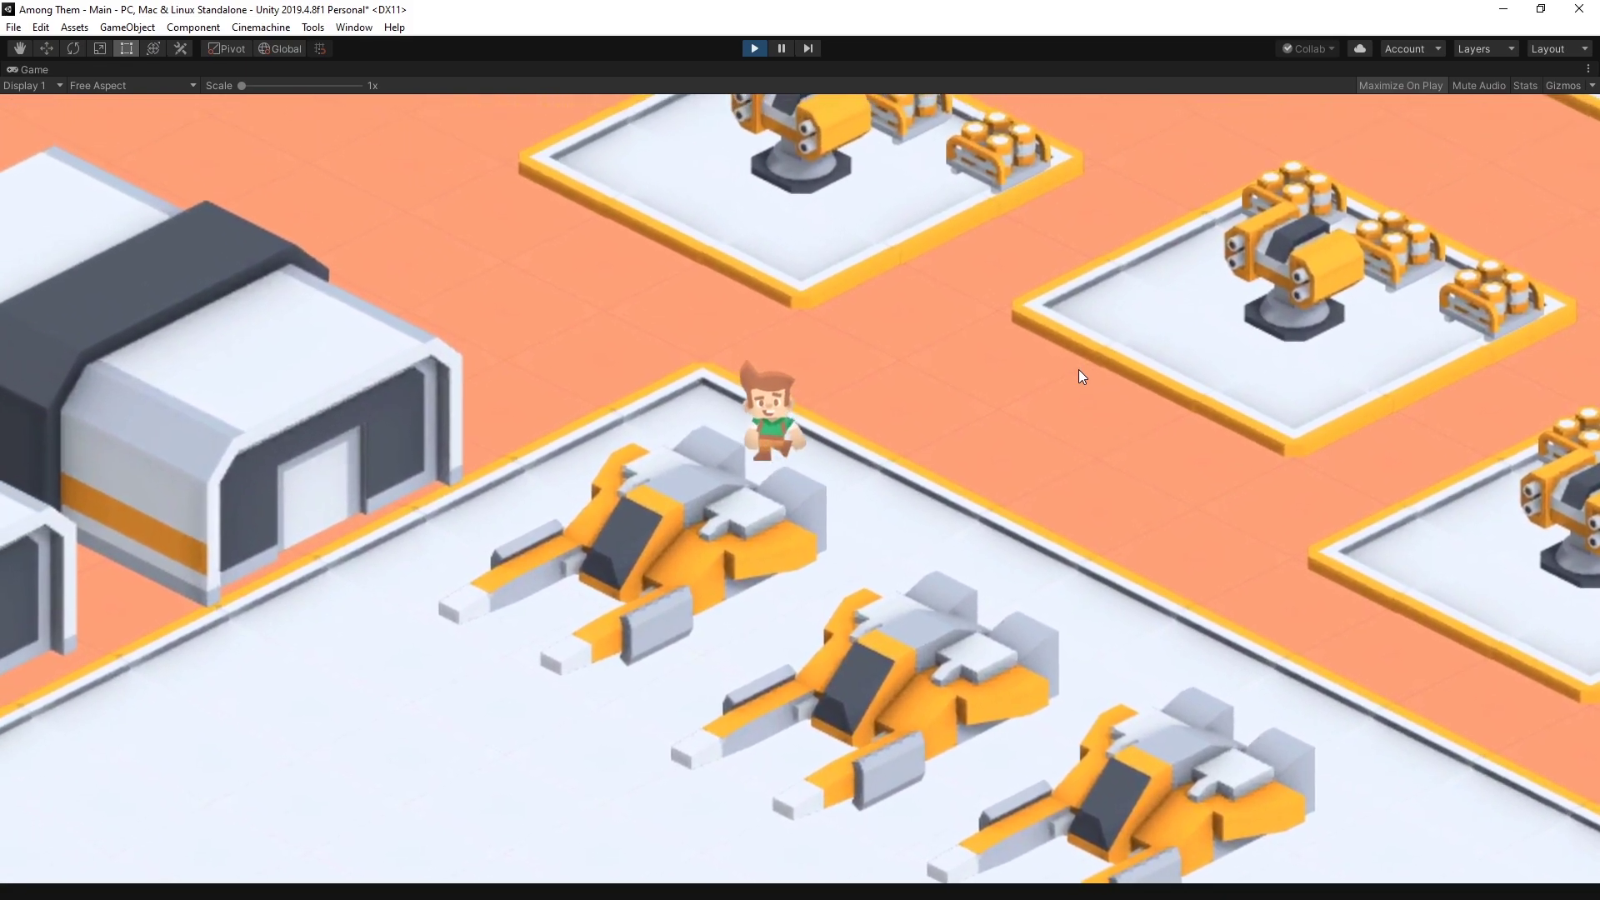
key("w")
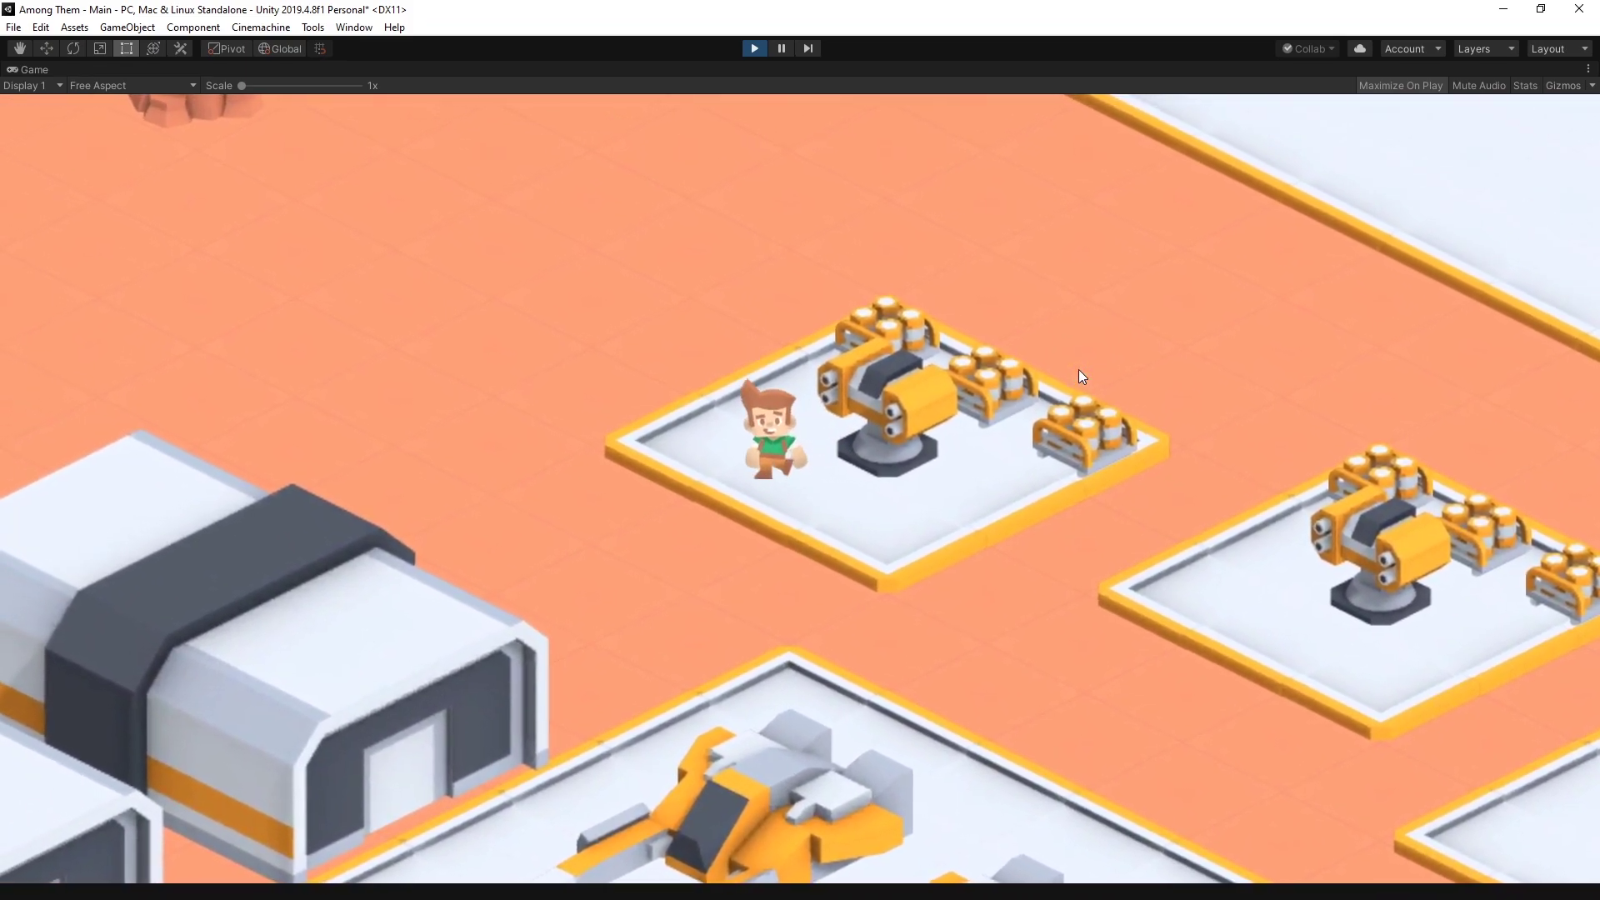
key("w")
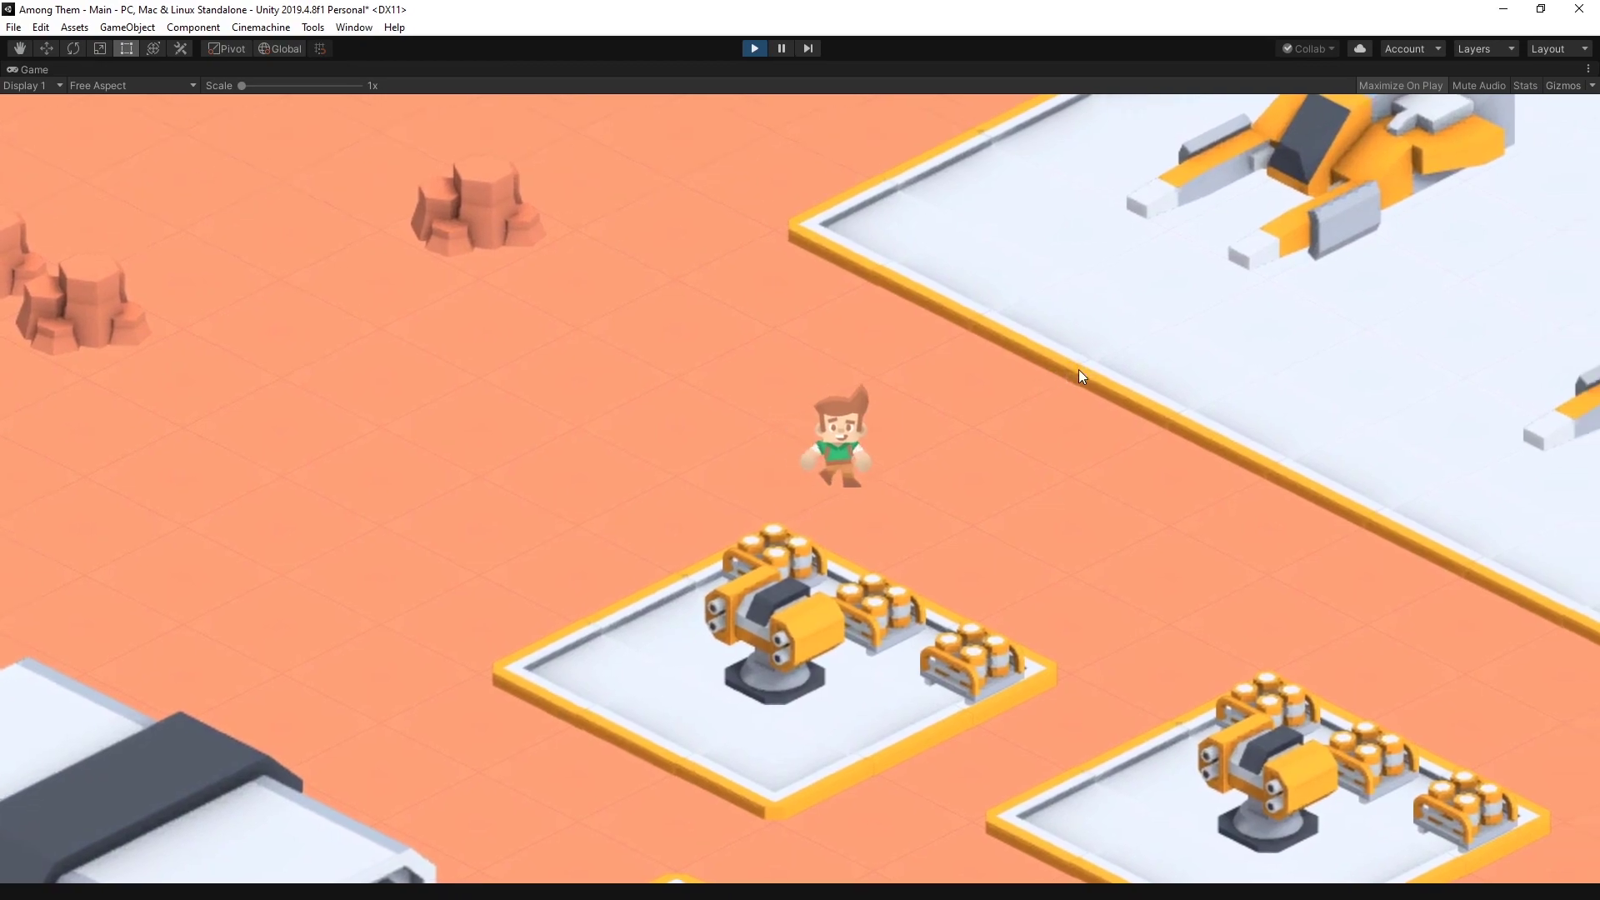
key("d")
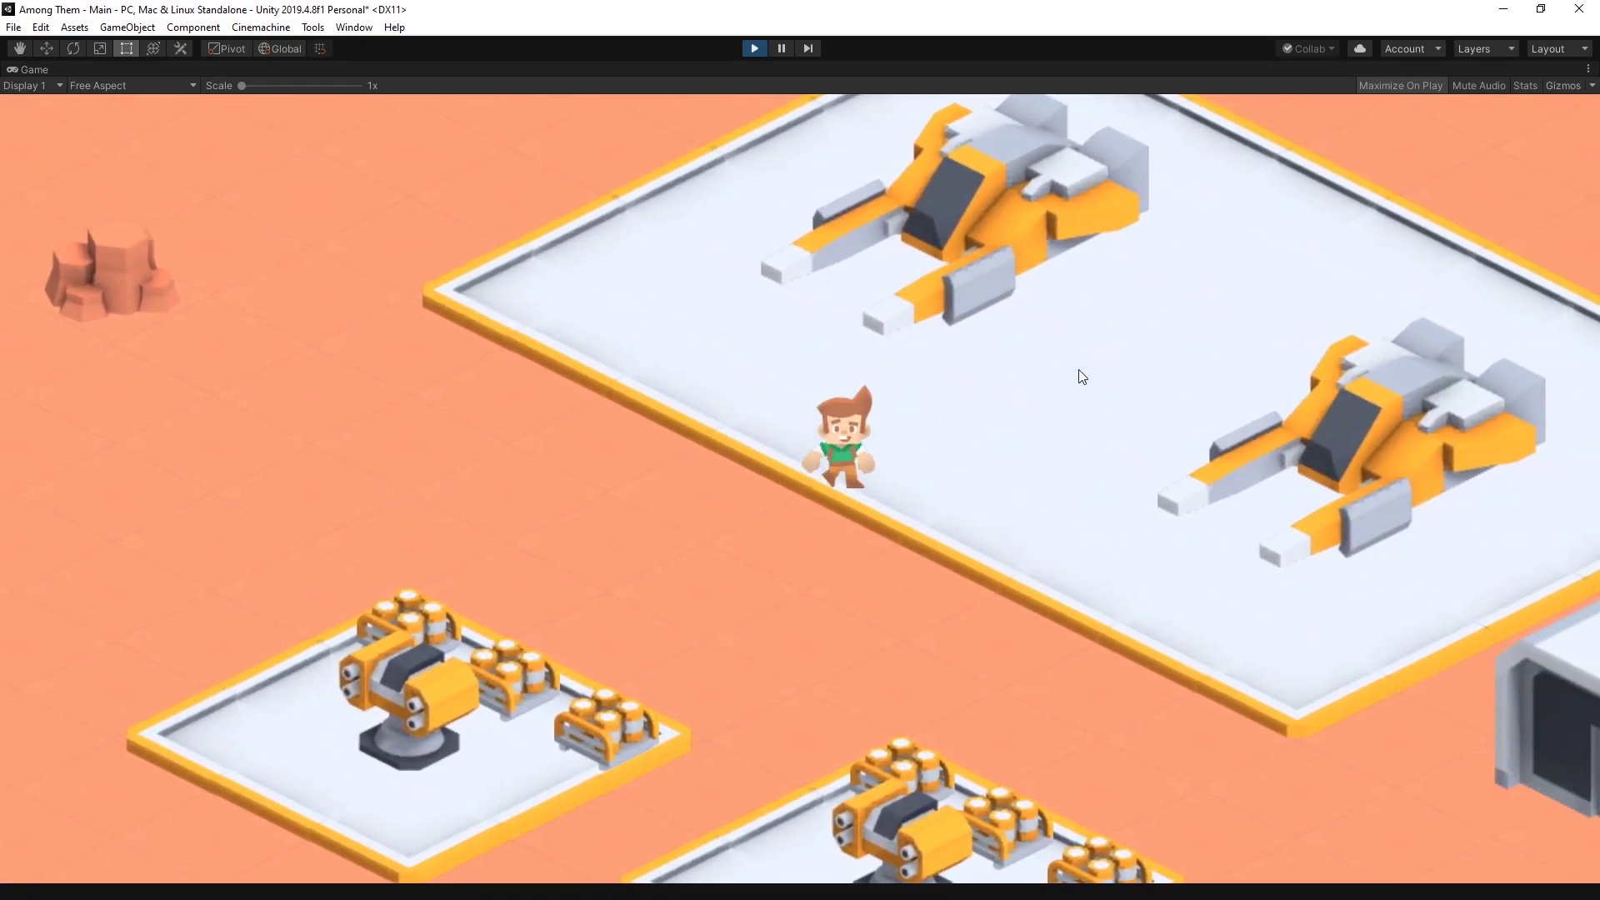
key("w")
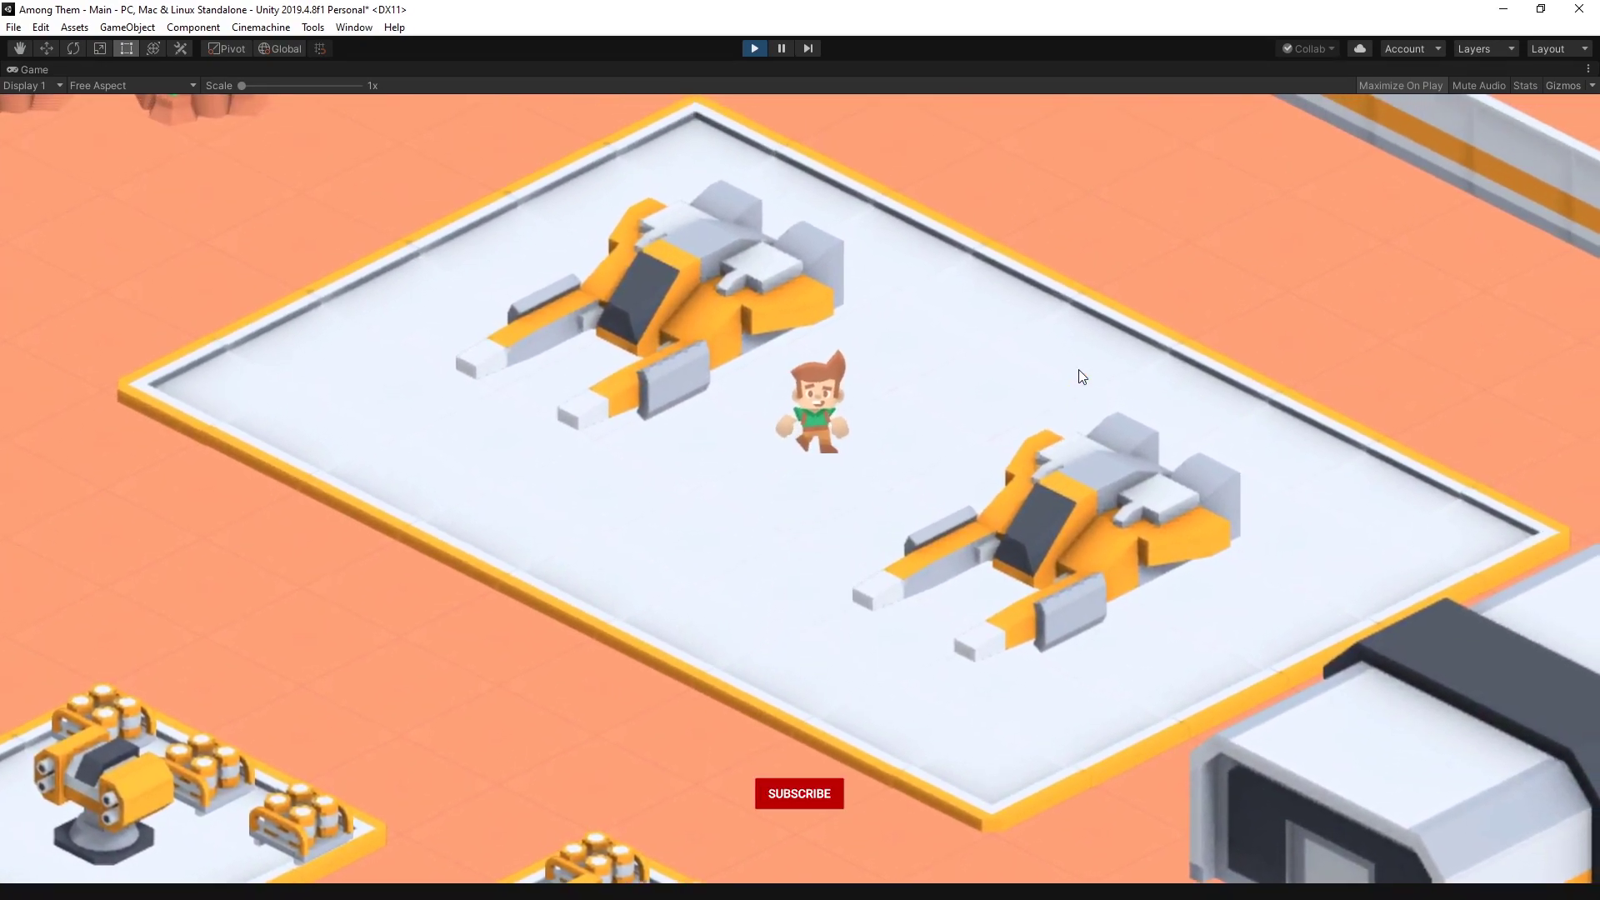
key("a")
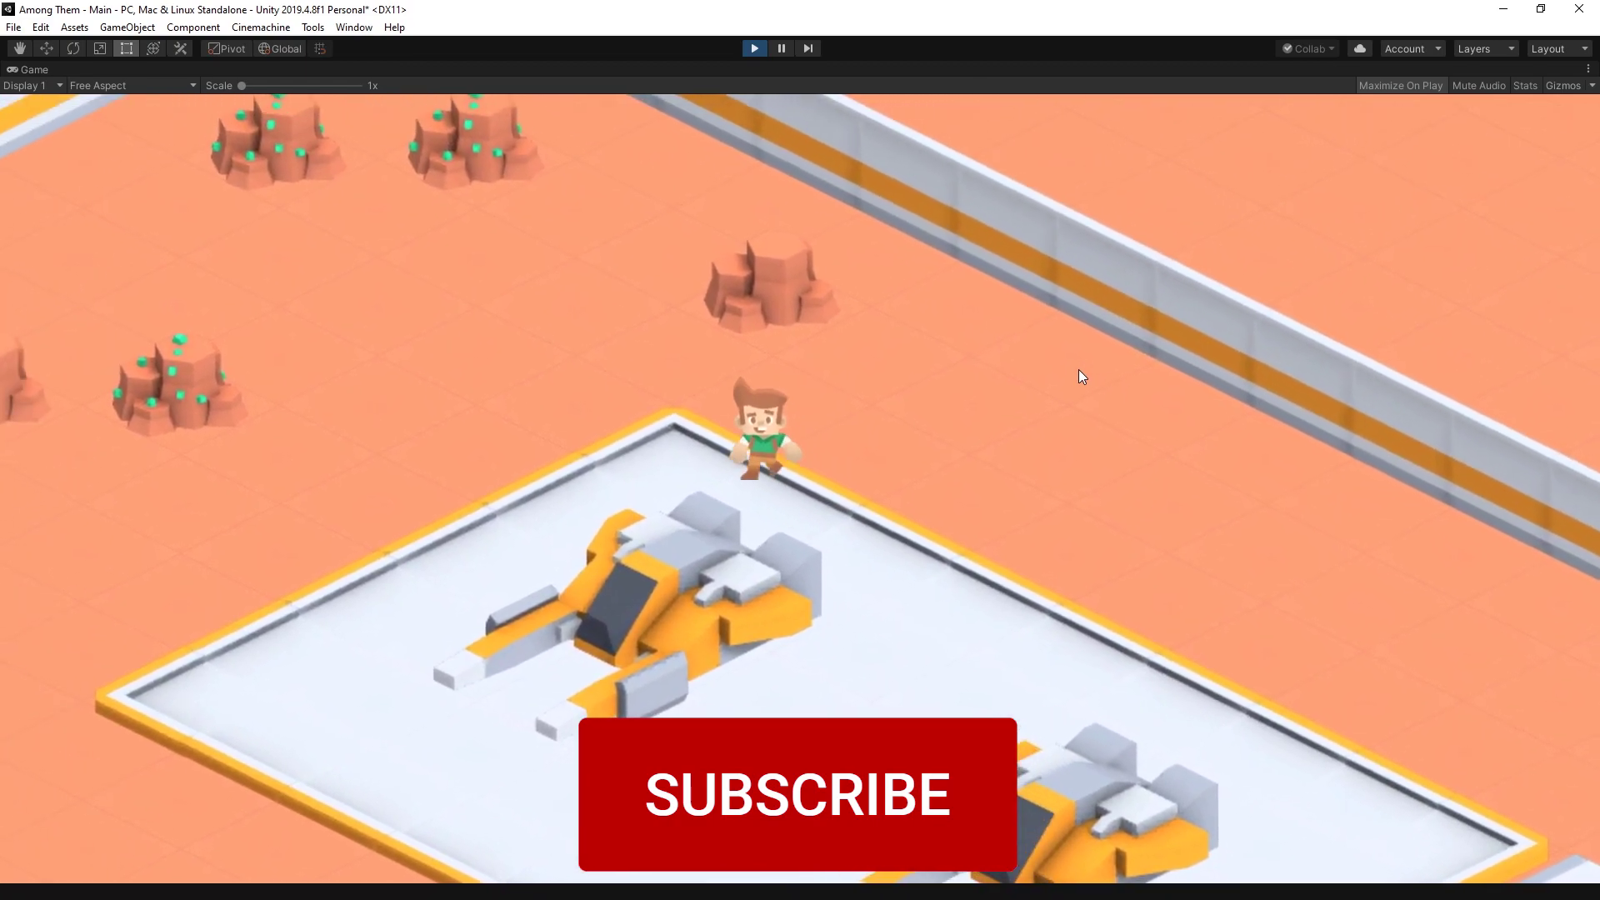
key("s")
key("a")
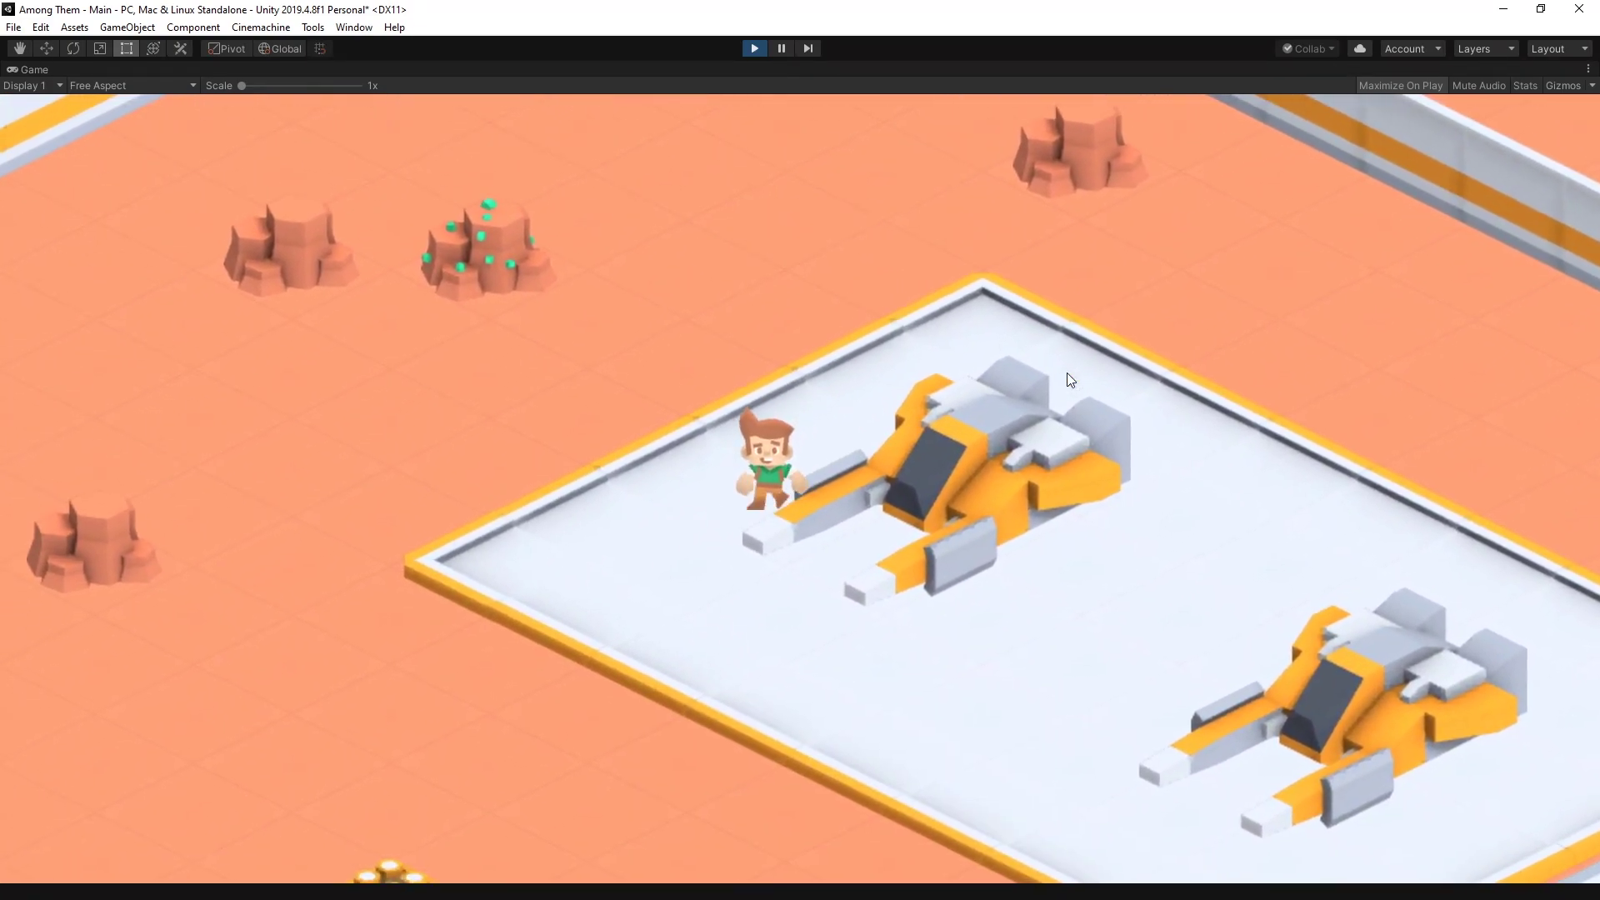
key("s")
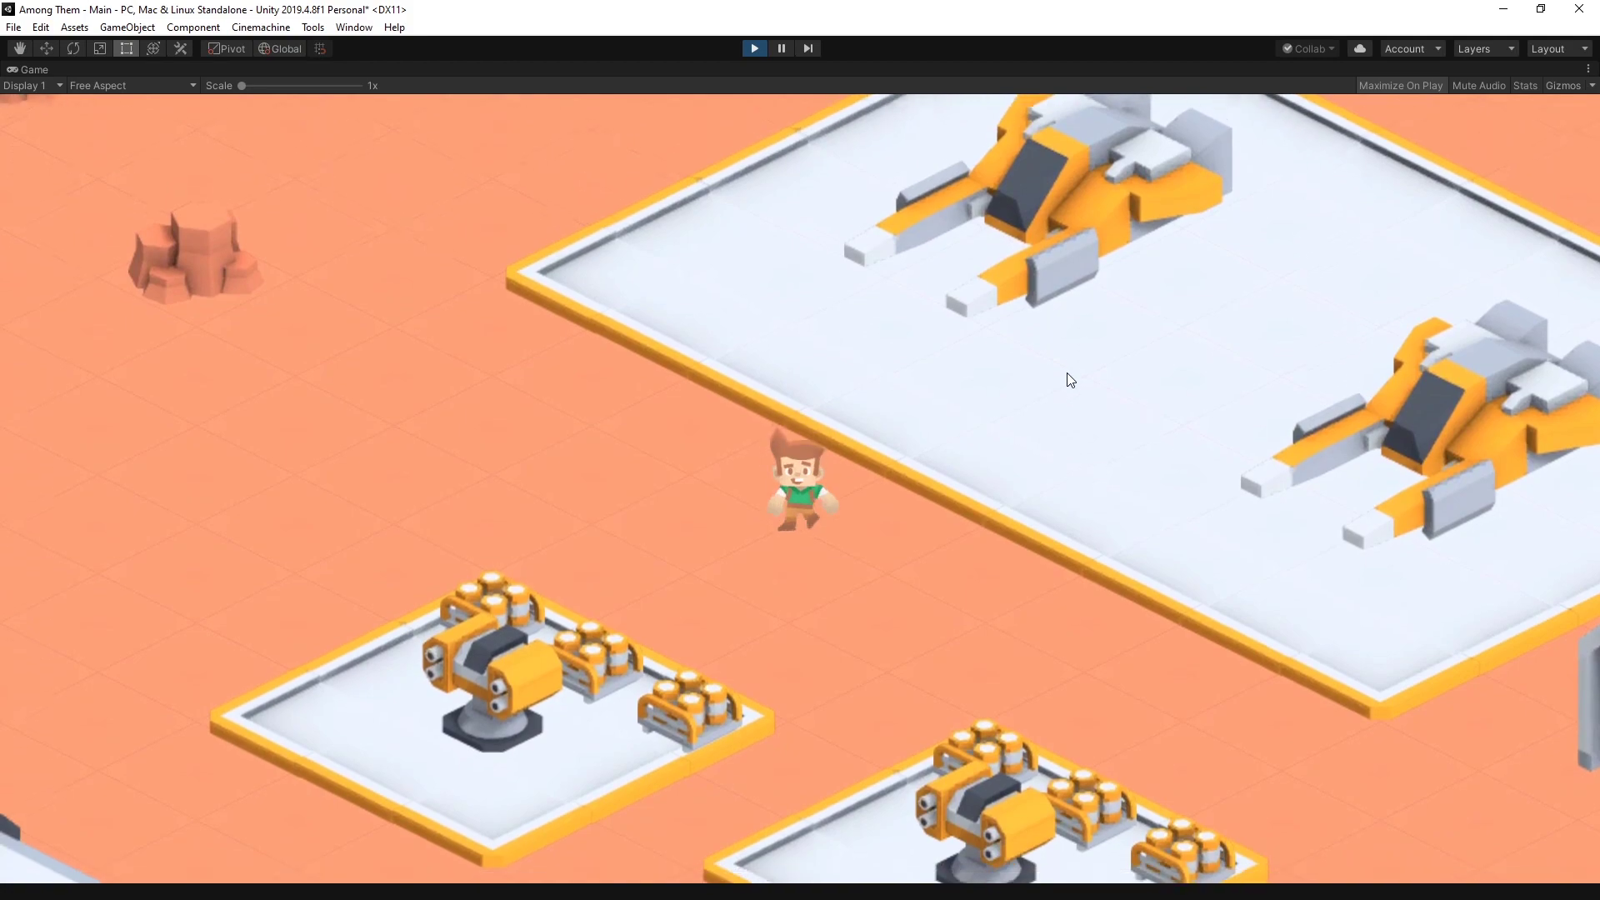